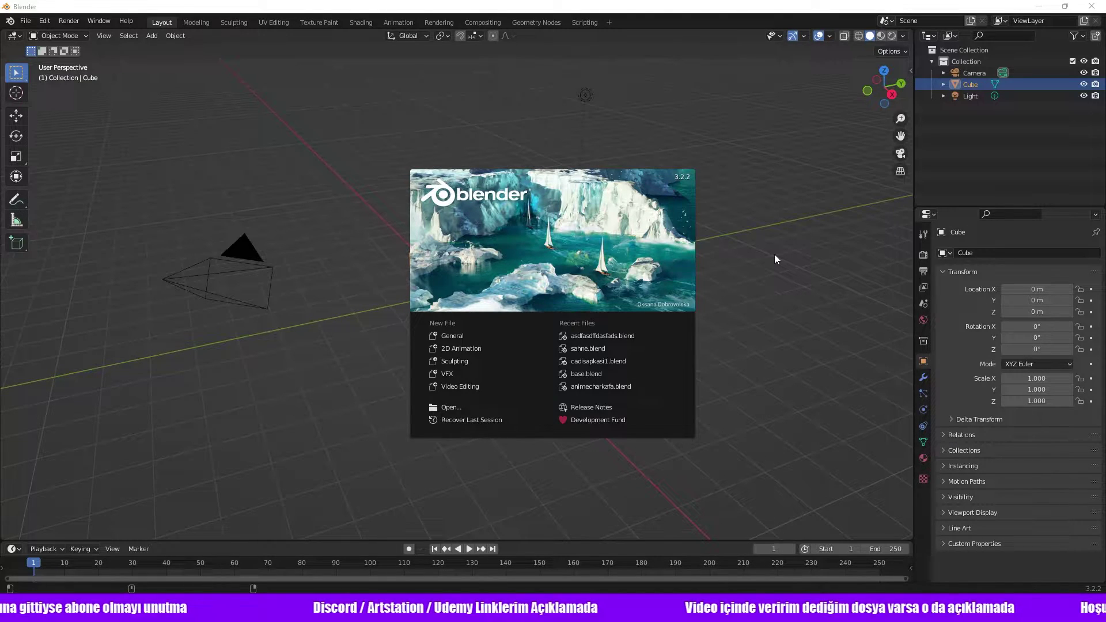
Close the splash screen and delete the default cube, camera and light.
left_click(761, 256)
key("a")
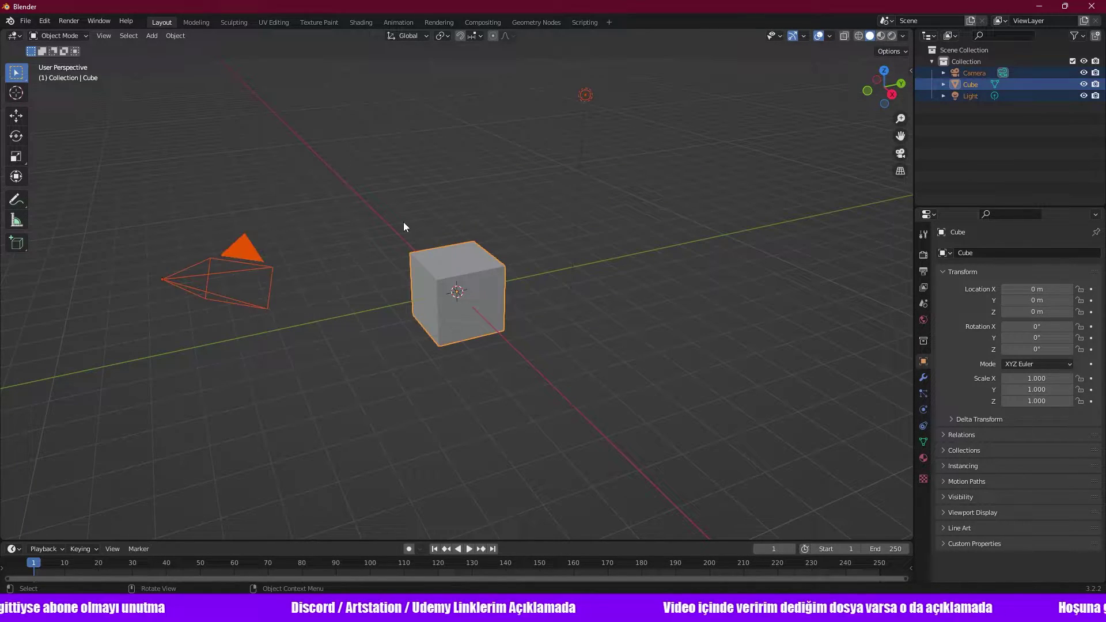
key("Delete")
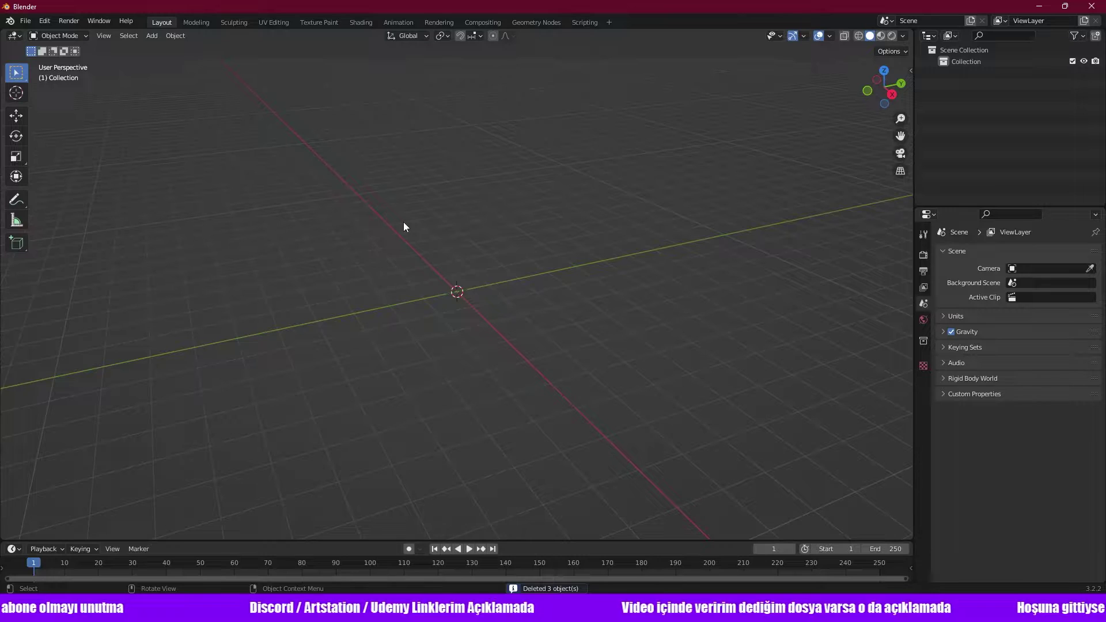
left_click(201, 22)
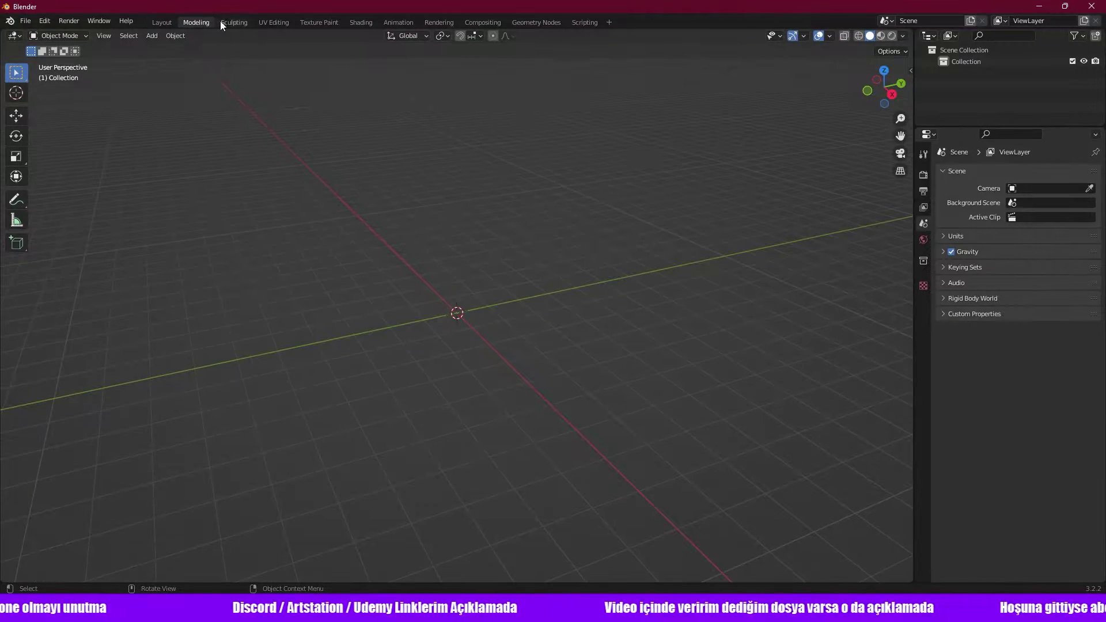
left_click(301, 22)
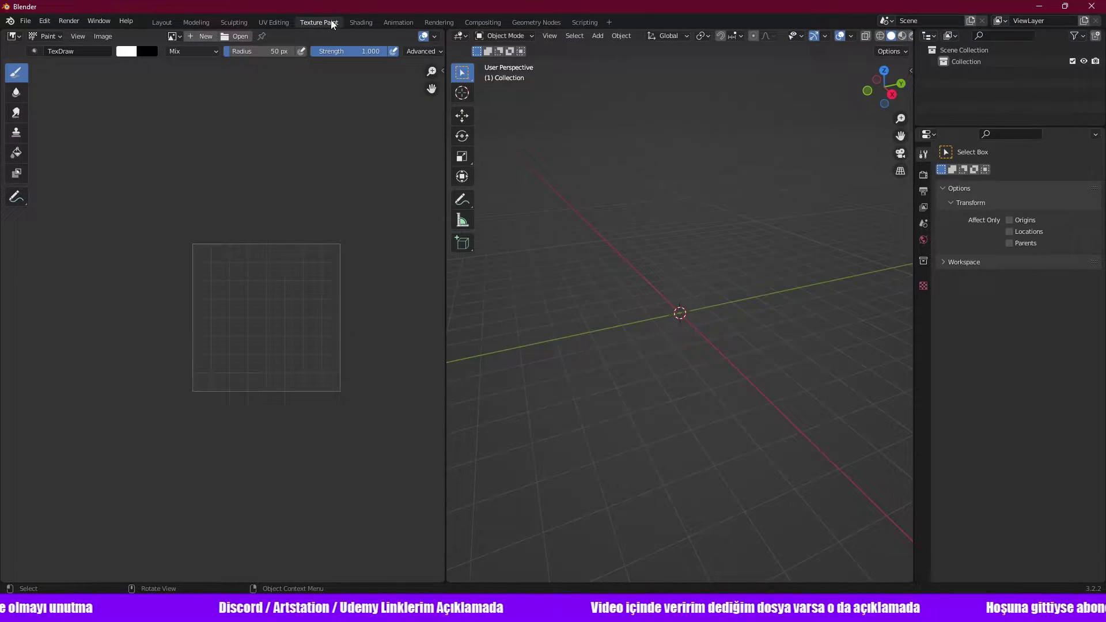
left_click(350, 23)
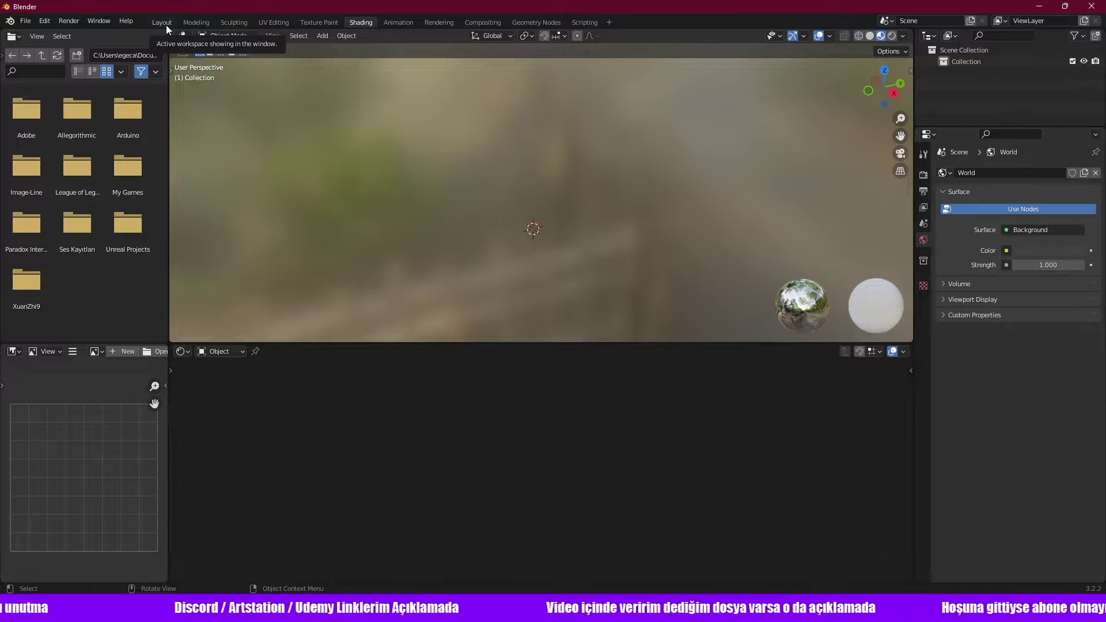
left_click(166, 26)
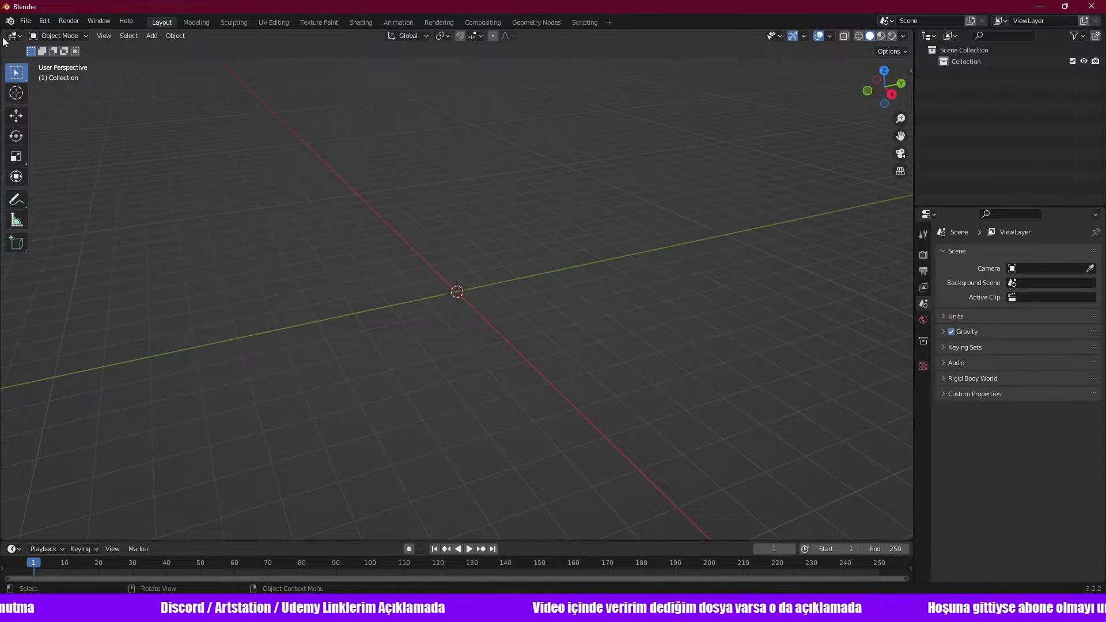
left_click_drag(2, 31, 498, 83)
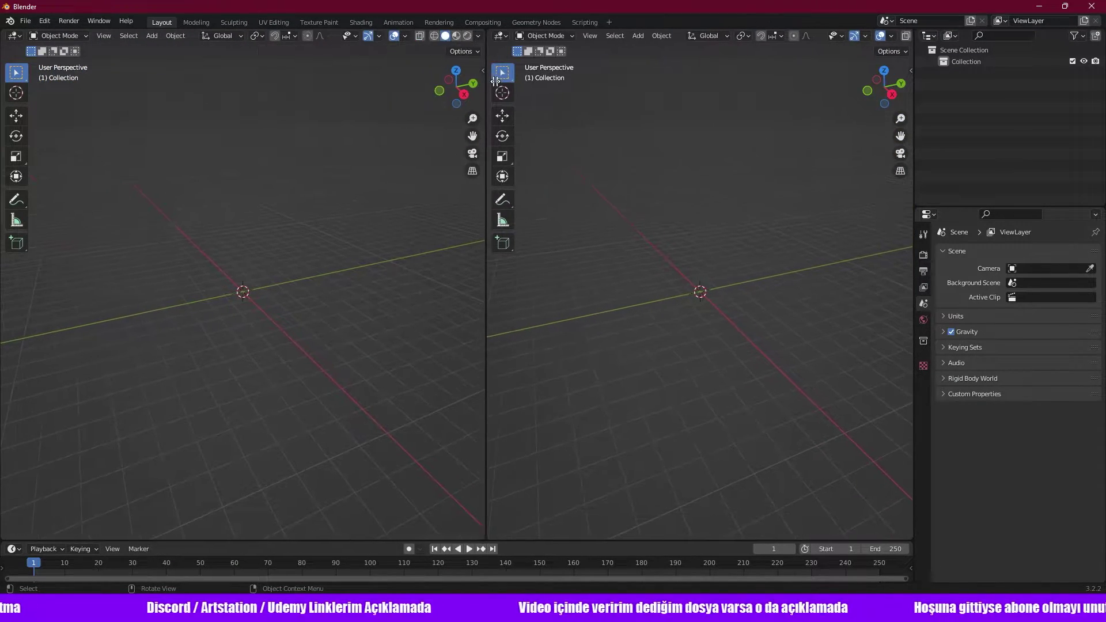
left_click(13, 36)
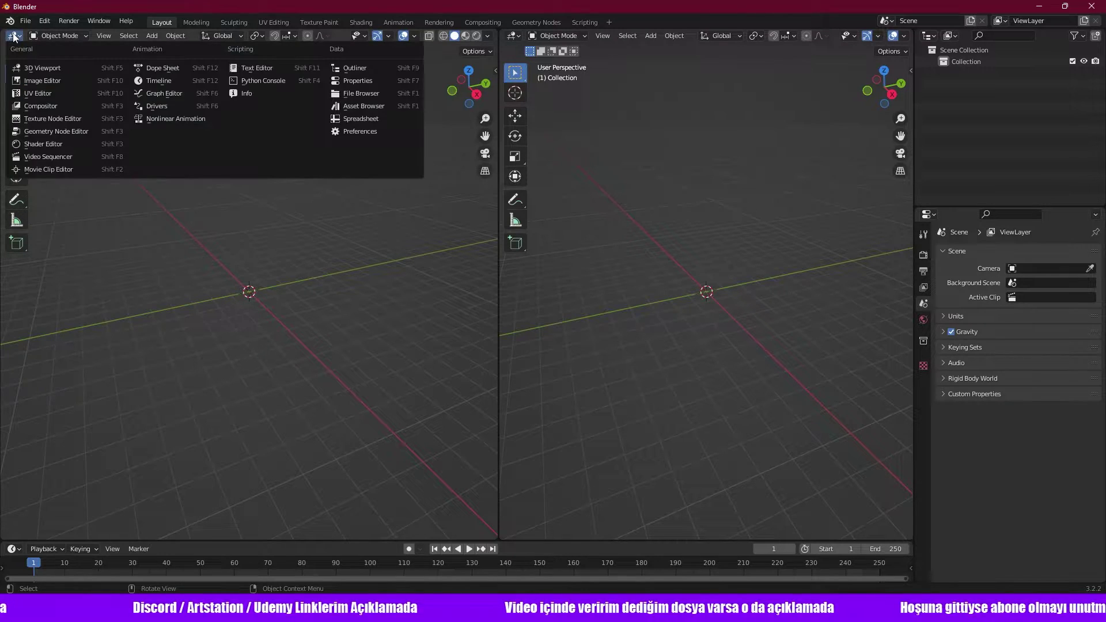
left_click(58, 129)
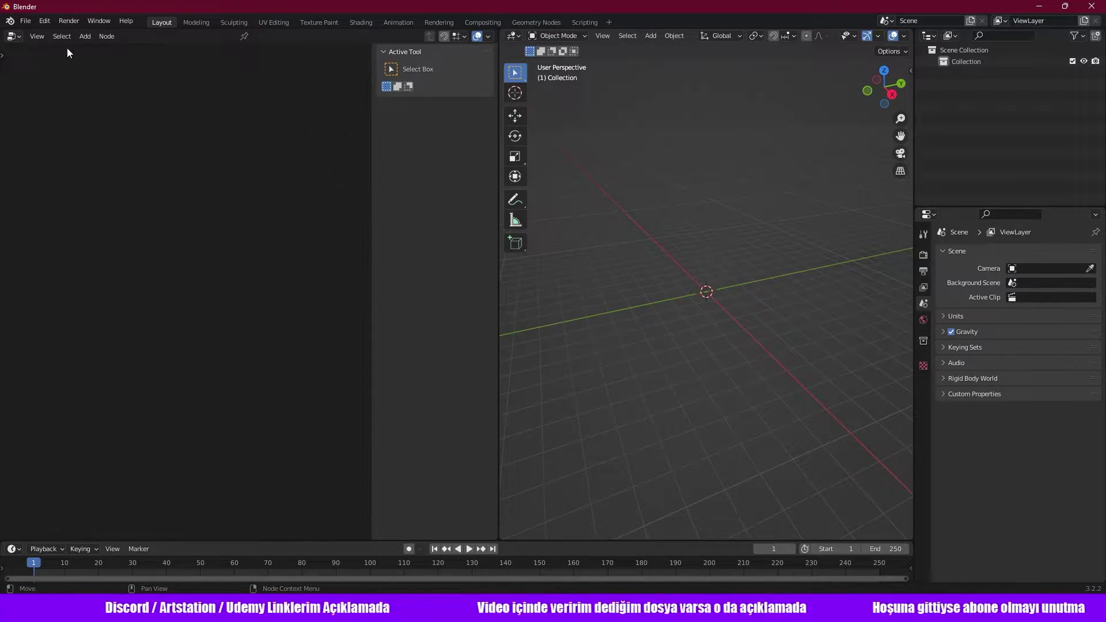
left_click(14, 36)
left_click(50, 83)
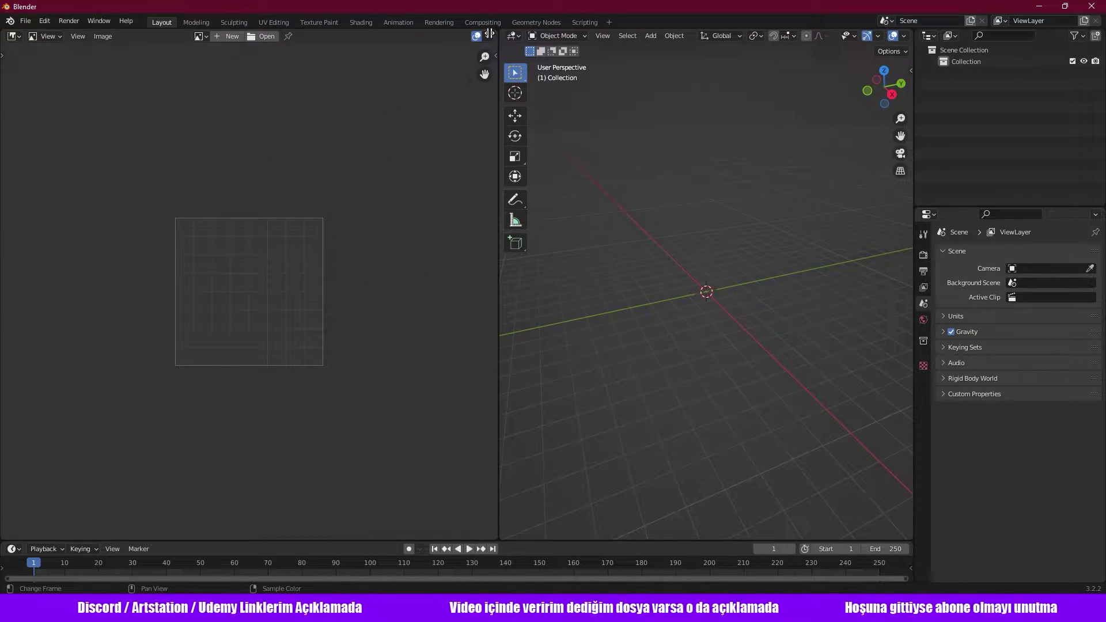
left_click_drag(489, 34, 449, 40)
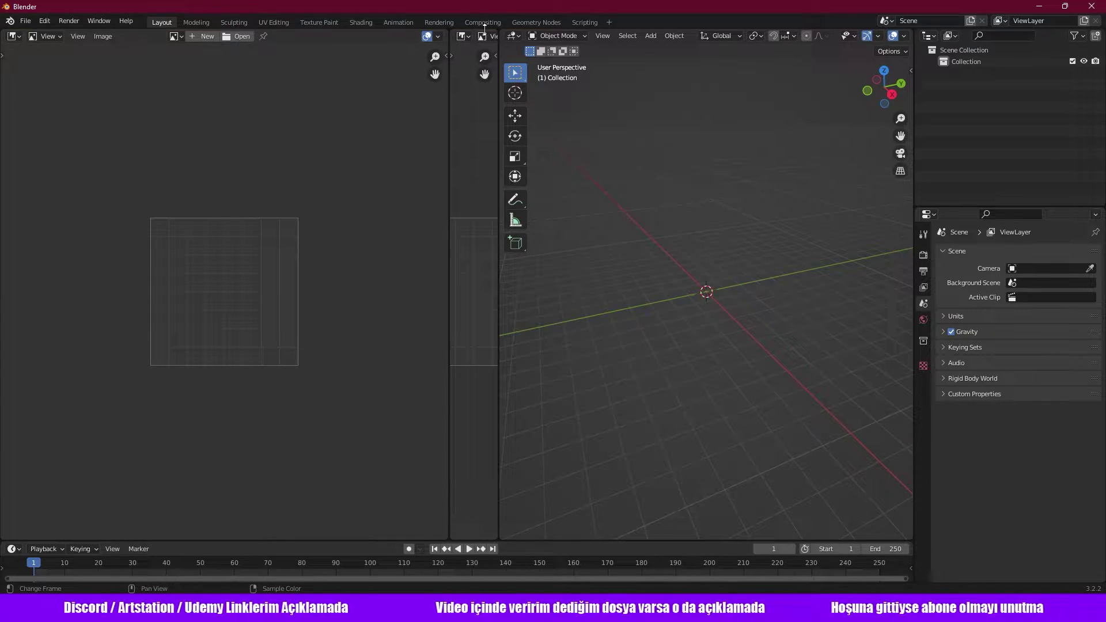
key("Escape")
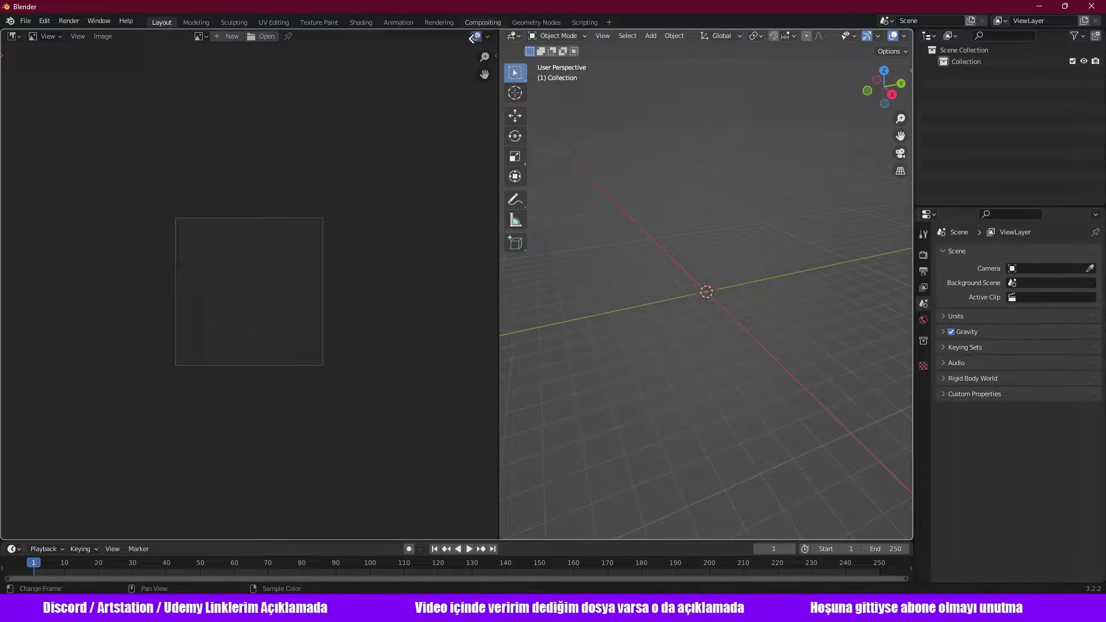
left_click_drag(502, 35, 457, 53)
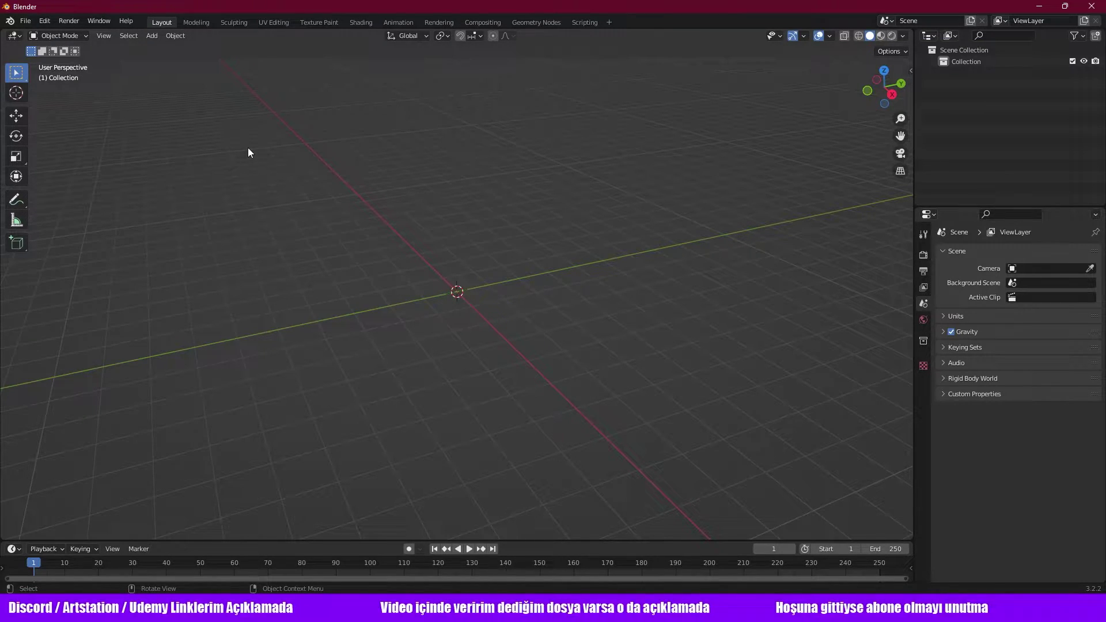
middle_click_drag(321, 206, 410, 237)
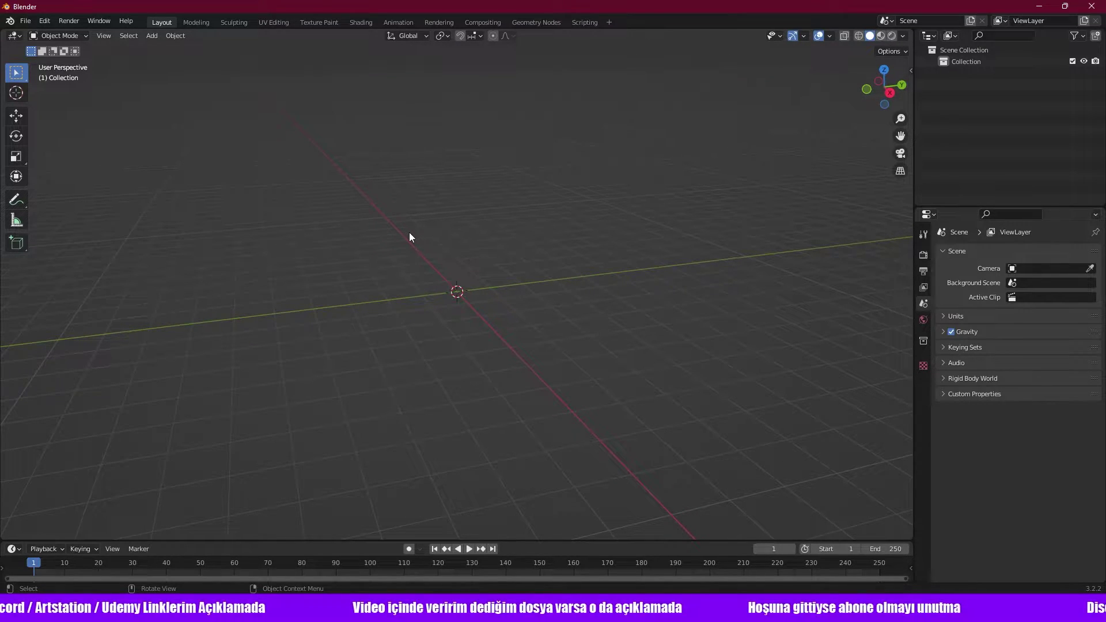
left_click(26, 22)
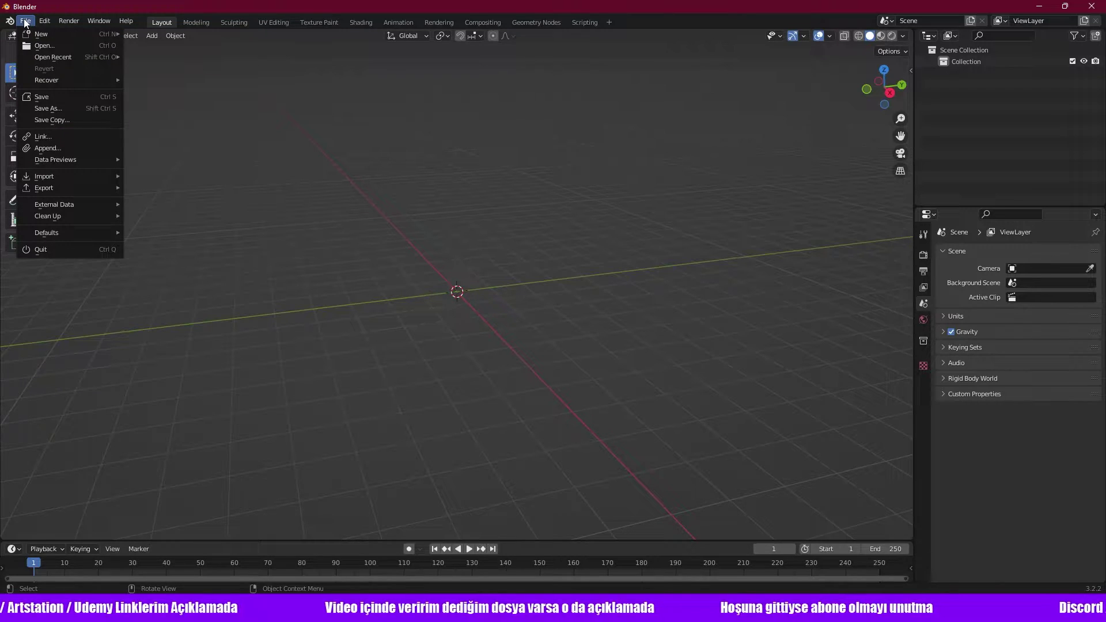
mouse_move(44, 20)
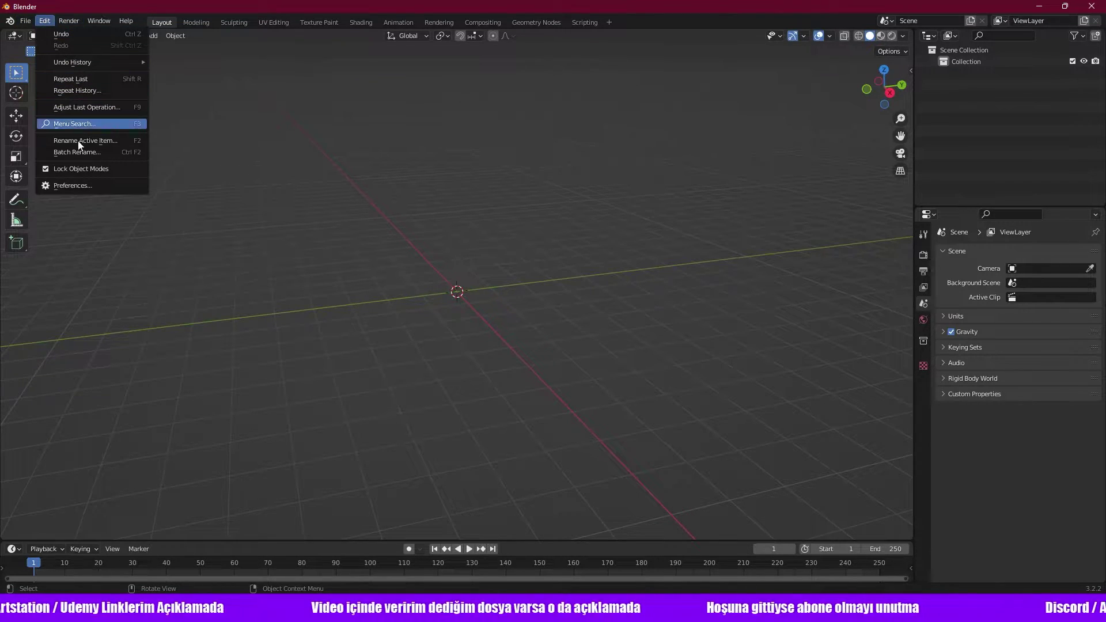
left_click(85, 186)
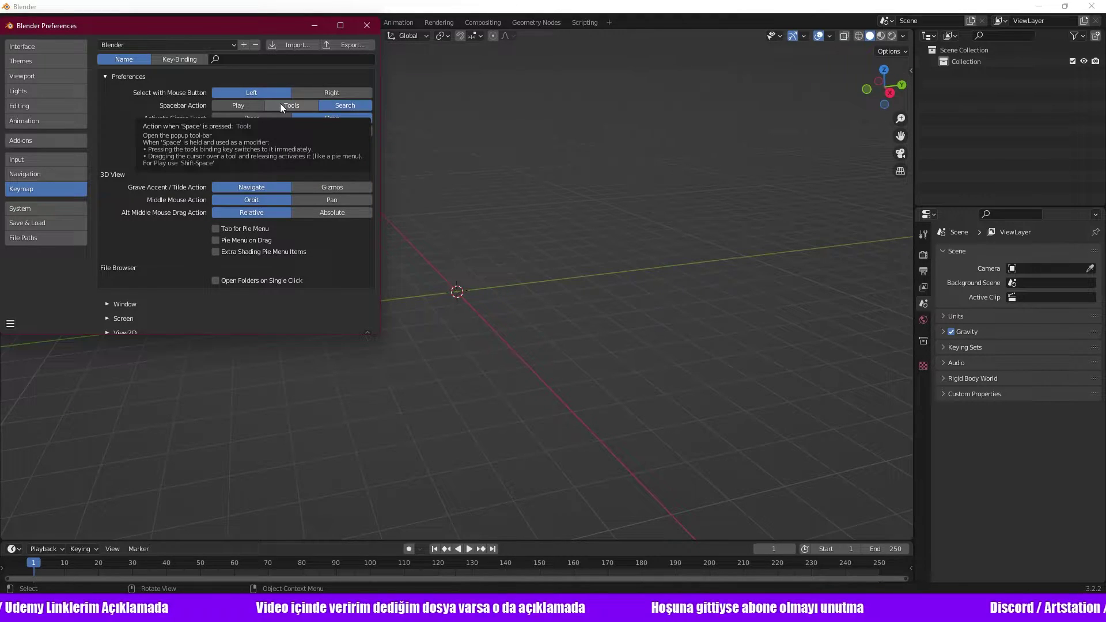
left_click(231, 106)
left_click(368, 26)
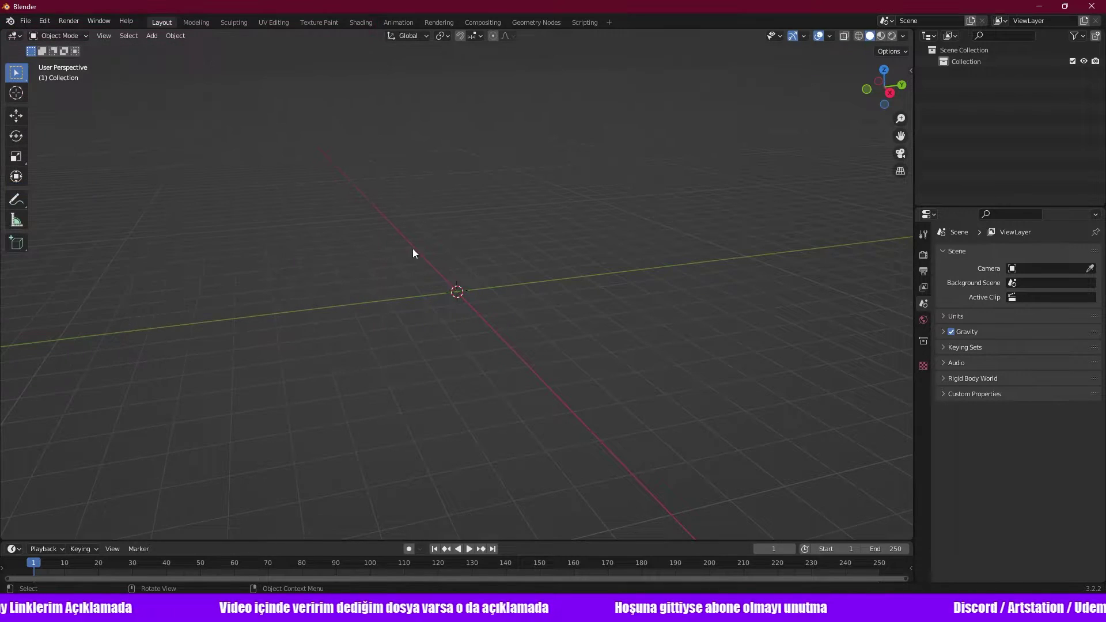
key("space")
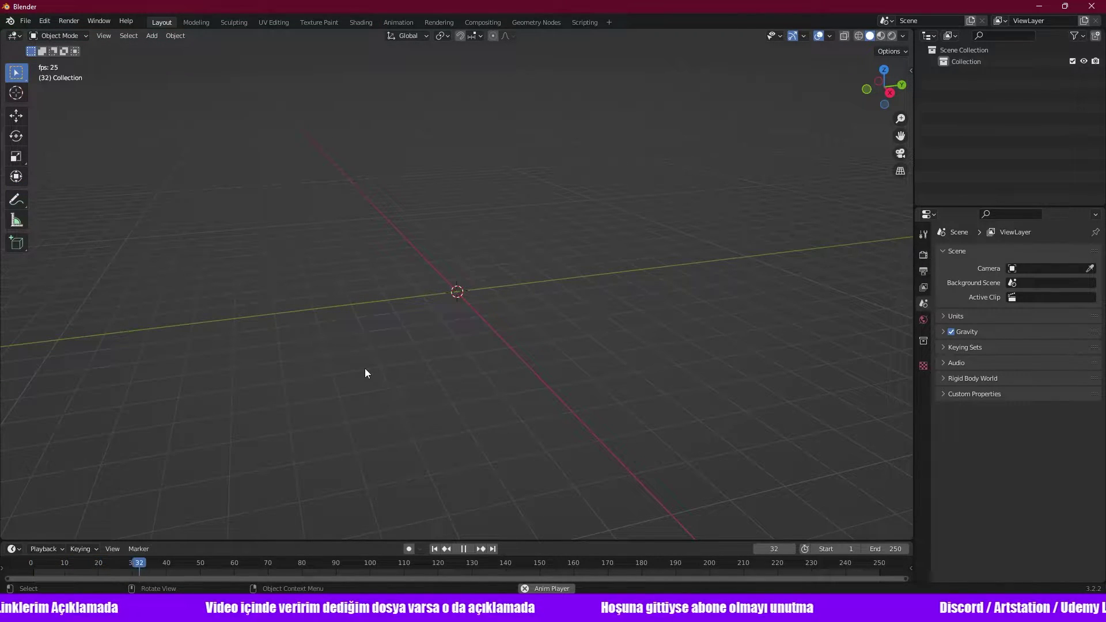
left_click(463, 549)
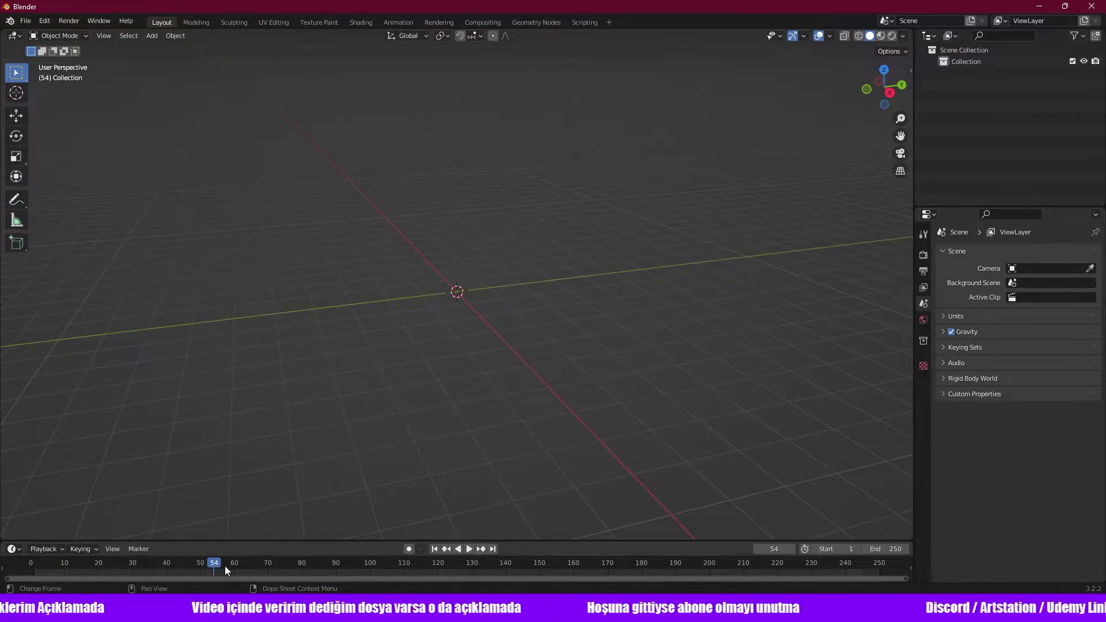
mouse_move(225, 566)
left_mouse_down()
mouse_move(212, 565)
mouse_move(248, 568)
mouse_move(34, 563)
mouse_move(26, 536)
left_mouse_up()
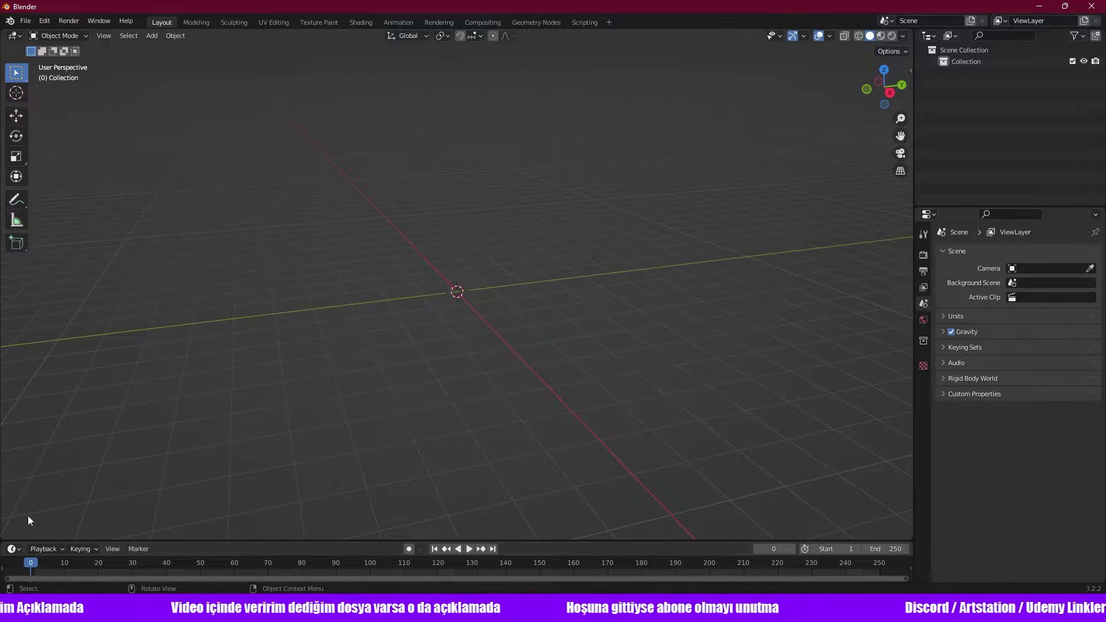
left_click(24, 23)
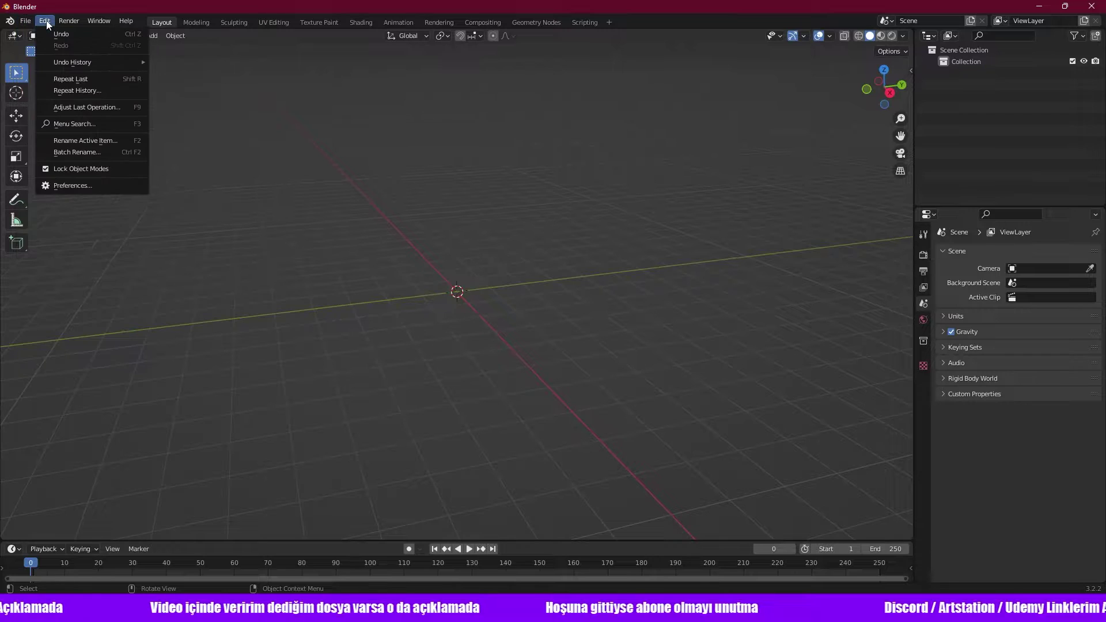
left_click(82, 184)
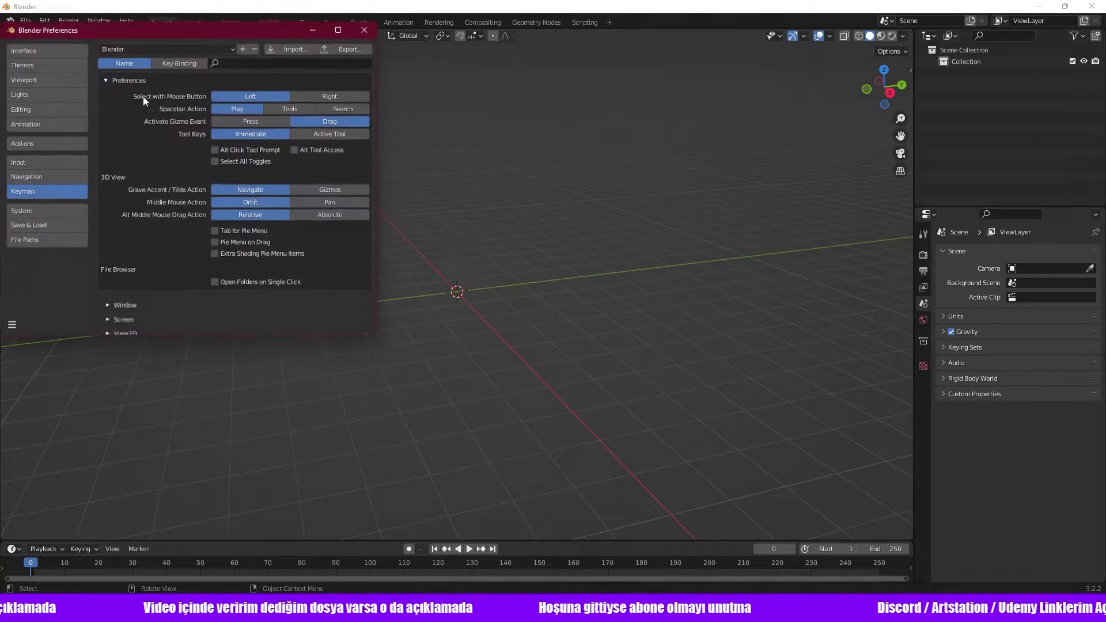
left_click(358, 108)
left_click(367, 28)
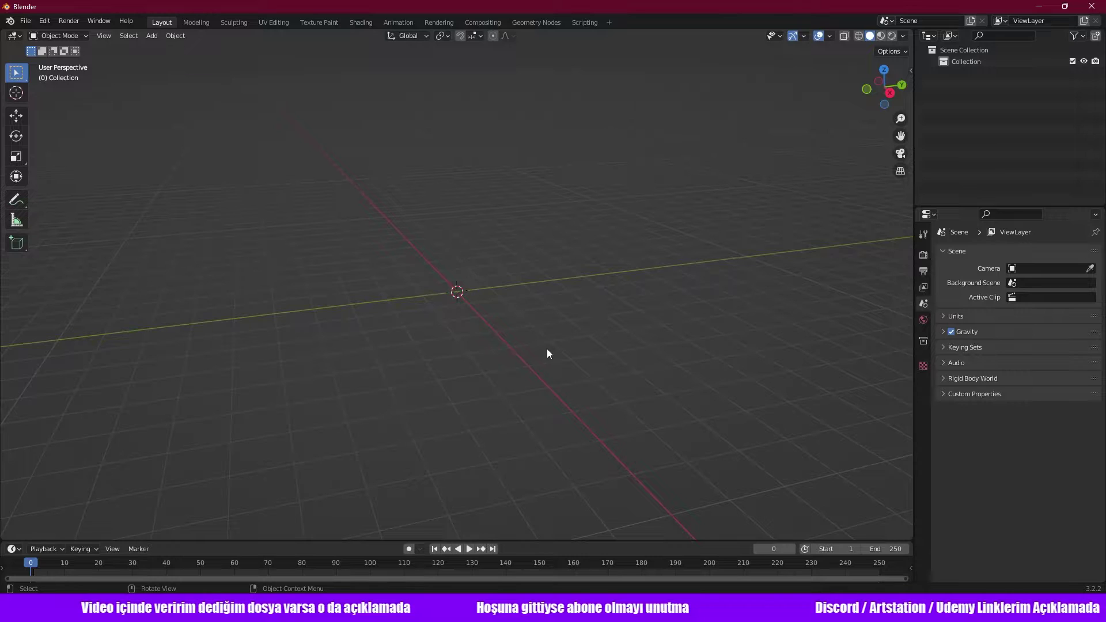
Search the F3 operator menu for 'circle' to add a mesh circle.
mouse_move(548, 354)
middle_mouse_down()
mouse_move(559, 381)
mouse_move(538, 351)
middle_mouse_up()
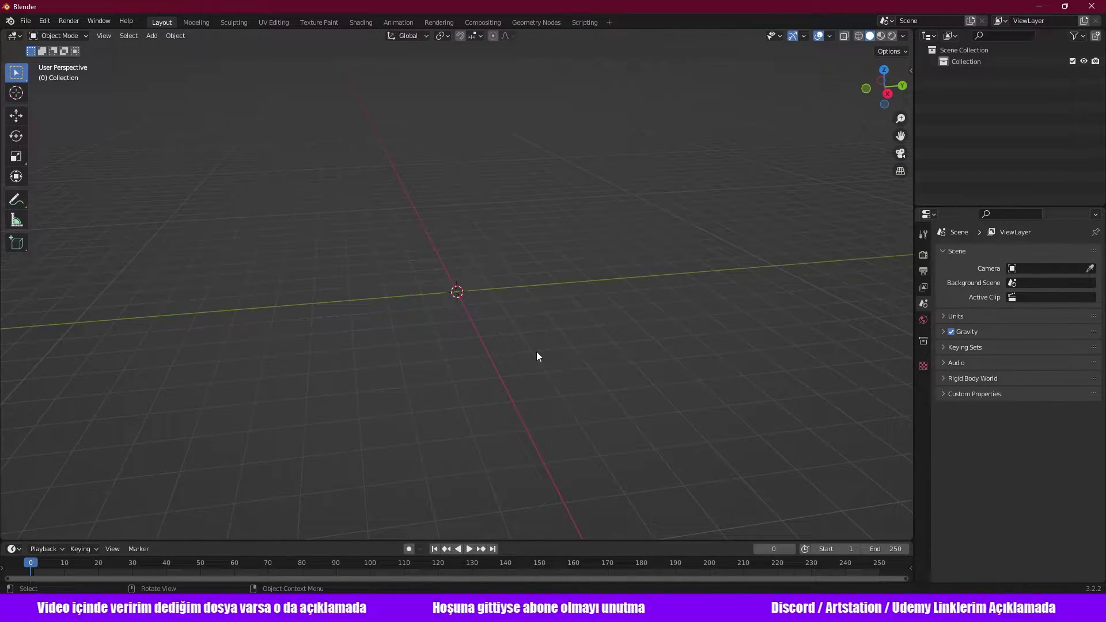
middle_click_drag(510, 326, 514, 326)
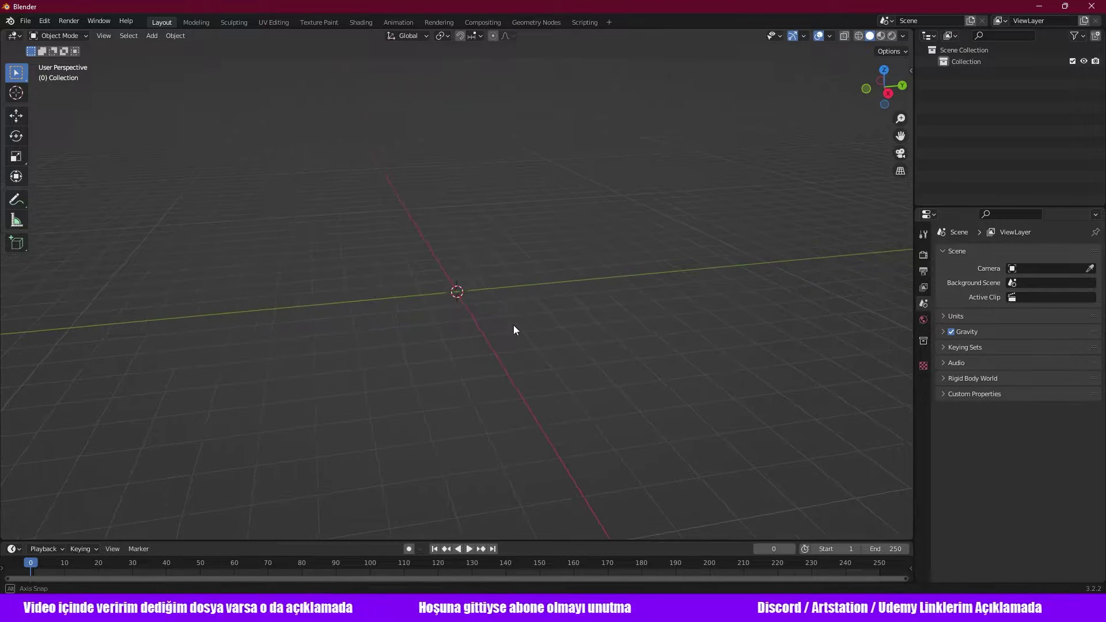
key("F3")
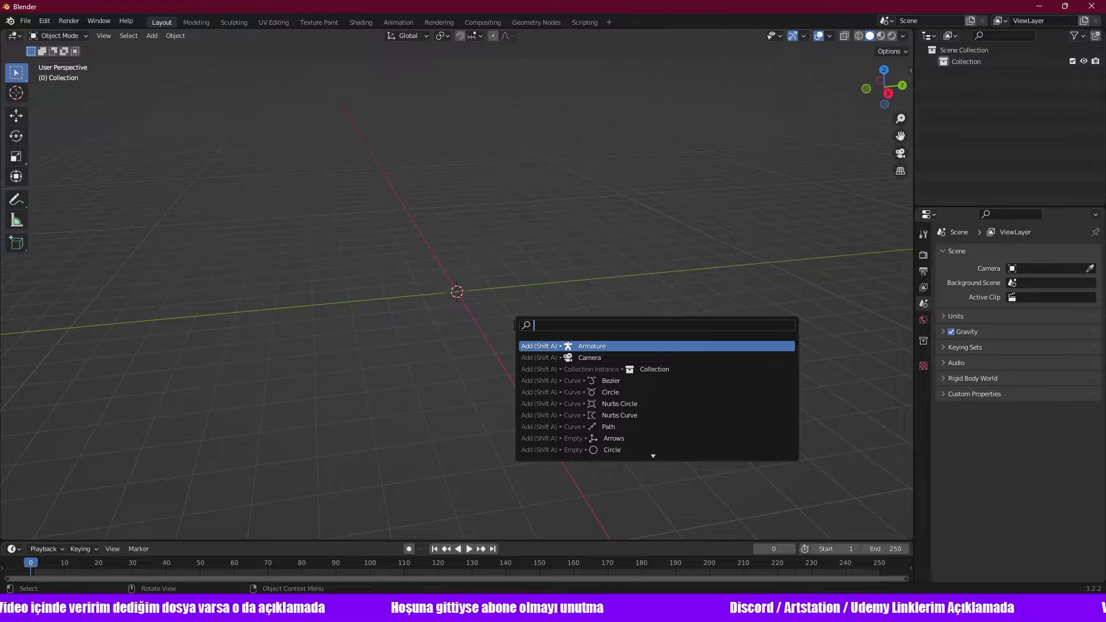
type("cir")
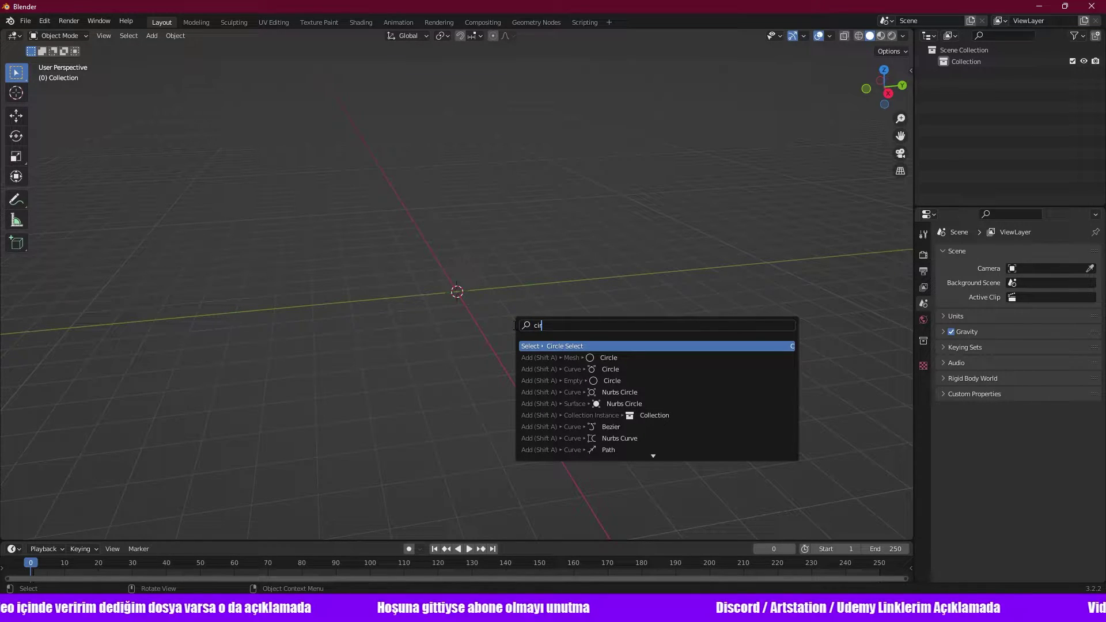
type("cle")
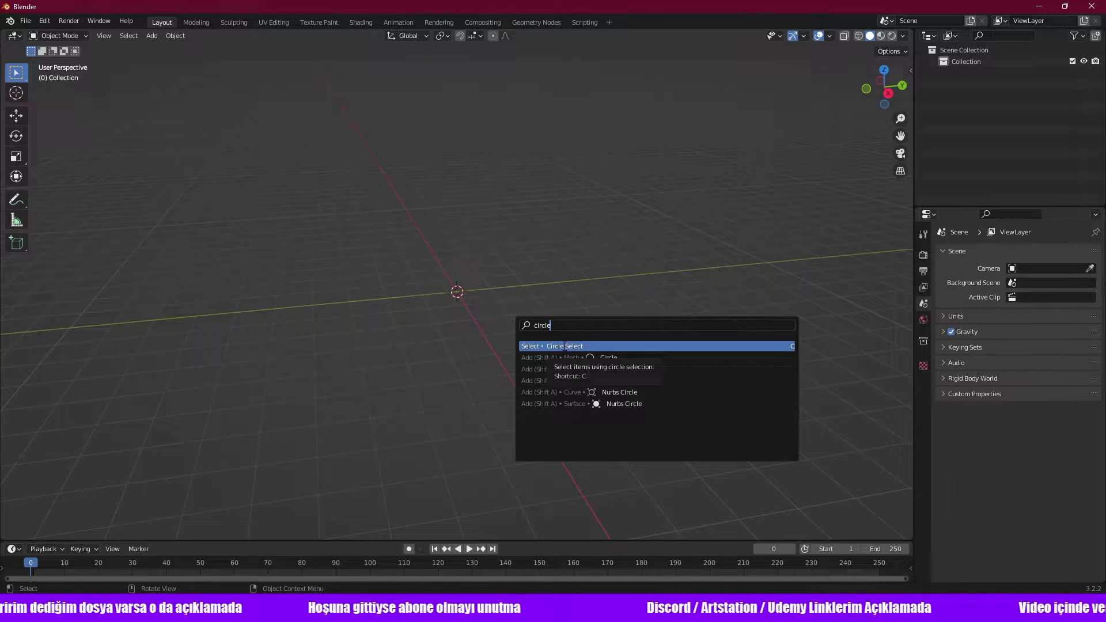
left_click(577, 358)
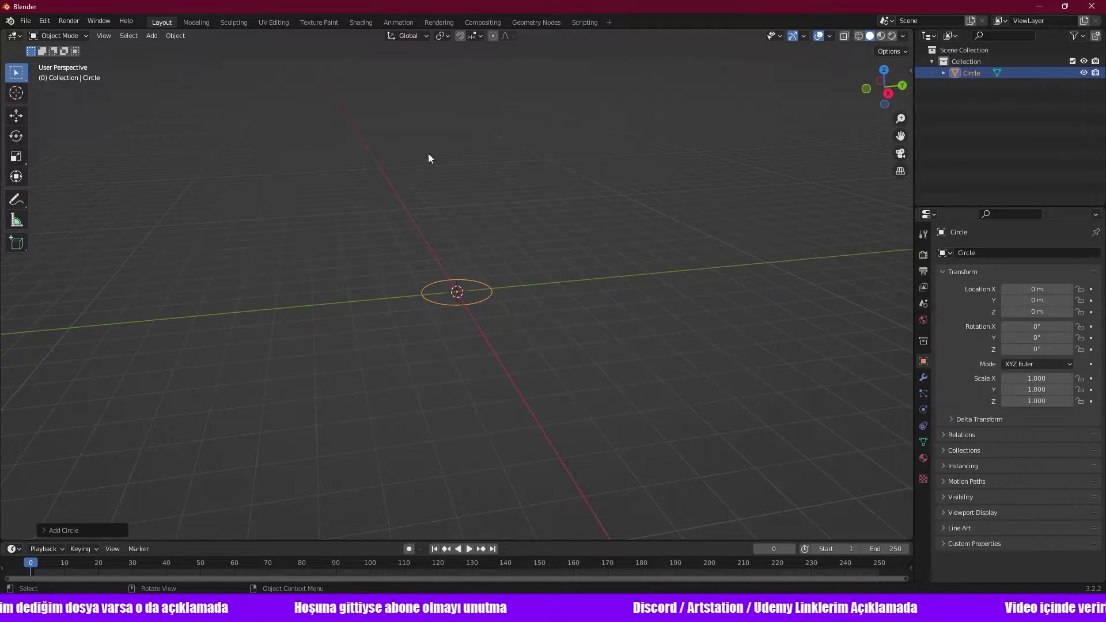
middle_click_drag(444, 274, 434, 304)
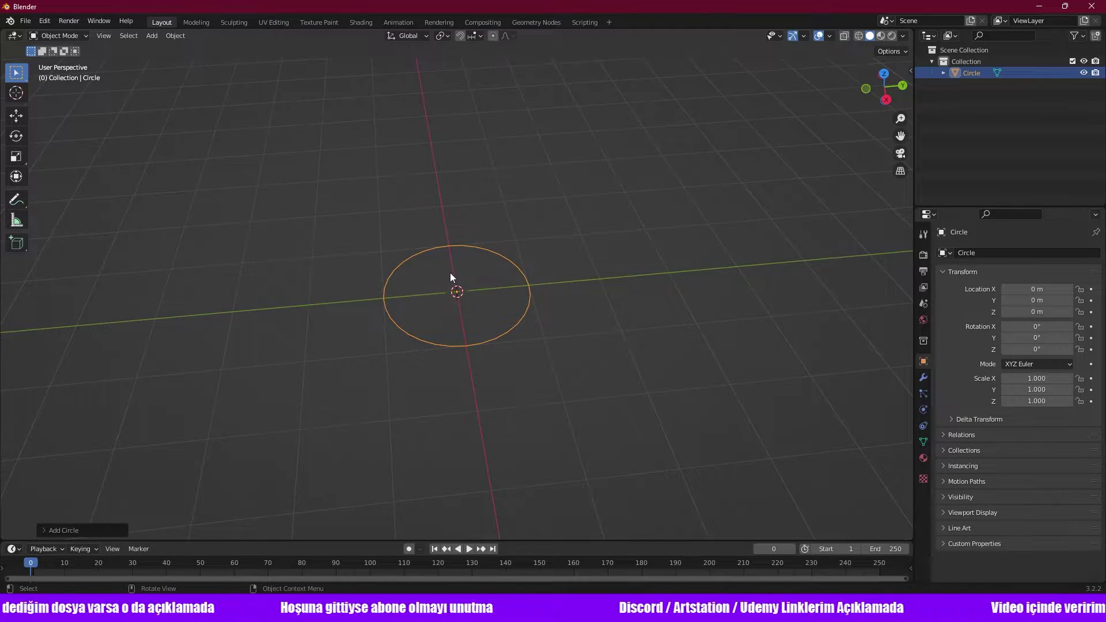
scroll(450, 272, "up", 3)
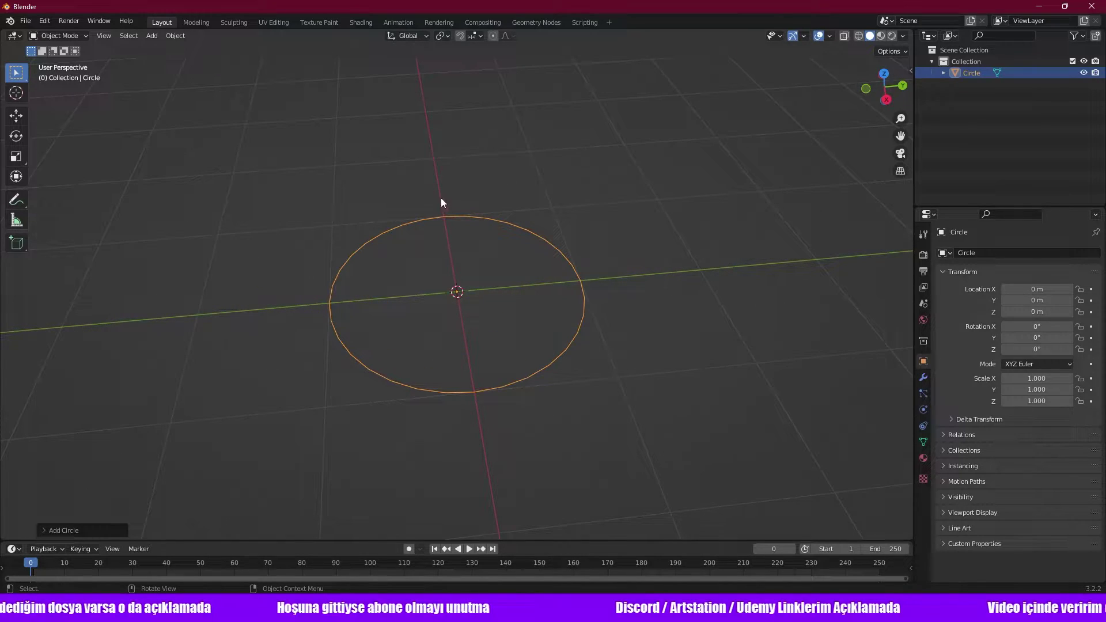
left_click(84, 530)
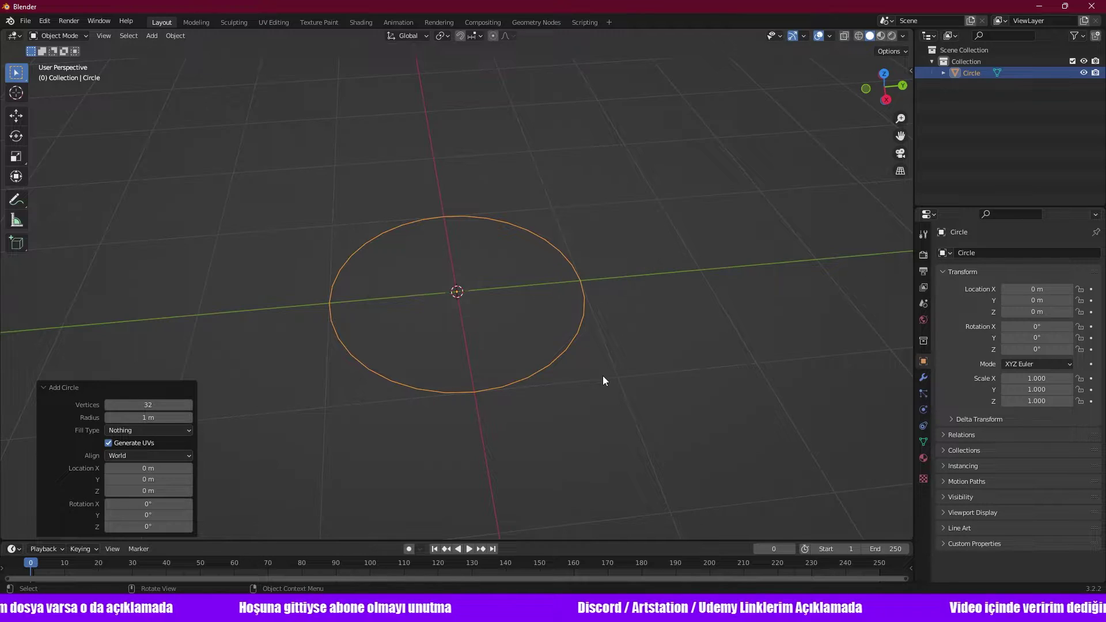
left_click(147, 405)
type("8")
key("Return")
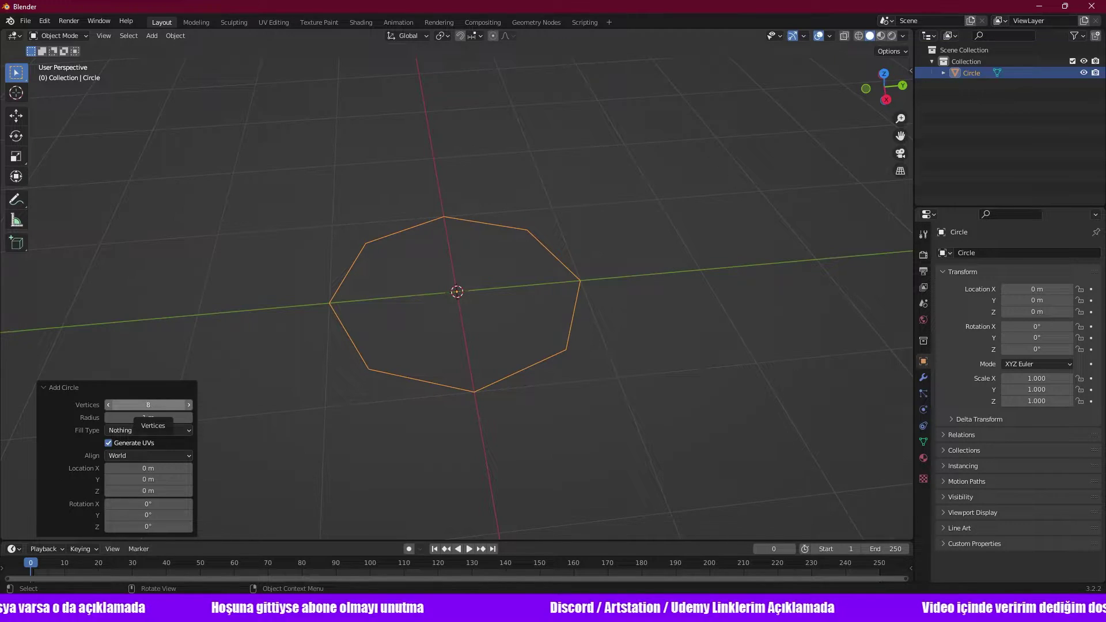
left_click(150, 403)
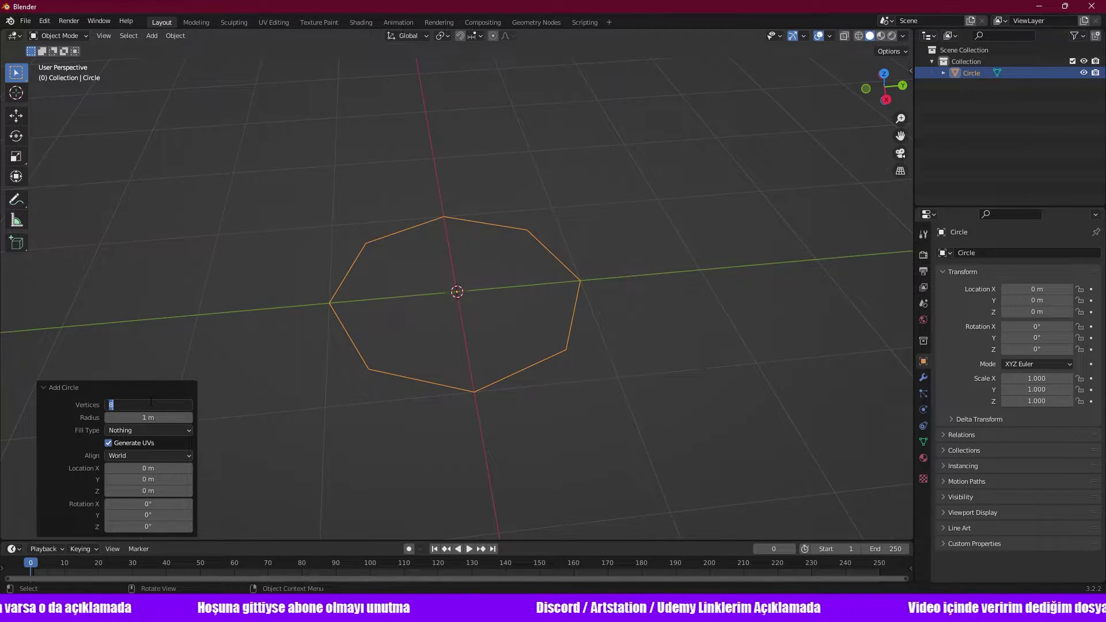
type("32")
key("Return")
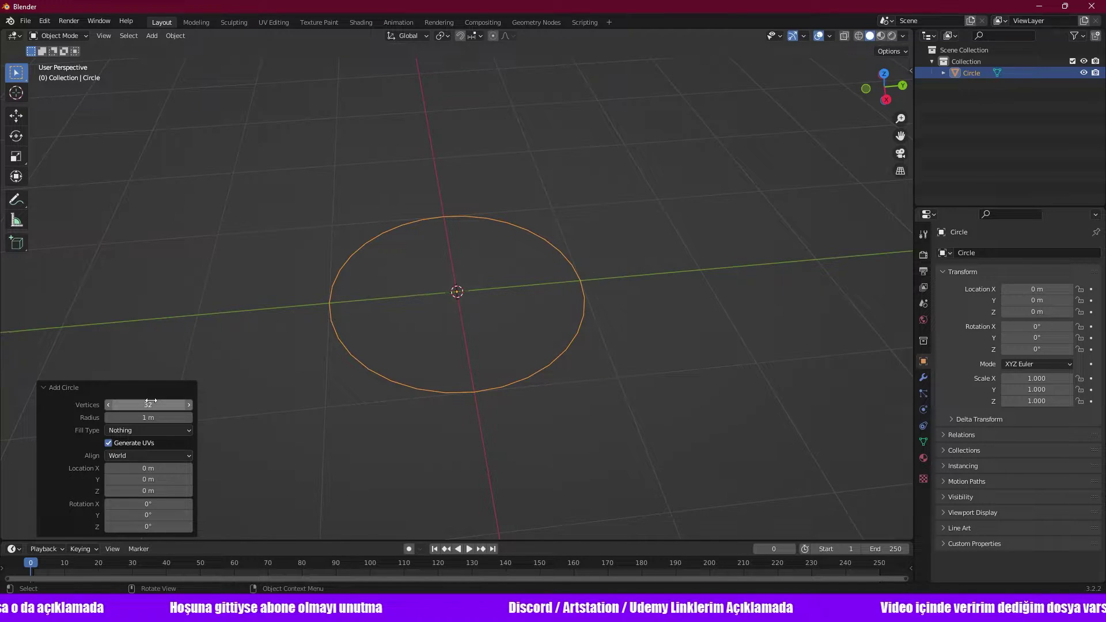
left_click(563, 420)
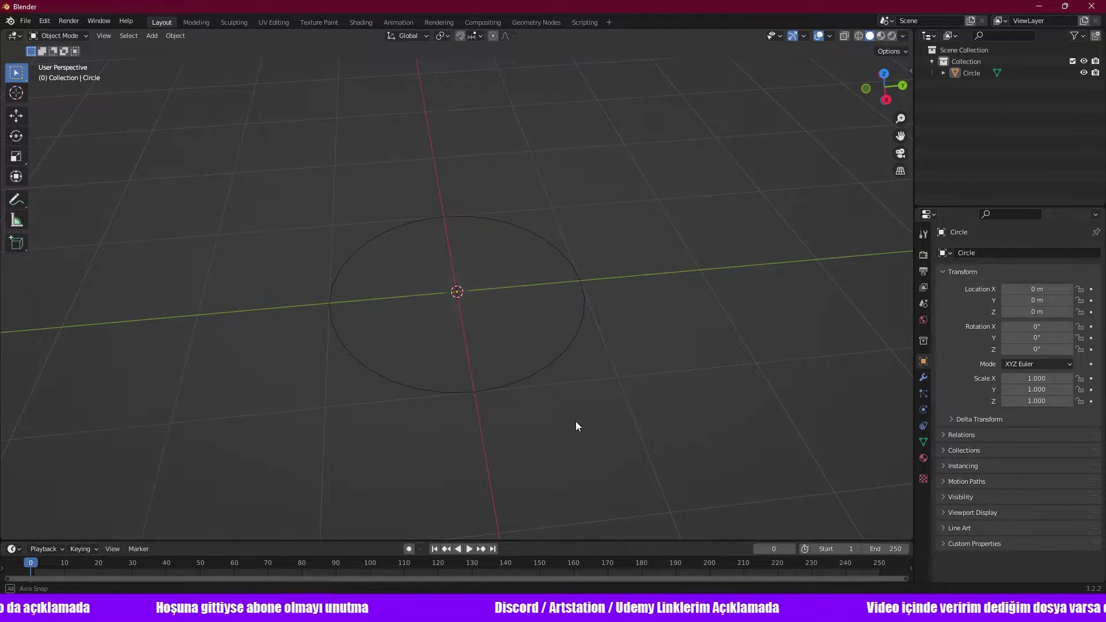
middle_click_drag(576, 421, 551, 384)
left_click(543, 370)
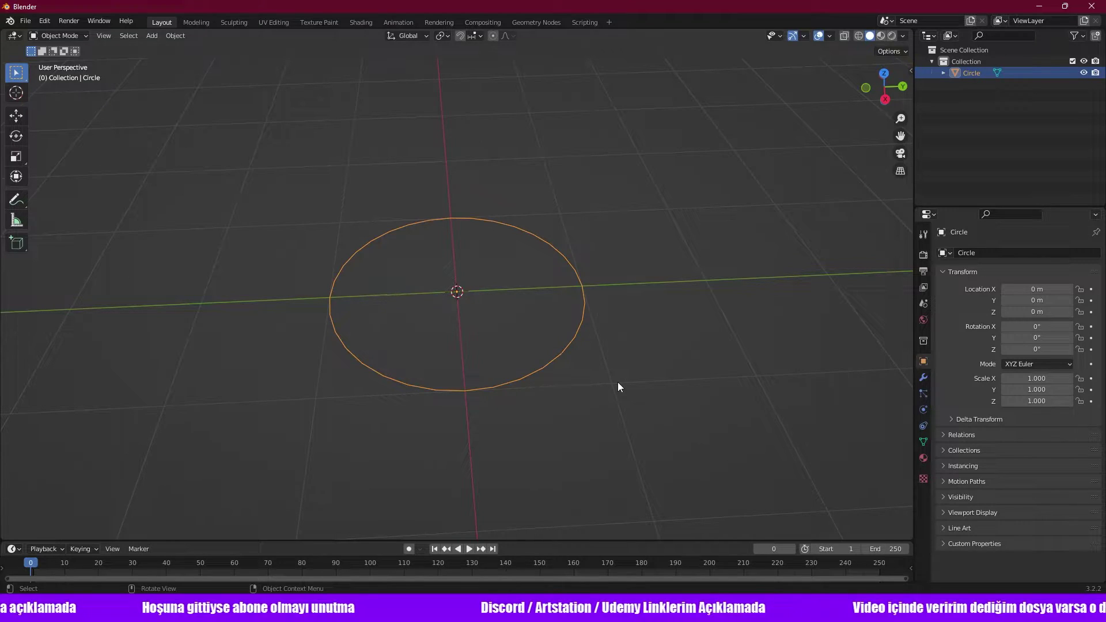
Try Edit, Object and Sculpt modes on the circle, ending back in Object Mode.
middle_click_drag(618, 382, 609, 345)
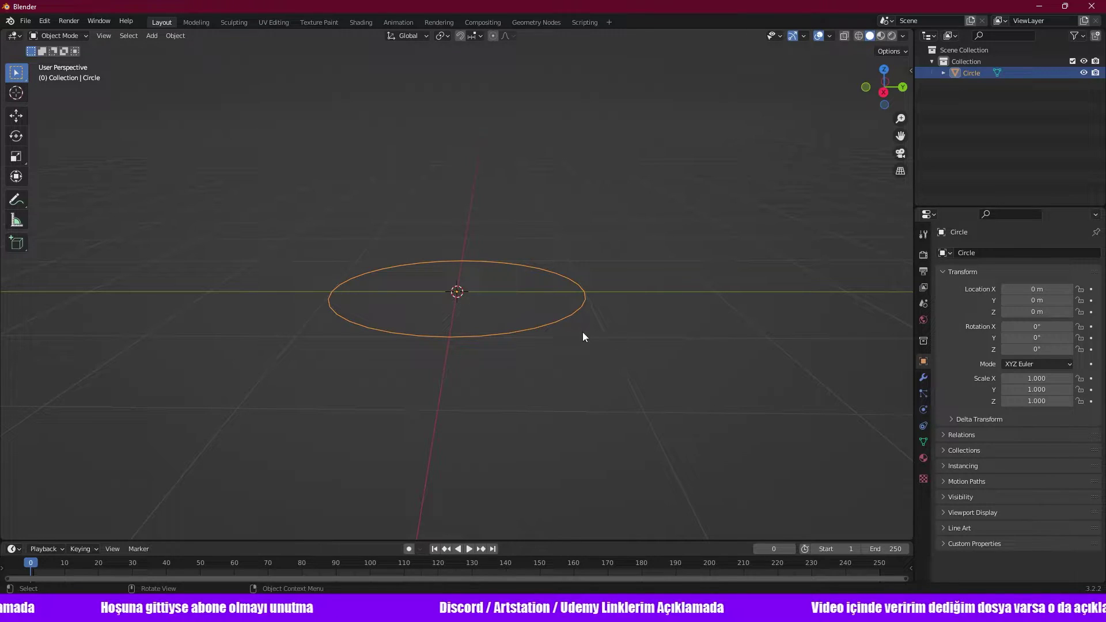
key("Tab")
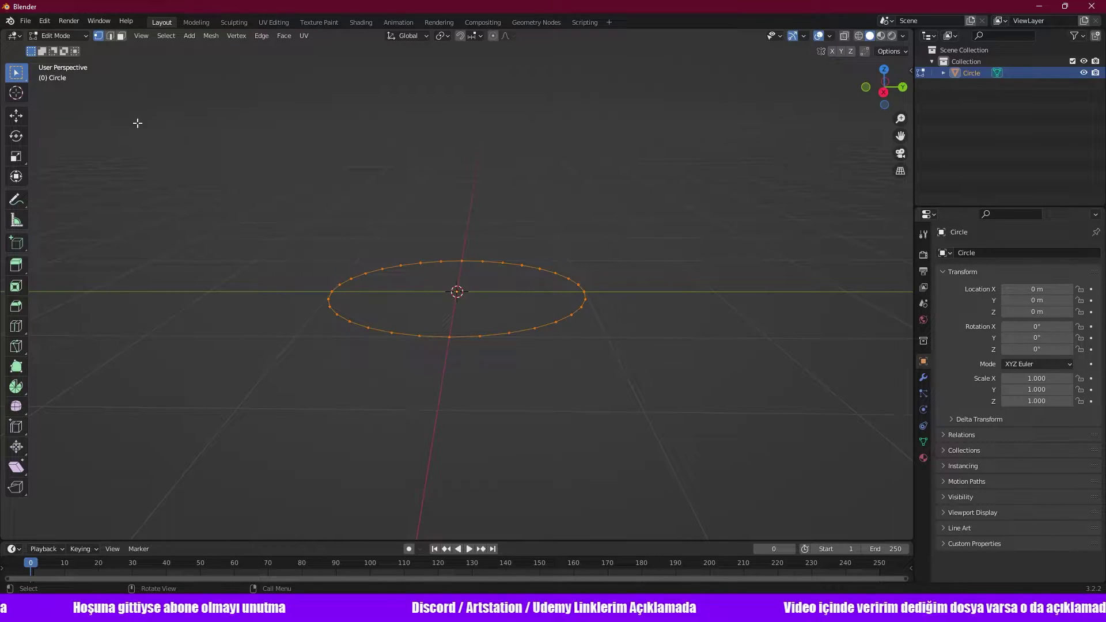
left_click(64, 36)
left_click(56, 49)
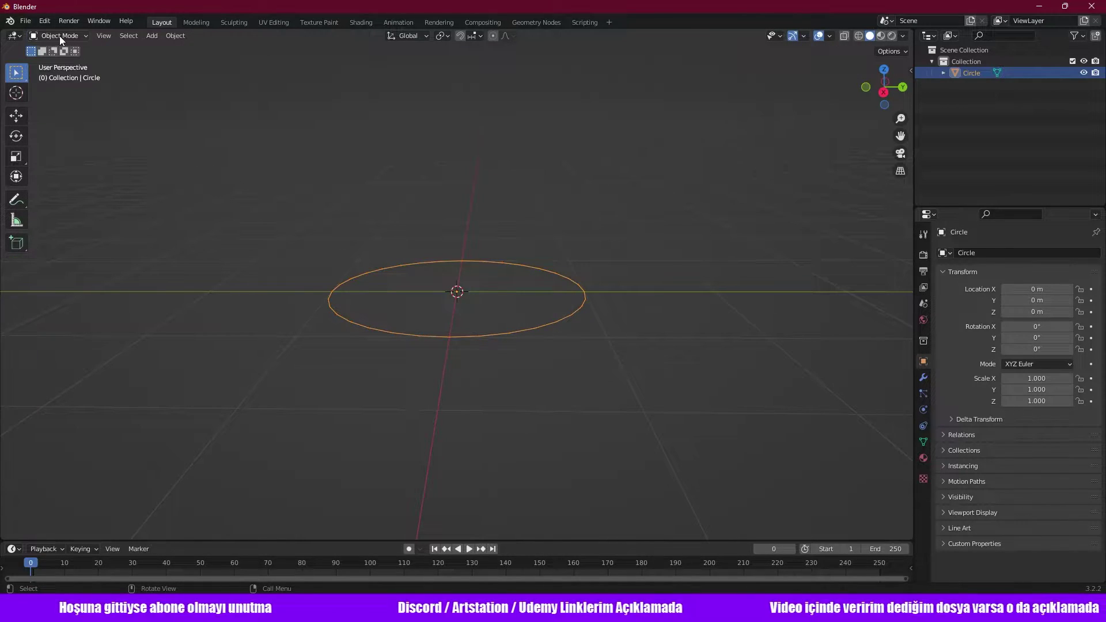
left_click(69, 75)
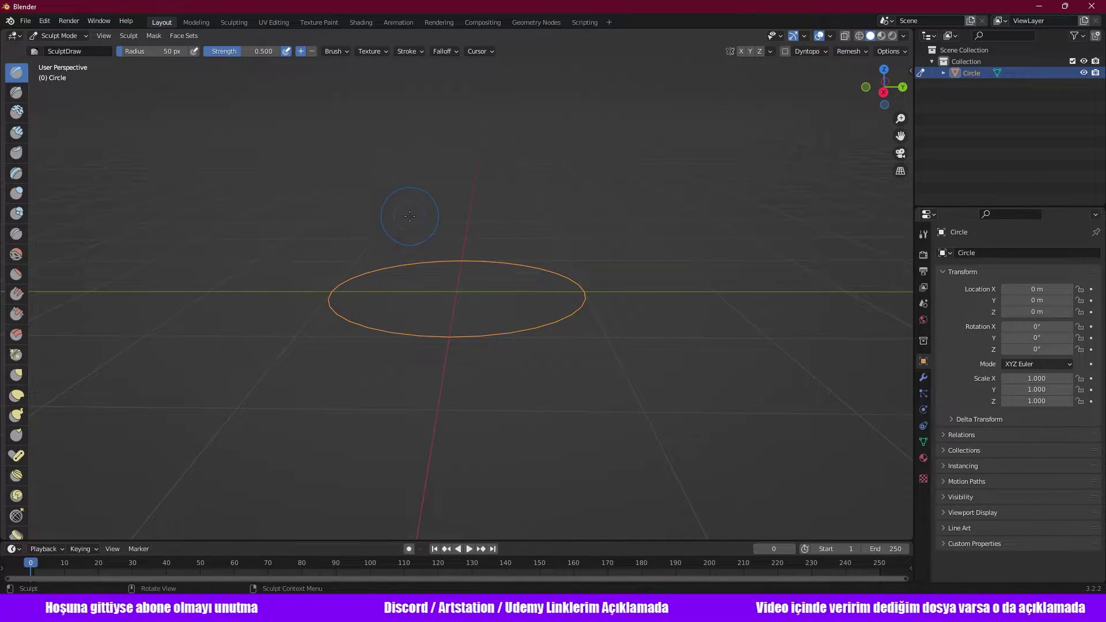
key("Tab")
key("Tab")
key("Tab")
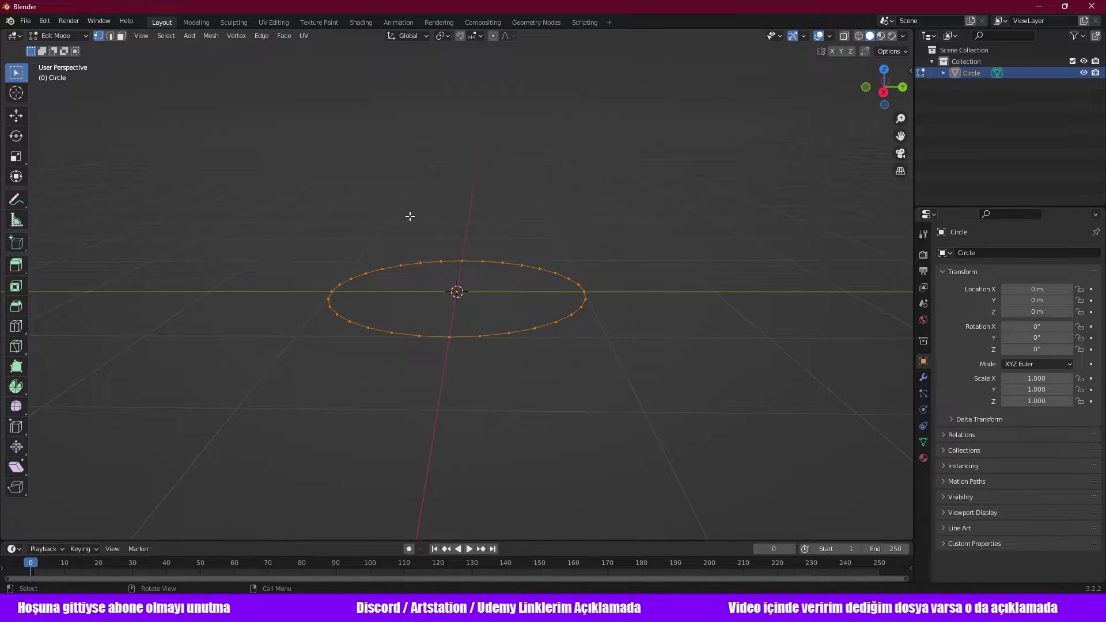
key("Tab")
key("Tab")
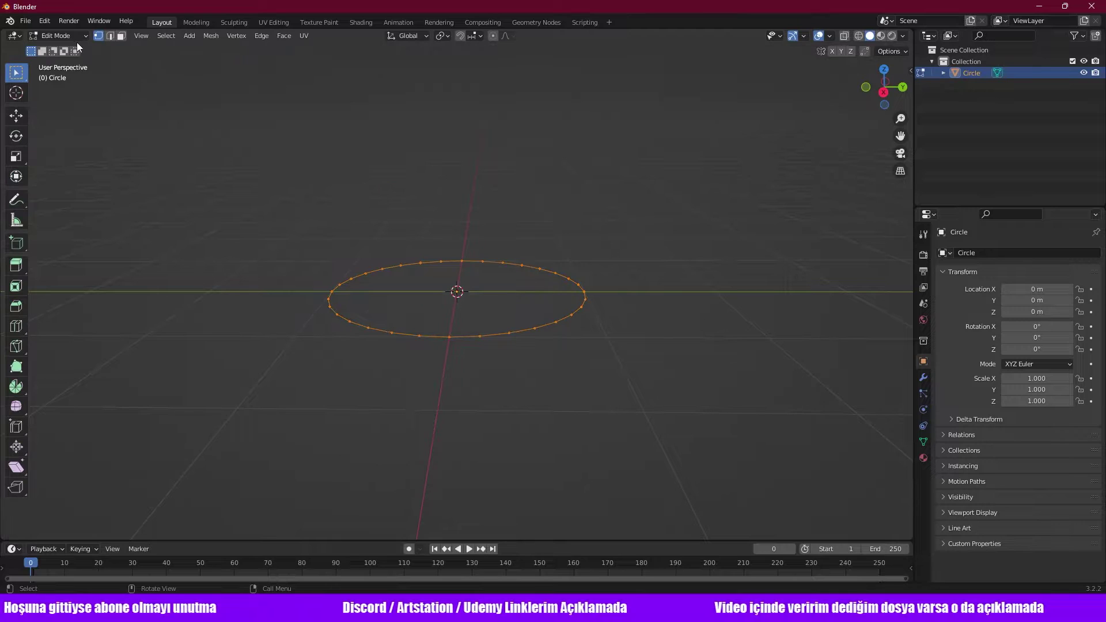
left_click(60, 36)
left_click(63, 49)
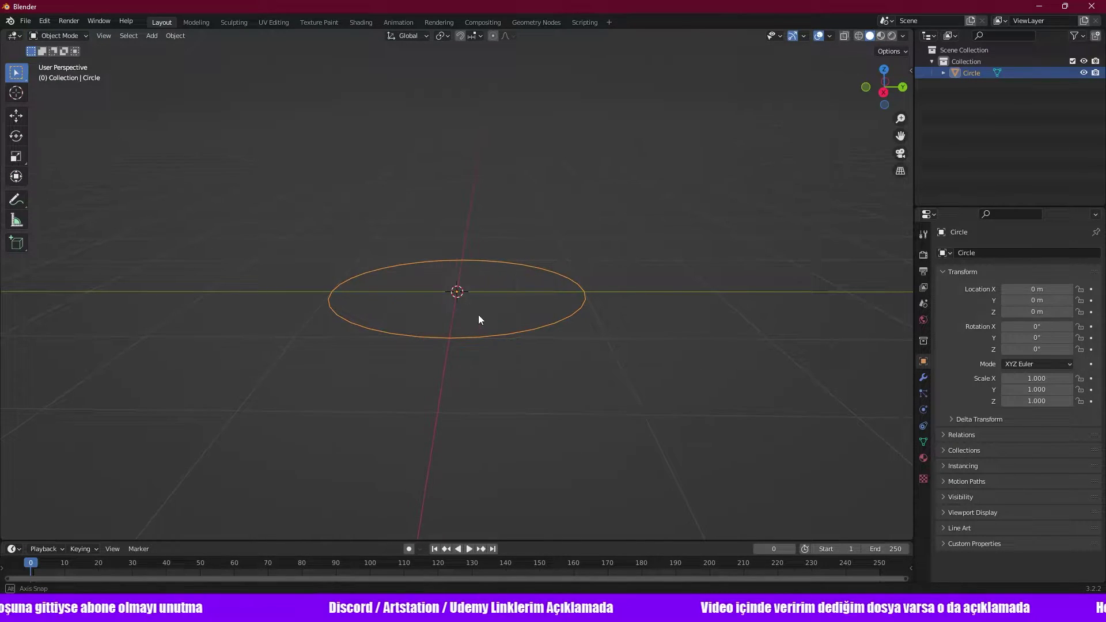
Enter Edit Mode to show the circle's 32 vertices, viewed from above.
key("Tab")
scroll(542, 379, "up", 2)
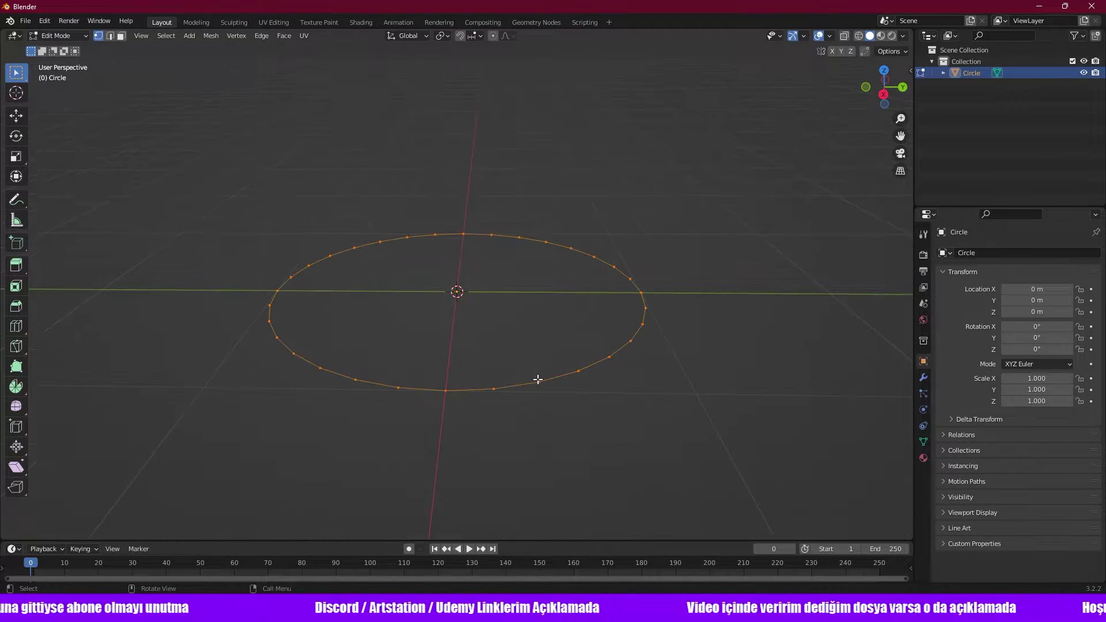
middle_click_drag(536, 378, 519, 388)
mouse_move(574, 322)
middle_mouse_down()
mouse_move(578, 367)
mouse_move(564, 345)
middle_mouse_up()
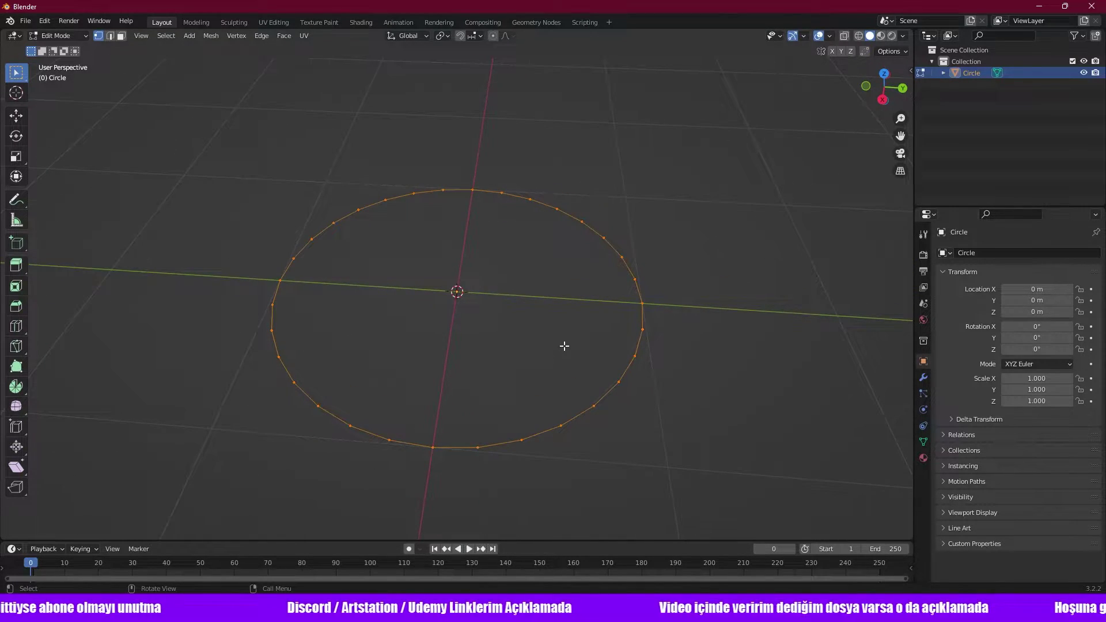
Inspect the circle from front, right and top views, then rotate around it.
key("KP_1")
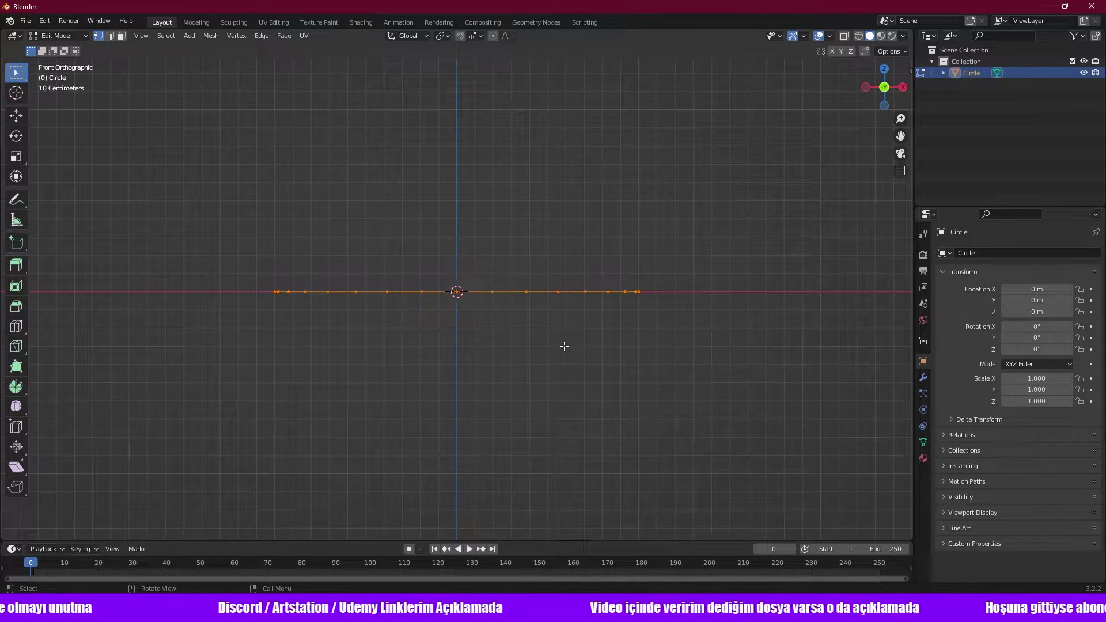
key("KP_3")
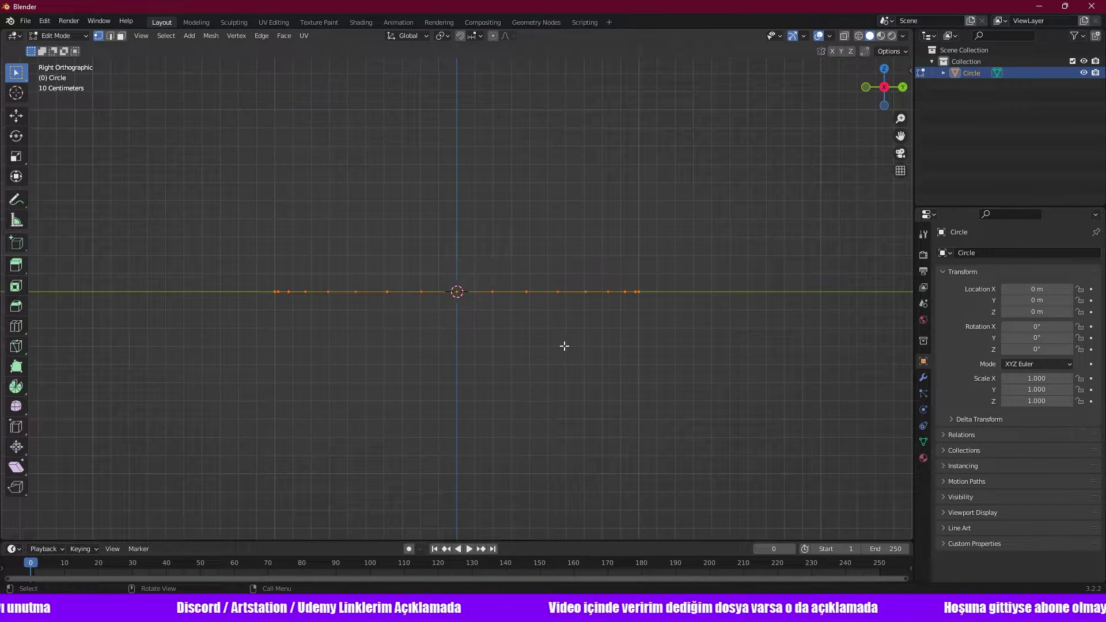
key("KP_8")
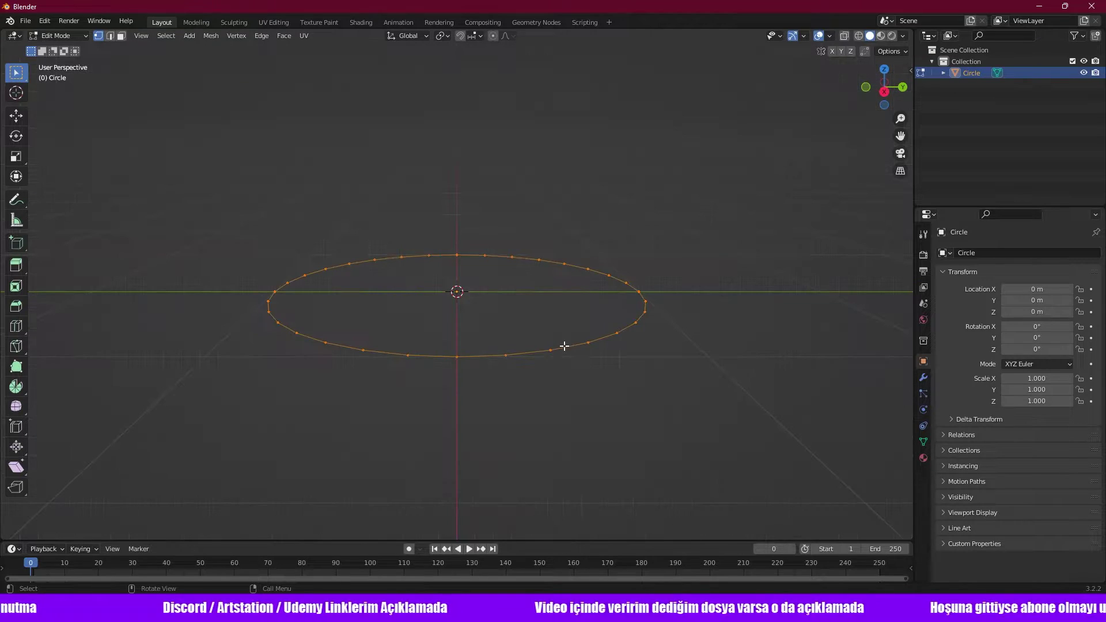
key("KP_7")
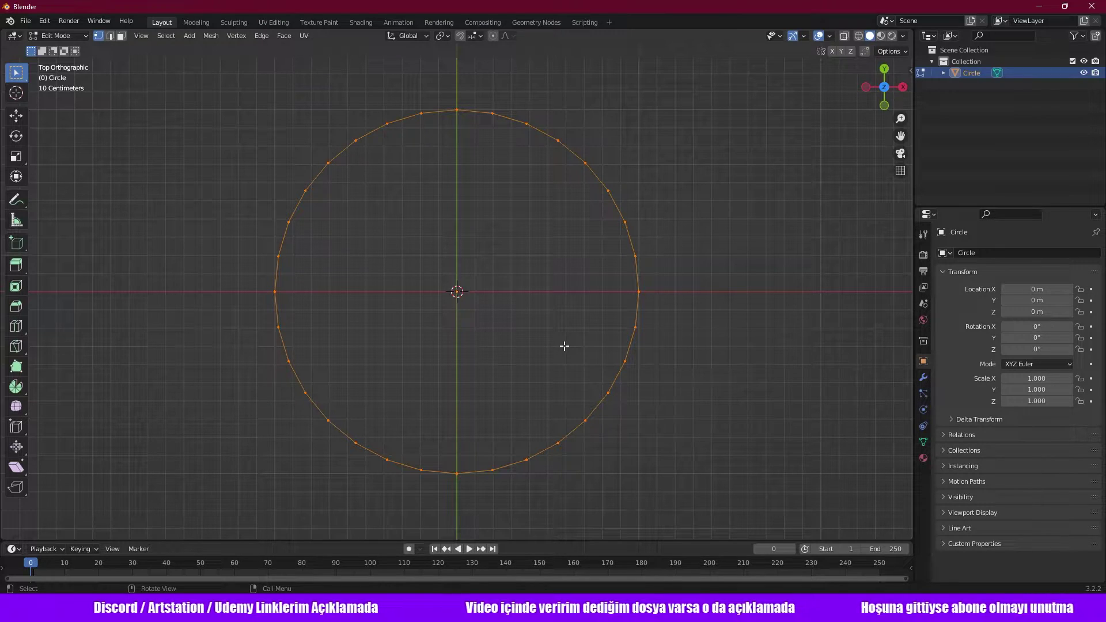
middle_click_drag(554, 399, 548, 368)
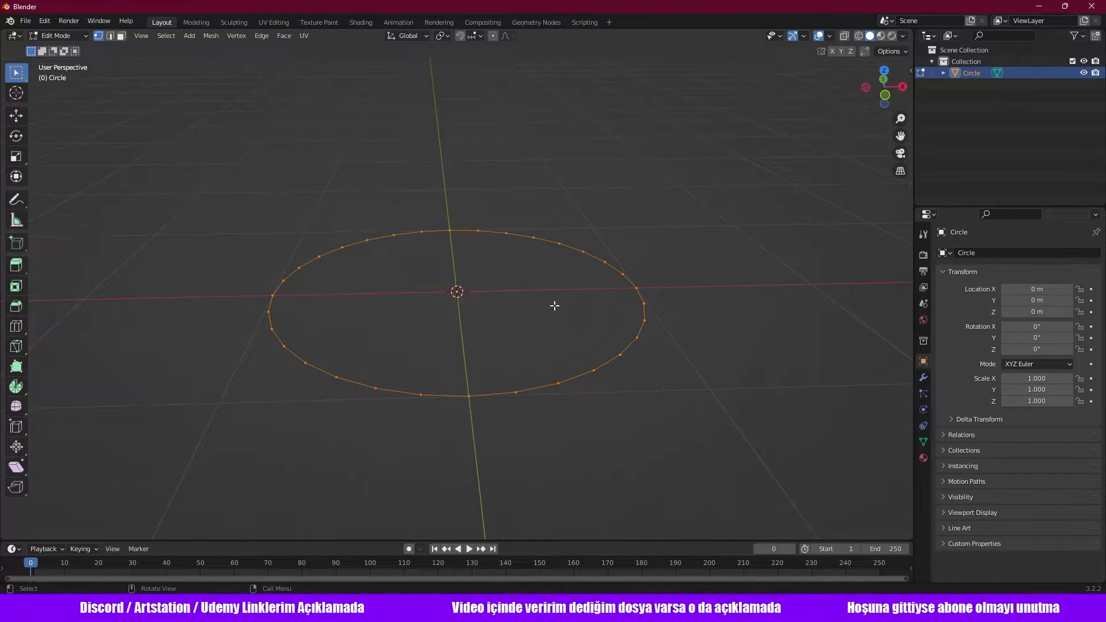
key("KP_4")
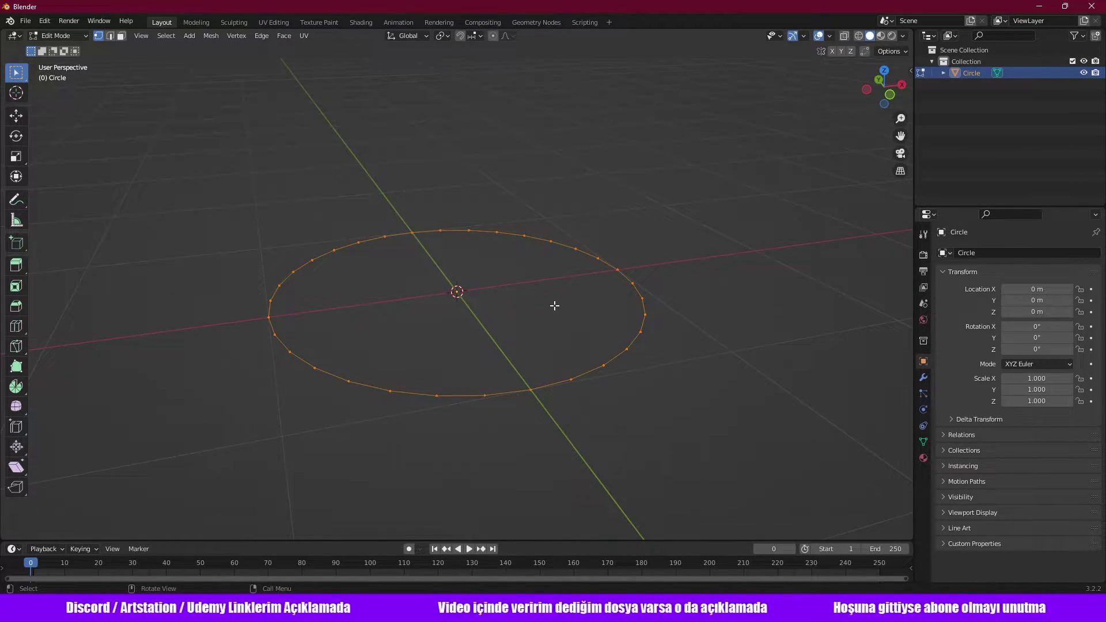
key("KP_4")
key("KP_4")
key("KP_4")
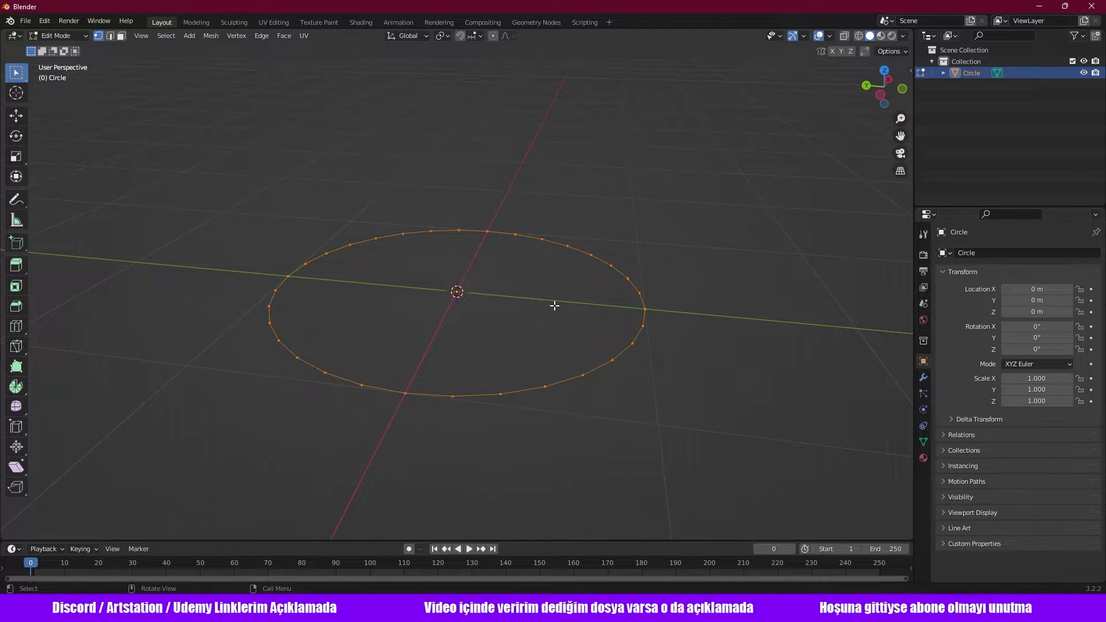
key("KP_4")
key("KP_4")
key("KP_4")
key("KP_4")
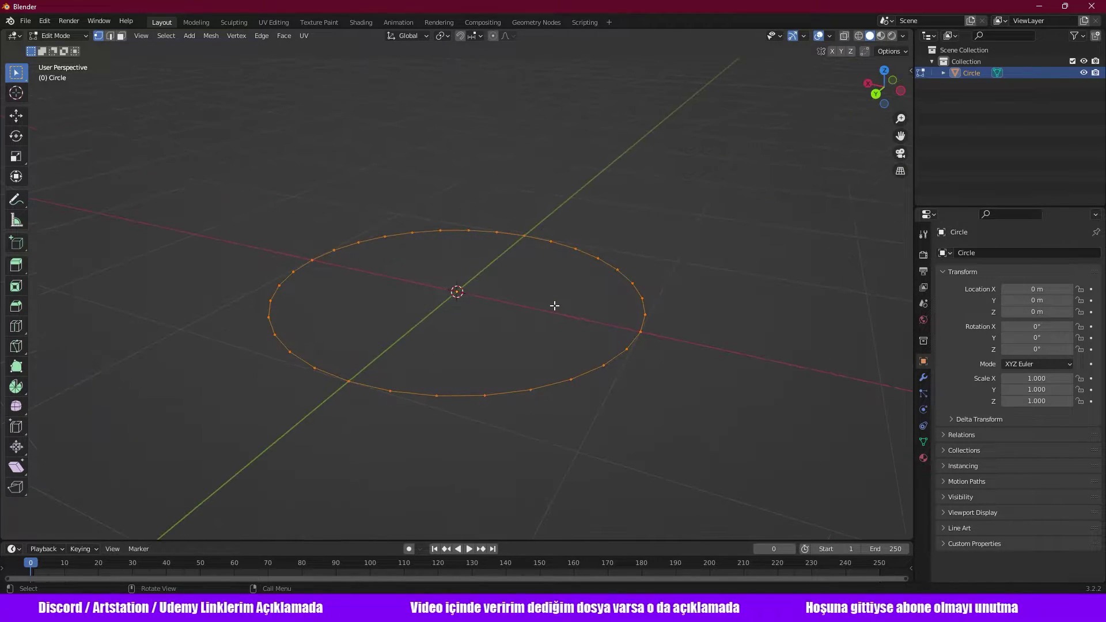
key("KP_4")
key("KP_4")
key("KP_4")
In front view, box-select only the front half of the circle's vertices.
key("KP_1")
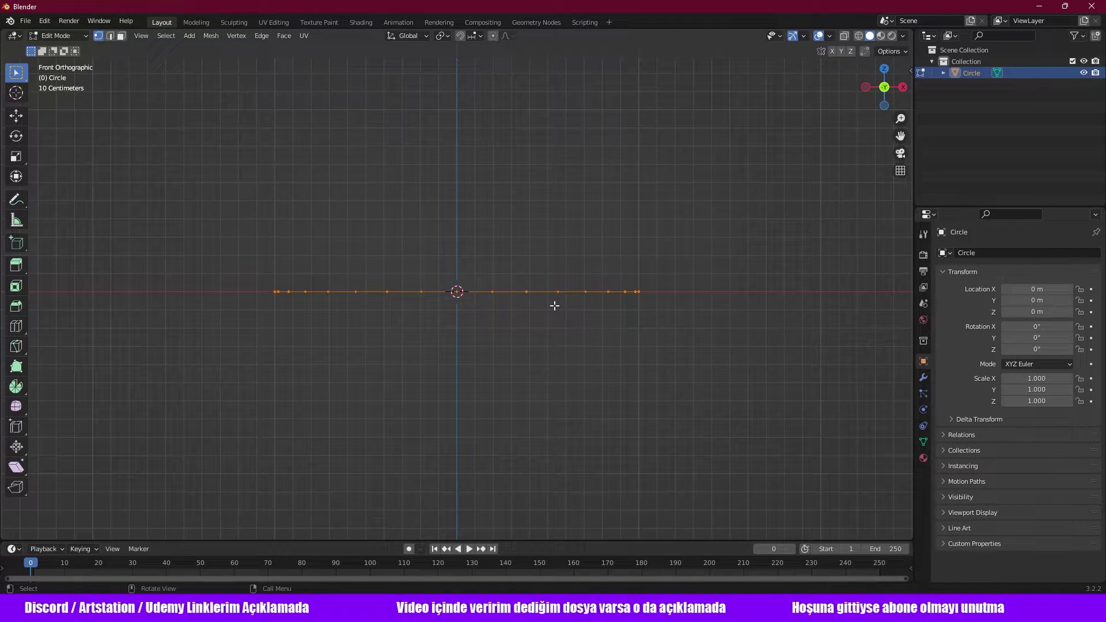
scroll(554, 304, "down", 3)
middle_click_drag(551, 262, 480, 367, "shift")
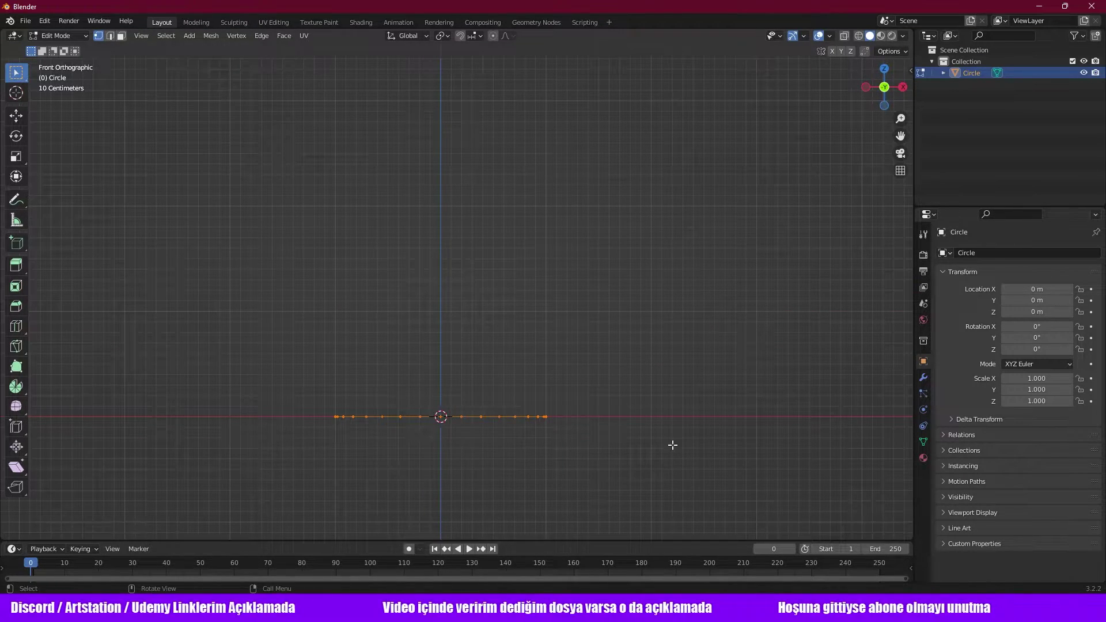
left_click_drag(259, 325, 672, 513)
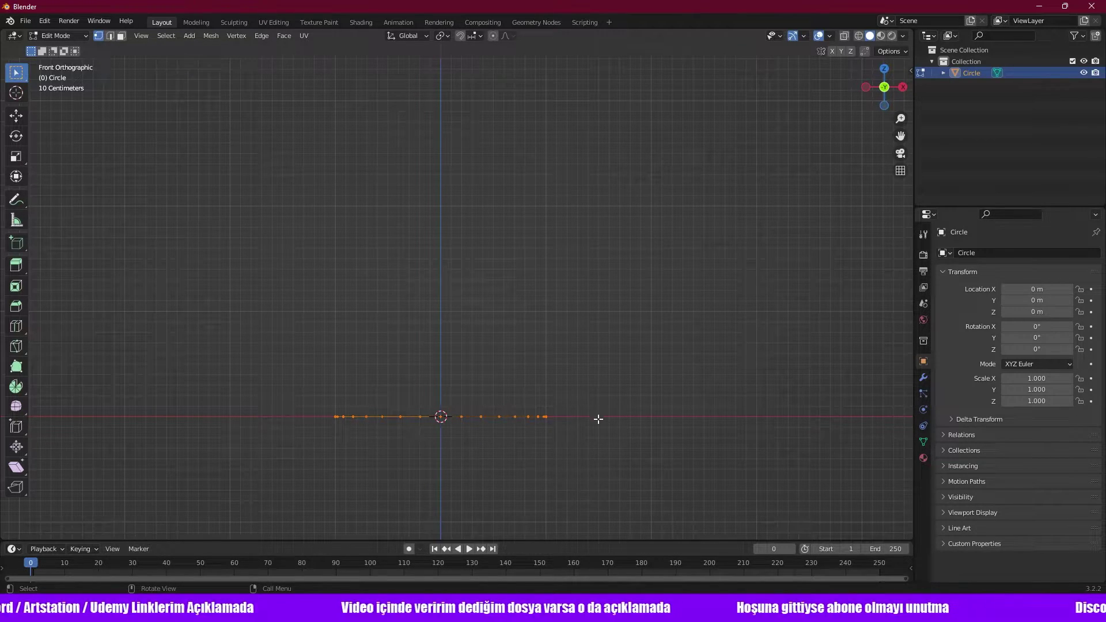
middle_click_drag(580, 394, 615, 342)
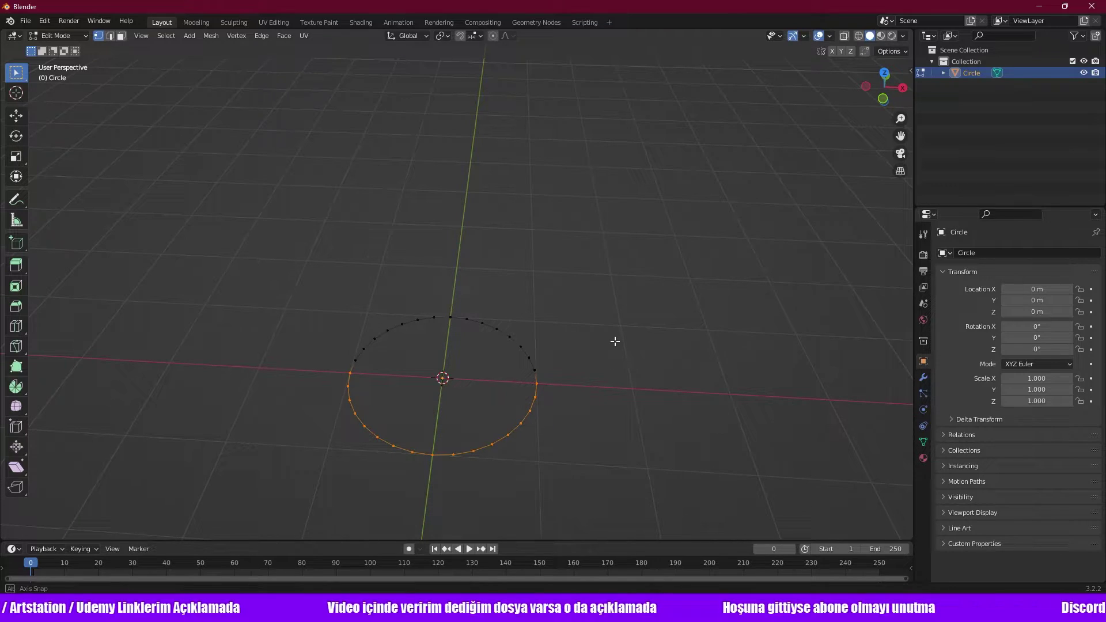
Switch to wireframe shading and box-select every circle vertex, rear half included.
key("KP_1")
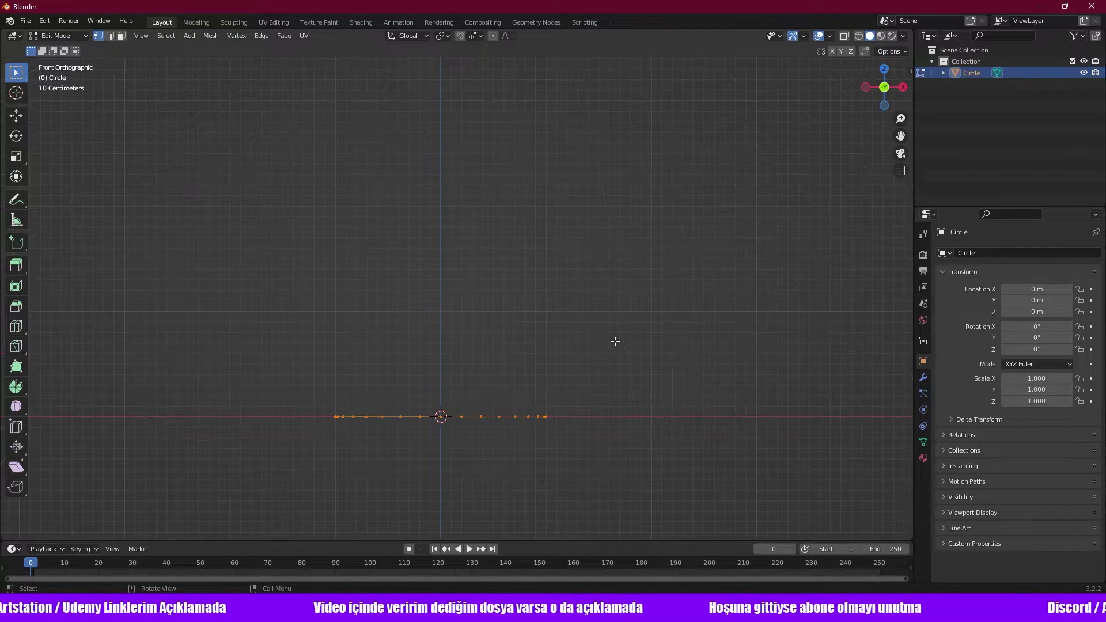
key("z")
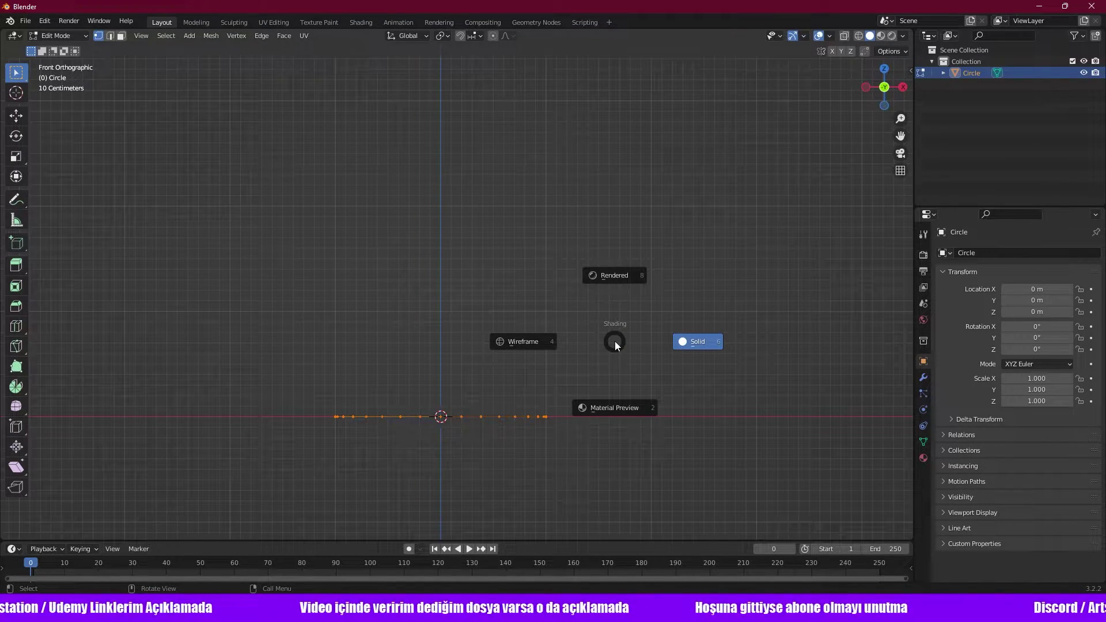
left_click(538, 335)
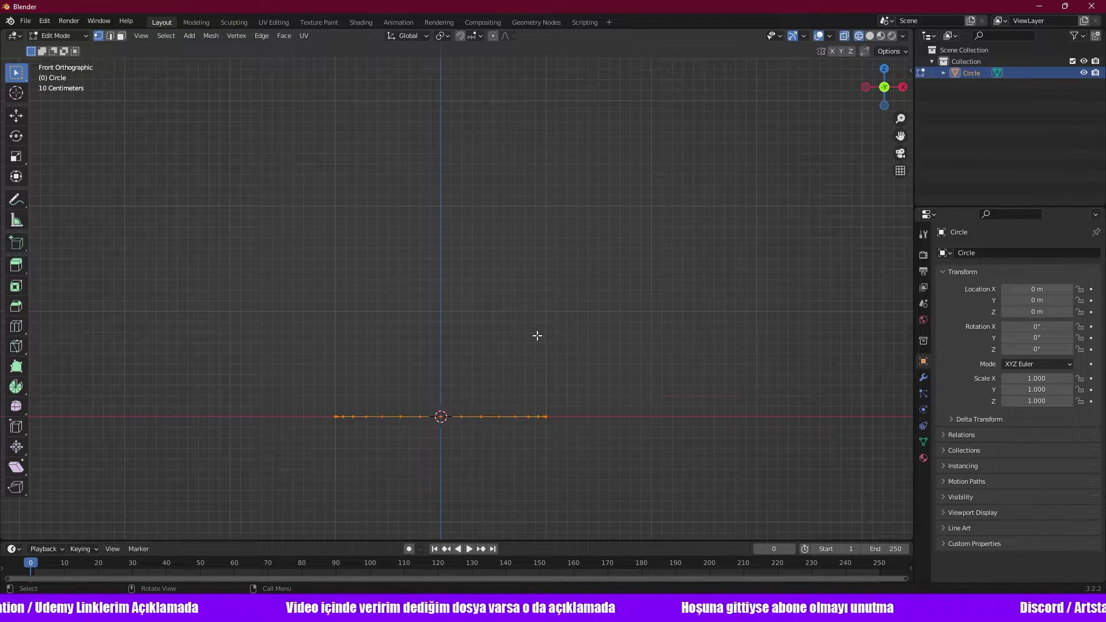
key("b")
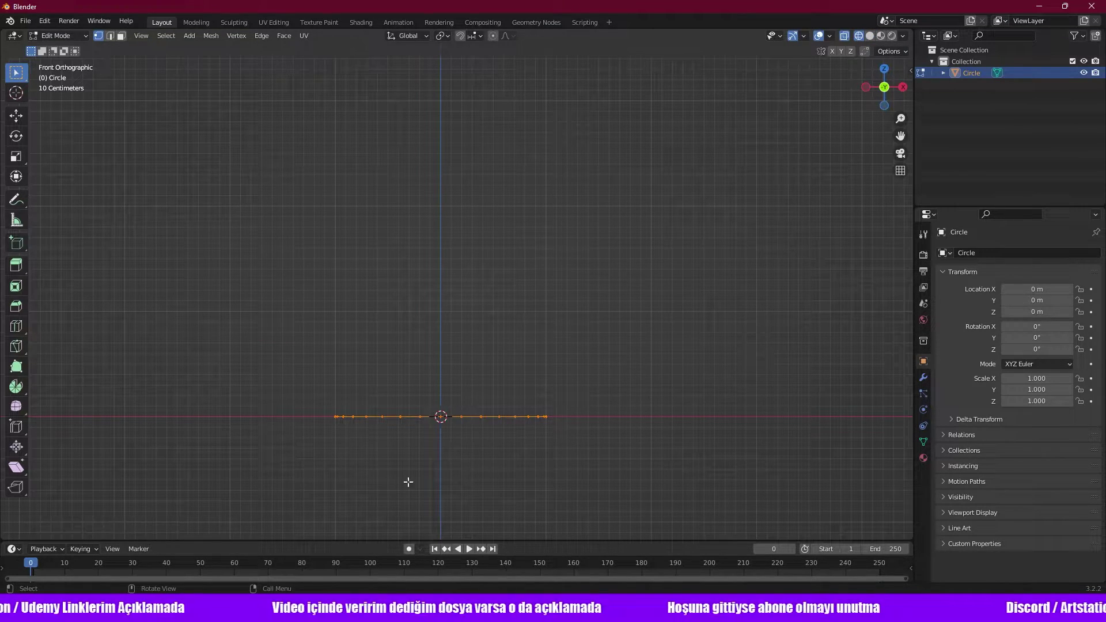
mouse_move(407, 482)
middle_mouse_down()
mouse_move(622, 365)
mouse_move(519, 216)
middle_mouse_up()
middle_click_drag(619, 353, 634, 314)
key("KP_1")
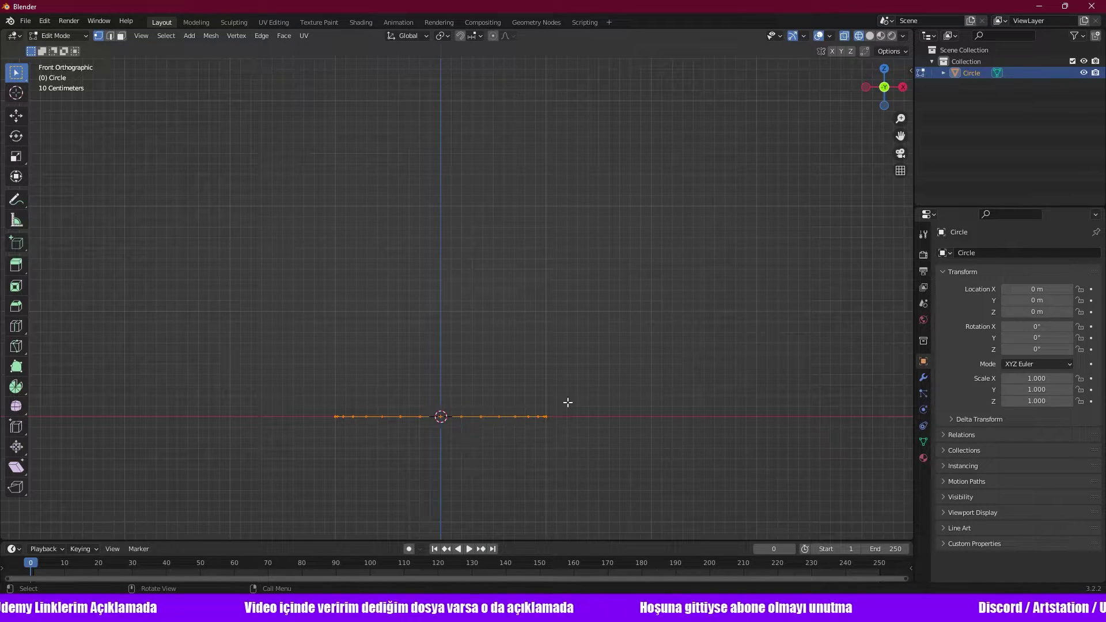
Extrude the circle upward and raise the top ring 3 m along Z.
key("e")
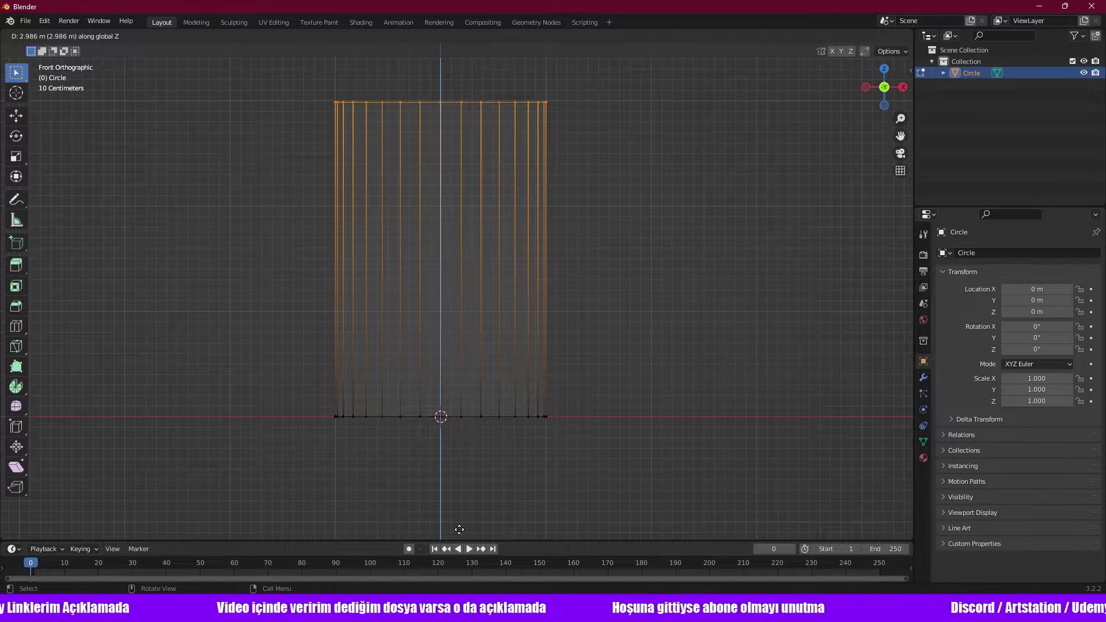
left_click(460, 529)
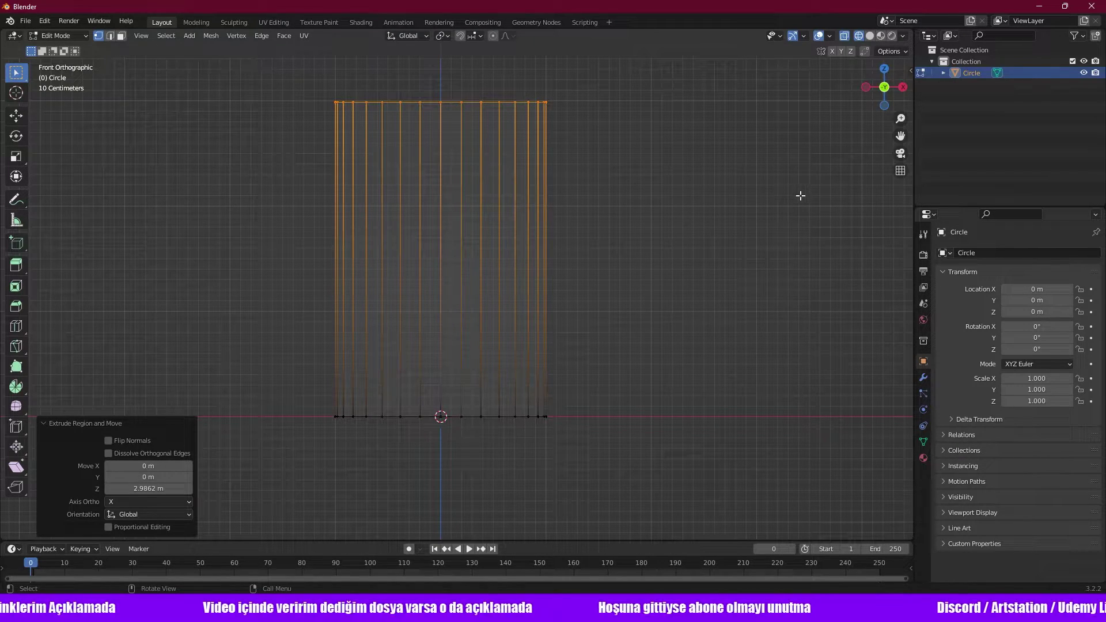
type("g")
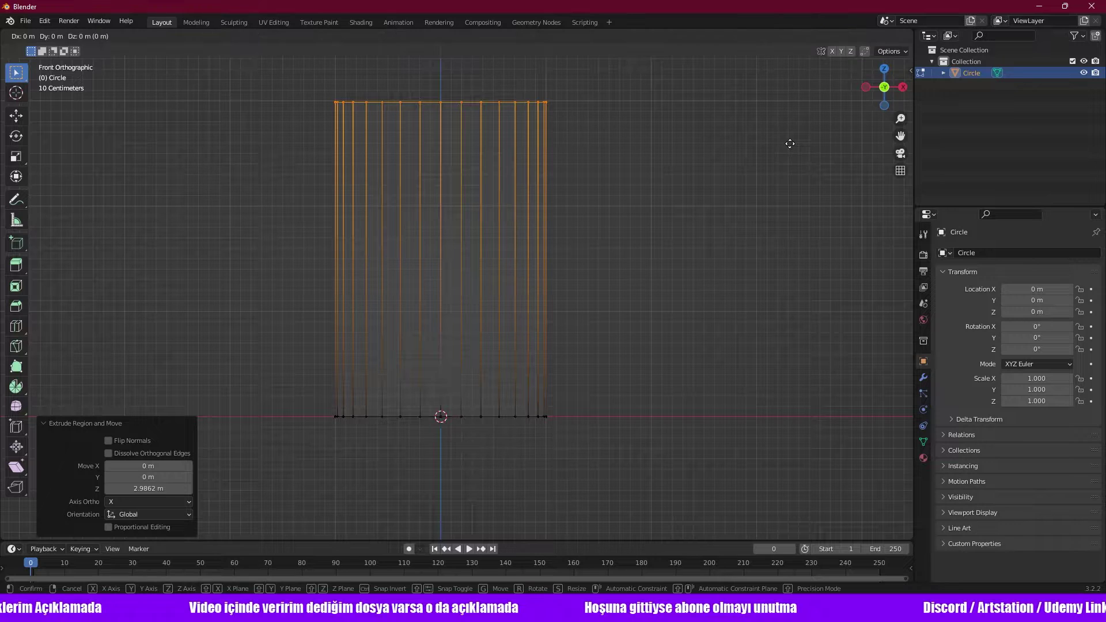
type("x3")
key("BackSpace")
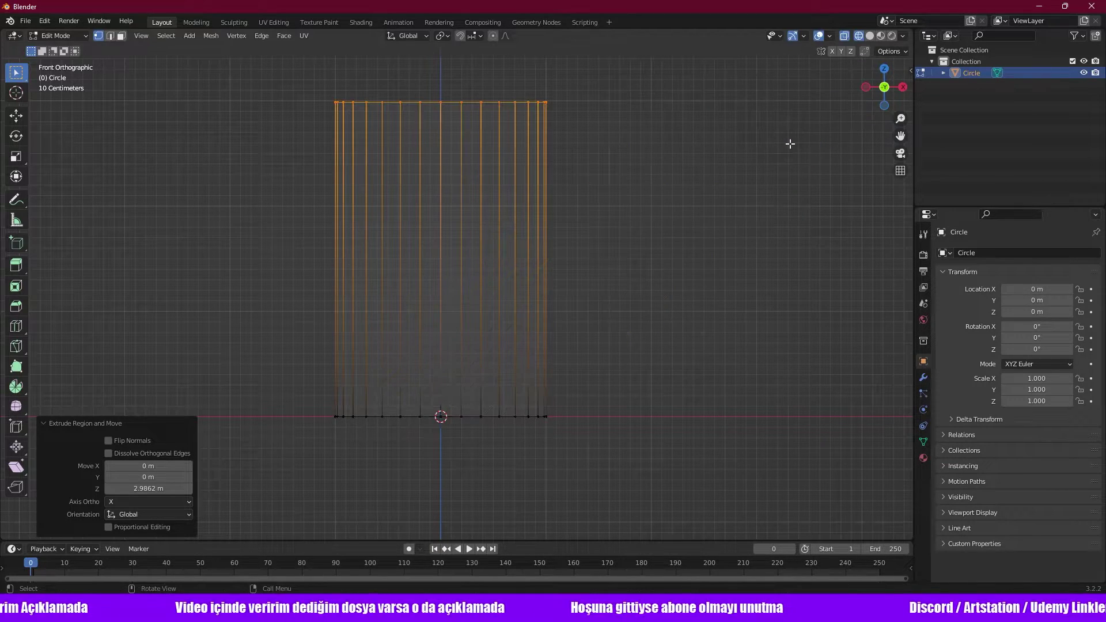
type("z3")
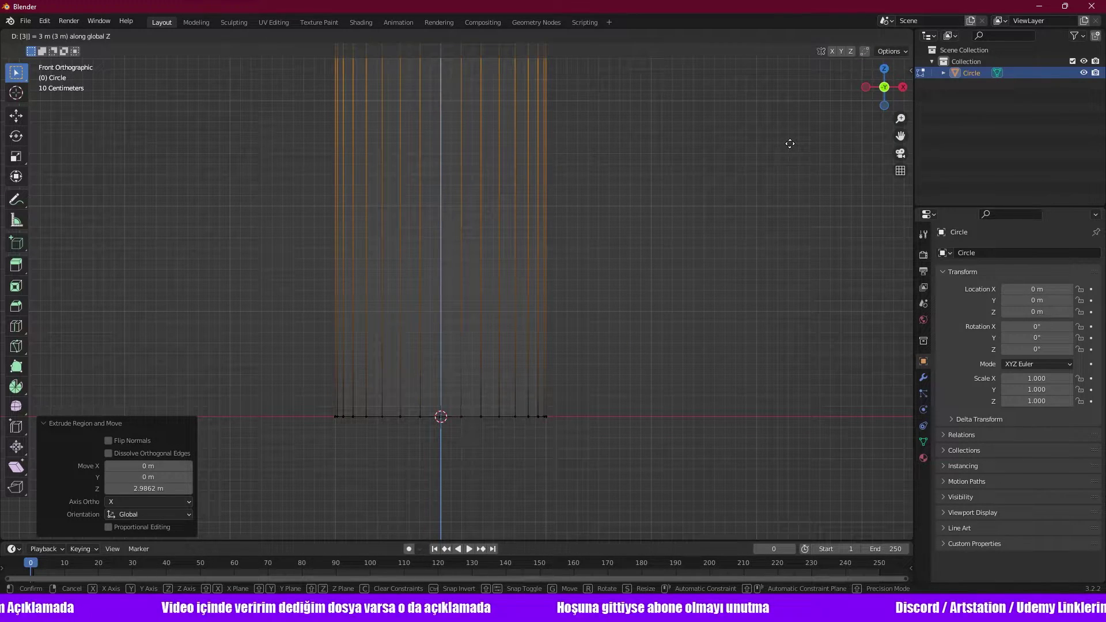
key("Return")
scroll(509, 165, "down", 6)
scroll(511, 191, "up", 2)
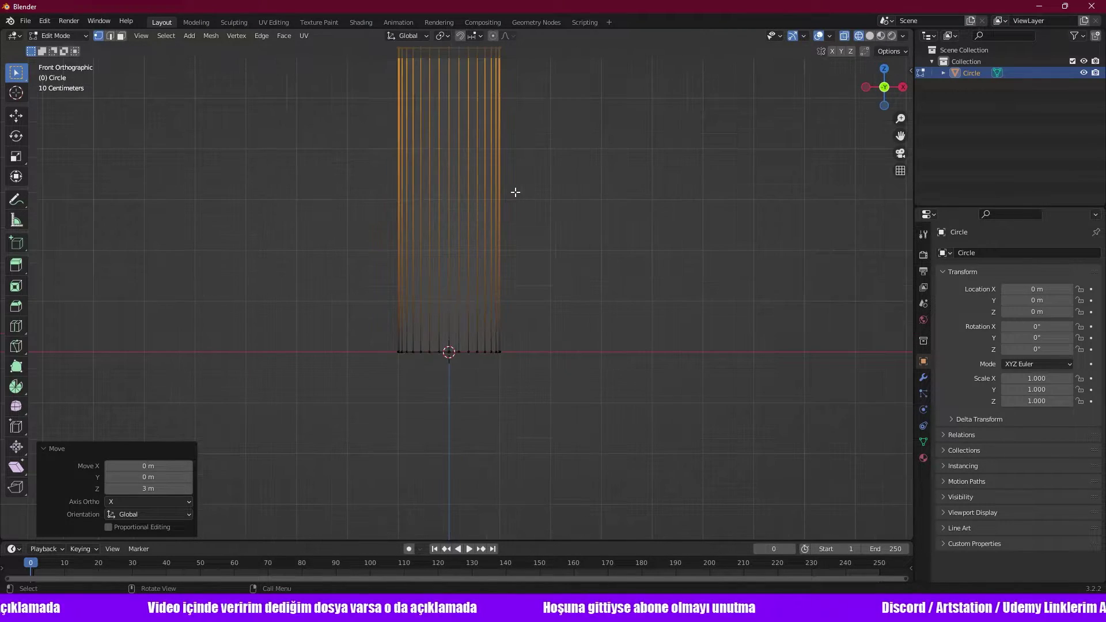
type("gz")
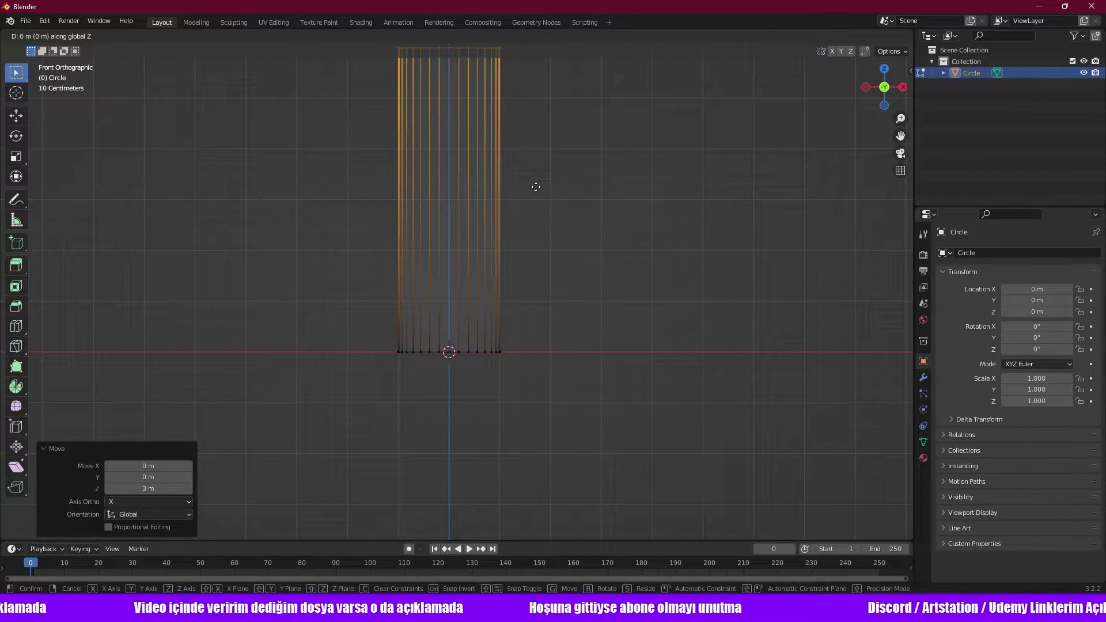
type("1.5")
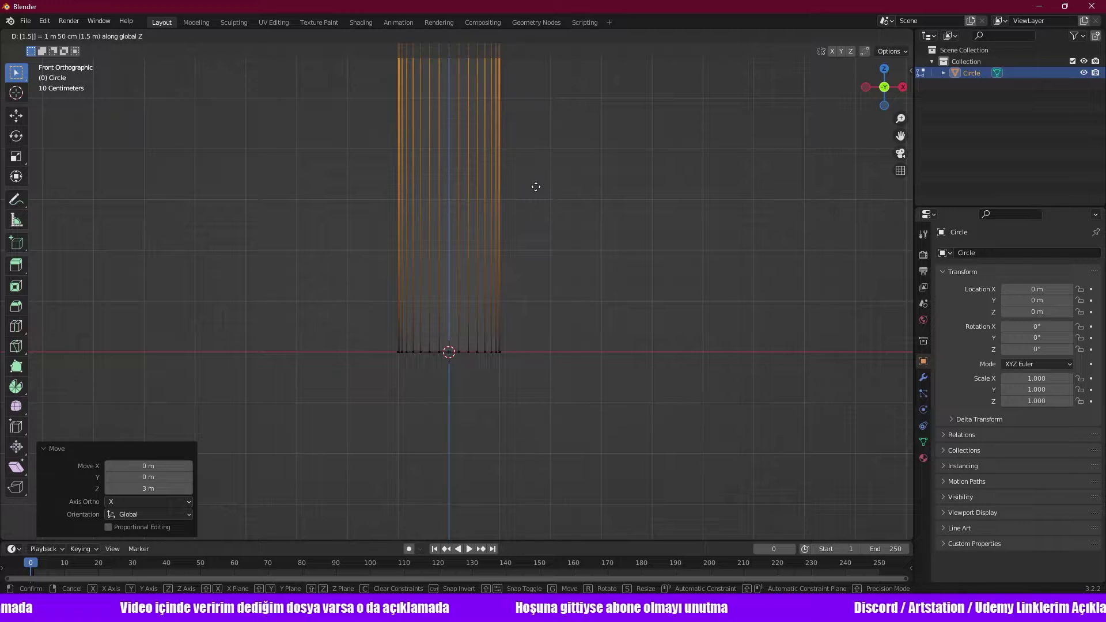
key("Escape")
Lower the top ring 1.5 m along Z, leaving a 1.5 m tall tube.
middle_click_drag(534, 185, 524, 192)
key("g")
key("z")
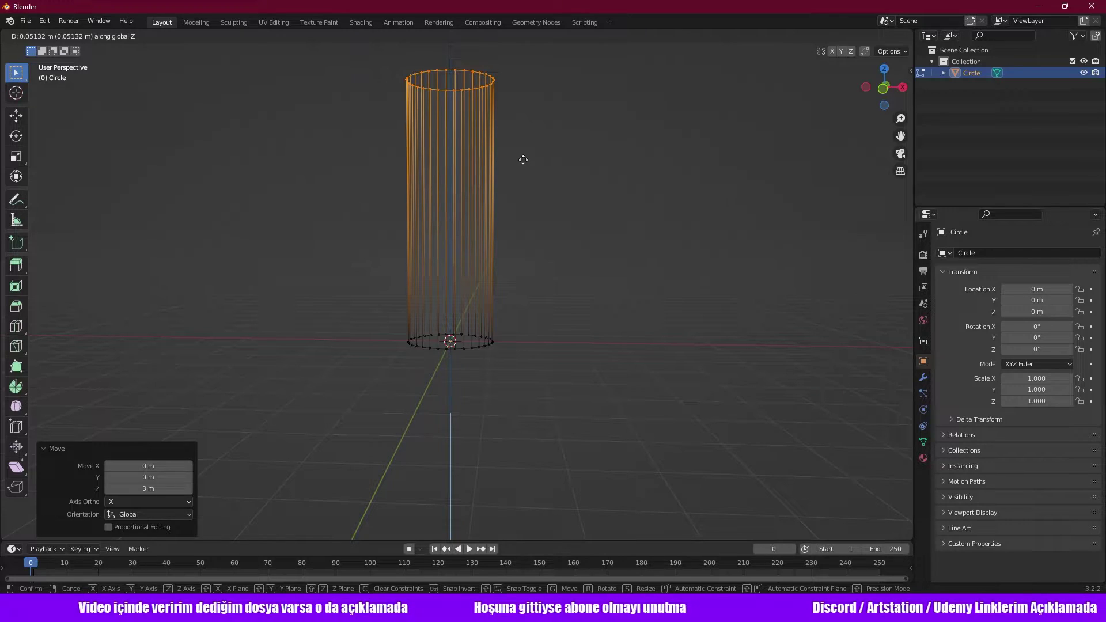
type("-1.5")
key("Return")
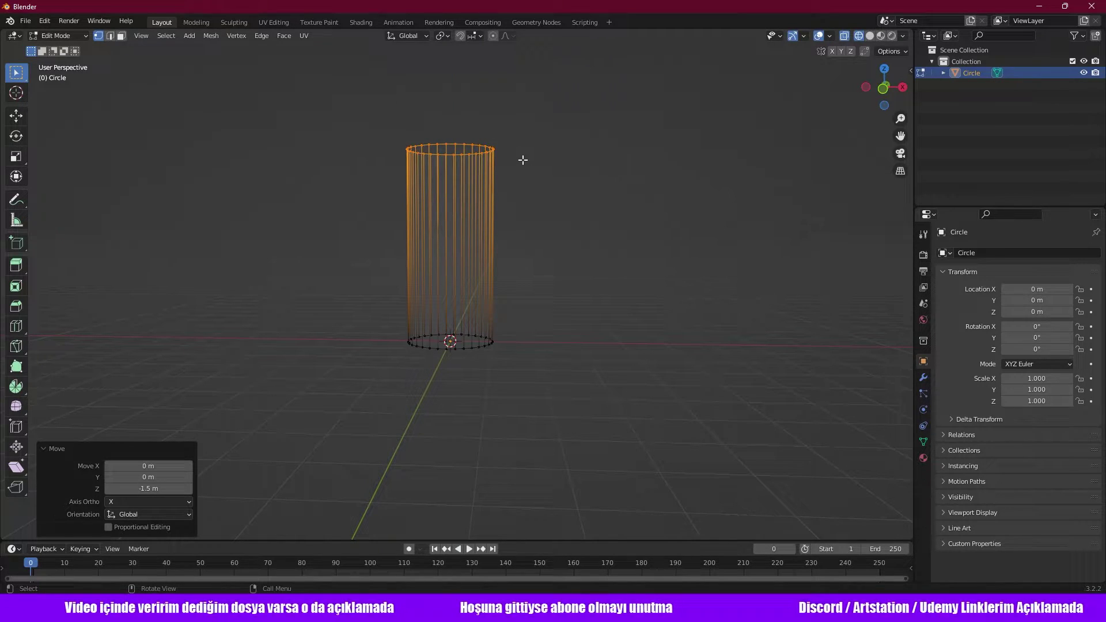
middle_click_drag(523, 160, 494, 190)
Select the top vertex row and scale it to 0 in Z, flattening the tube.
key("KP_1")
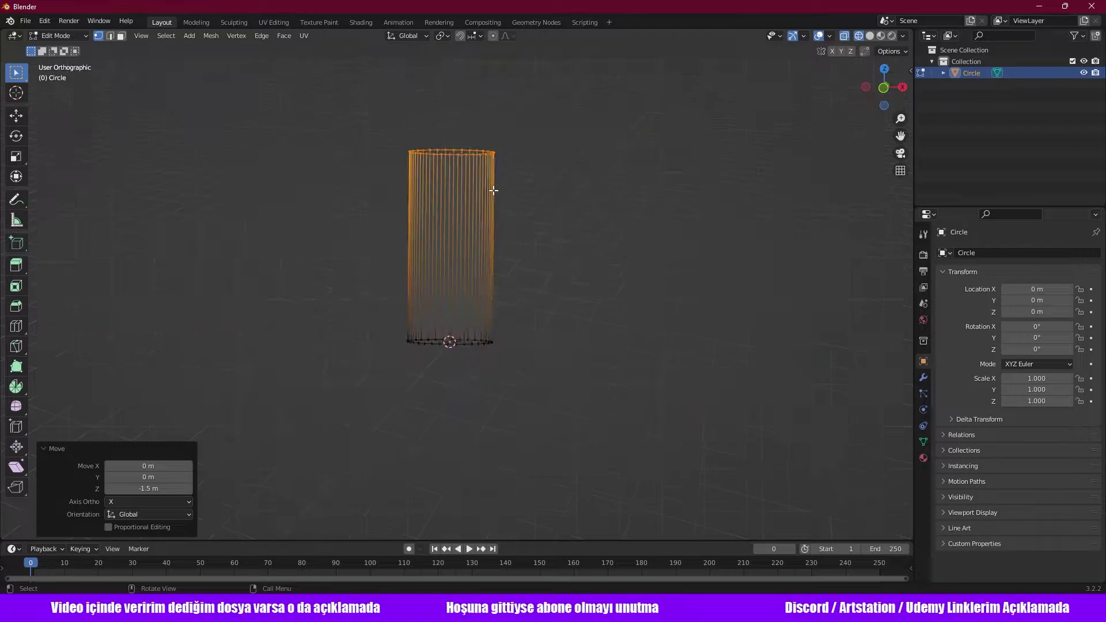
key("alt+a")
scroll(521, 175, "up", 1)
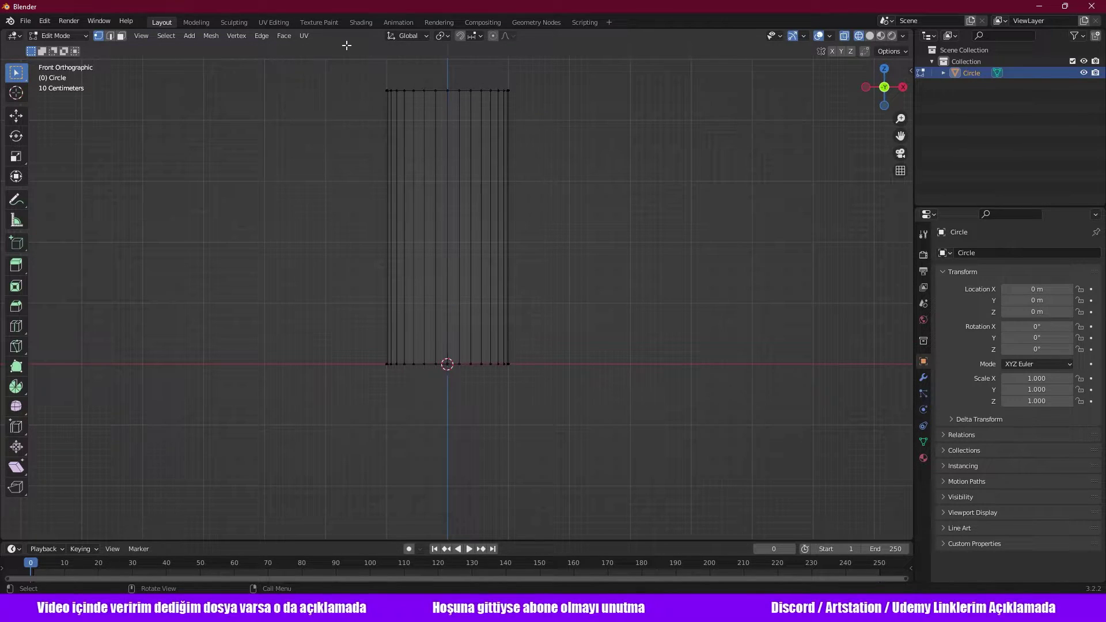
left_click_drag(342, 57, 728, 201)
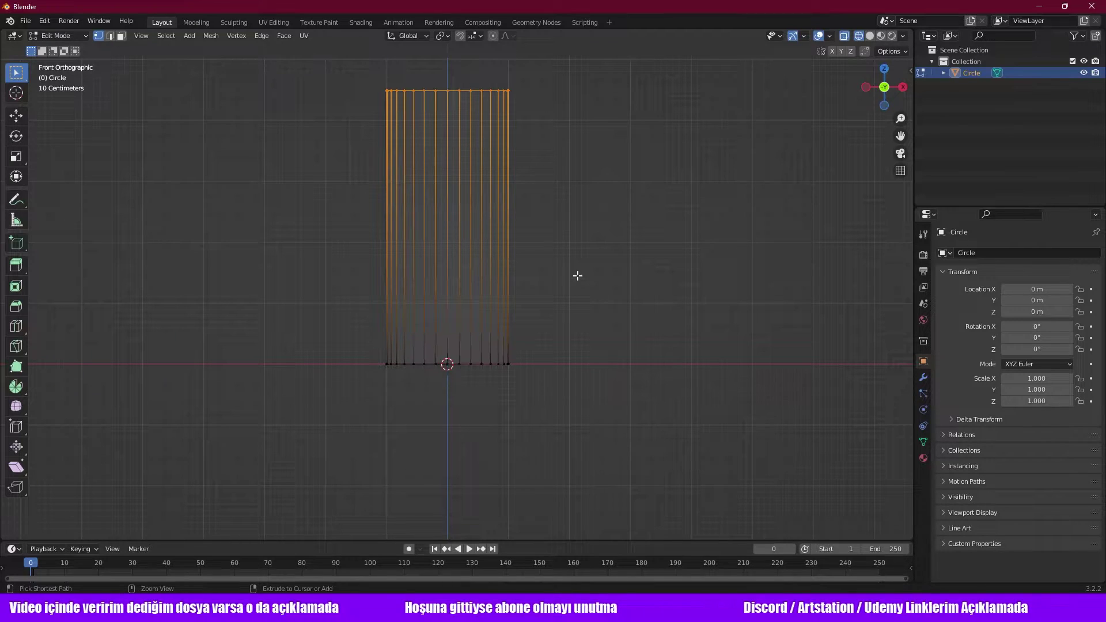
key("s")
key("z")
key("0")
key("Return")
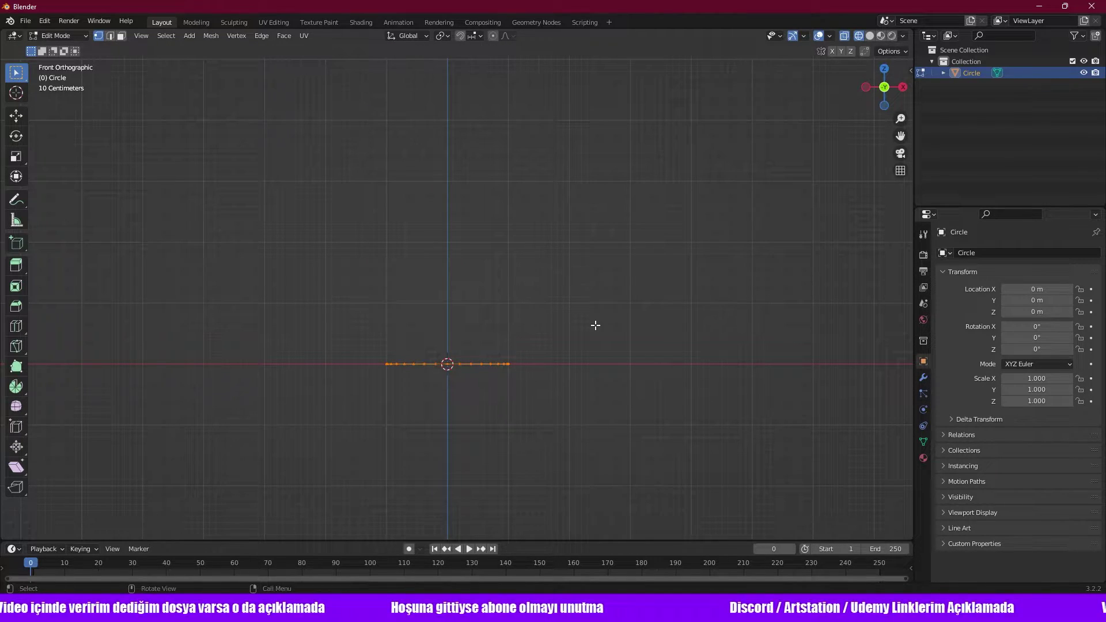
middle_click_drag(596, 326, 595, 382)
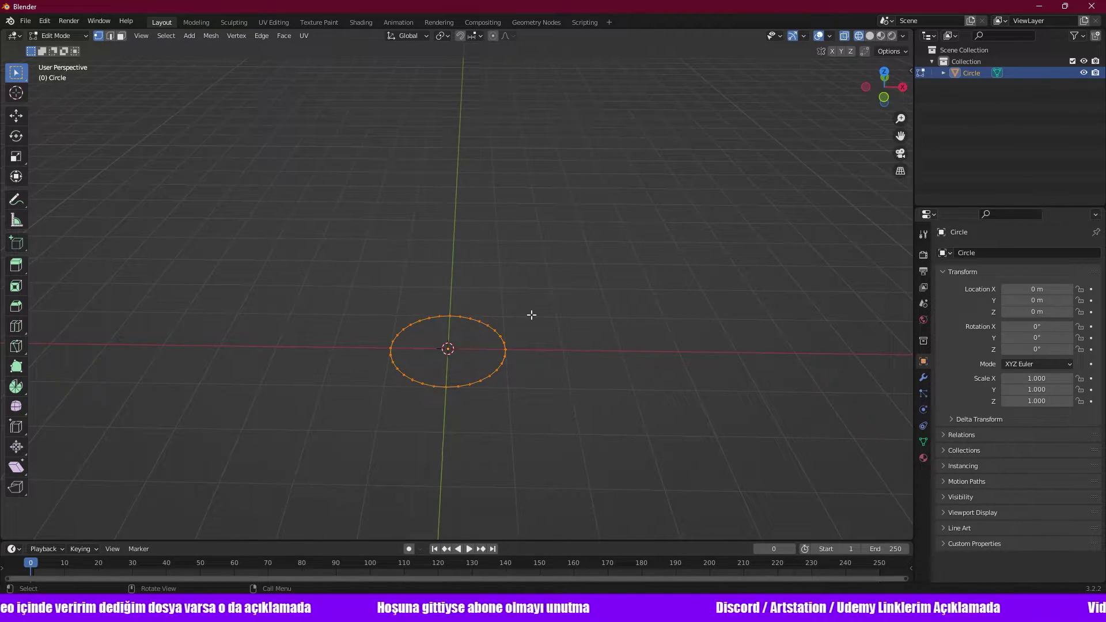
key("ctrl+Tab")
mouse_move(405, 309)
middle_mouse_down()
mouse_move(483, 318)
mouse_move(483, 304)
middle_mouse_up()
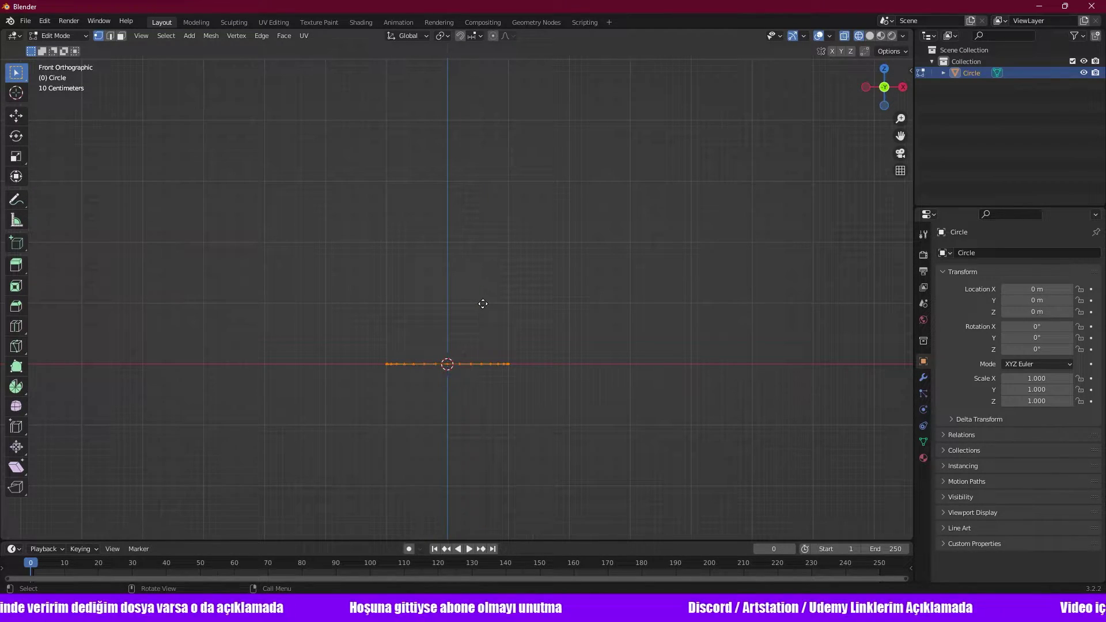
Start extruding the circle, cancelling the sideways and upward extrusion moves.
key("e")
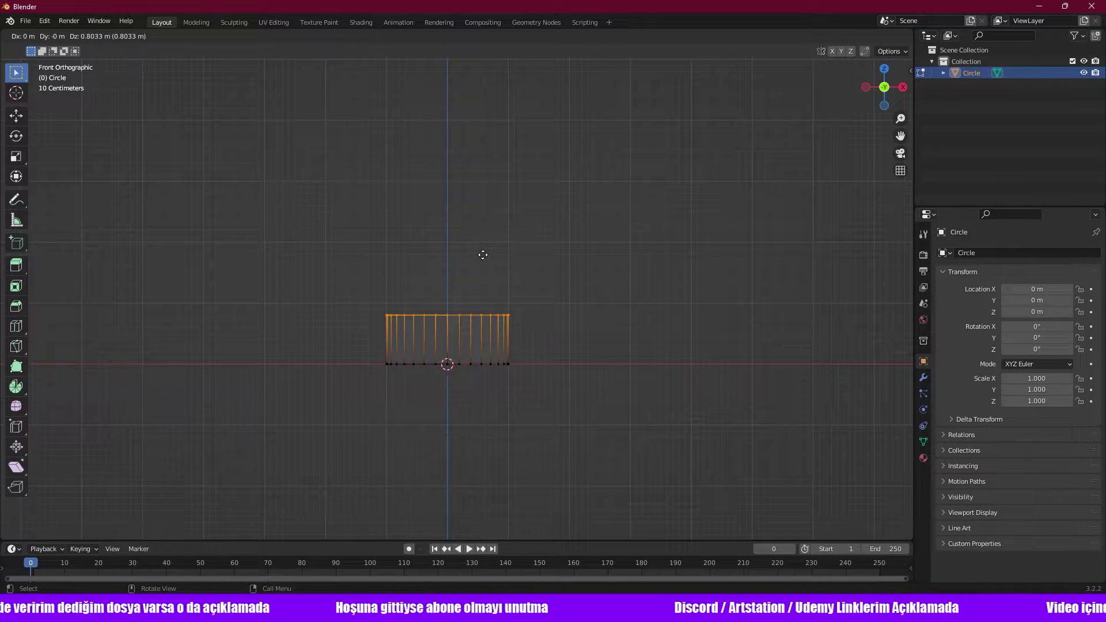
type("x: [2")
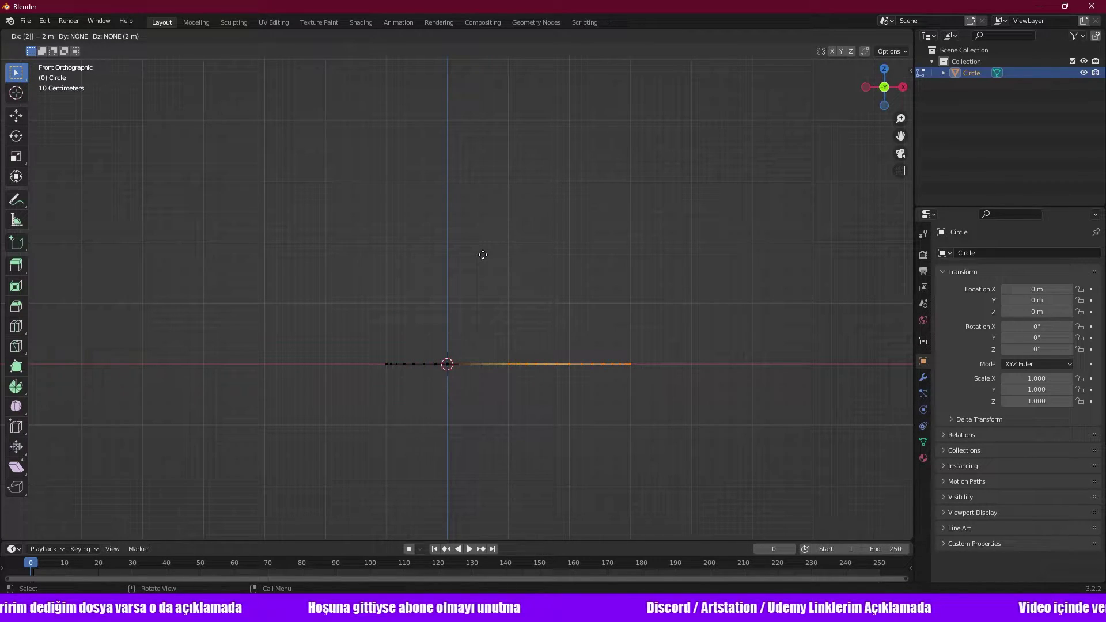
key("Escape")
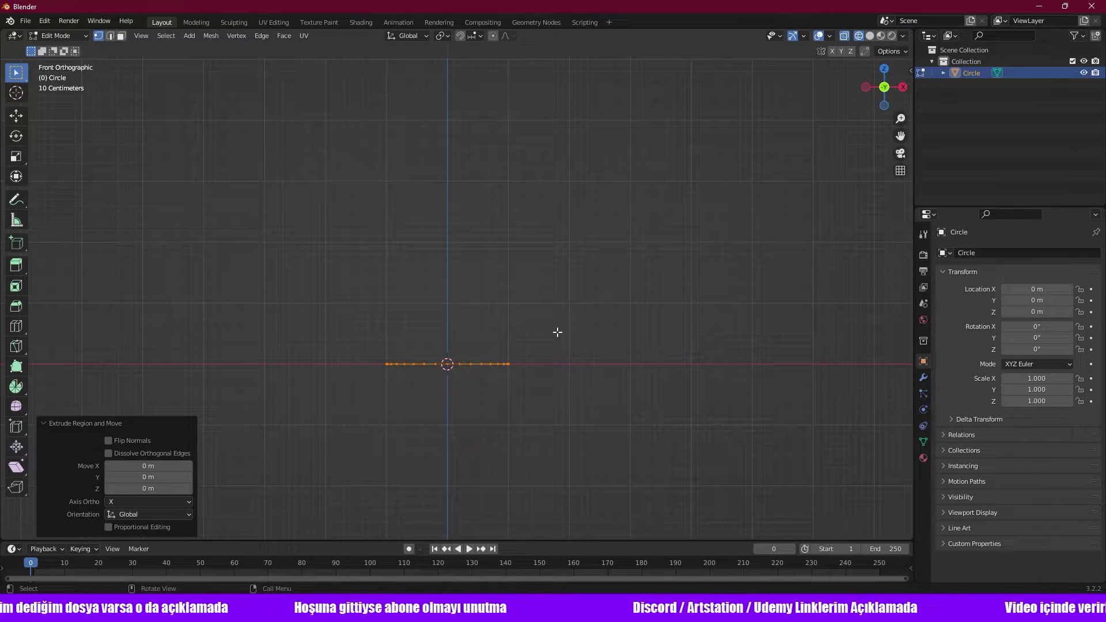
key("e")
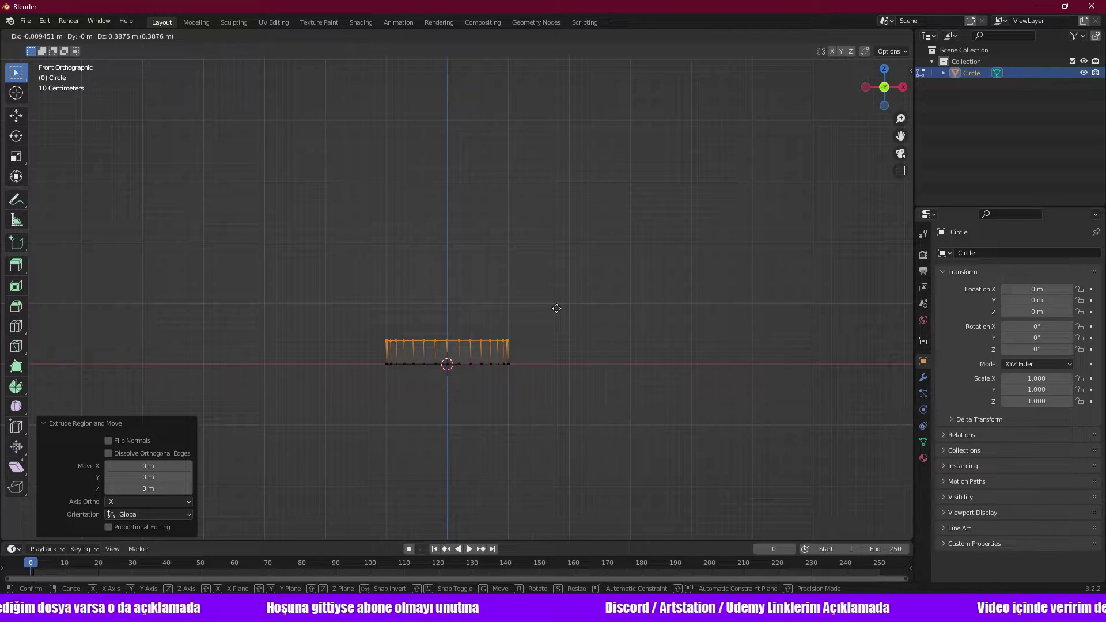
key("Escape")
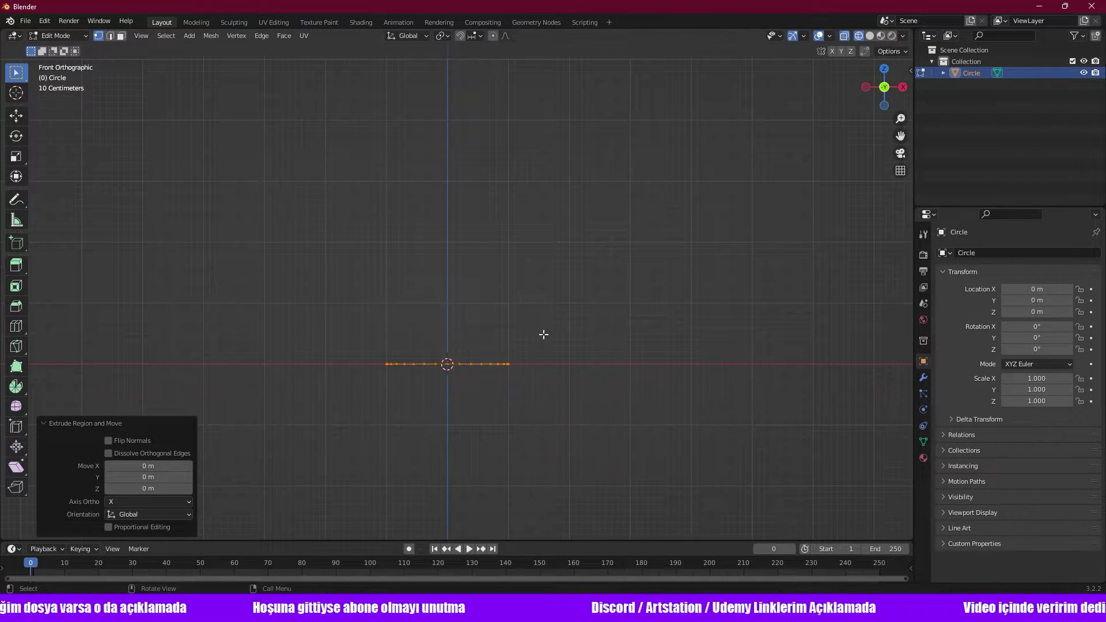
From the front view, raise the extruded ring about 3 m along Z.
mouse_move(543, 333)
middle_mouse_down()
mouse_move(558, 400)
mouse_move(491, 398)
middle_mouse_up()
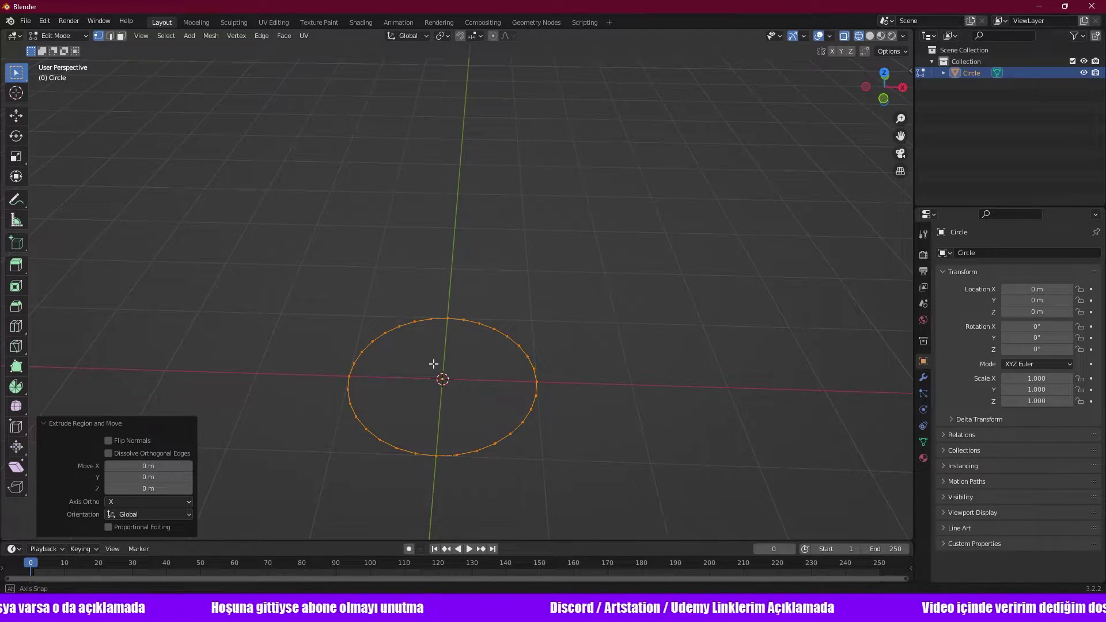
middle_click_drag(432, 365, 434, 349)
key("KP_1")
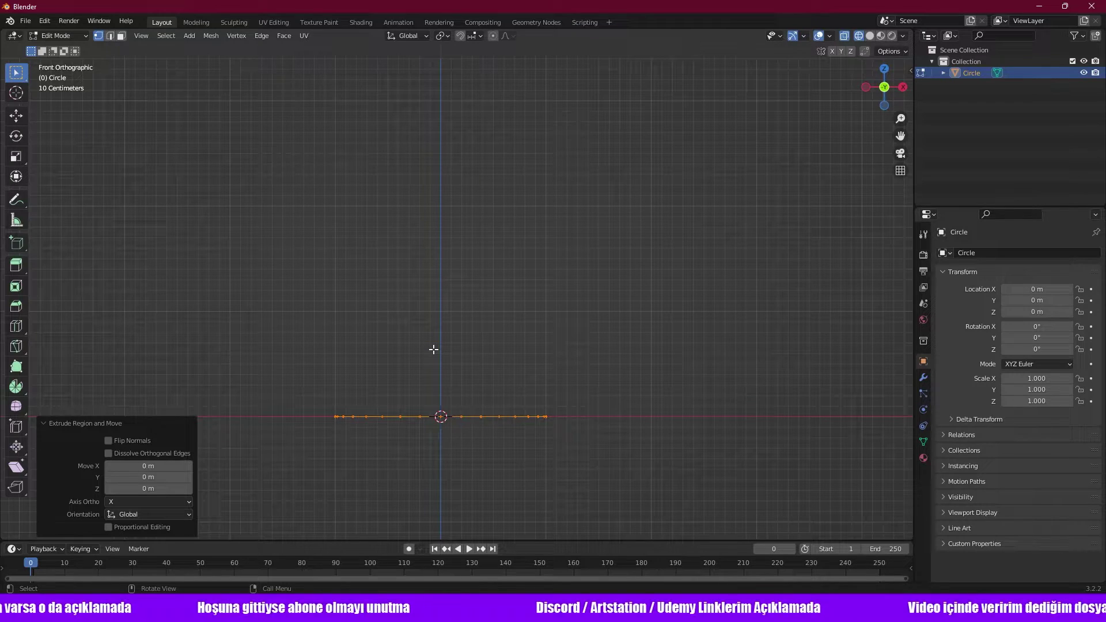
key("g")
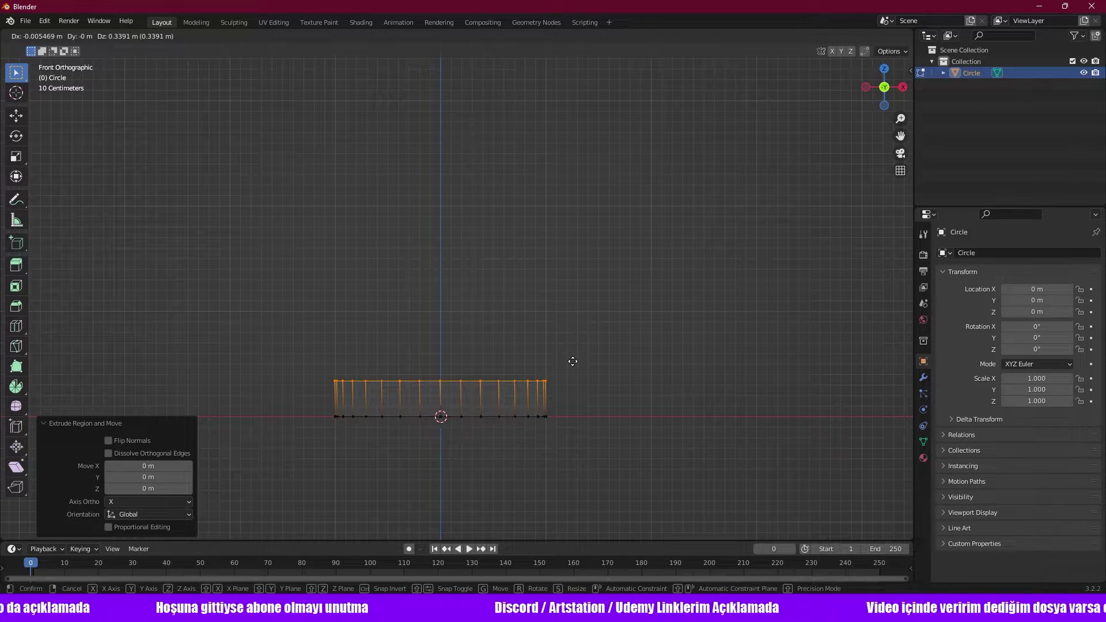
key("z")
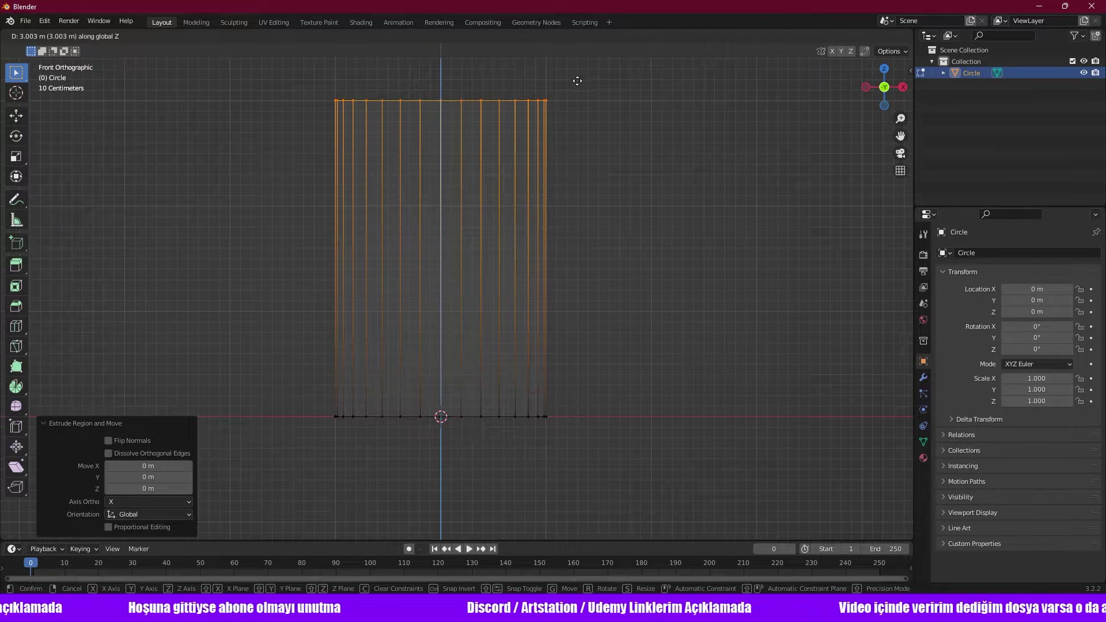
left_click(577, 81)
scroll(610, 205, "down", 2)
scroll(581, 235, "up", 1)
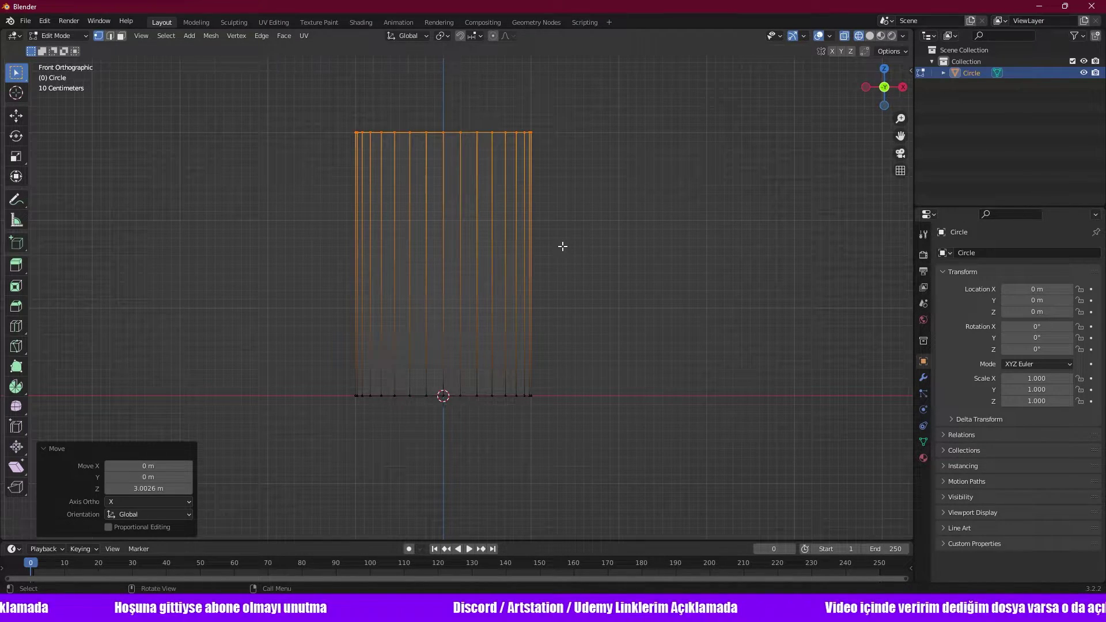
mouse_move(583, 259)
middle_mouse_down()
mouse_move(593, 309)
mouse_move(608, 163)
middle_mouse_up()
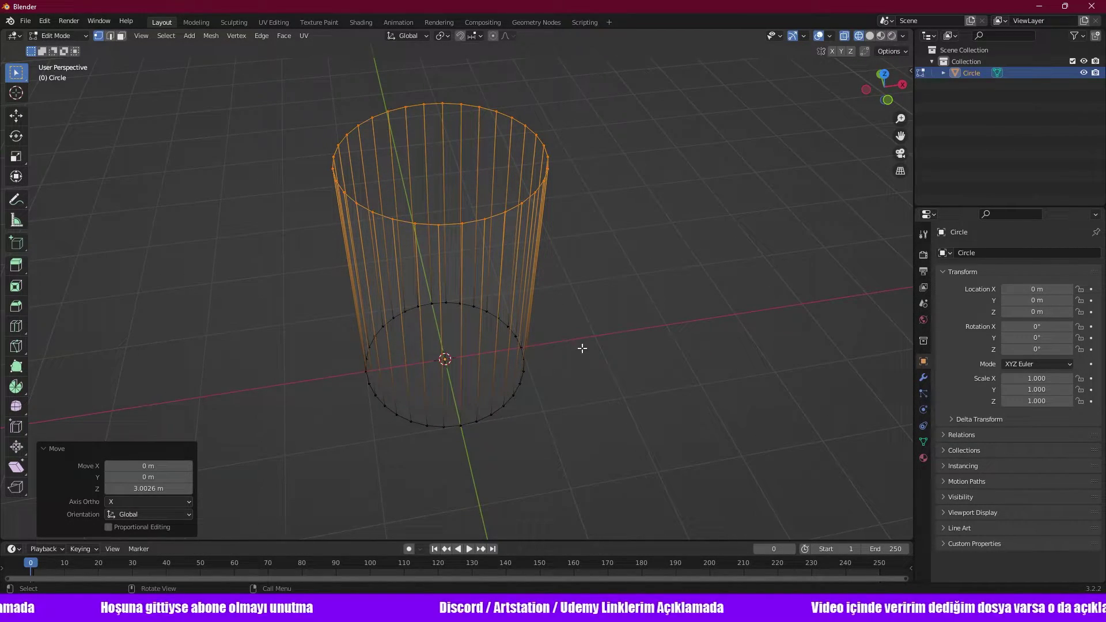
Switch the viewport back to solid shading around the cylinder.
middle_click_drag(582, 348, 578, 383)
key("z")
left_click(657, 387)
middle_click_drag(672, 381, 659, 401)
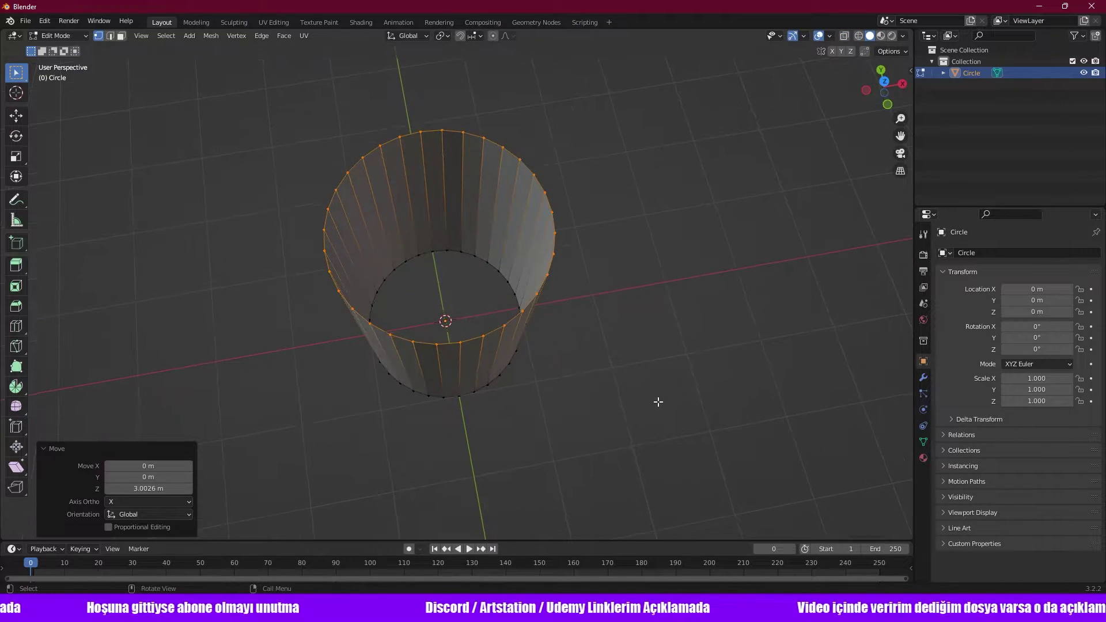
mouse_move(523, 415)
middle_mouse_down()
mouse_move(541, 302)
mouse_move(556, 309)
middle_mouse_up()
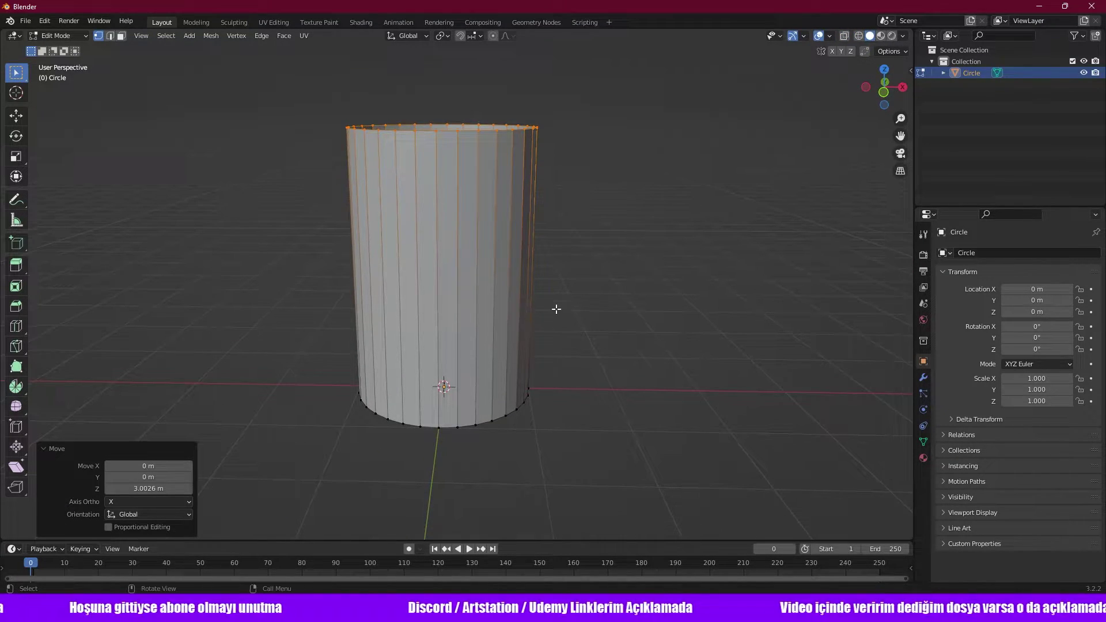
Enable the Face Orientation and face normal overlays, then select the whole mesh.
left_click(834, 32)
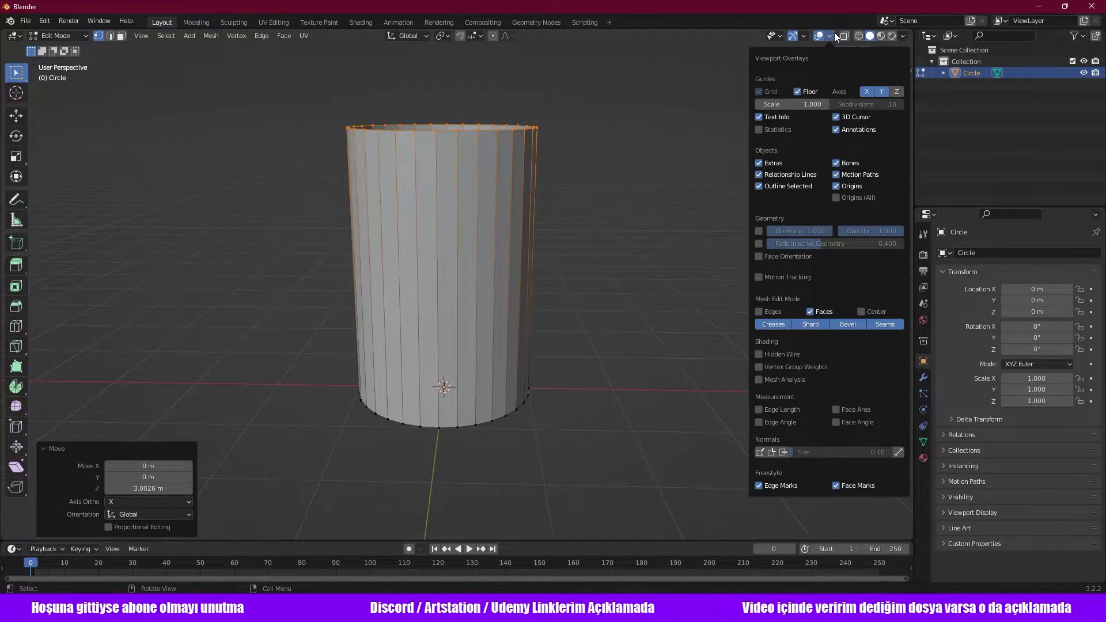
left_click(758, 257)
middle_click_drag(648, 233, 635, 298)
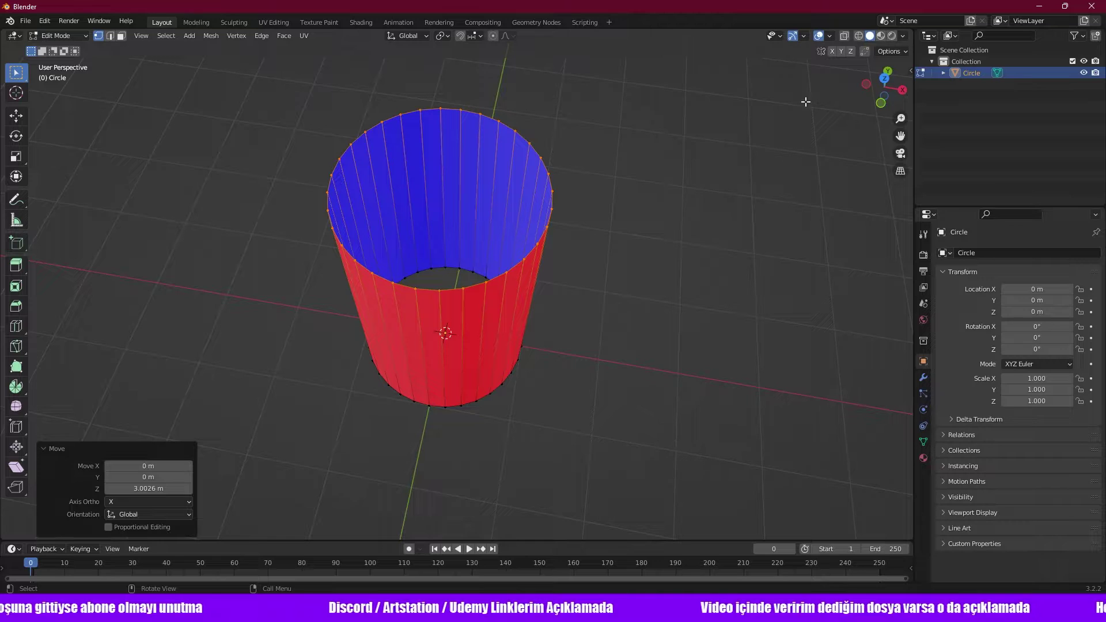
left_click(830, 36)
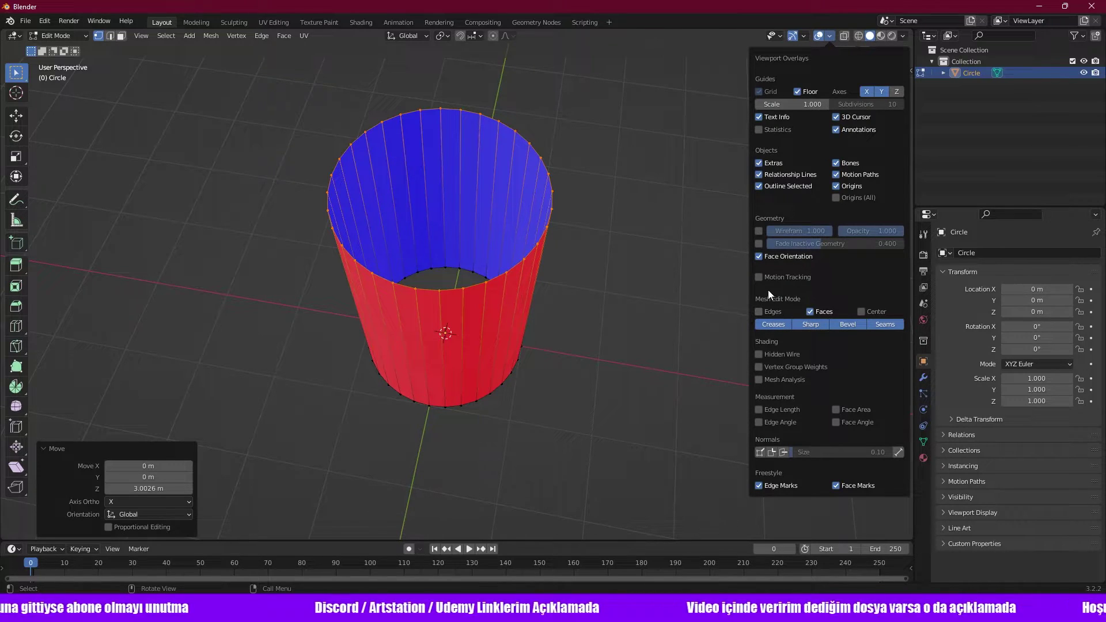
left_click(781, 453)
middle_click_drag(594, 267, 561, 287)
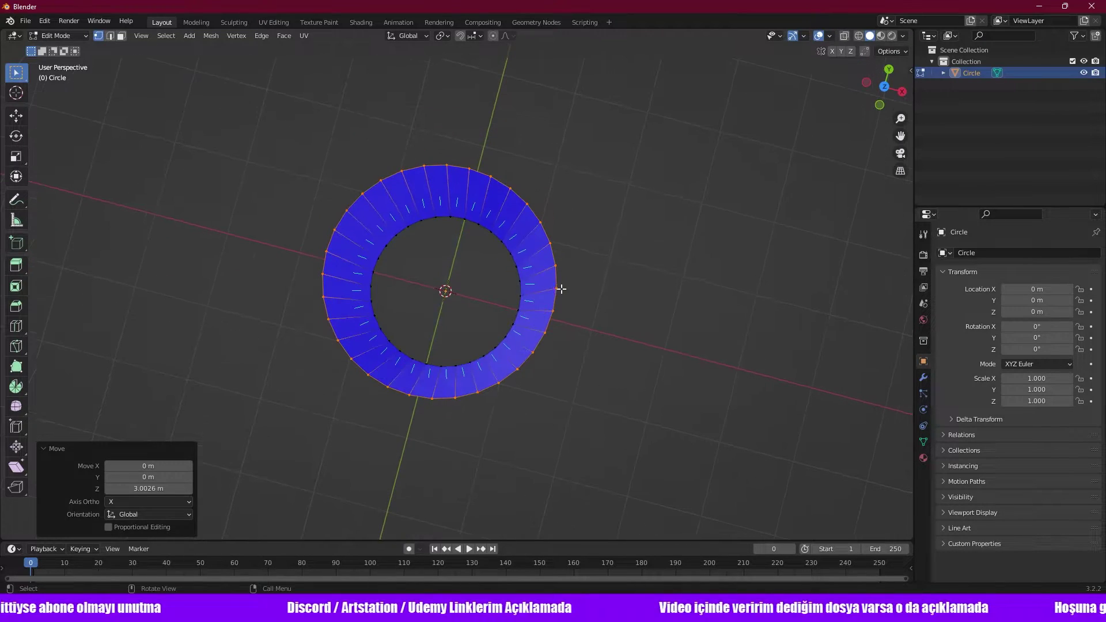
mouse_move(469, 250)
middle_mouse_down()
mouse_move(487, 217)
mouse_move(540, 297)
mouse_move(529, 292)
middle_mouse_up()
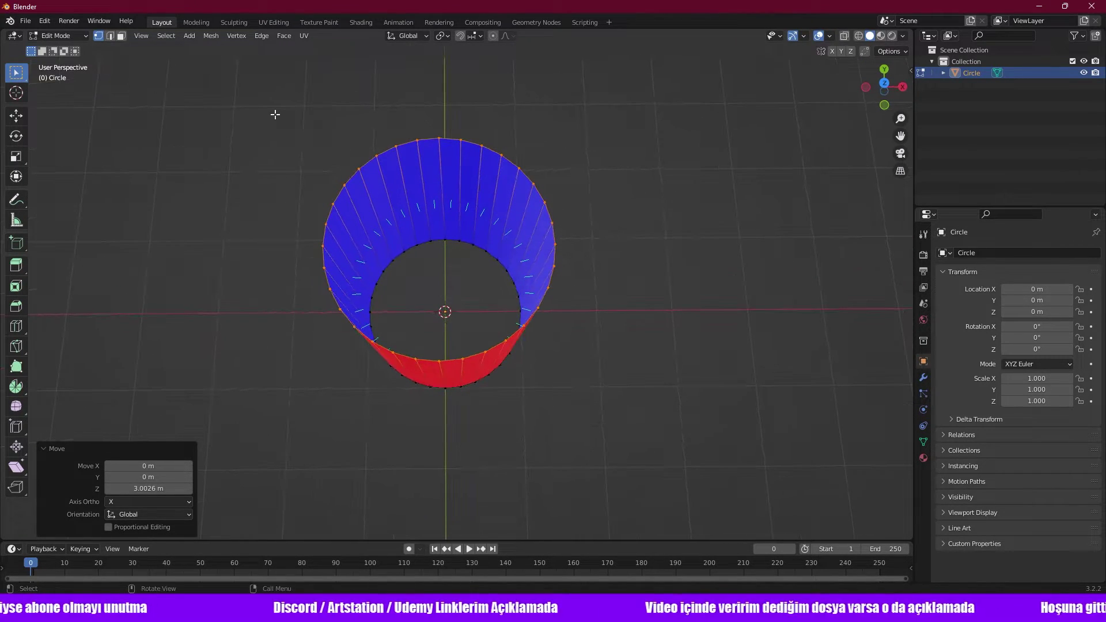
key("a")
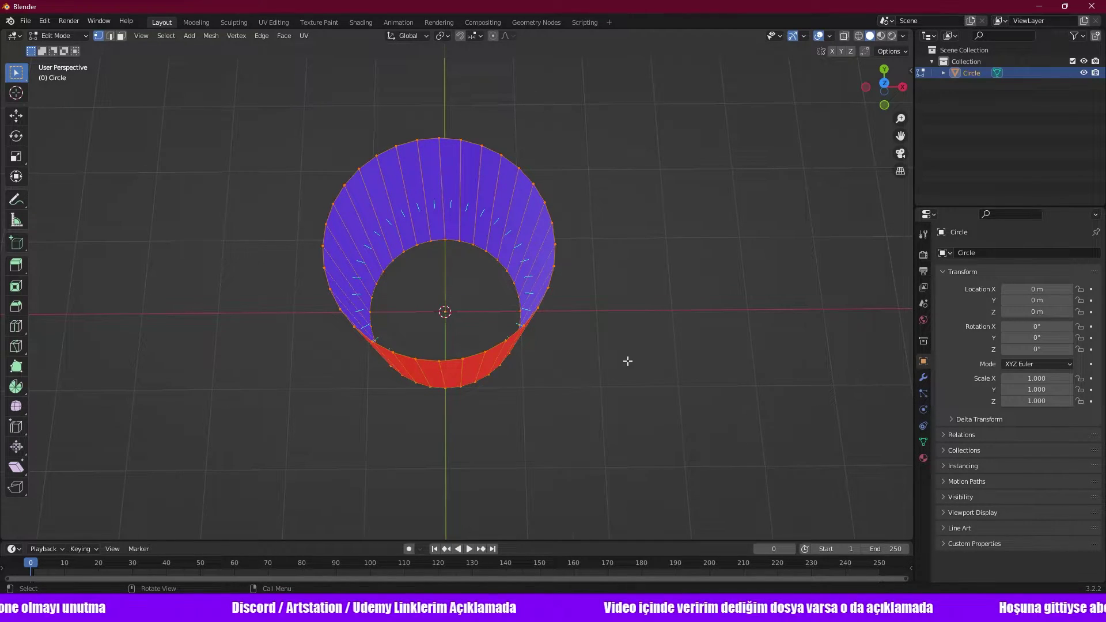
Flip the cylinder's normals through the F3 search, then undo the flip.
middle_click_drag(627, 363, 618, 344)
key("F3")
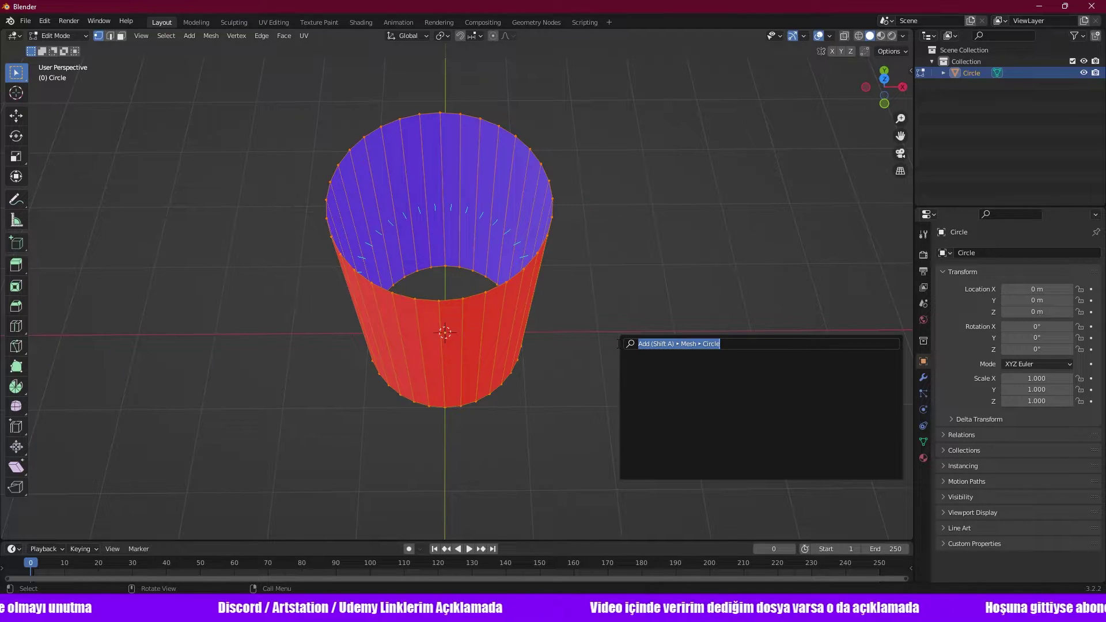
type("fl")
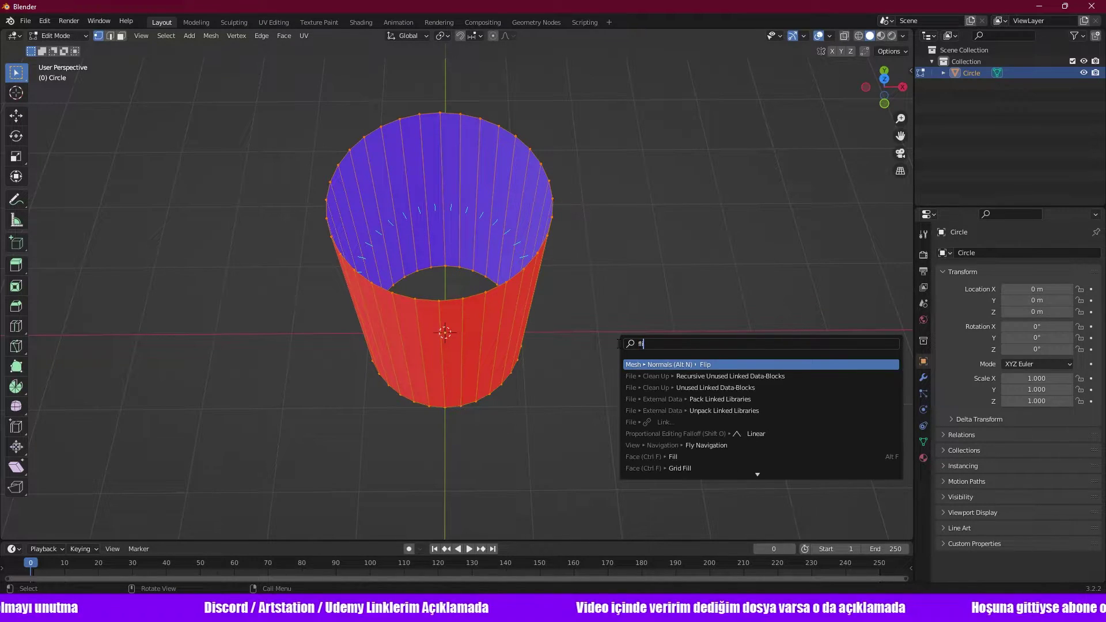
type("ip")
key("Return")
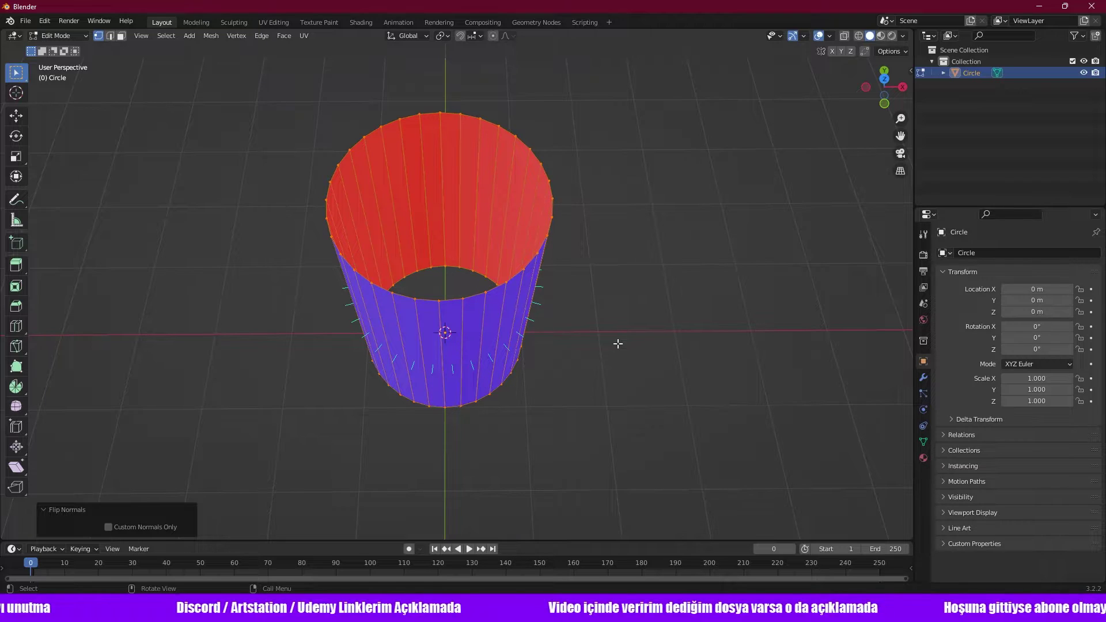
key("ctrl+z")
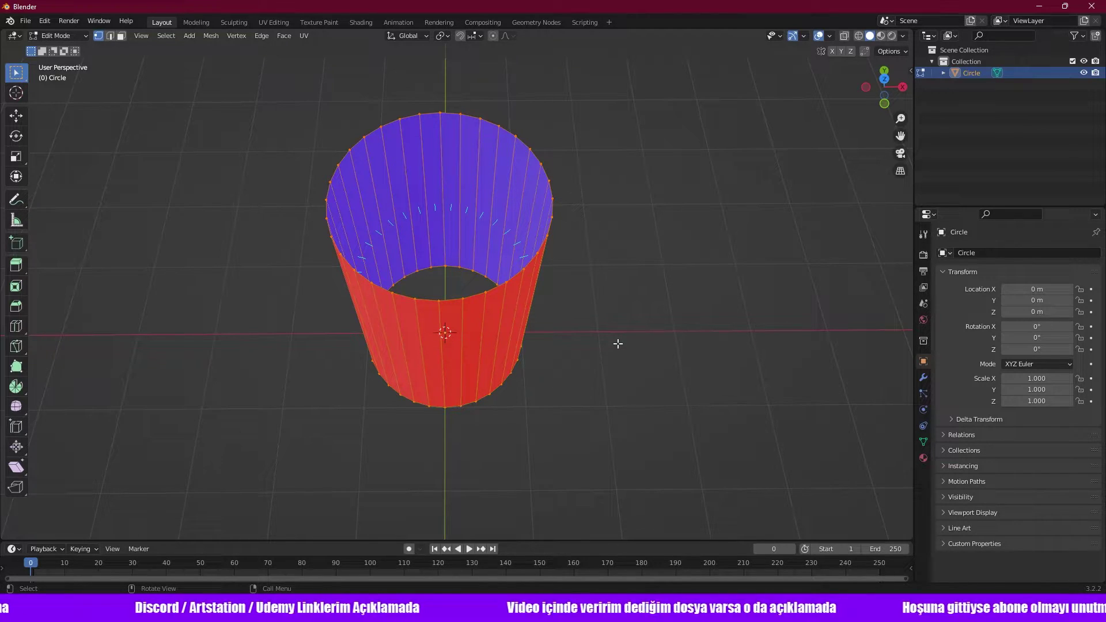
Run Recalculate Outside so the cylinder's normals point outward.
key("F3")
type("reca")
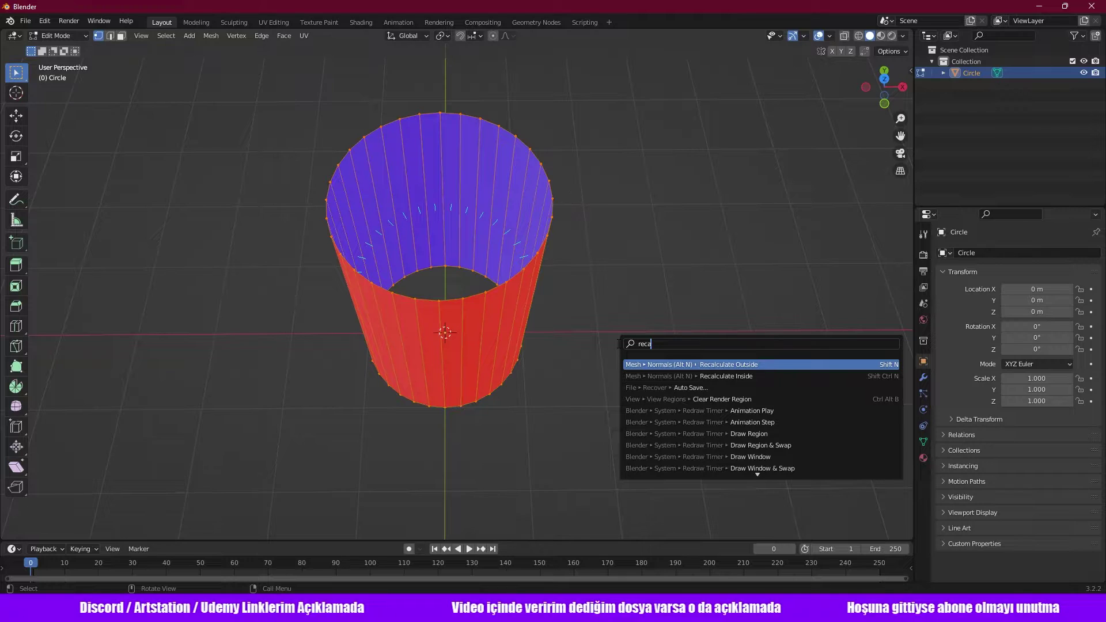
key("Return")
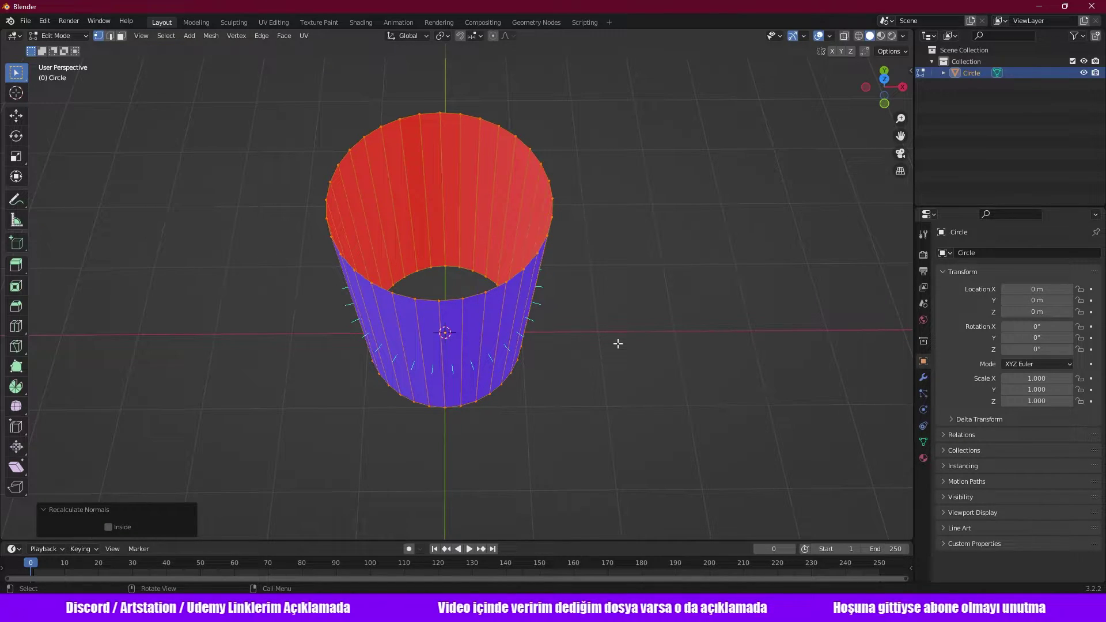
mouse_move(618, 344)
middle_mouse_down()
mouse_move(607, 328)
mouse_move(604, 339)
middle_mouse_up()
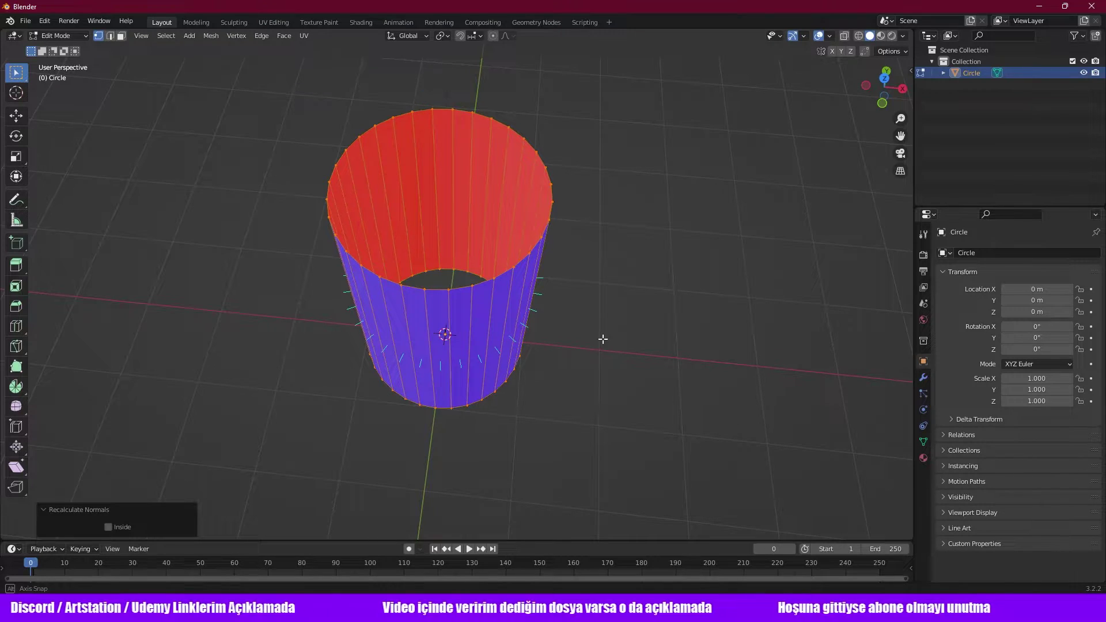
mouse_move(603, 340)
middle_mouse_down()
mouse_move(605, 354)
mouse_move(605, 264)
middle_mouse_up()
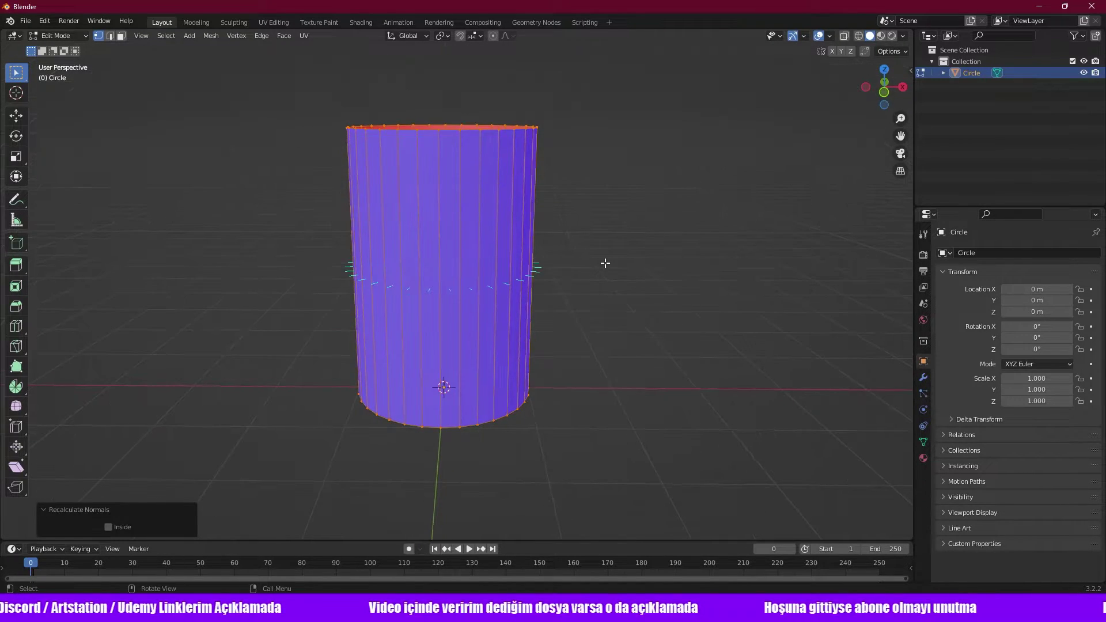
In front view, turn off the Face Orientation overlay and switch to wireframe shading.
key("KP_1")
left_click(830, 36)
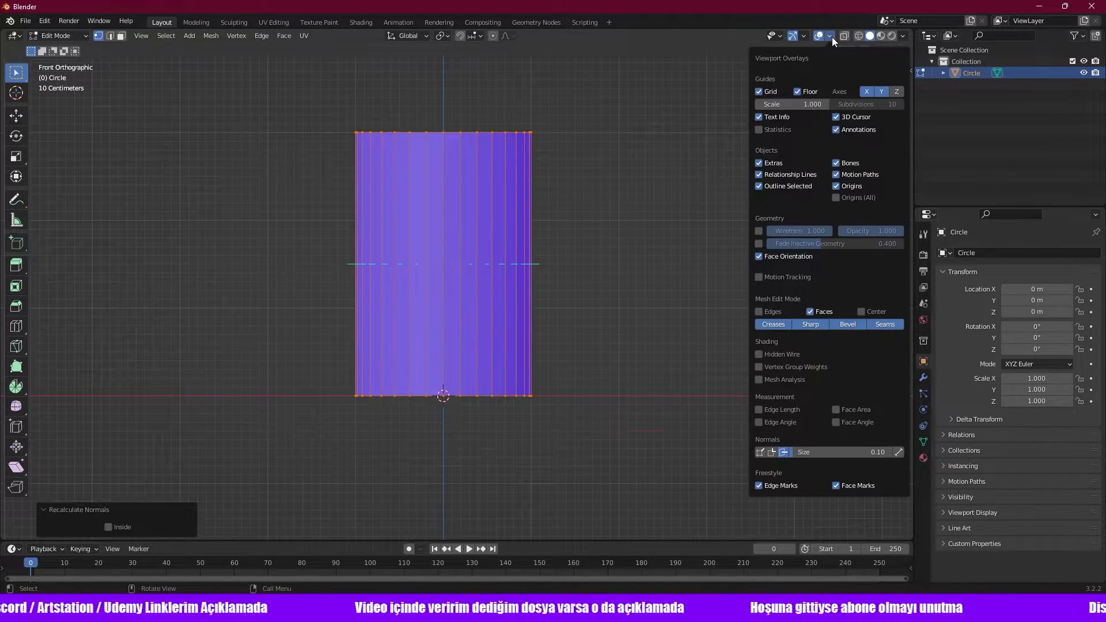
left_click(760, 256)
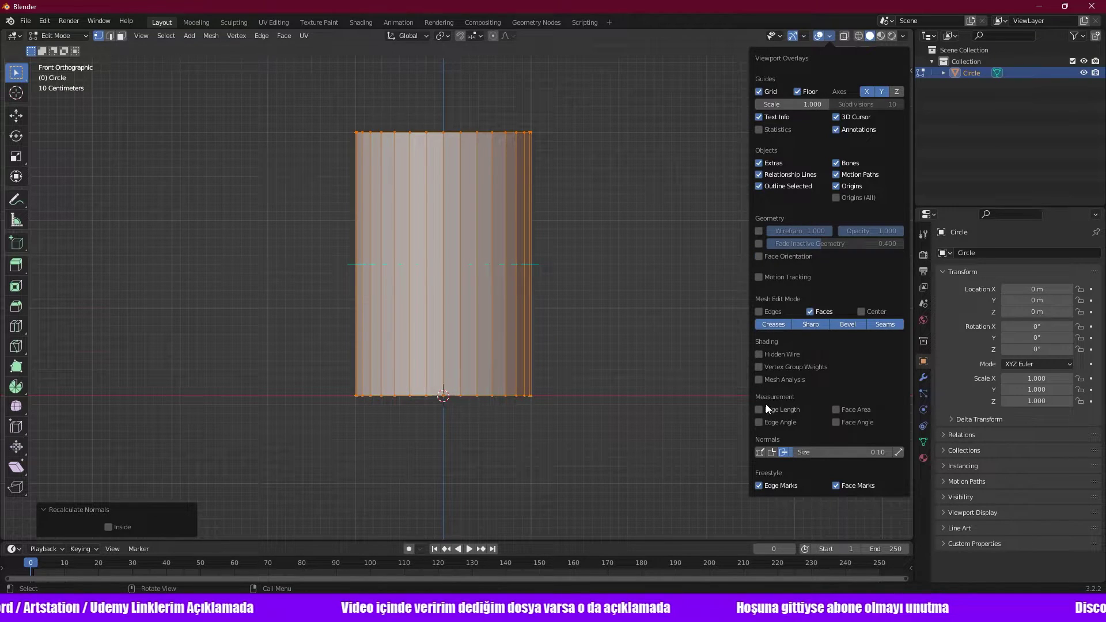
key("z")
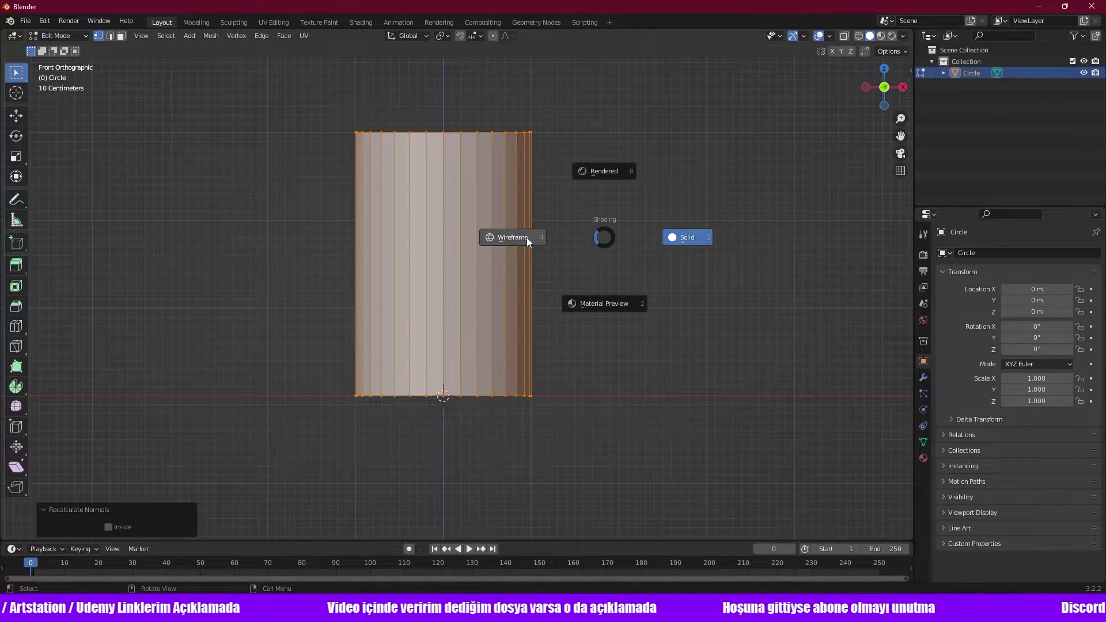
left_click(527, 237)
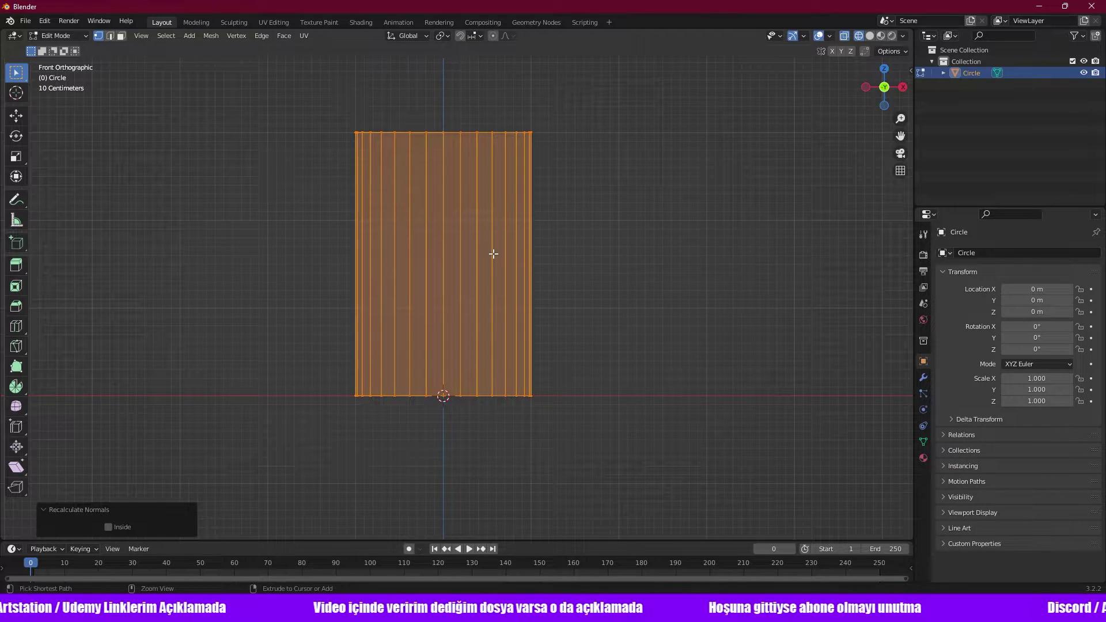
Add 11 evenly spaced horizontal loop cuts across the cylinder wall without sliding.
key("ctrl+r")
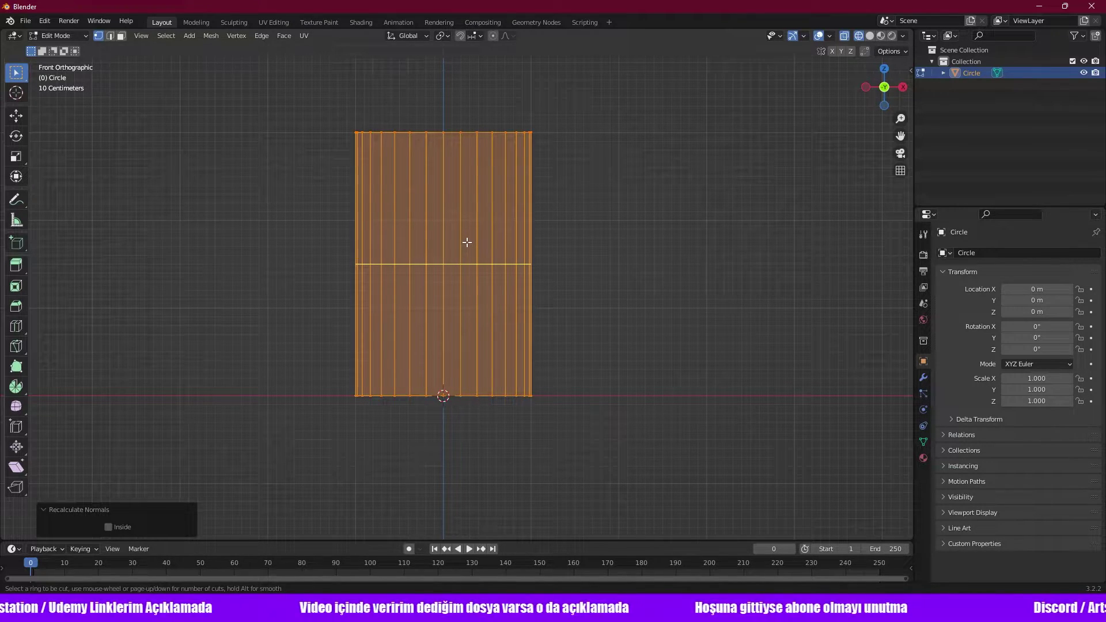
scroll(466, 242, "up", 2)
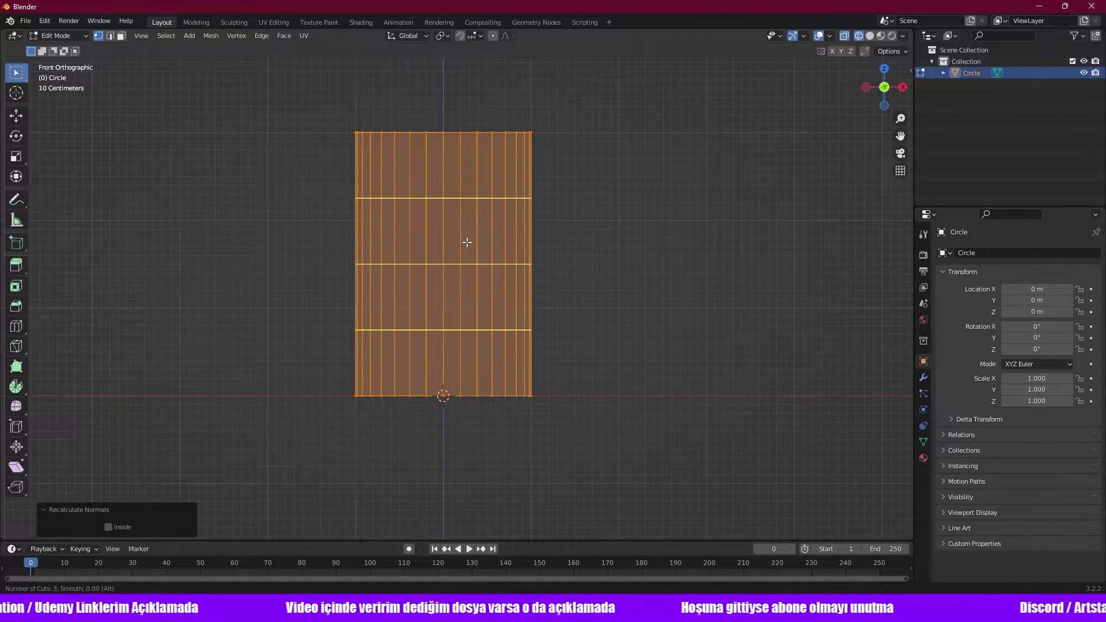
scroll(467, 242, "up", 2)
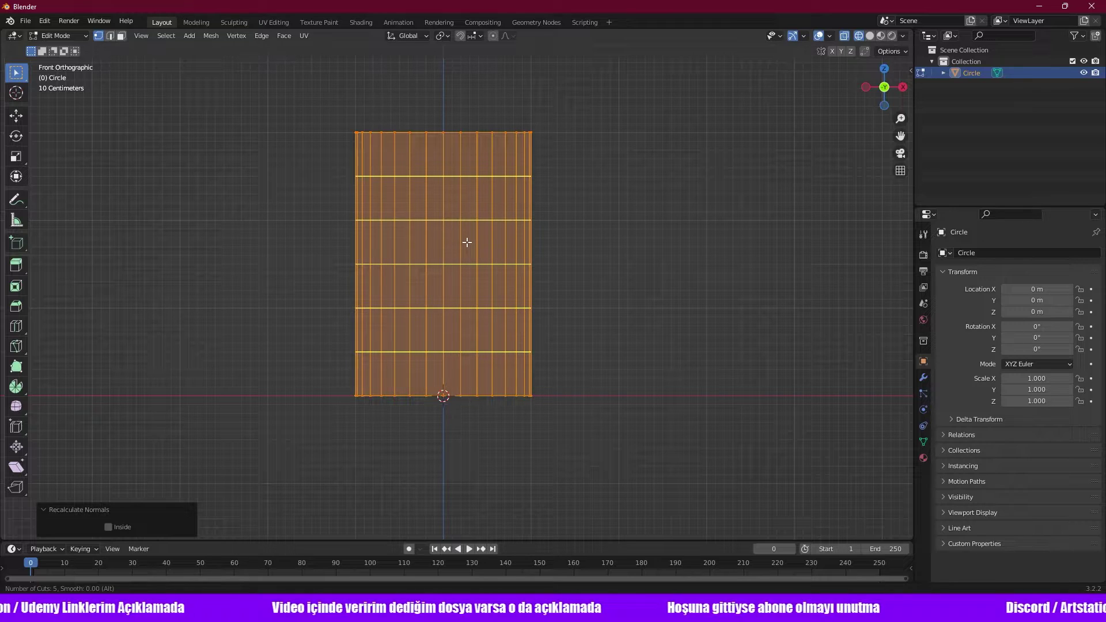
scroll(467, 242, "up", 1)
scroll(467, 242, "up", 2)
scroll(467, 243, "up", 2)
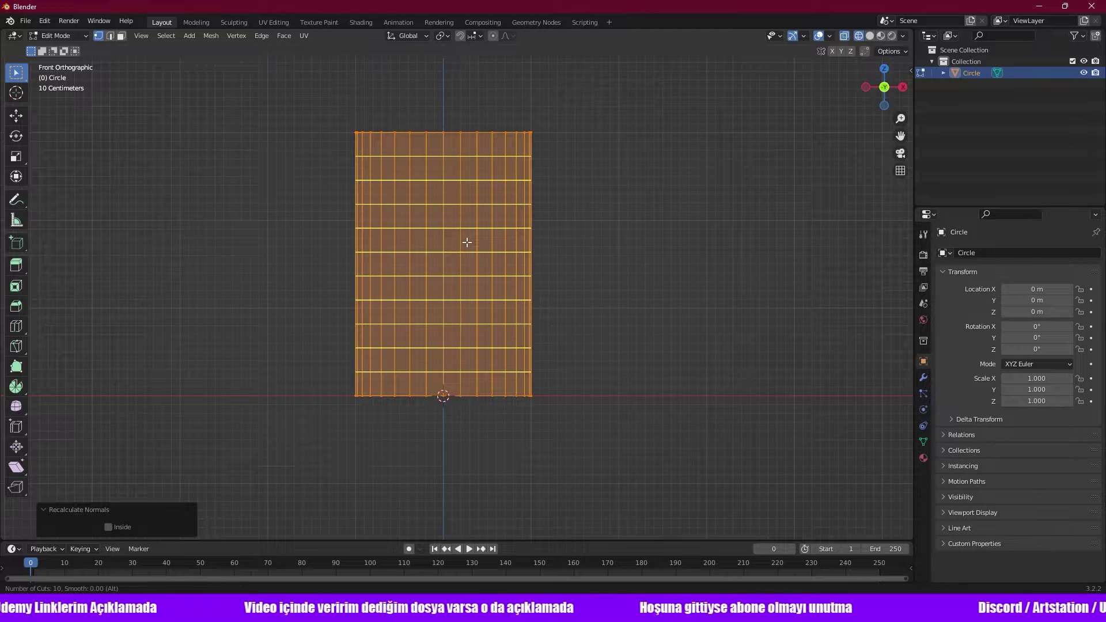
scroll(467, 243, "up", 1)
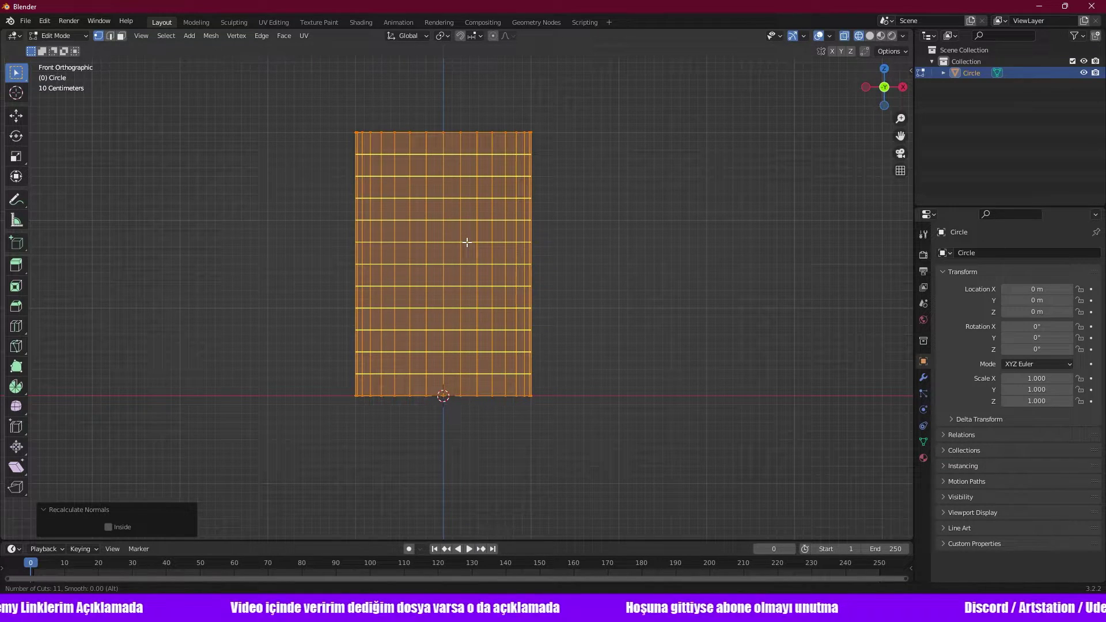
left_click(467, 243)
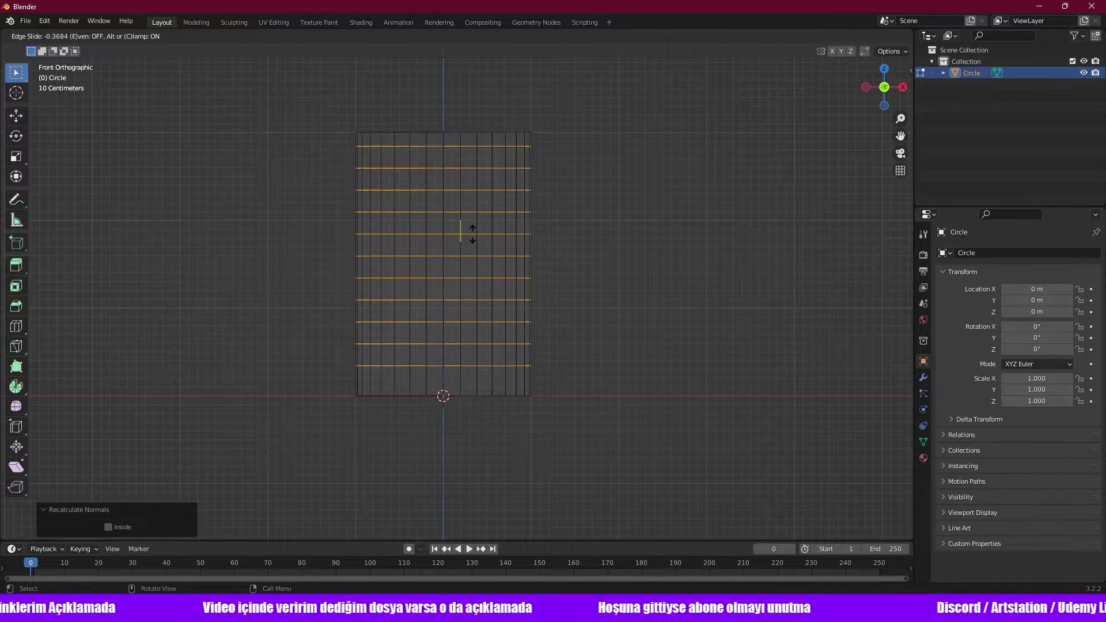
right_click(467, 233)
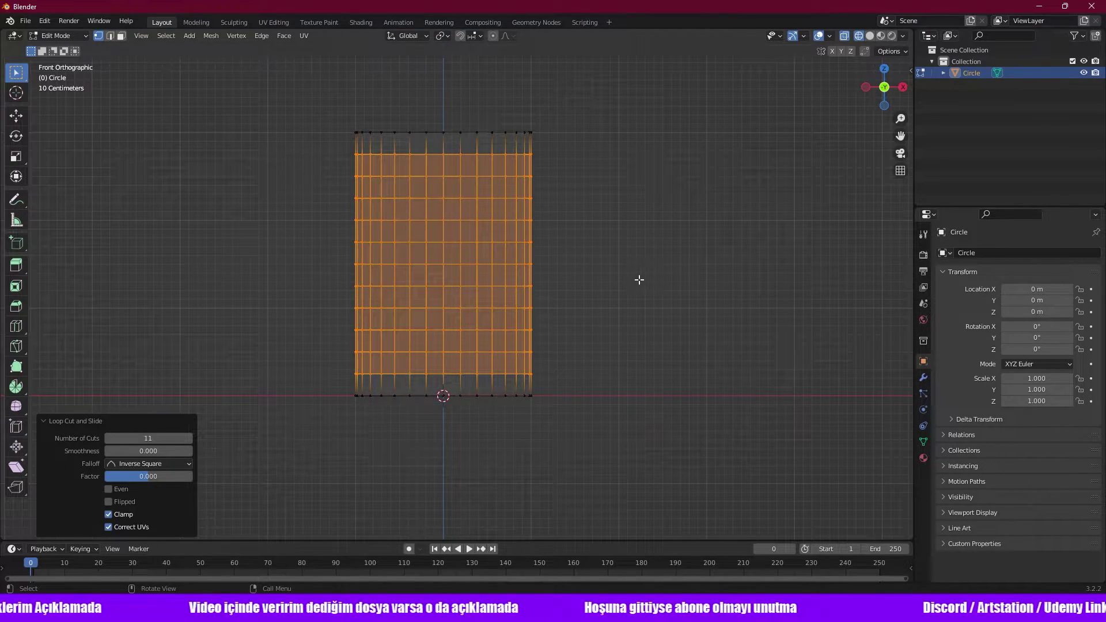
Deselect everything and select the middle edge loop in front view.
middle_click_drag(549, 205, 570, 247)
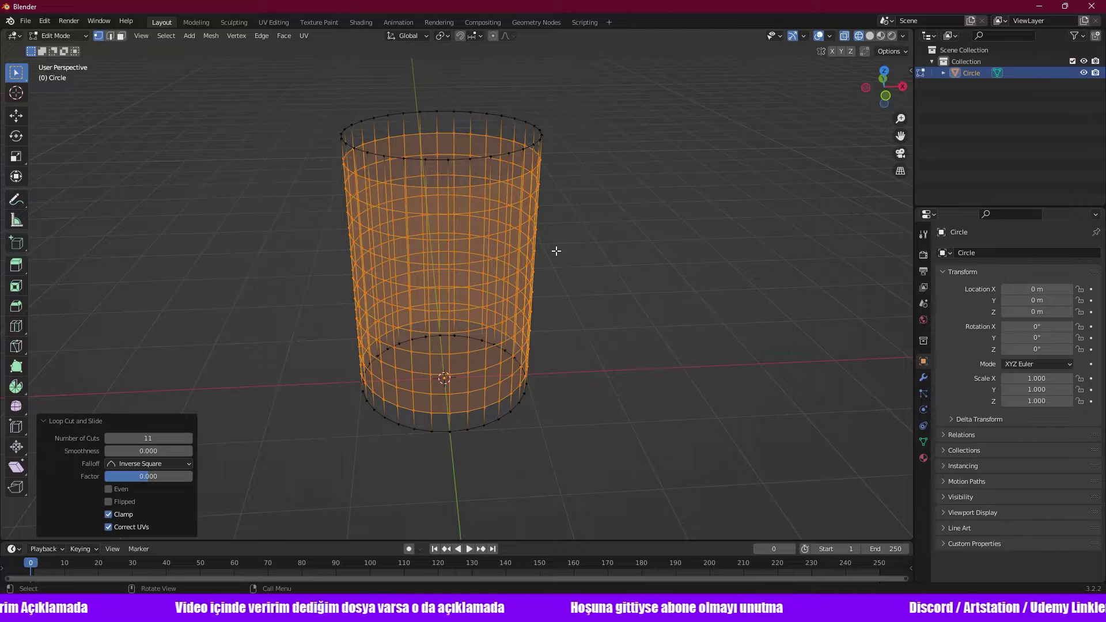
key("KP_1")
key("alt+a")
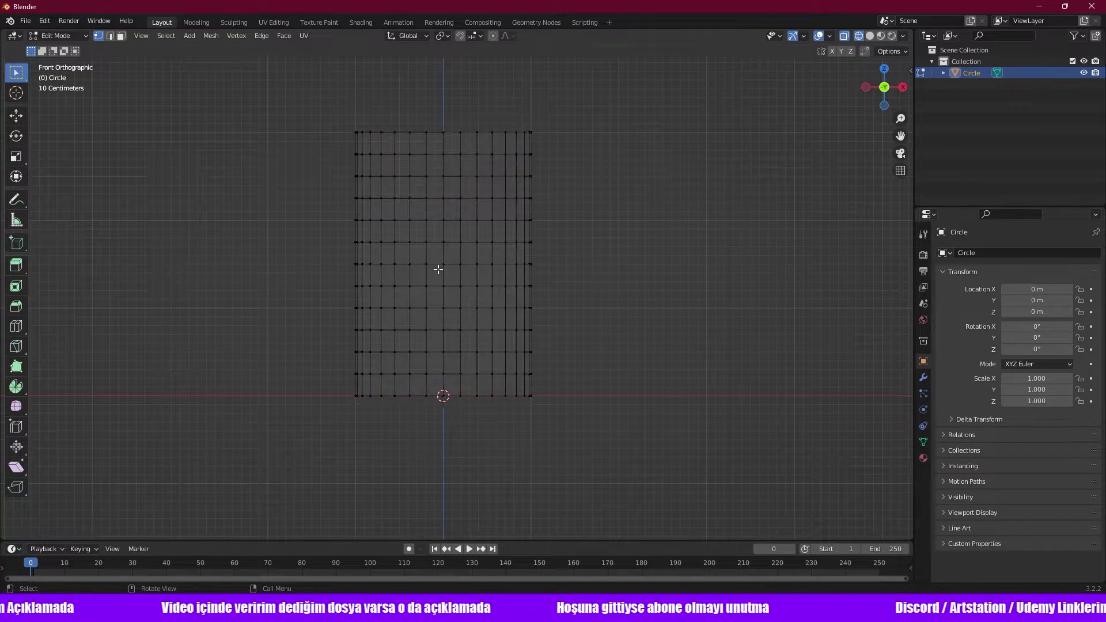
key("2")
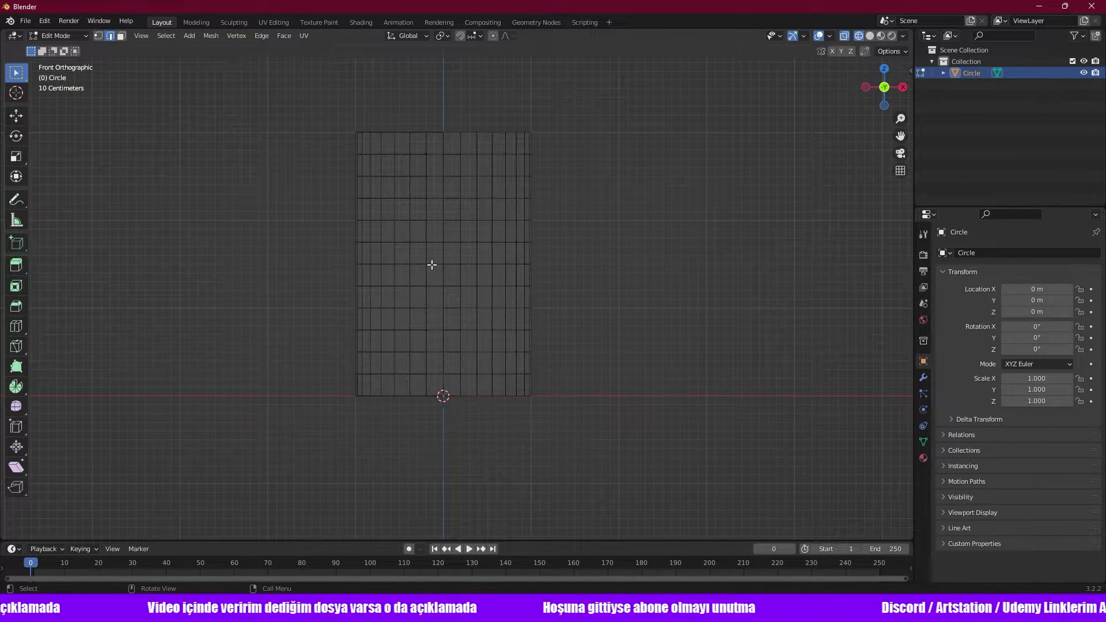
left_click(432, 264, "alt")
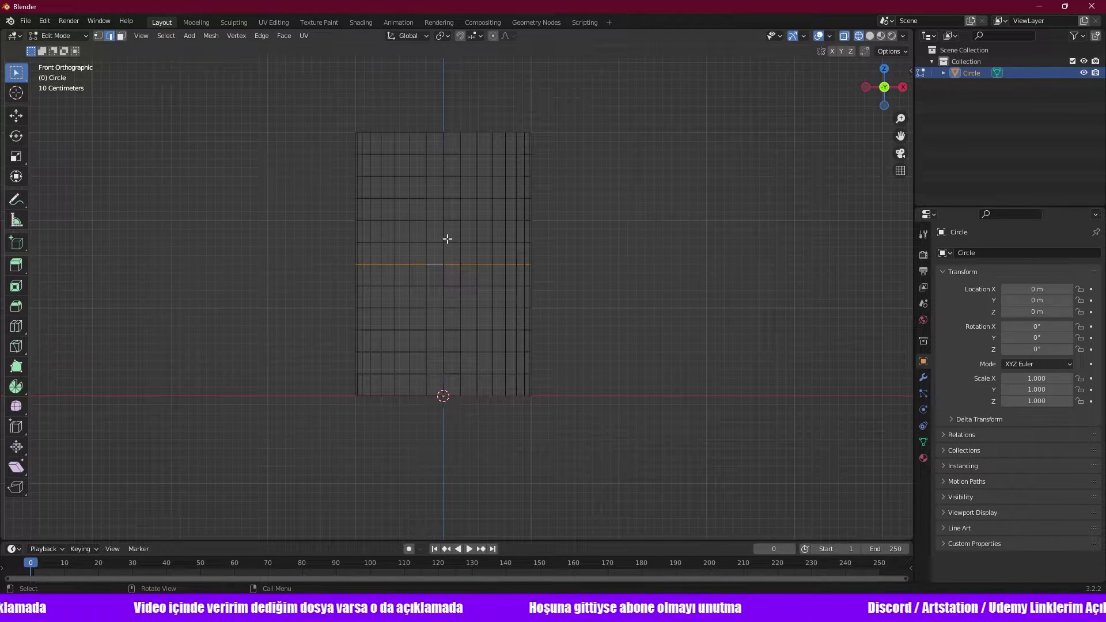
Switch to face mode and loop-select the middle ring of faces.
key("1")
key("3")
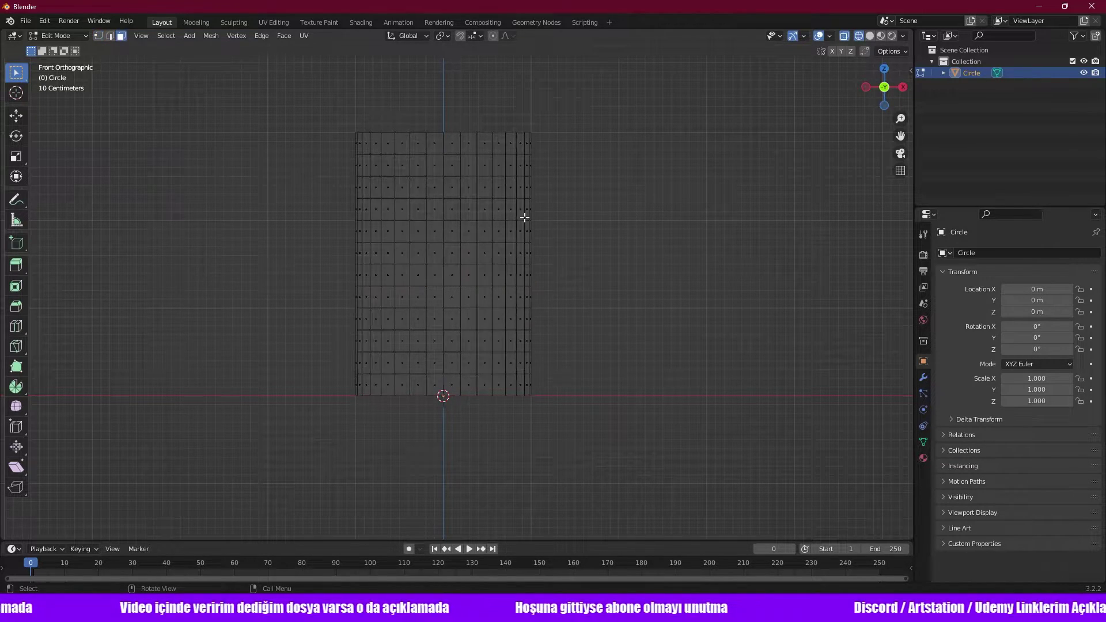
left_click(434, 253)
left_click(439, 256, "alt")
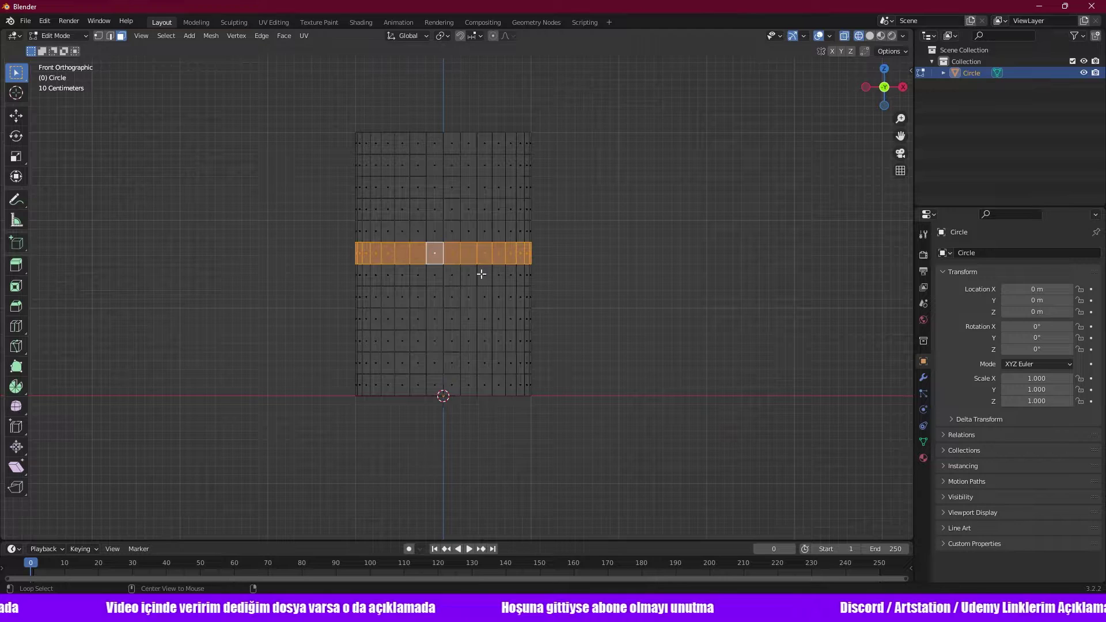
middle_click_drag(474, 303, 500, 338)
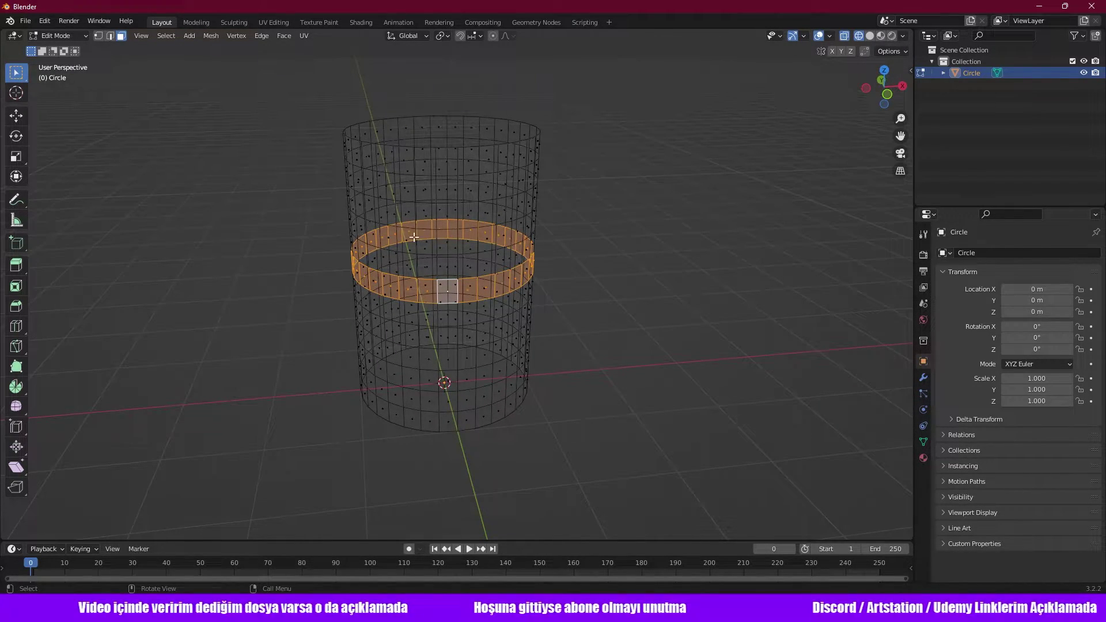
middle_click_drag(414, 237, 367, 238)
key("KP_1")
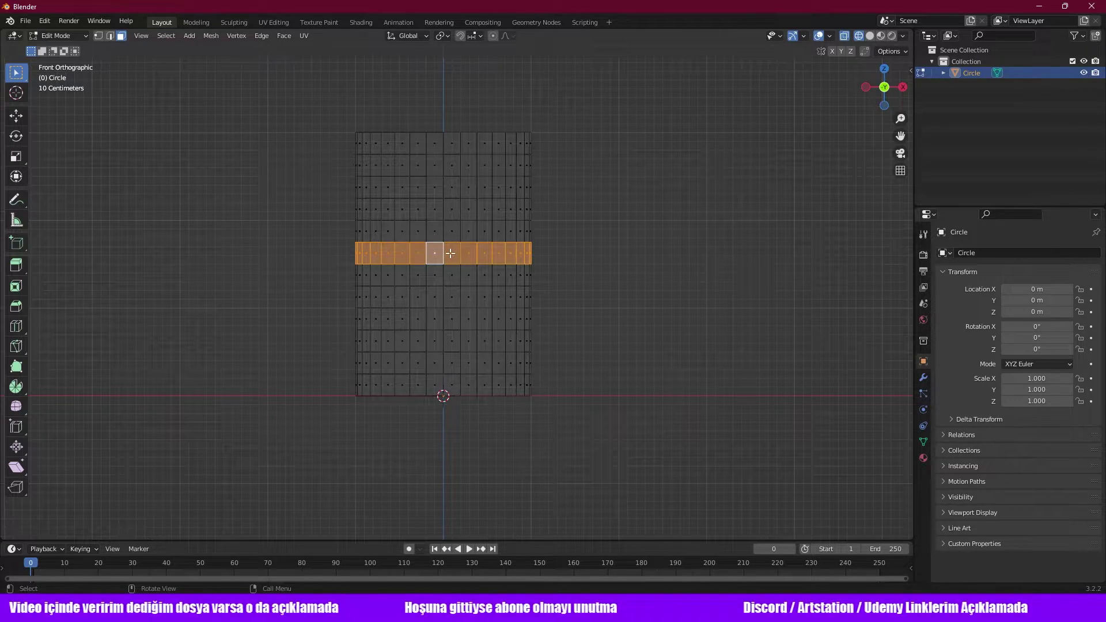
In edge mode, loop-select the single horizontal edge ring at the cylinder's middle.
key("2")
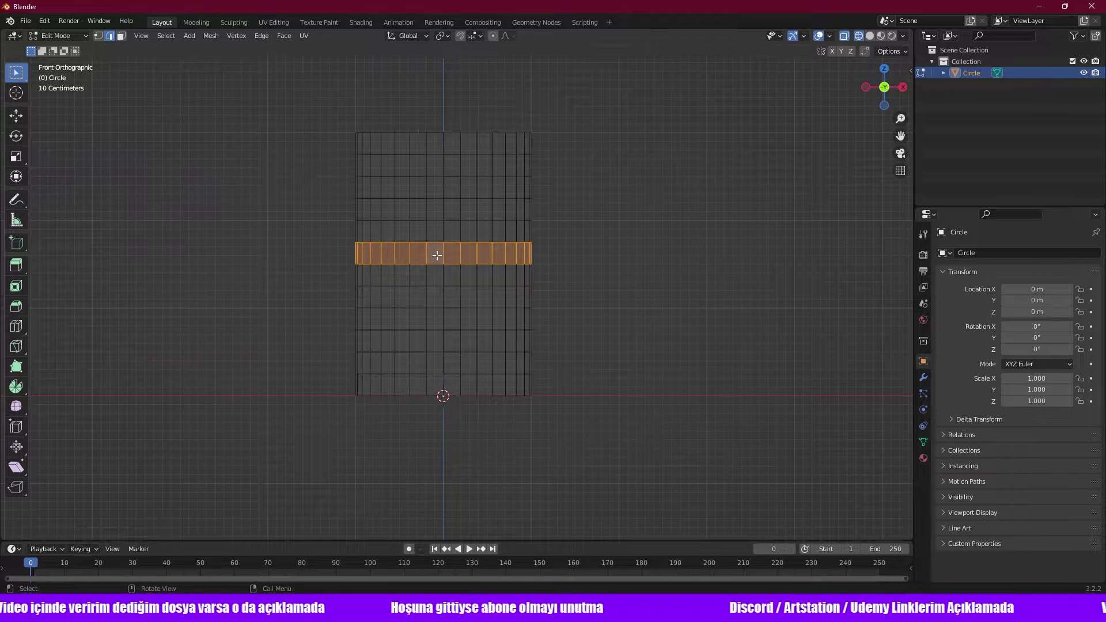
left_click(433, 242)
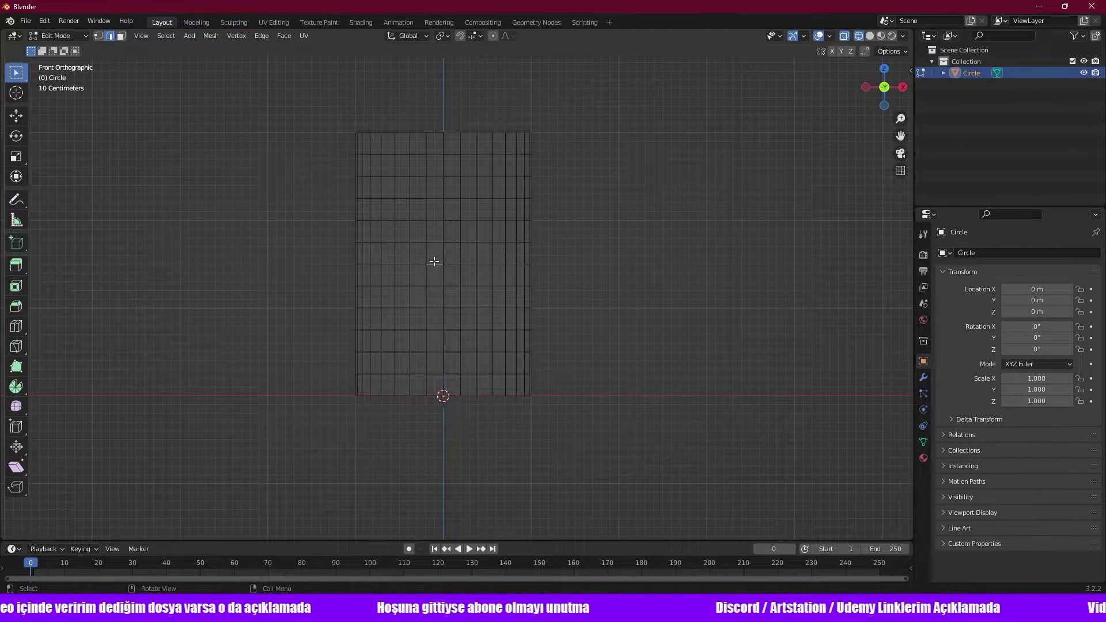
key("1")
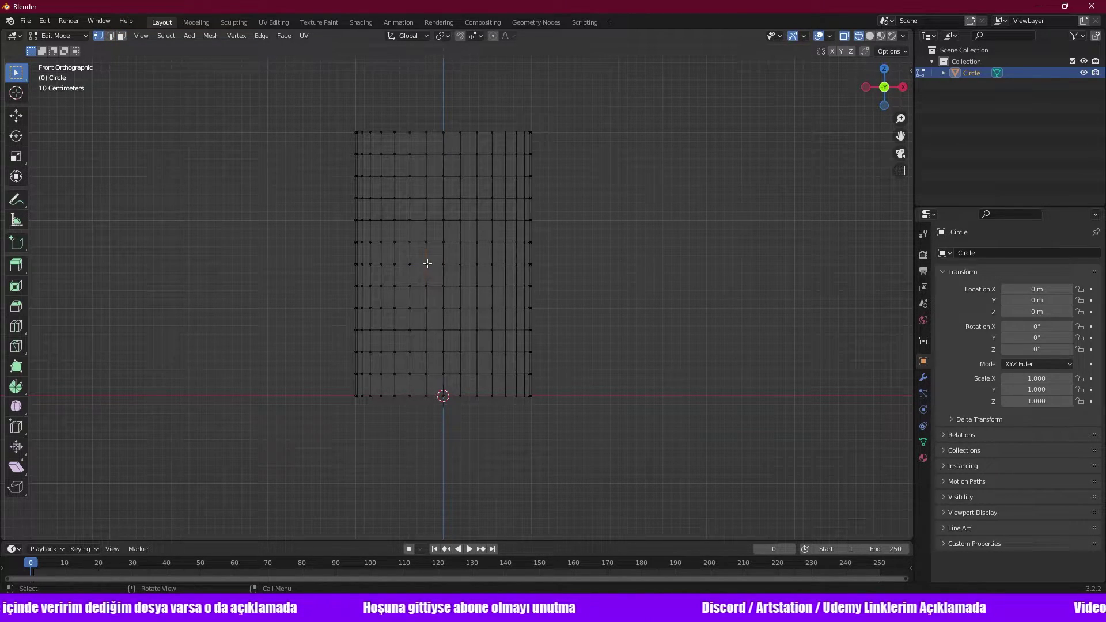
key("2")
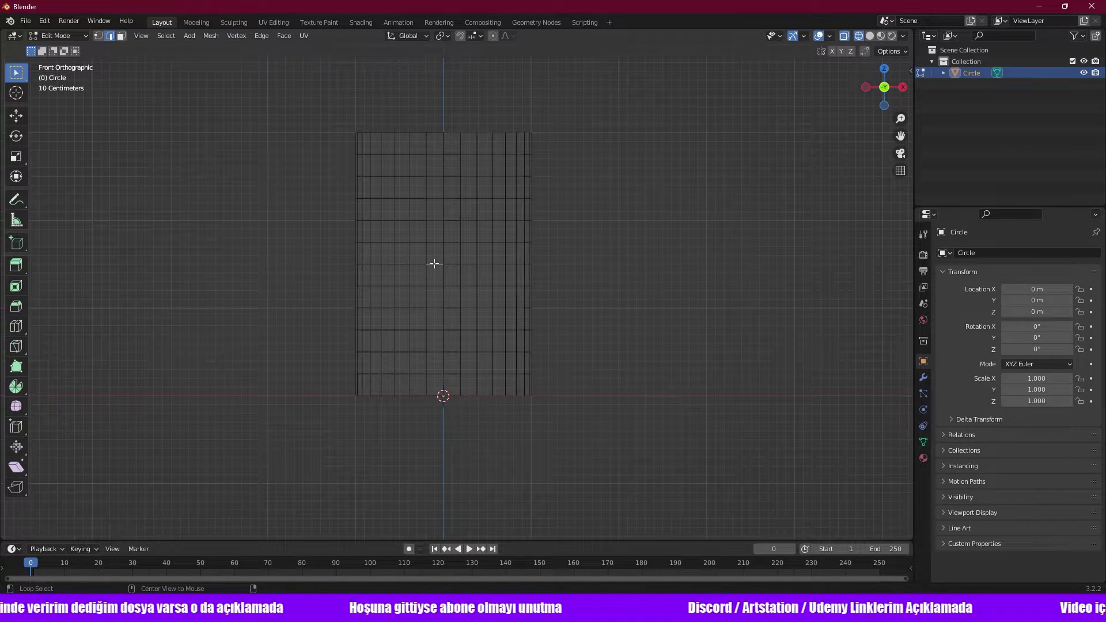
left_click(434, 264, "alt")
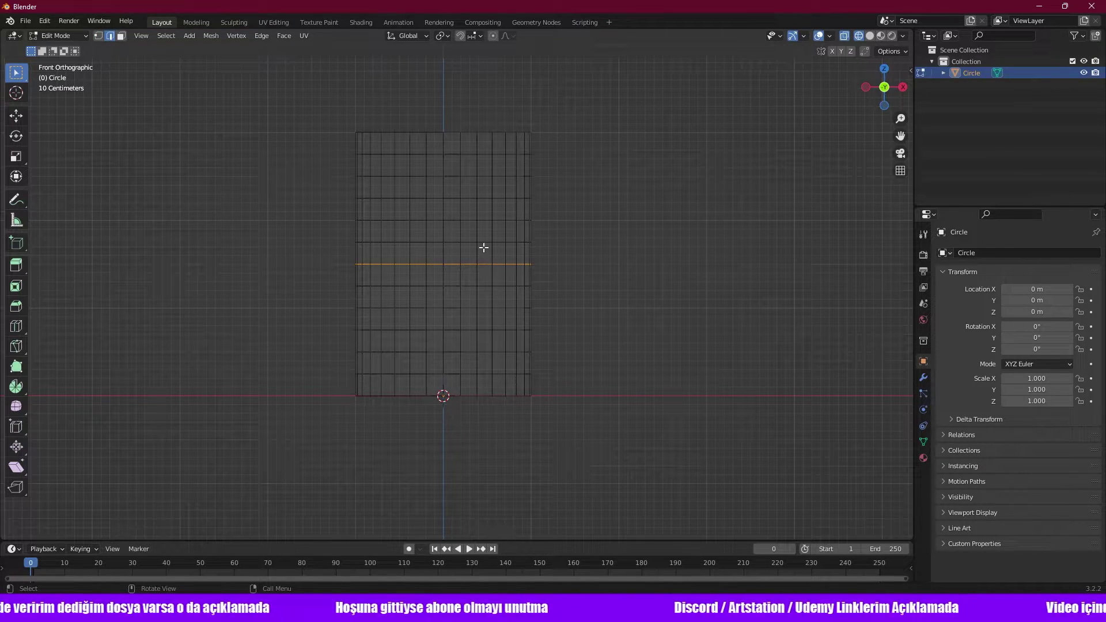
mouse_move(511, 261)
middle_mouse_down()
mouse_move(501, 304)
mouse_move(484, 316)
mouse_move(507, 298)
middle_mouse_up()
key("KP_1")
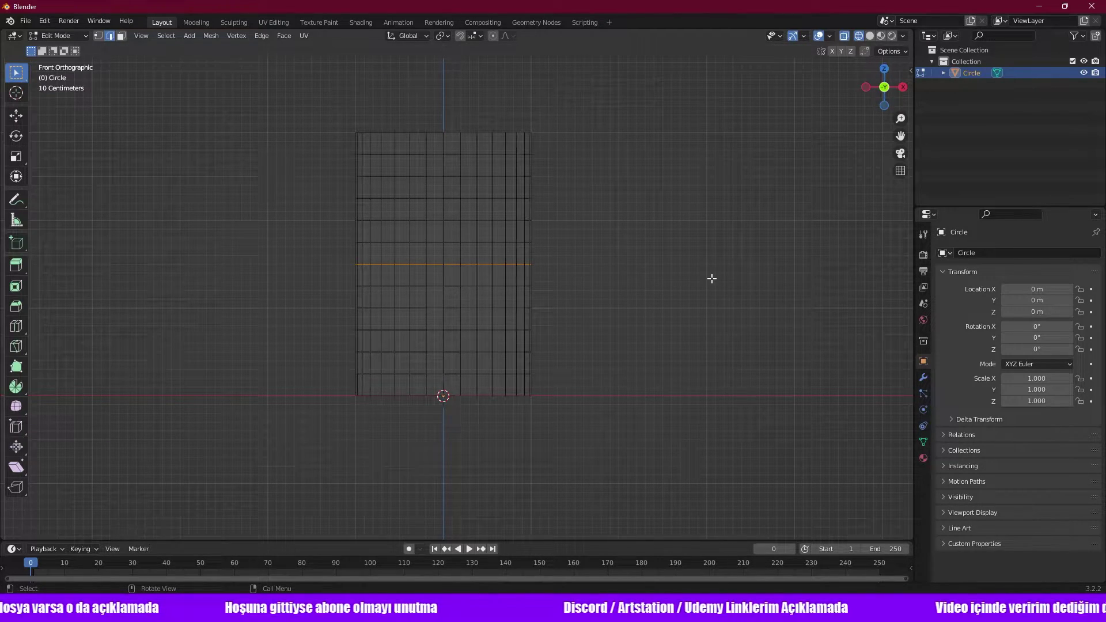
Enable proportional editing with Sphere falloff.
key("s")
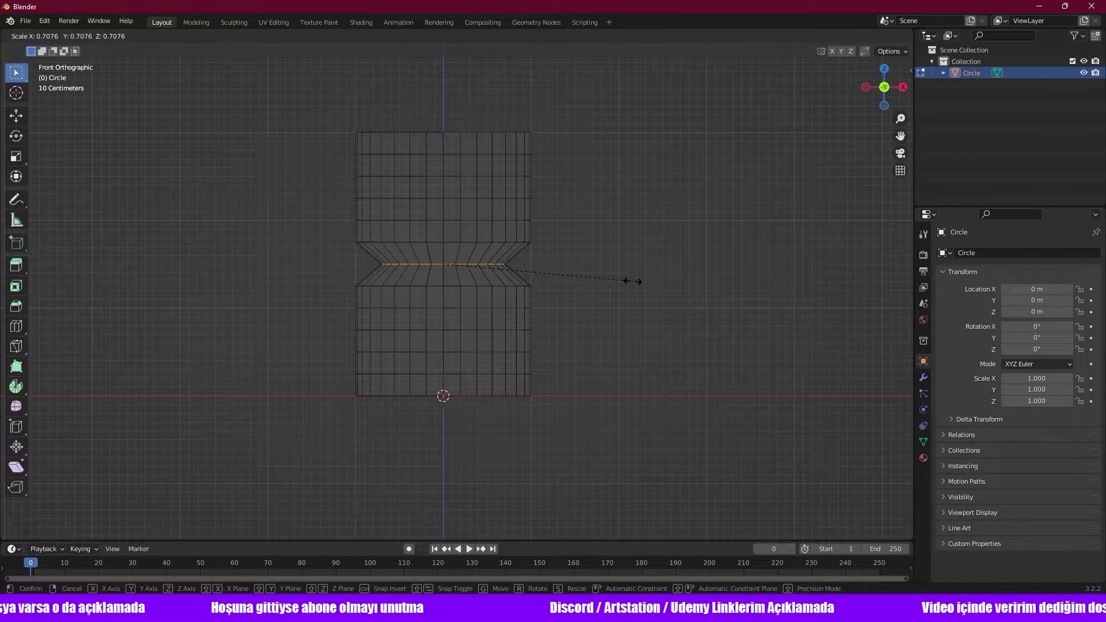
right_click(632, 281)
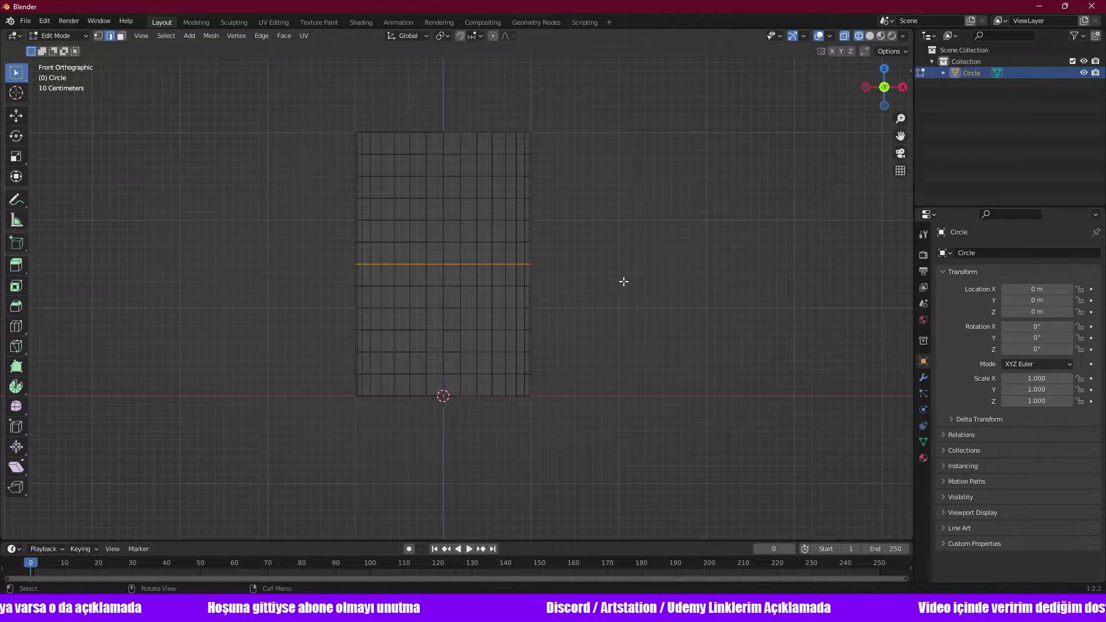
left_click(493, 36)
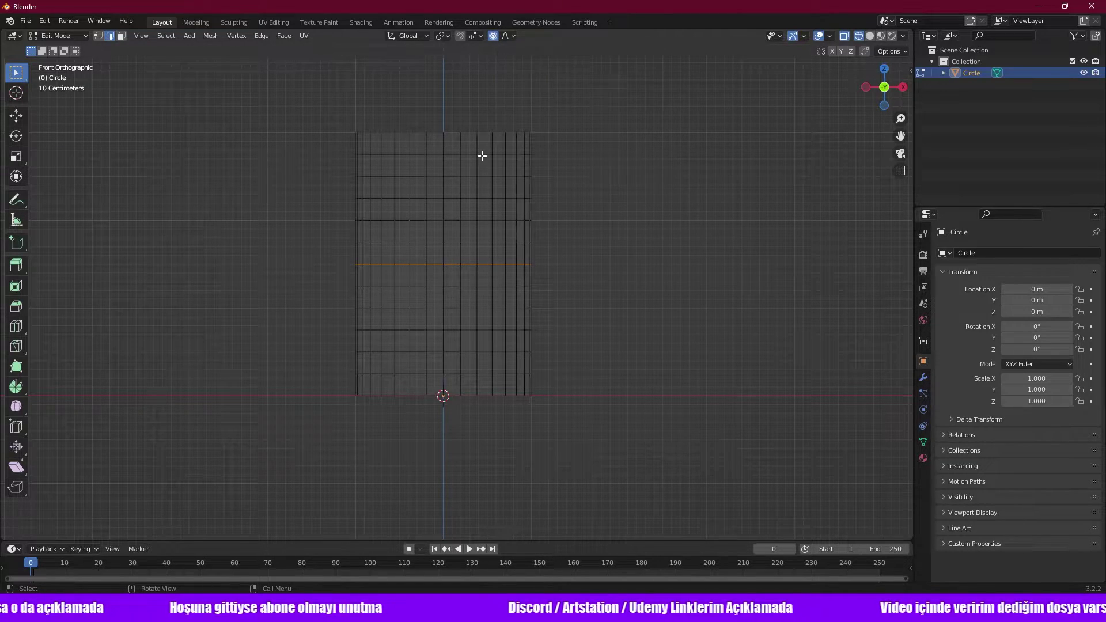
left_click(510, 36)
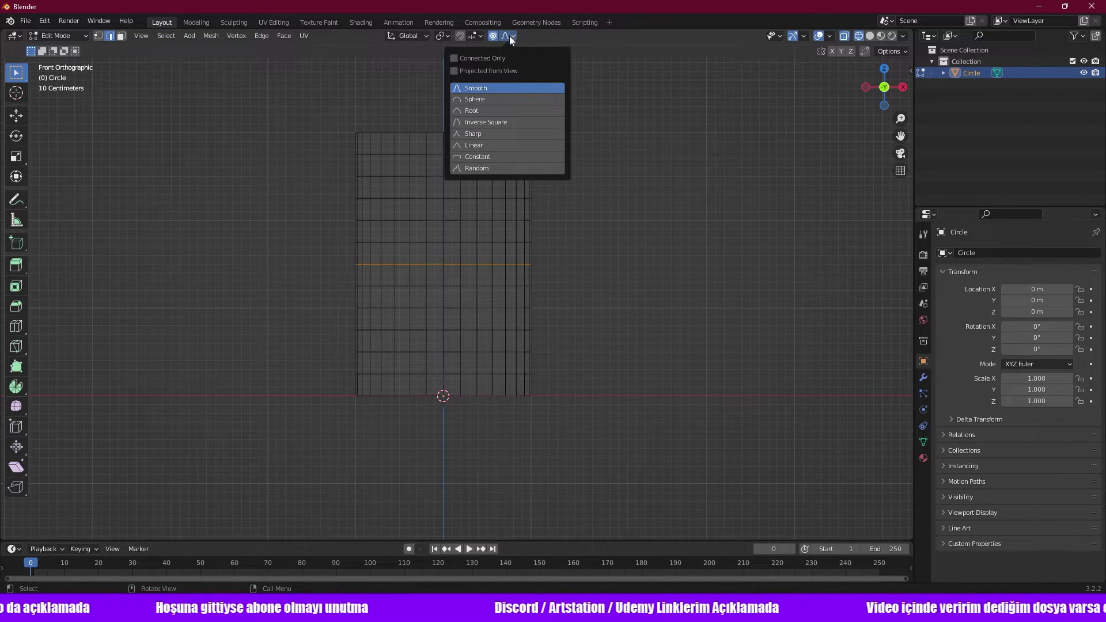
left_click(513, 146)
Scale the middle loop to 0.701, widening the influence to pinch an hourglass.
key("s")
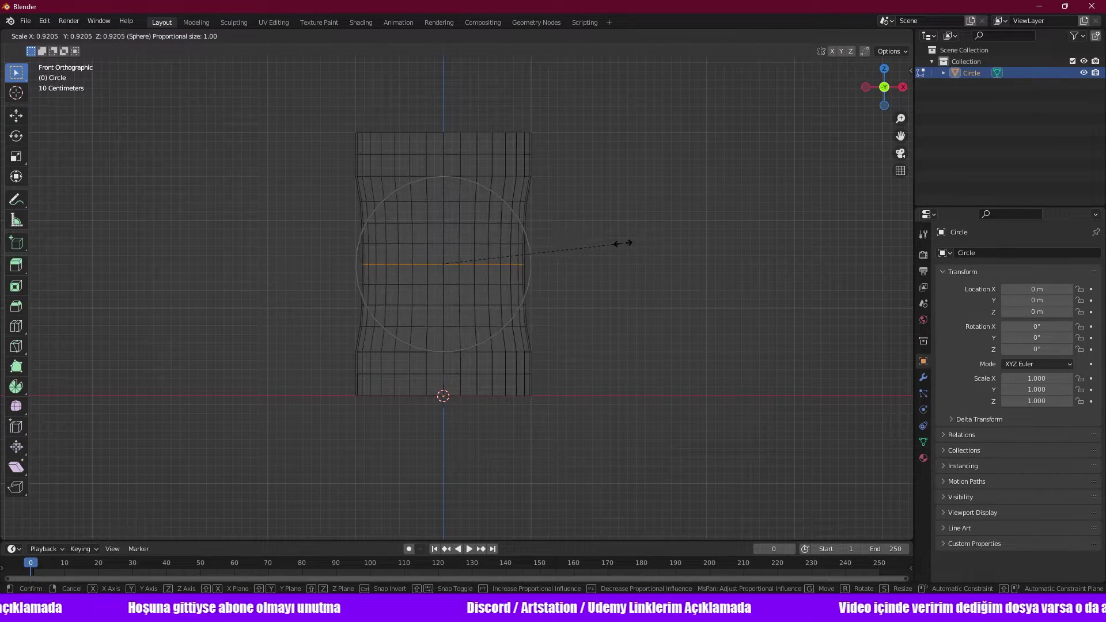
scroll(610, 245, "down", 2)
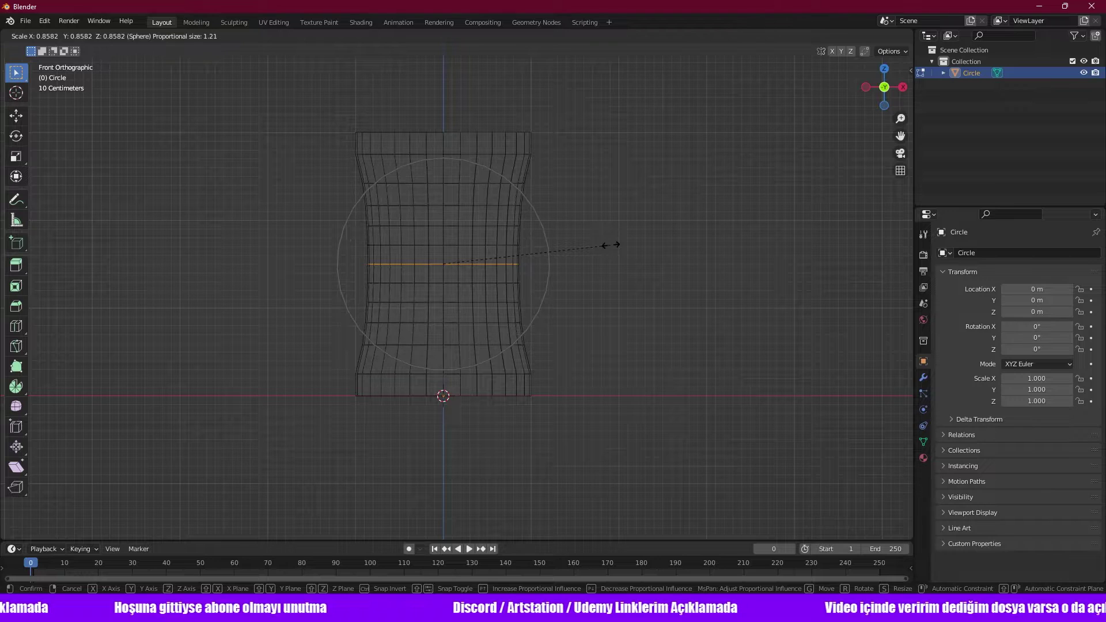
scroll(604, 245, "down", 1)
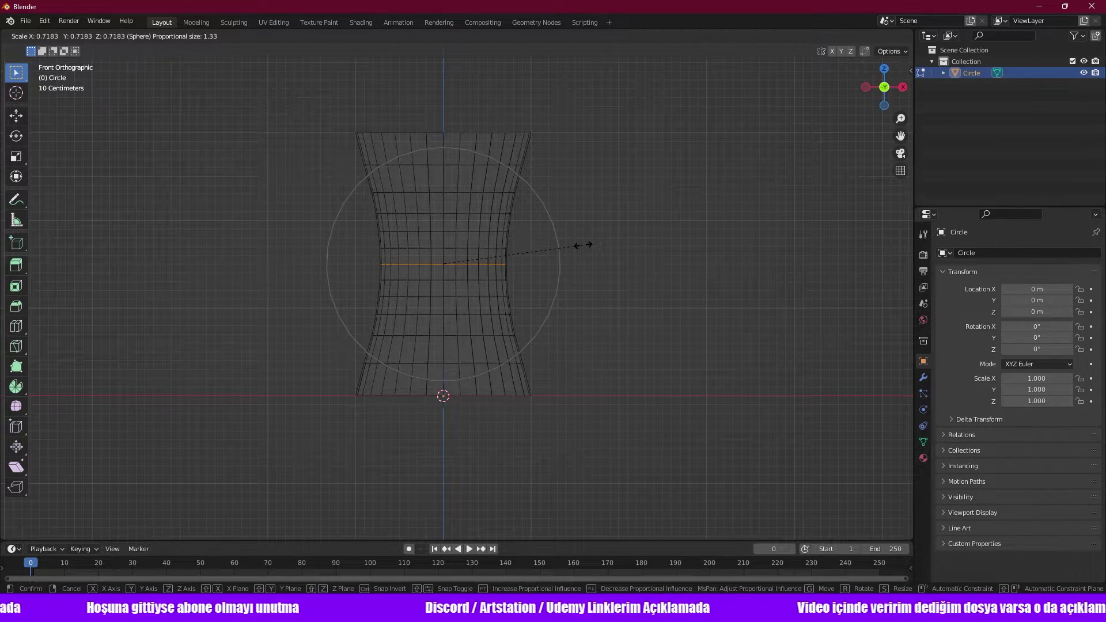
left_click(579, 243)
mouse_move(578, 245)
middle_mouse_down()
mouse_move(635, 311)
mouse_move(571, 266)
middle_mouse_up()
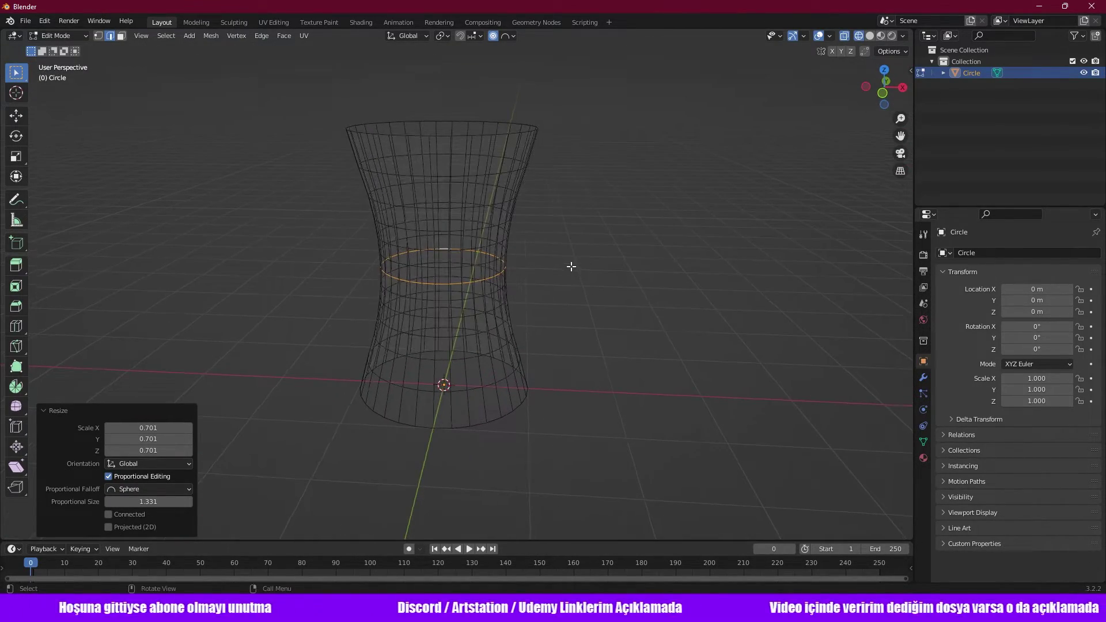
key("KP_1")
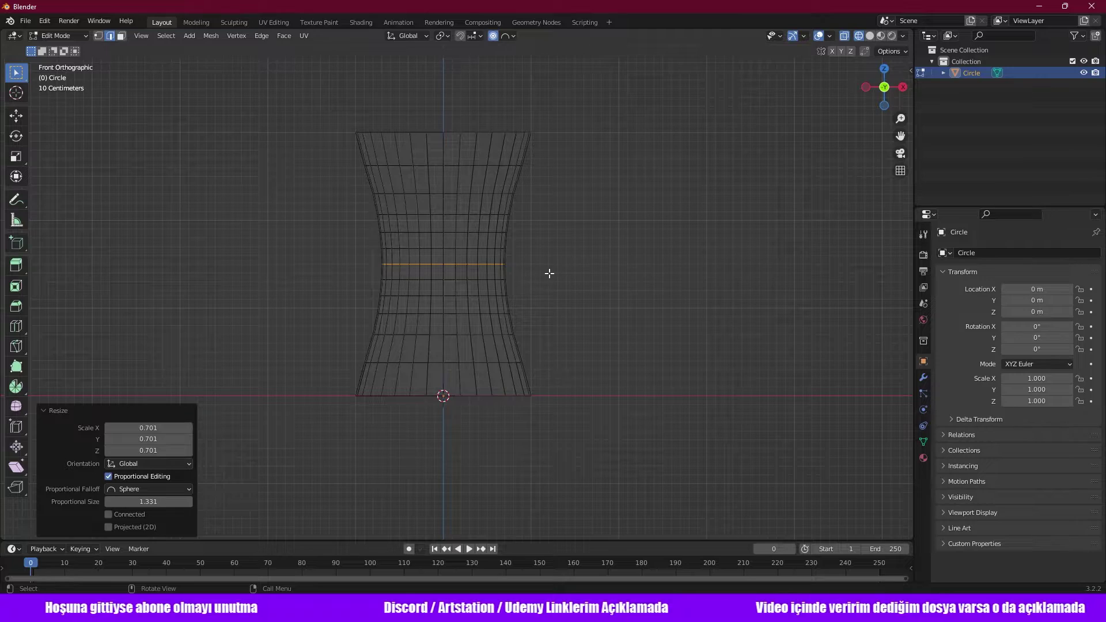
Select the whole vase mesh and return to front orthographic view.
scroll(550, 274, "up", 2)
middle_click_drag(549, 253, 546, 312, "shift")
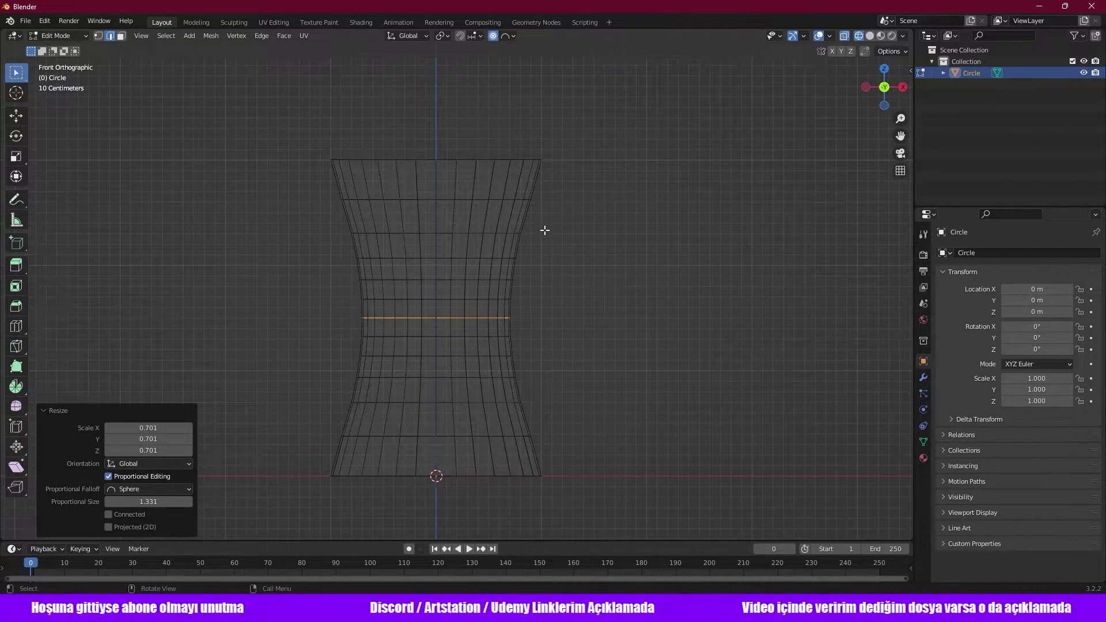
mouse_move(545, 230)
middle_mouse_down()
mouse_move(519, 284)
mouse_move(628, 274)
mouse_move(518, 279)
mouse_move(461, 186)
mouse_move(350, 139)
middle_mouse_up()
key("a")
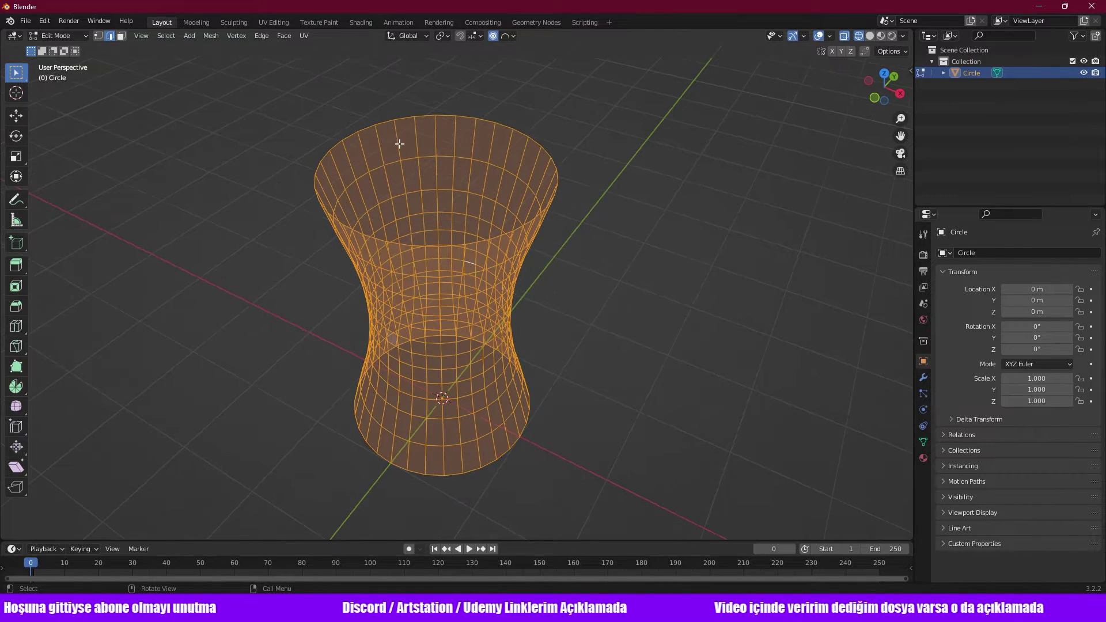
left_click(346, 140)
left_click(346, 140, "alt")
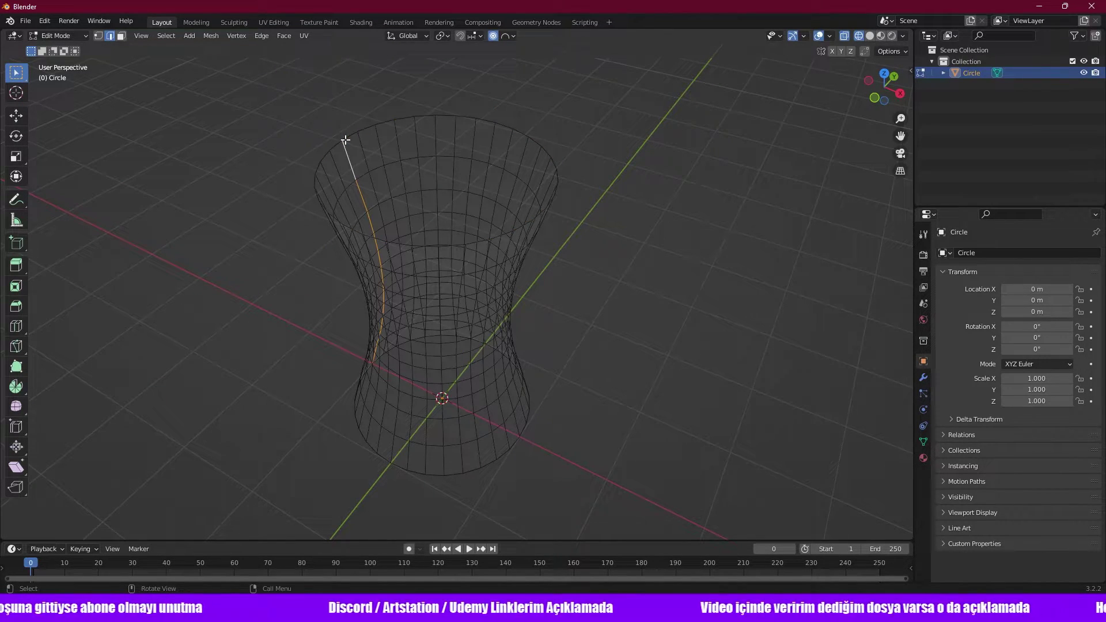
left_click(349, 137)
key("a")
middle_click_drag(664, 244, 708, 247)
key("KP_5")
key("KP_1")
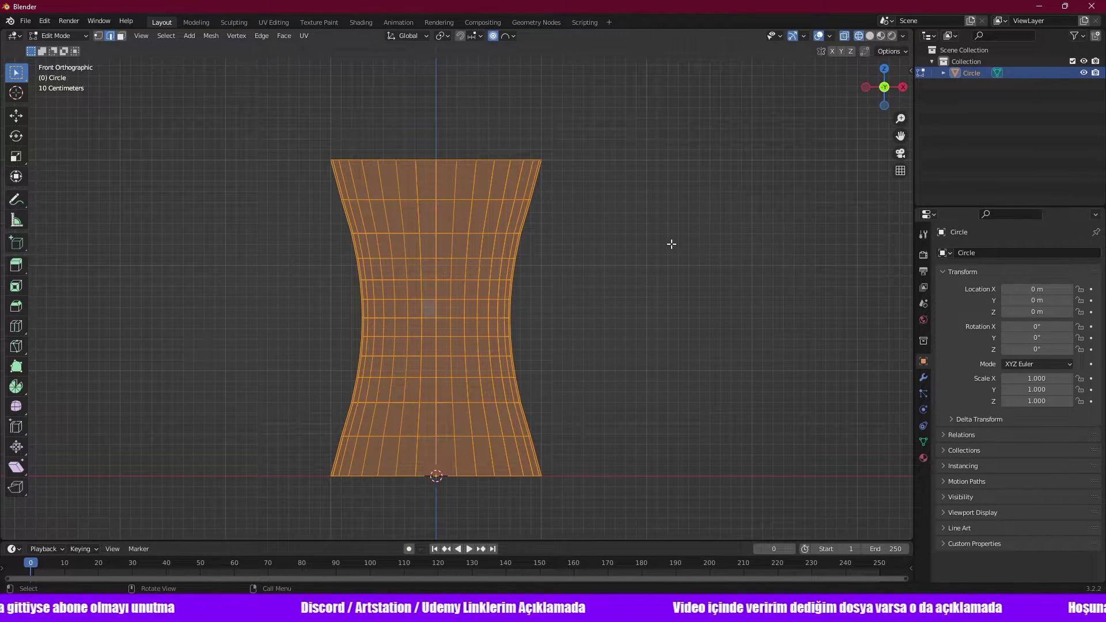
Duplicate the whole mesh in place, after undoing a cancelled extrude.
scroll(631, 325, "down", 1)
middle_click_drag(638, 341, 640, 268, "shift")
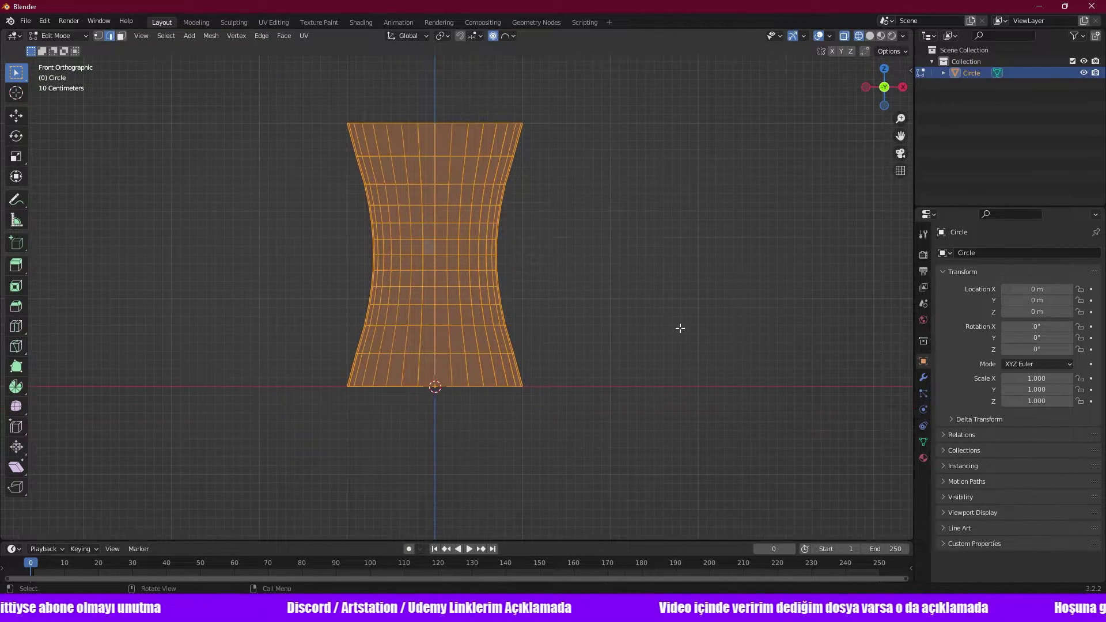
key("e")
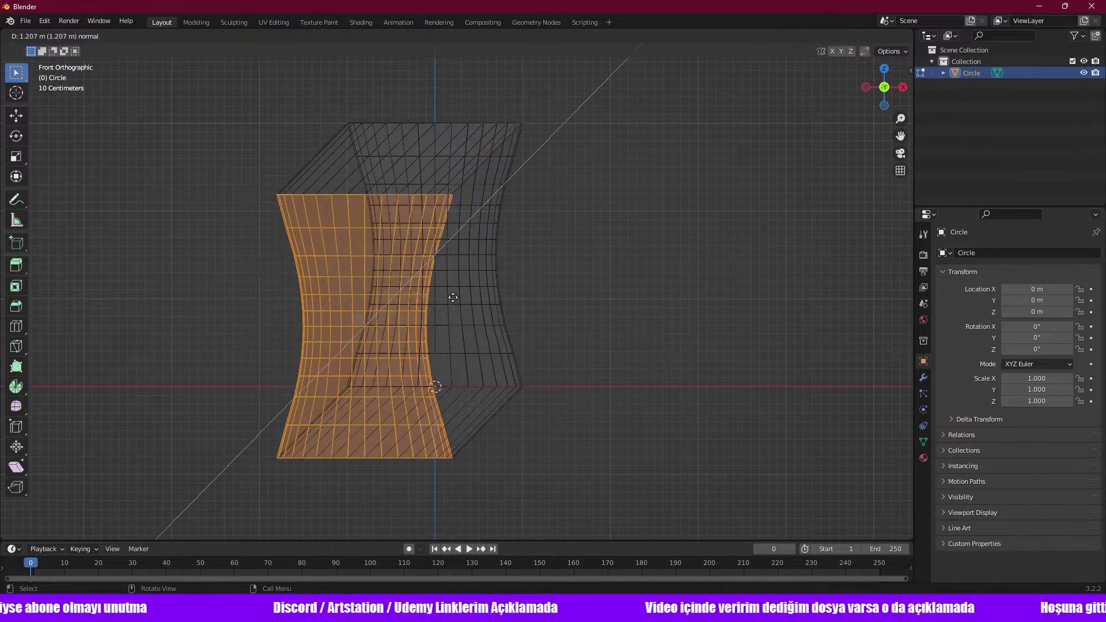
right_click(540, 284)
key("ctrl+z")
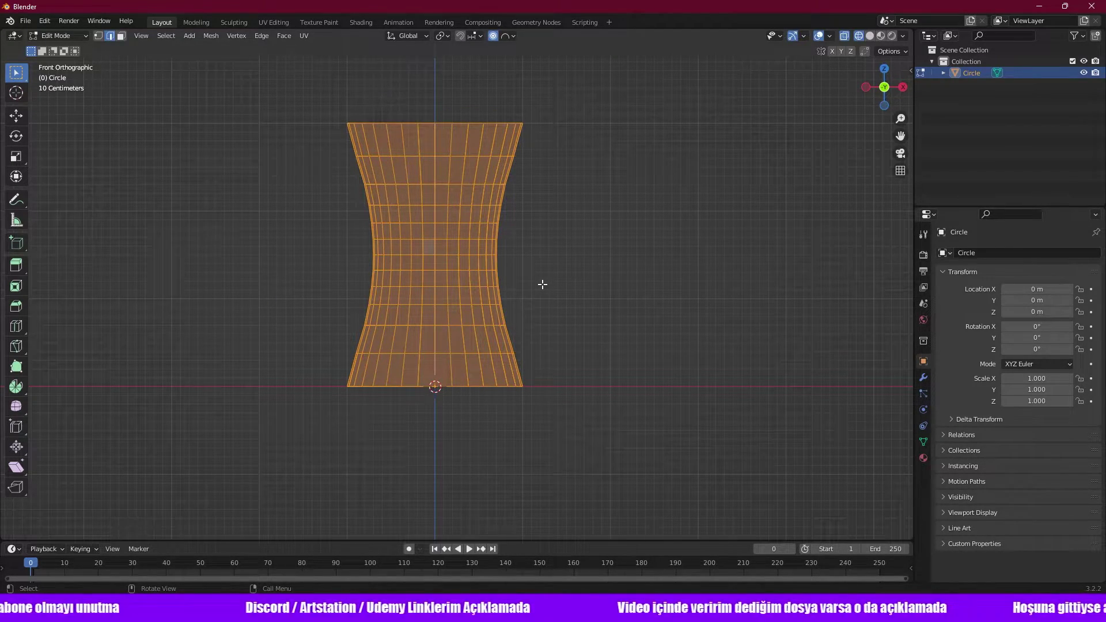
key("shift+d")
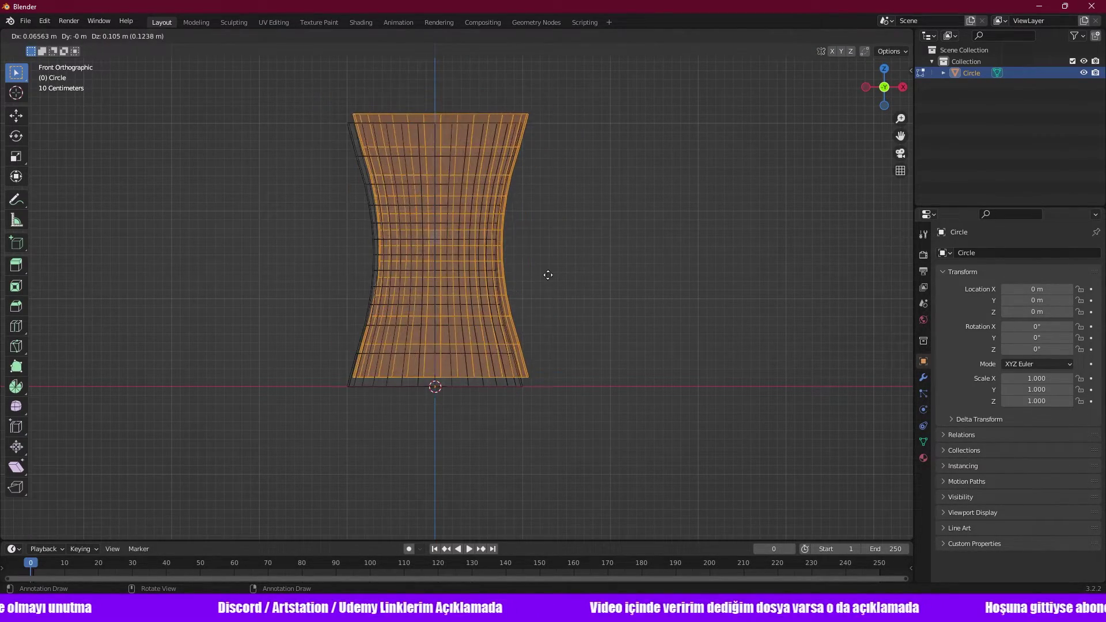
right_click(548, 274)
Disable proportional editing and scale the duplicate down to 0.924 as an inner wall.
key("s")
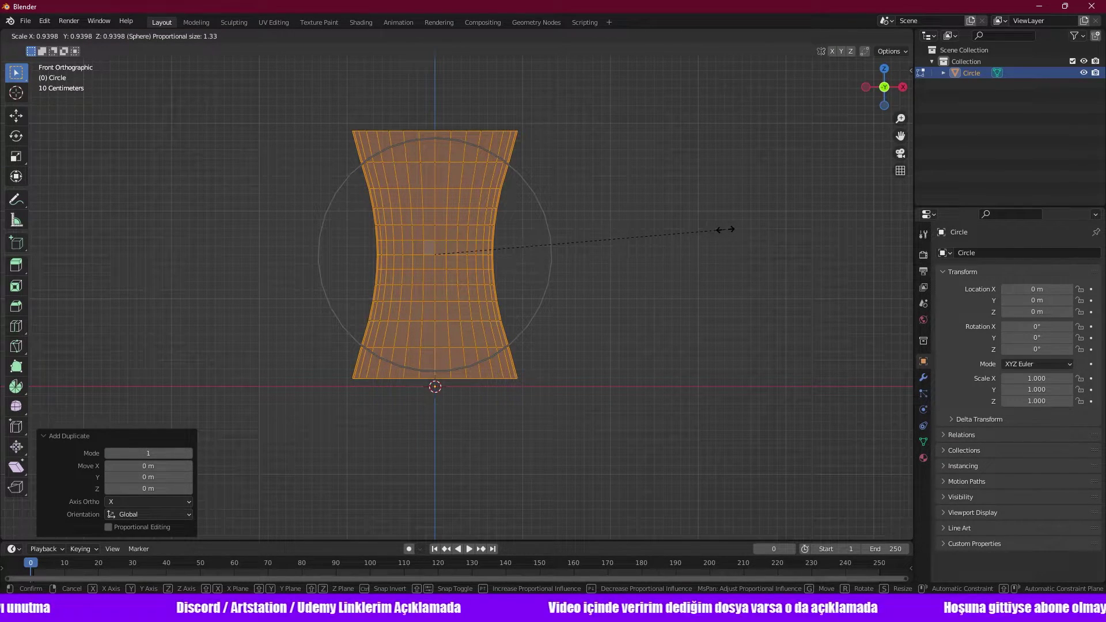
right_click(725, 229)
left_click(493, 39)
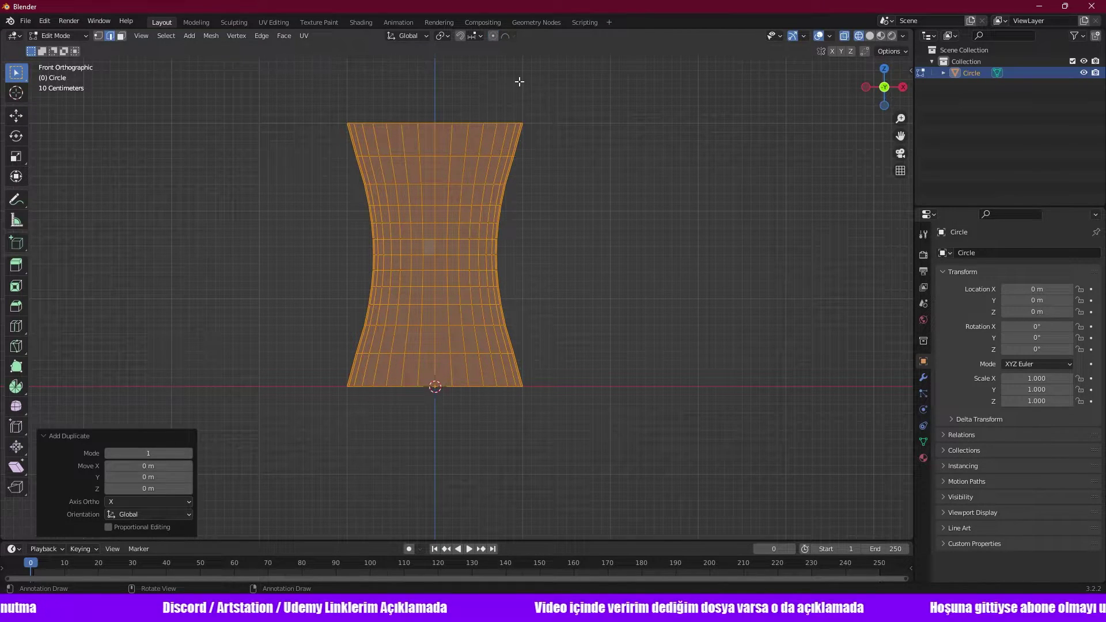
key("s")
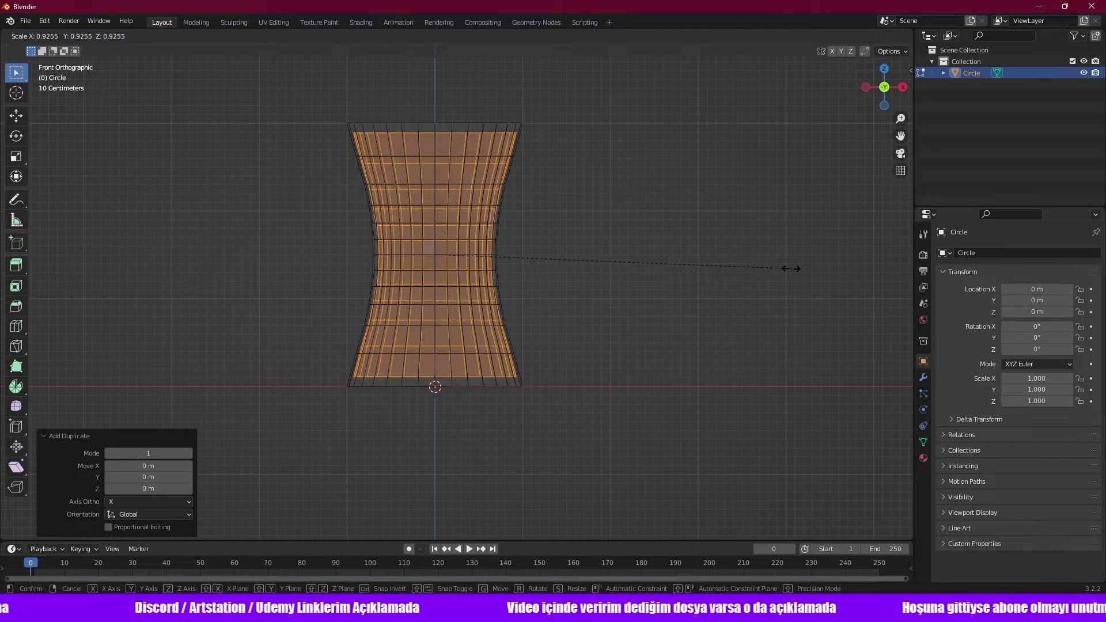
left_click(791, 269)
scroll(499, 417, "up", 3)
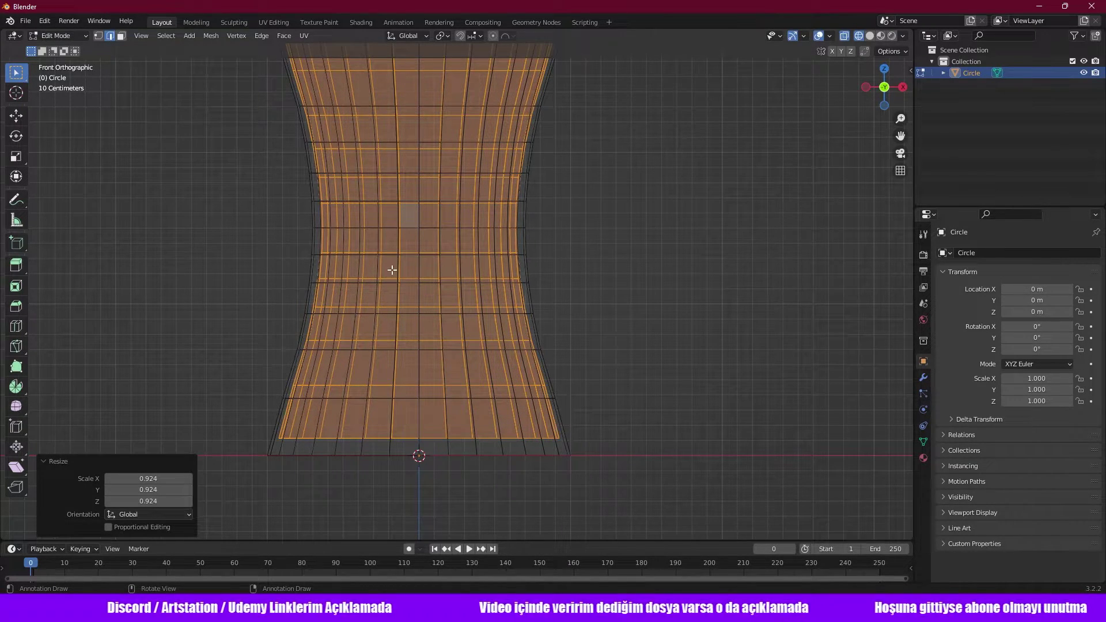
scroll(286, 253, "down", 2)
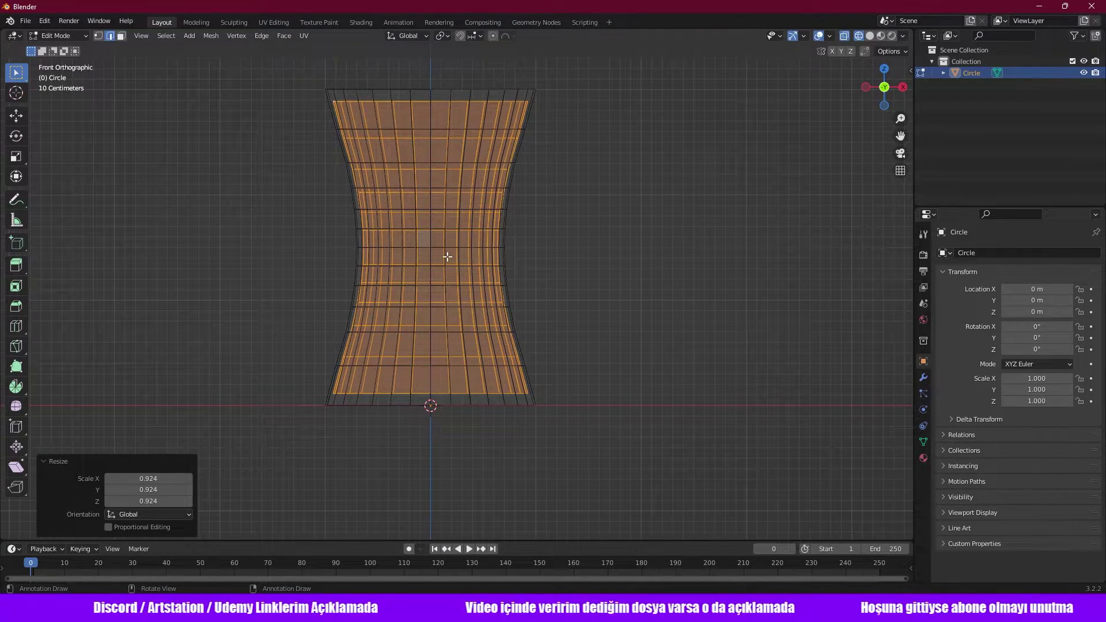
scroll(362, 421, "up", 1)
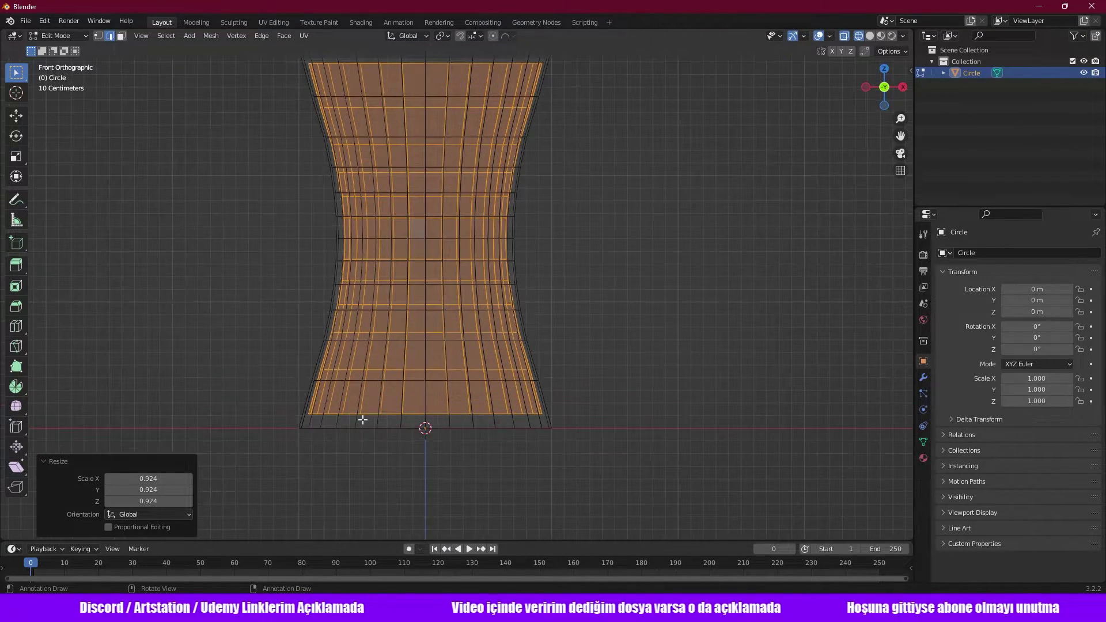
middle_click_drag(395, 354, 396, 411)
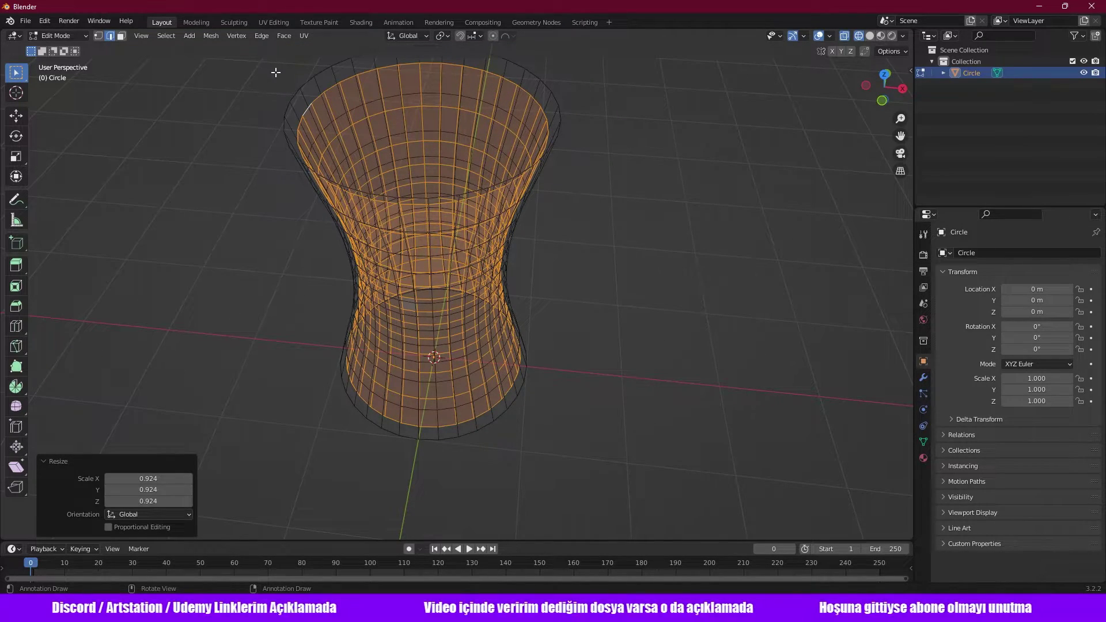
Select the top edge loop and the cap face over the opening.
mouse_move(276, 72)
middle_mouse_down()
mouse_move(292, 129)
mouse_move(357, 86)
middle_mouse_up()
key("alt+a")
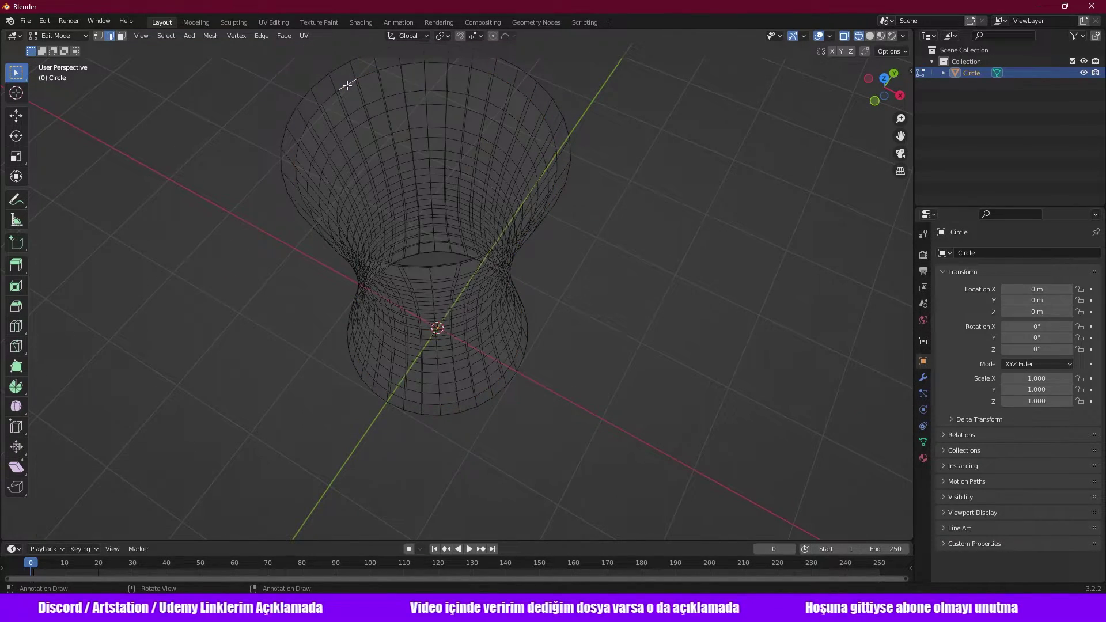
left_click(347, 85, "alt")
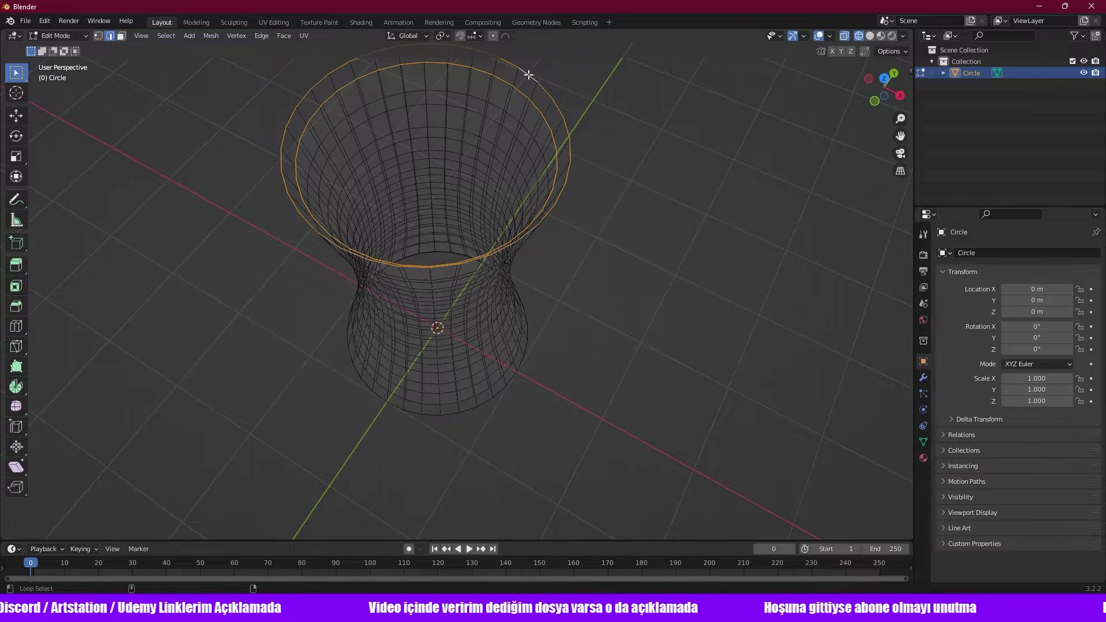
mouse_move(588, 183)
middle_mouse_down()
mouse_move(598, 168)
mouse_move(580, 151)
middle_mouse_up()
key("f")
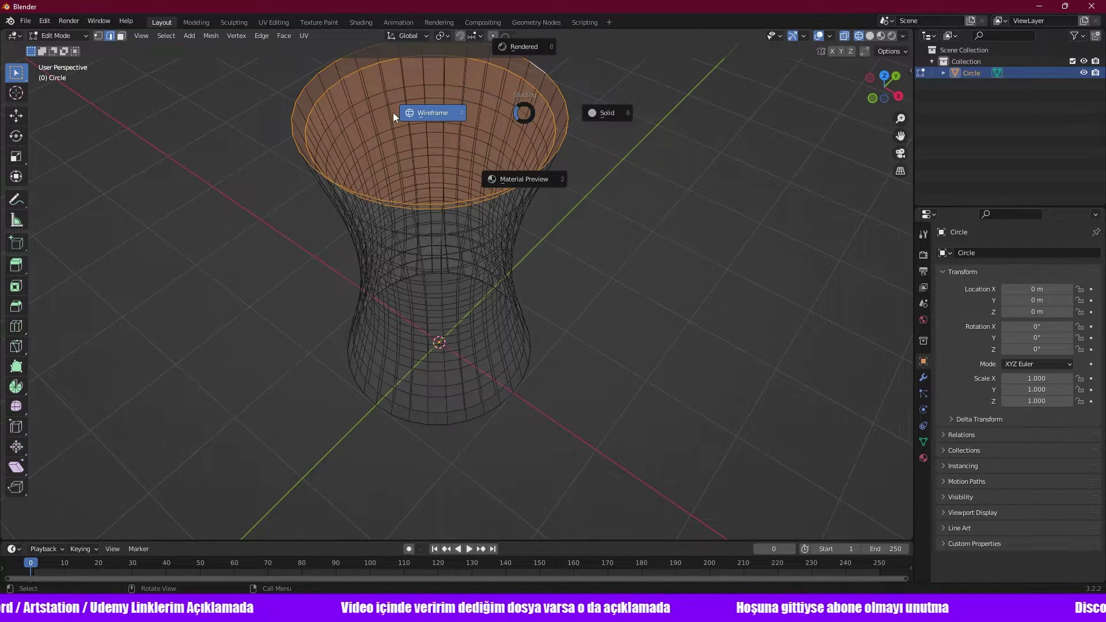
Switch to solid shading and delete the top cap face to open the vase.
middle_click_drag(393, 112, 412, 100)
scroll(411, 99, "up", 3)
middle_click_drag(447, 150, 373, 272)
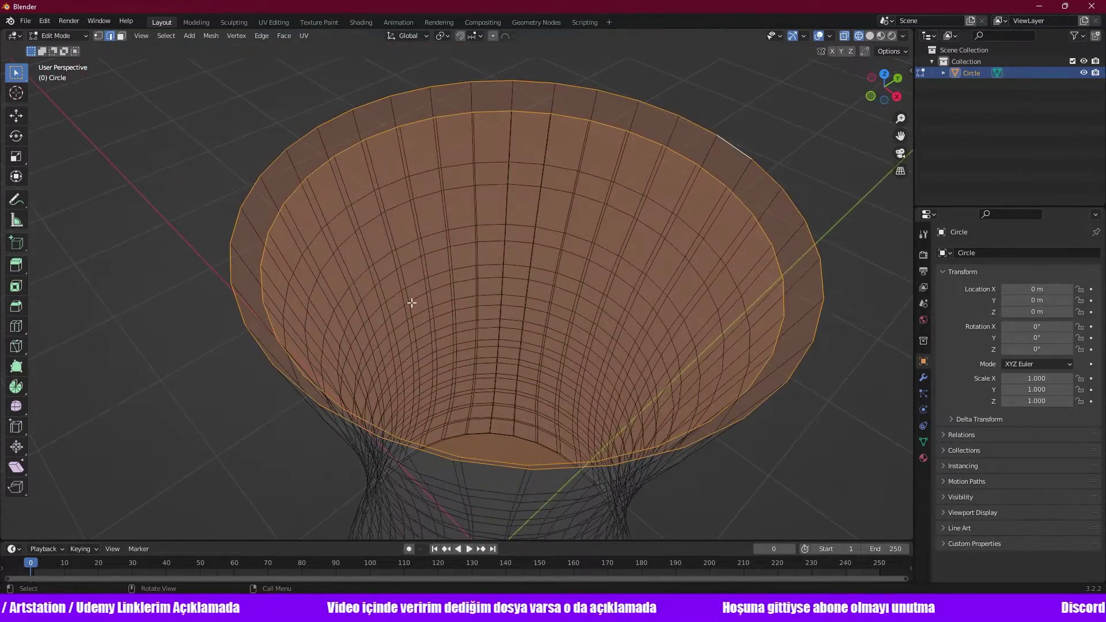
key("z")
left_click(663, 267)
middle_click_drag(398, 215, 361, 195)
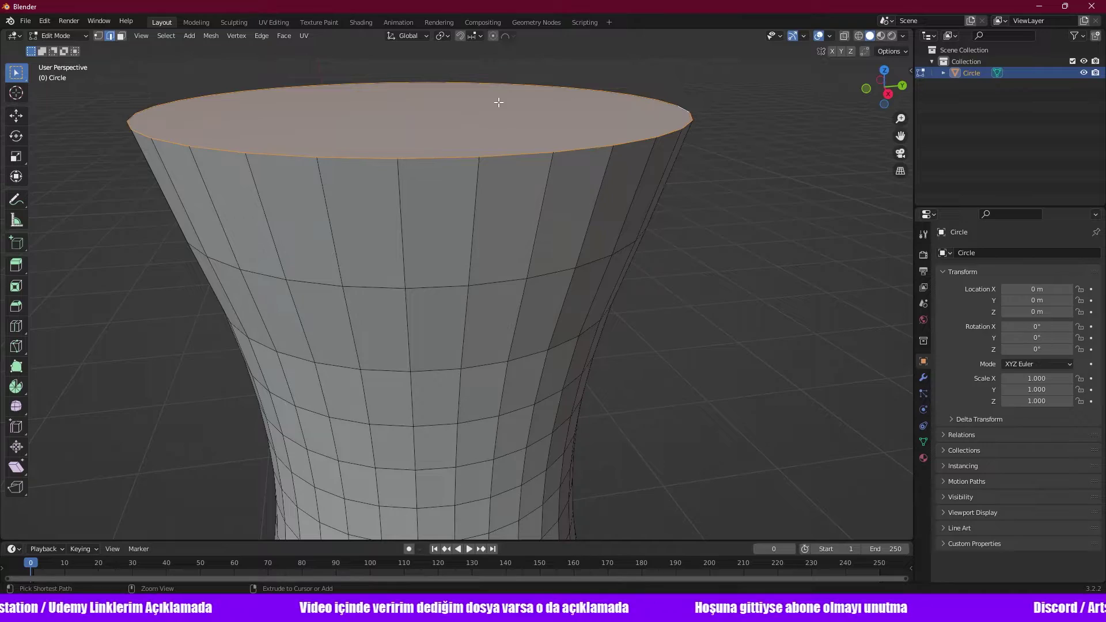
key("ctrl+x")
middle_click_drag(499, 103, 567, 149)
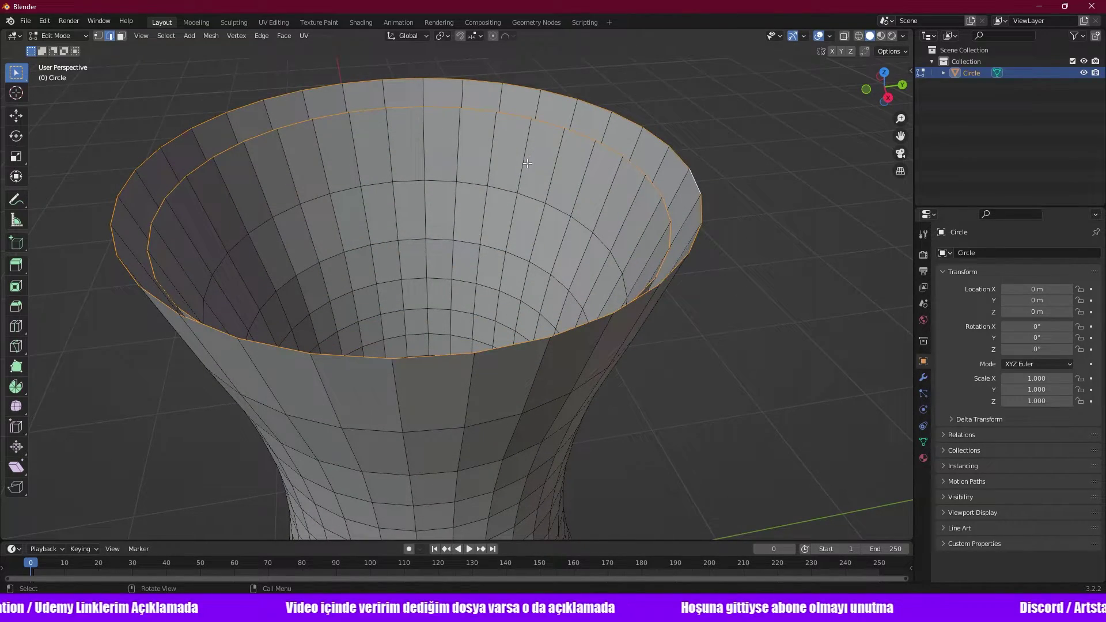
mouse_move(537, 187)
middle_mouse_down()
mouse_move(318, 155)
mouse_move(329, 178)
middle_mouse_up()
Fill faces between opposing inner and outer rim edges around the gap.
left_click(263, 189)
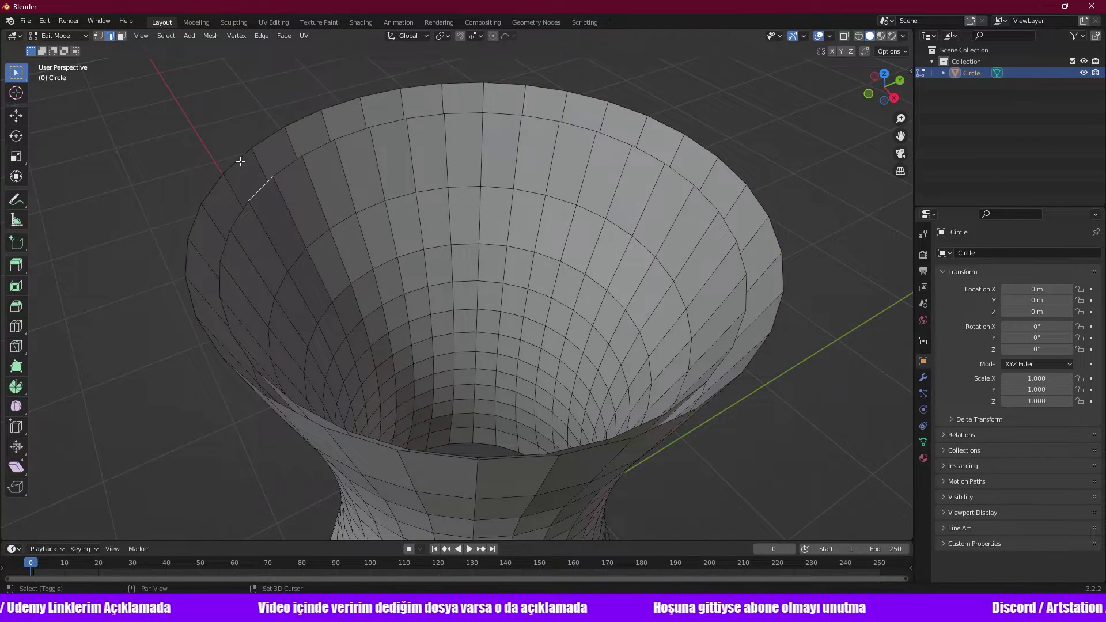
left_click(238, 160, "shift")
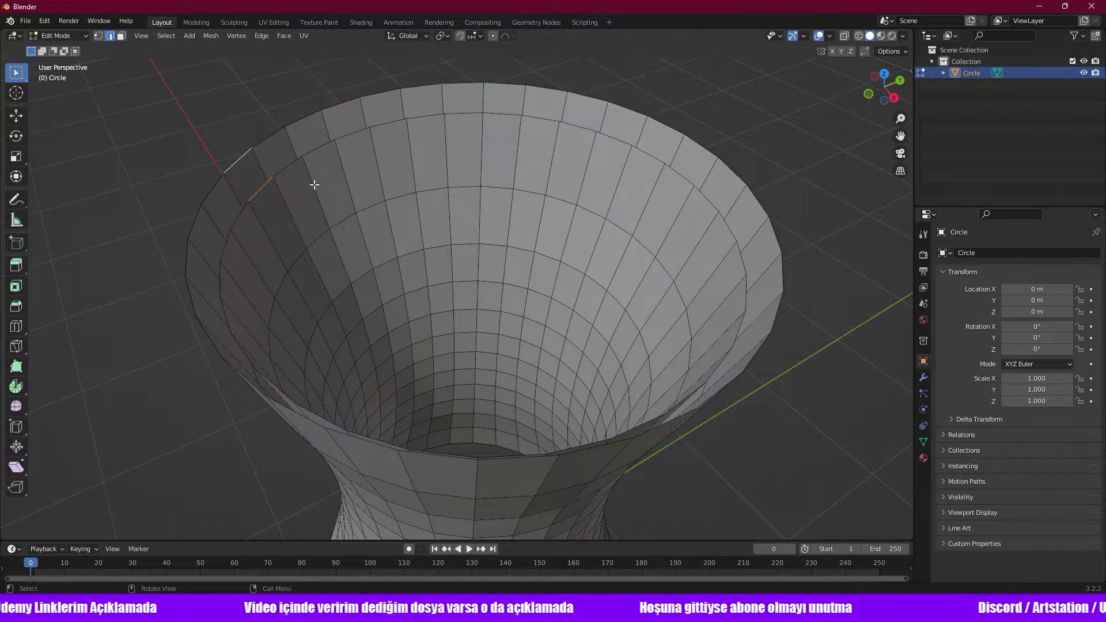
key("f")
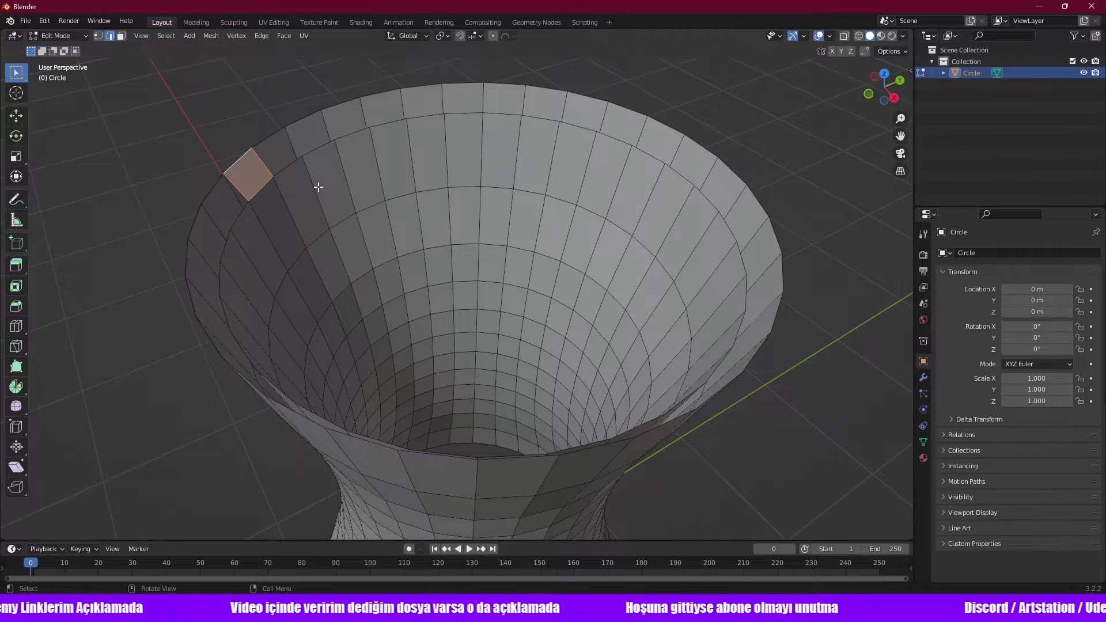
left_click(261, 160)
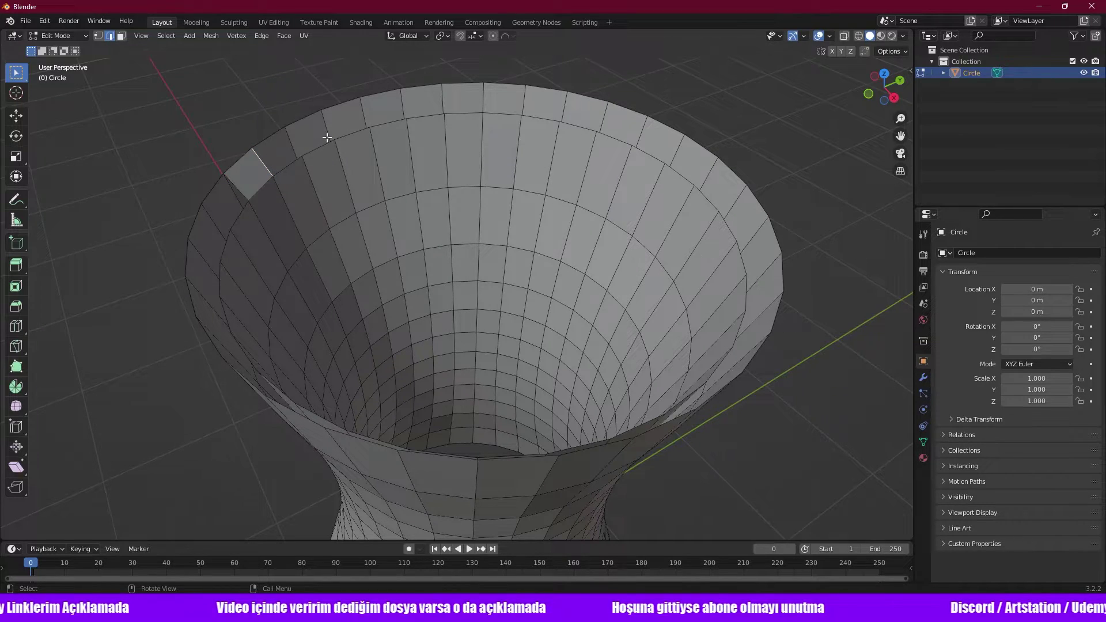
key("f")
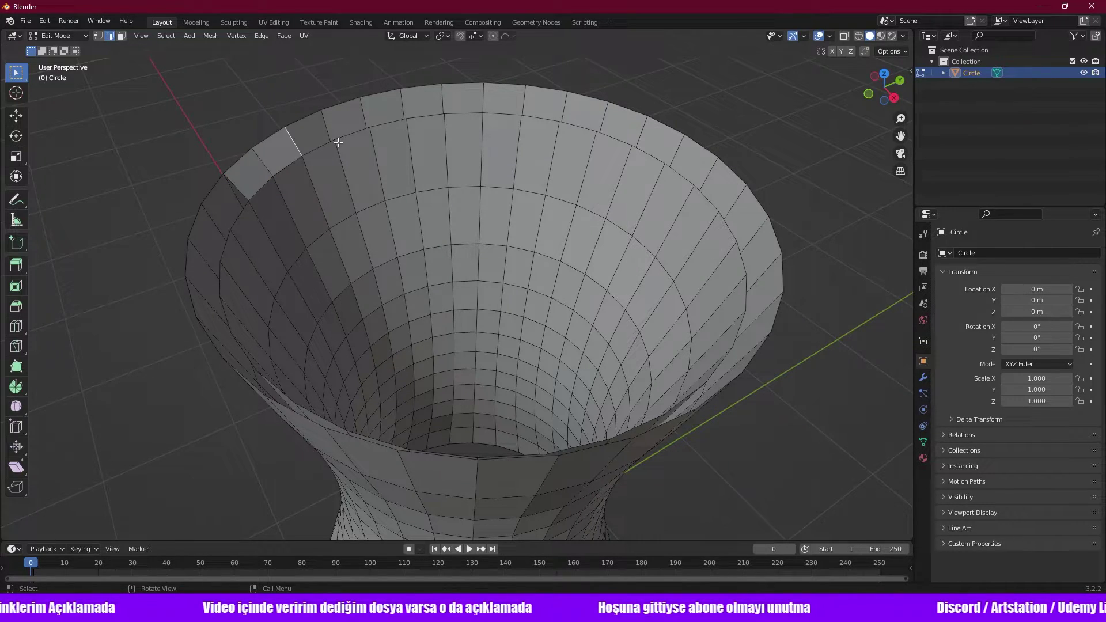
key("f")
key("f")
key("f")
key("f")
key("f")
key("f")
key("f")
key("f")
key("f")
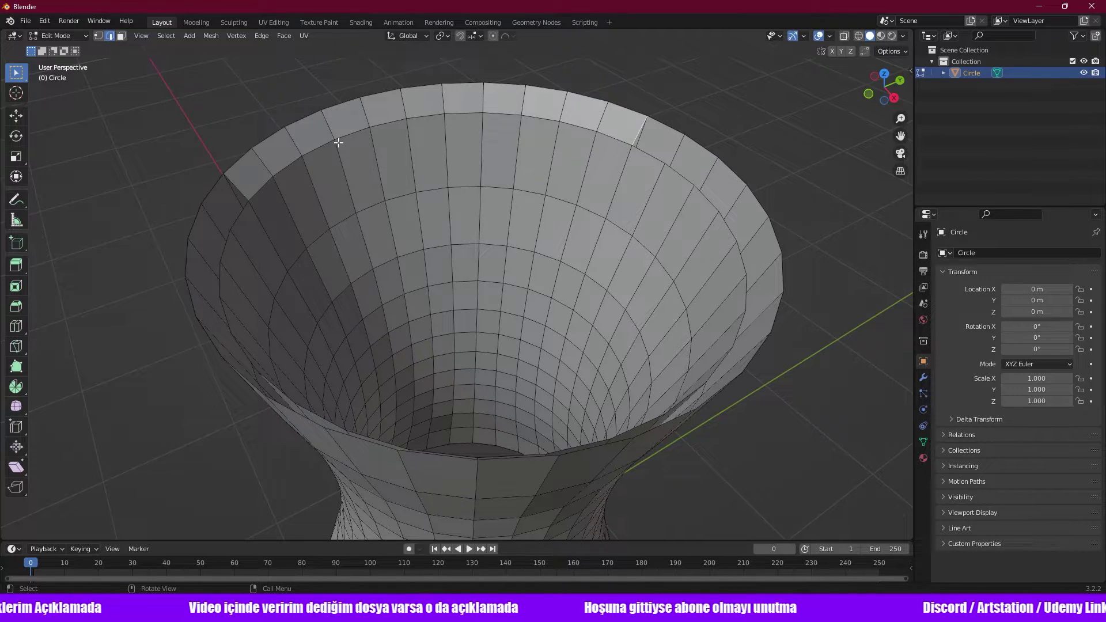
key("f")
key("f")
key("f")
key("f")
key("f")
key("f")
key("f")
key("f")
key("f")
key("f")
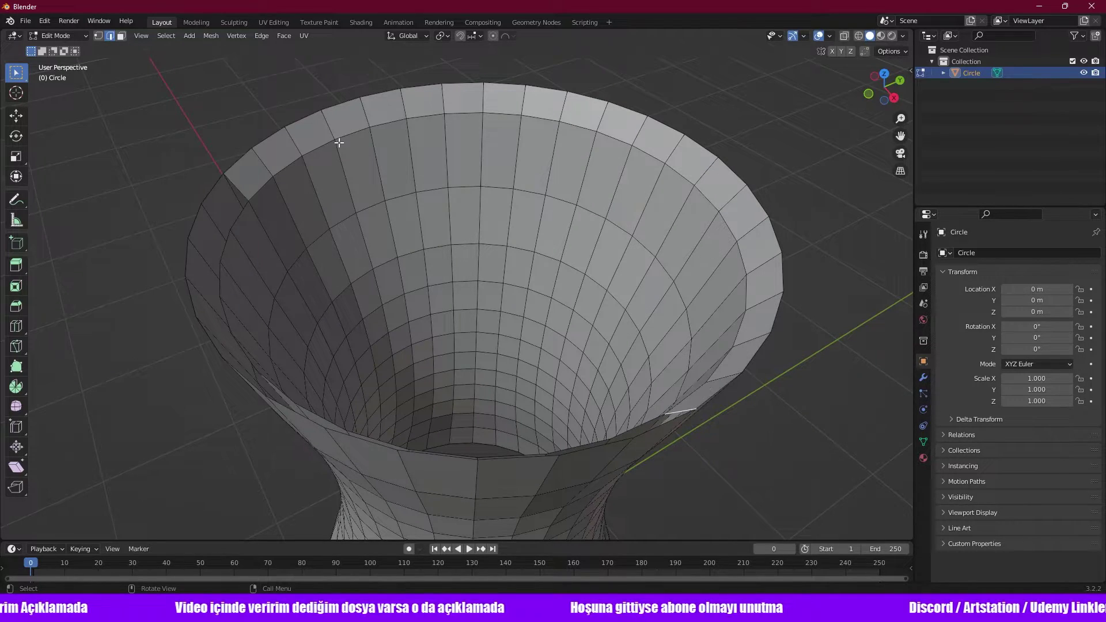
key("f")
key("f")
key("f")
key("f")
key("f")
key("f")
key("f")
key("f")
key("f")
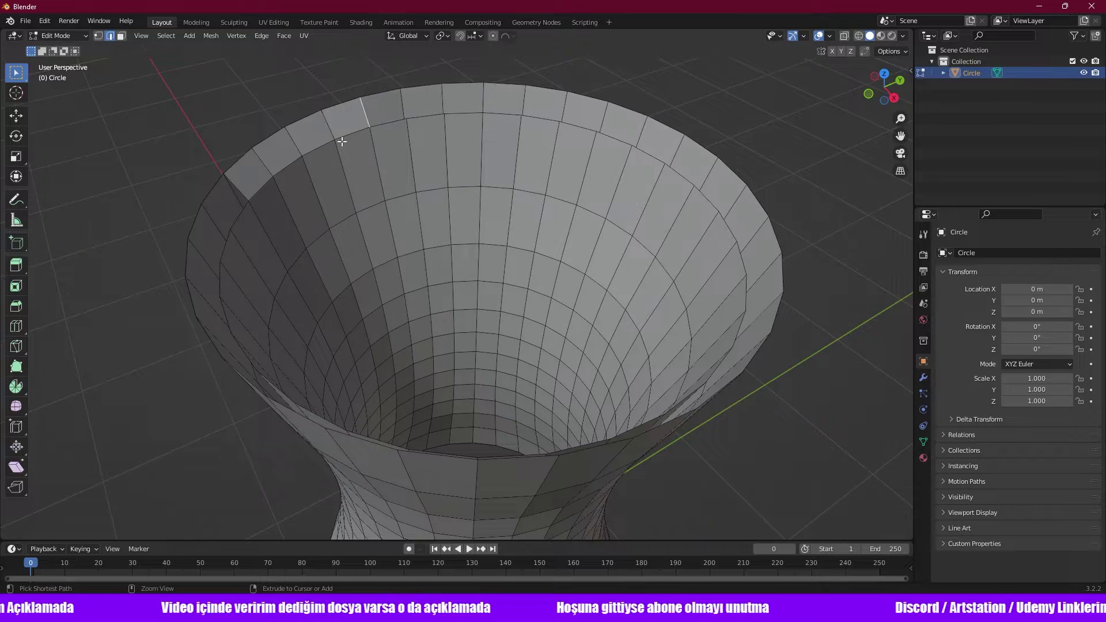
key("f")
key("f")
key("f")
key("f")
key("f")
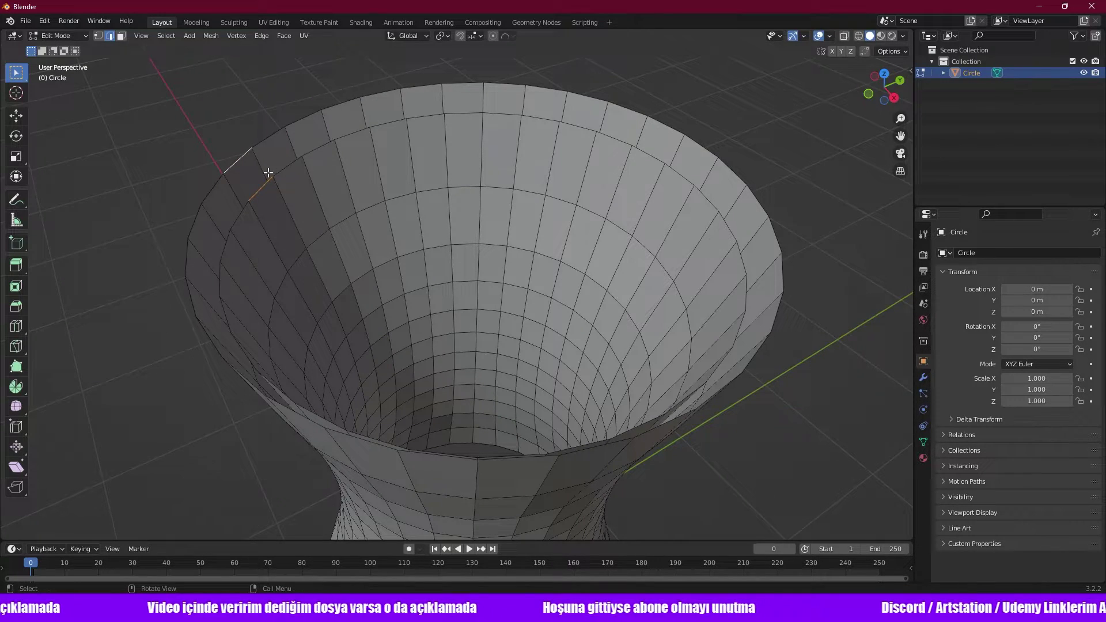
key("f")
Bridge the inner and outer top edge loops with Bridge Edge Loops.
left_click(283, 169, "alt")
left_click(264, 136, "alt+shift")
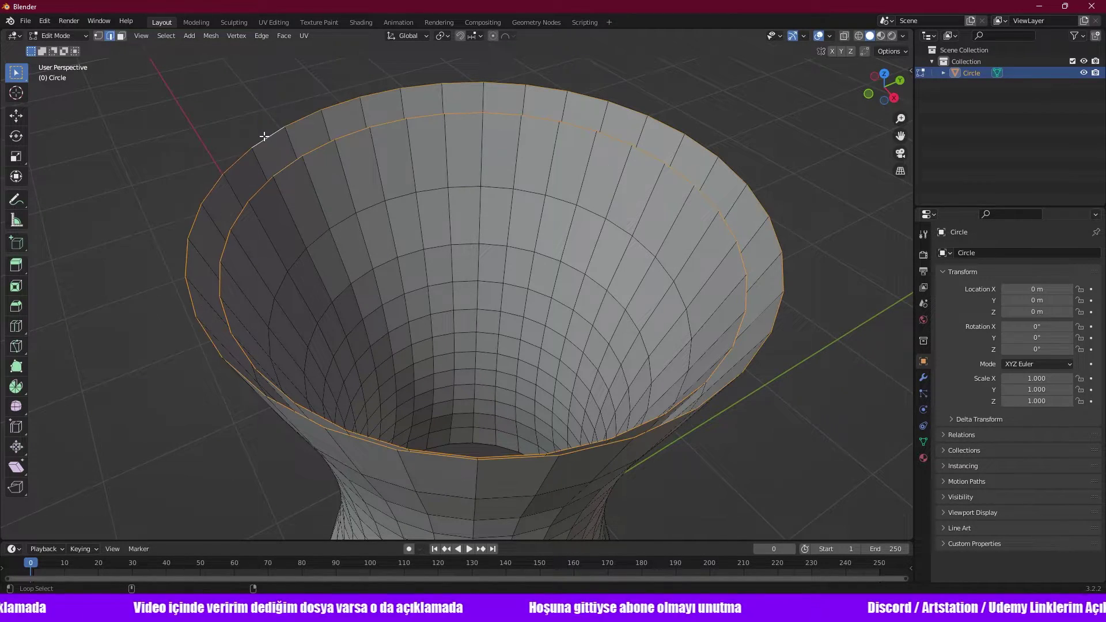
key("F3")
type("bir")
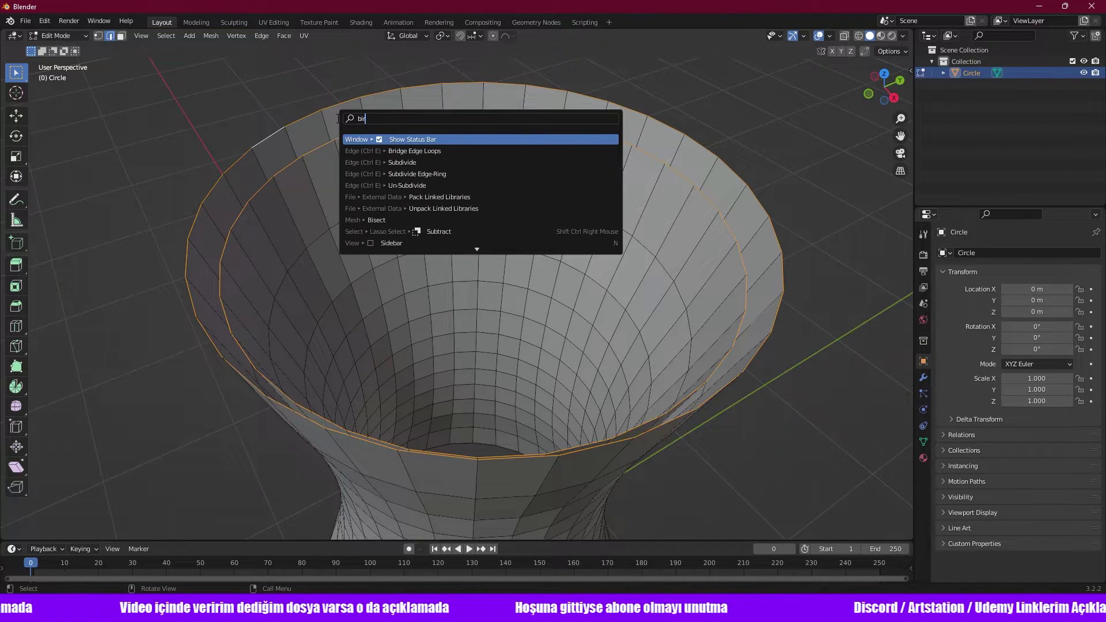
key("BackSpace")
key("BackSpace")
type("rid")
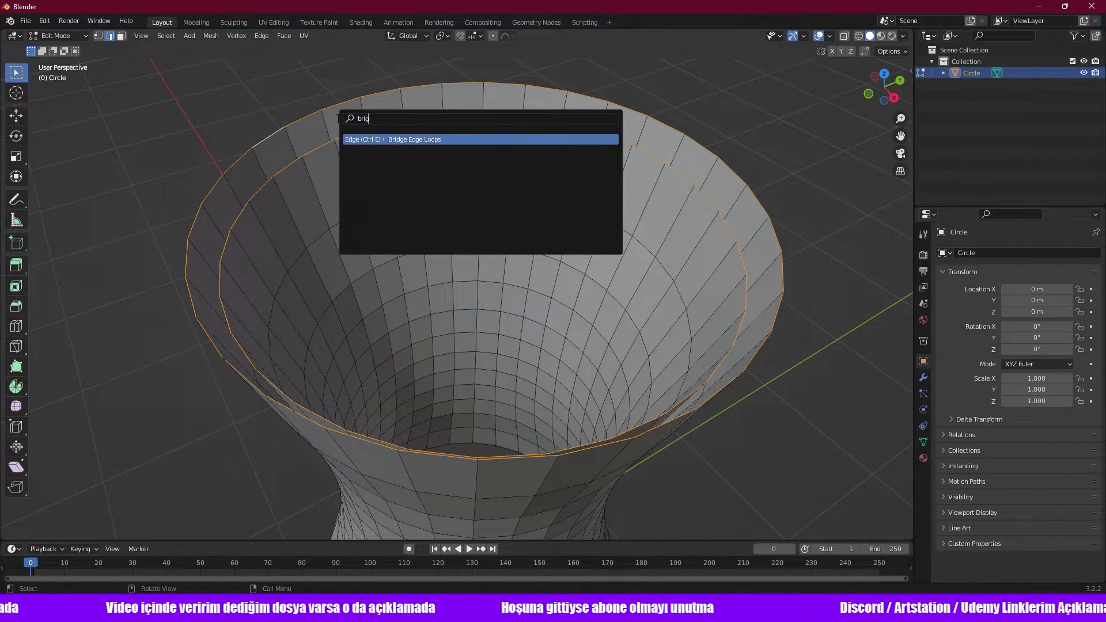
key("Return")
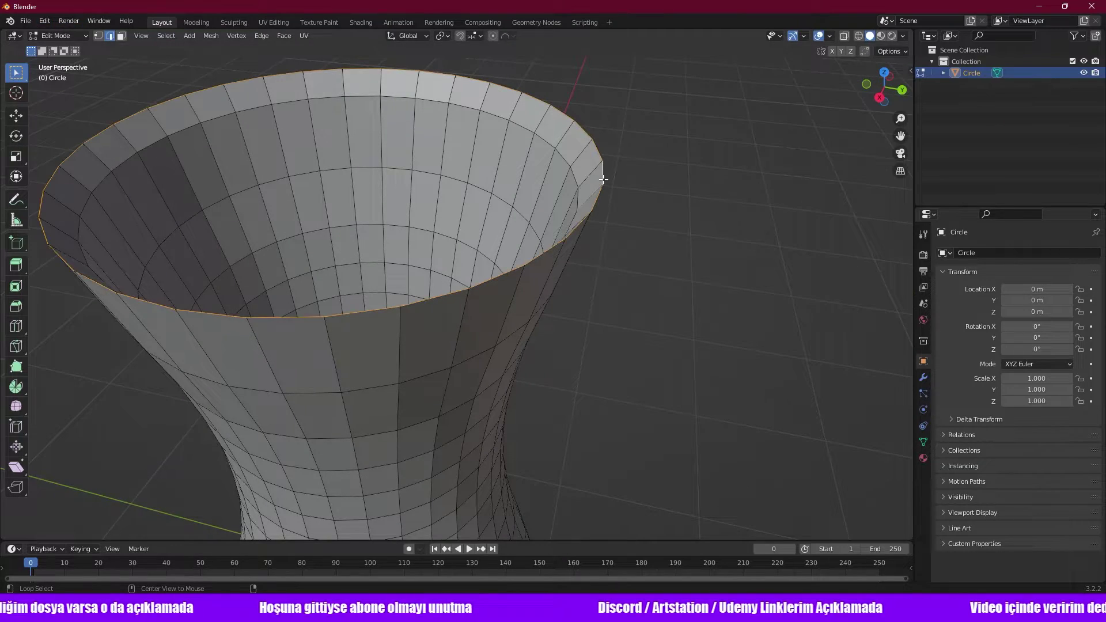
Try lowering the rim loop along Z, then undo it in front view.
middle_click_drag(610, 181, 620, 197)
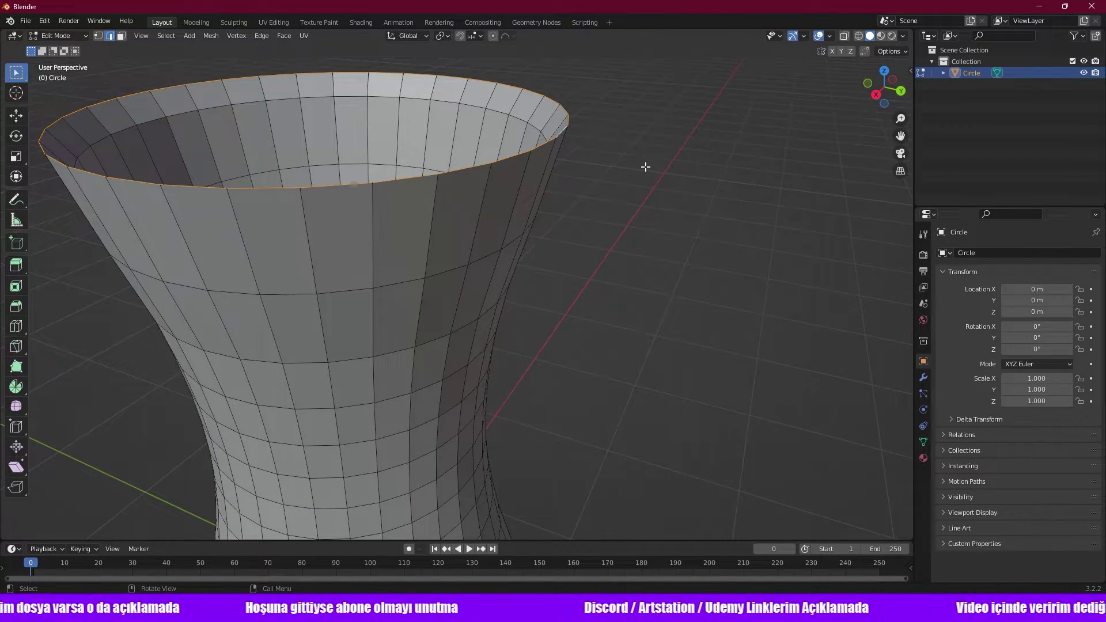
key("g")
key("z")
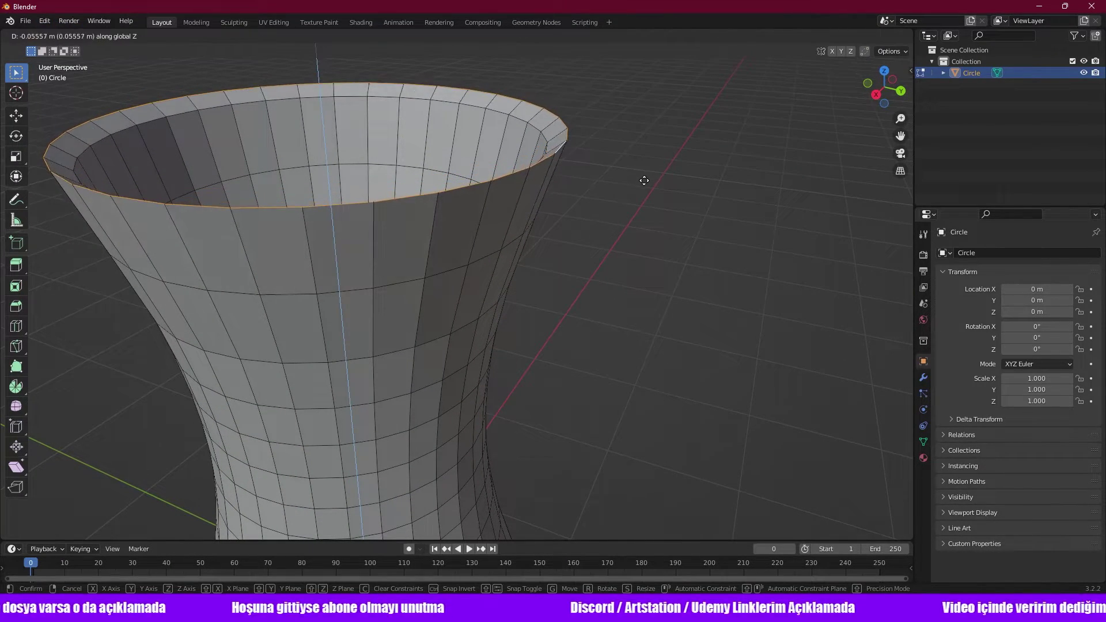
left_click(644, 191)
middle_click_drag(642, 190, 688, 187)
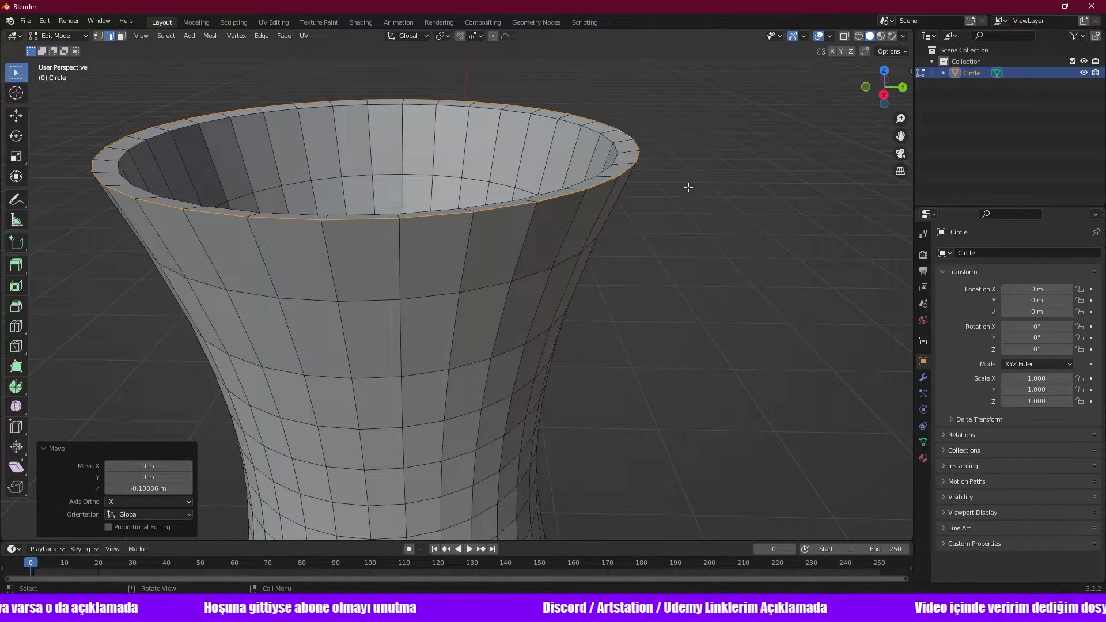
key("KP_1")
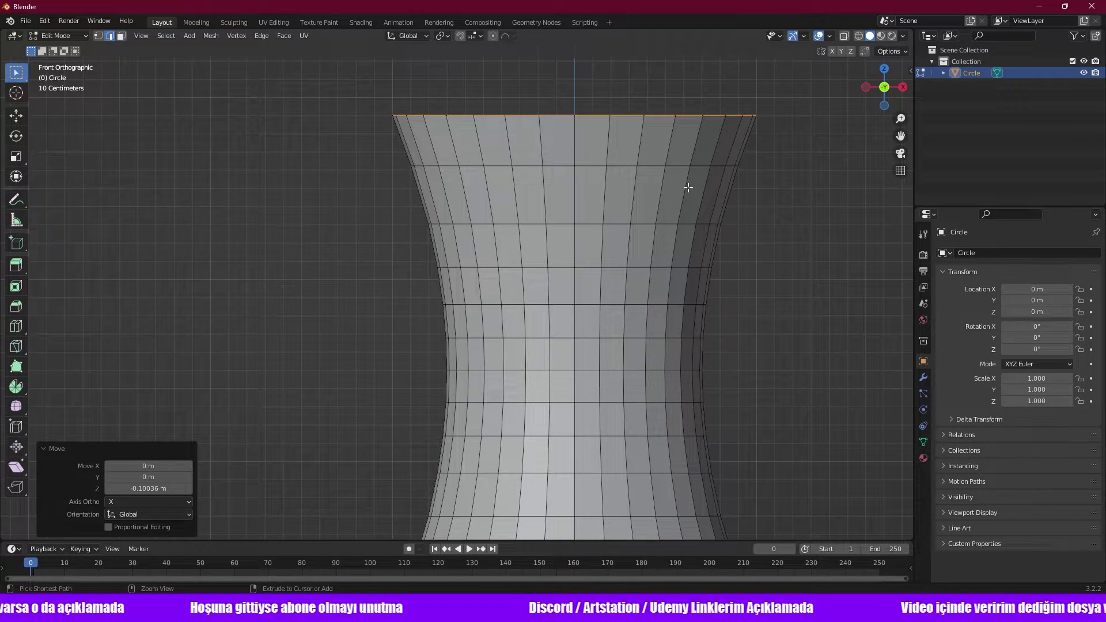
key("ctrl+z")
In wireframe, lower the top rim loop about 0.11 m along Z, abandoning a trial bevel.
key("z")
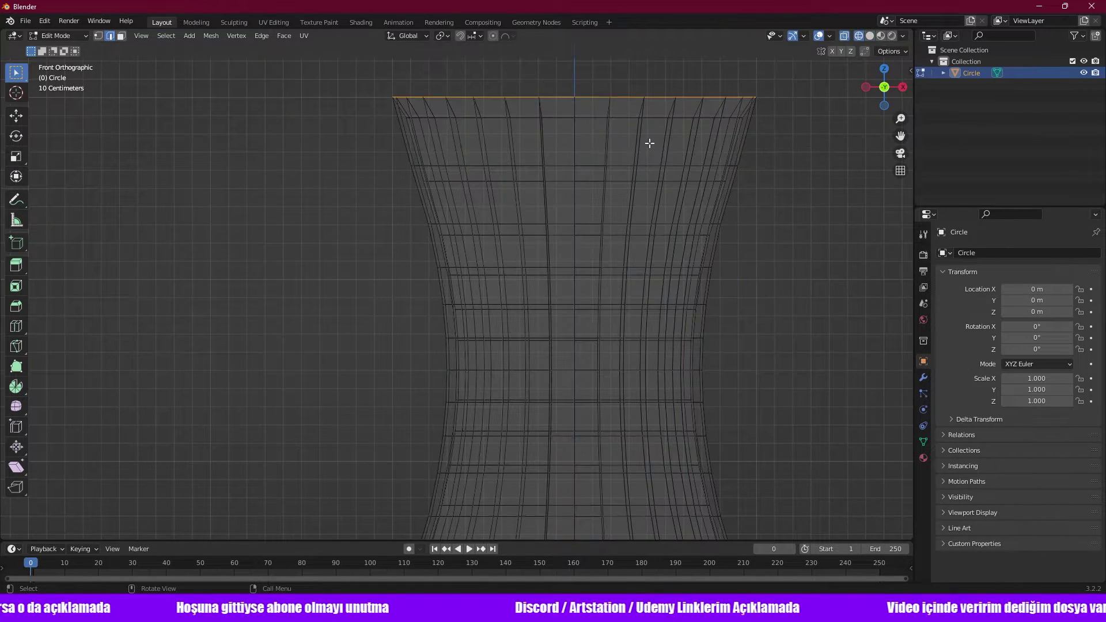
key("g")
key("z")
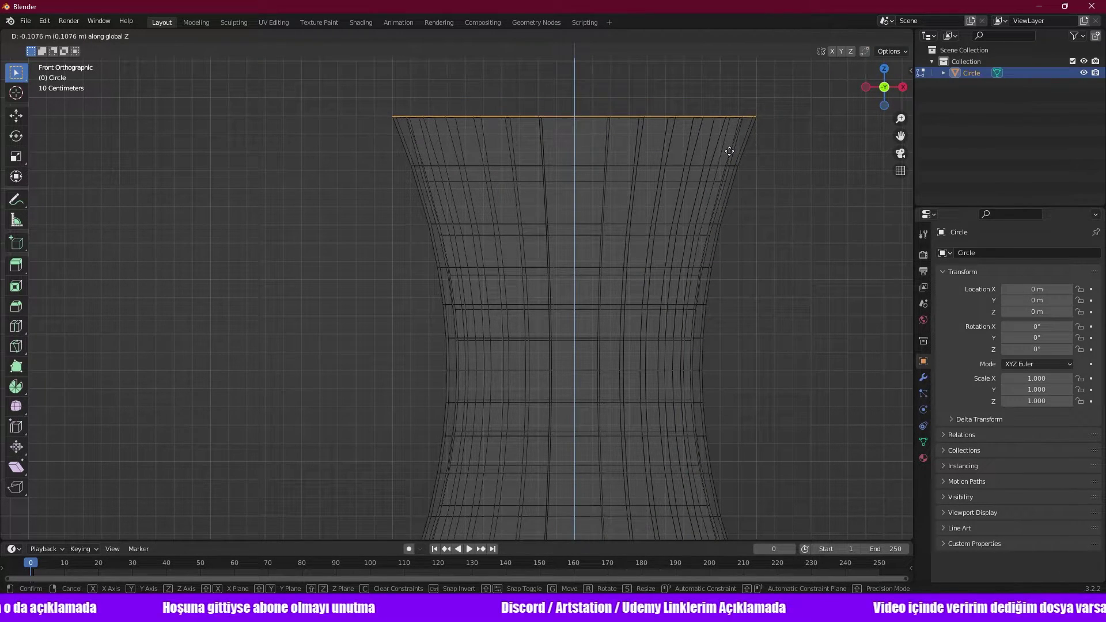
left_click(730, 147)
scroll(734, 124, "up", 4)
mouse_move(726, 124)
middle_mouse_down("shift")
mouse_move(658, 262)
mouse_move(590, 267)
mouse_move(524, 297)
mouse_move(449, 282)
mouse_move(487, 244)
middle_mouse_up("shift")
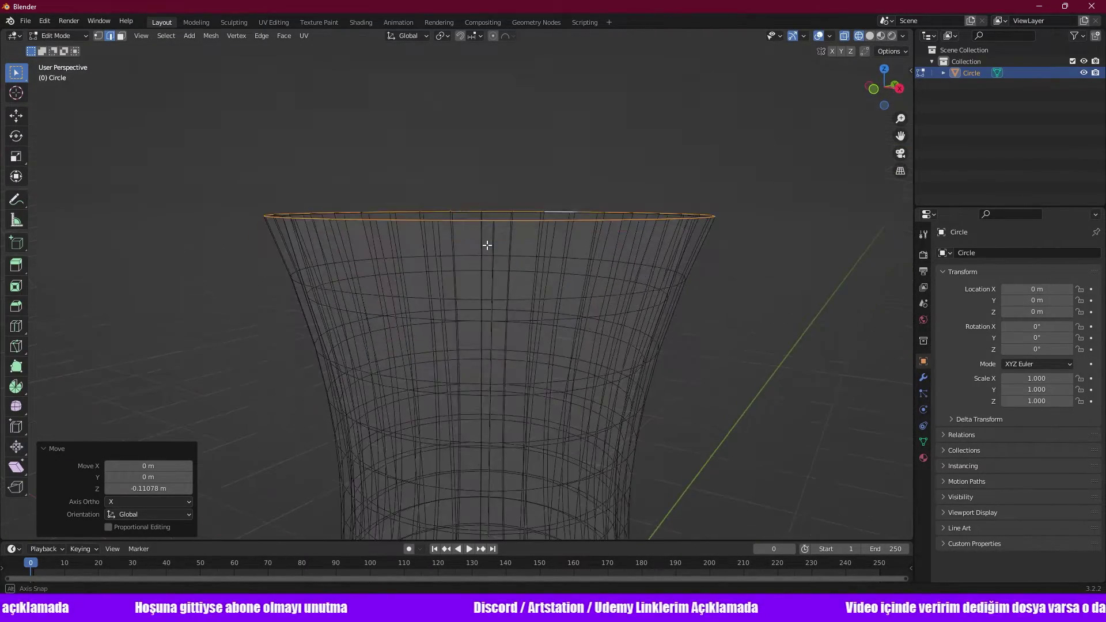
key("ctrl+b")
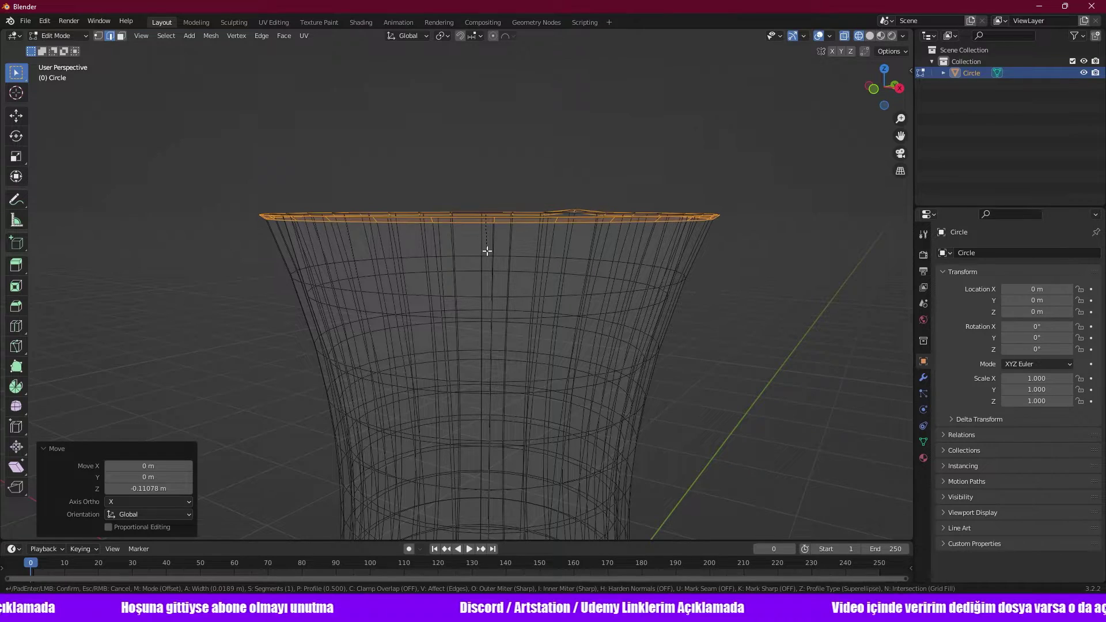
middle_click_drag(487, 269, 432, 257)
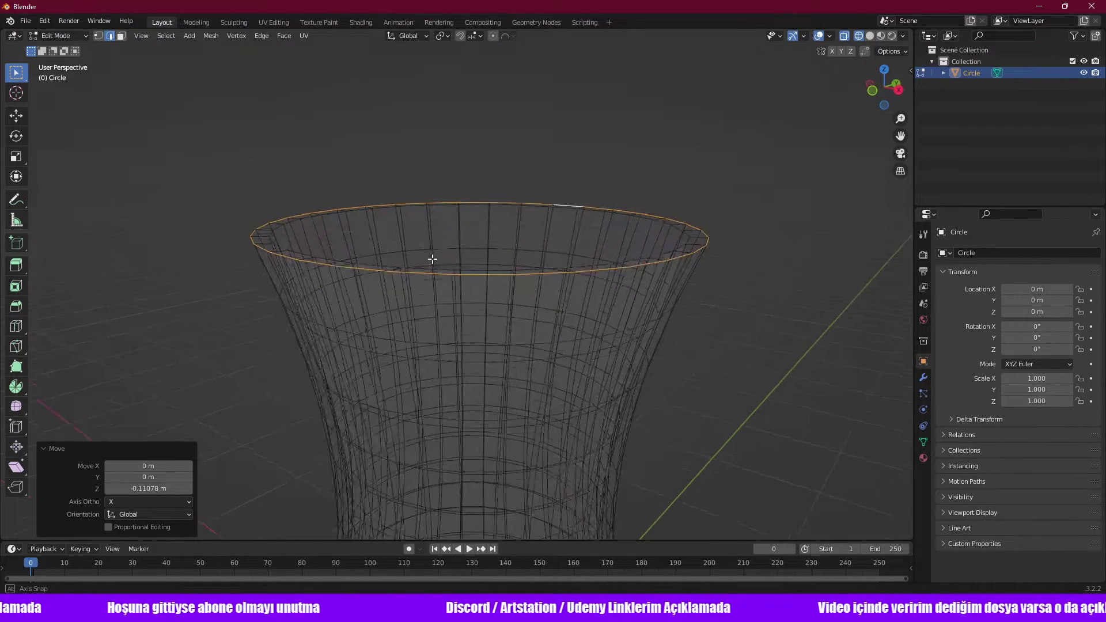
Turn on the Face Orientation overlay and switch to solid shading.
left_click(830, 36)
left_click(759, 257)
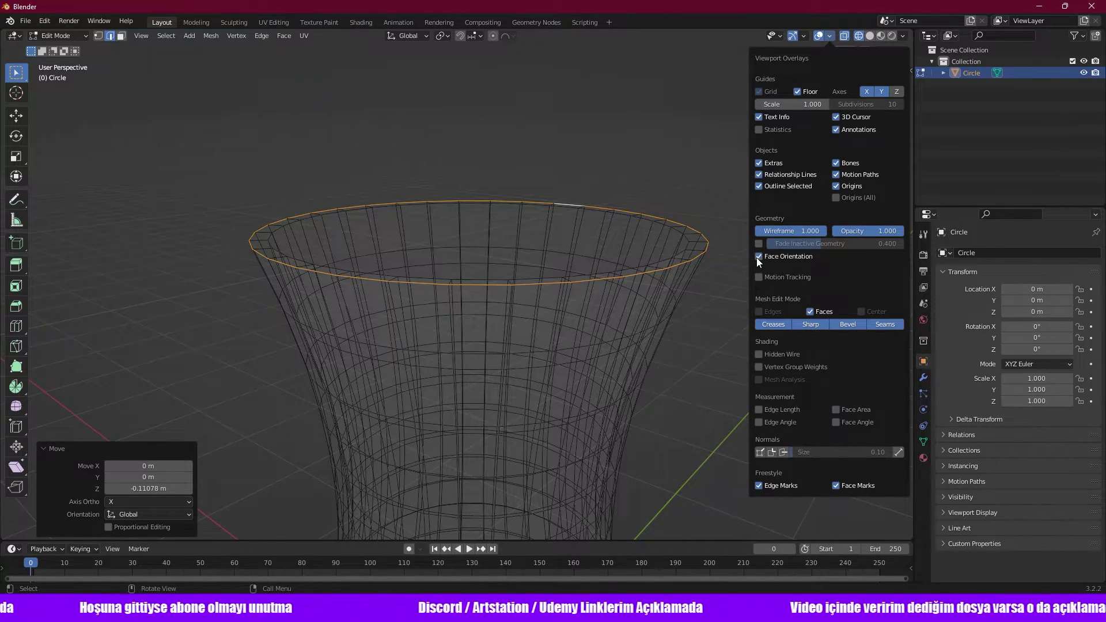
key("z")
scroll(665, 295, "up", 3)
scroll(662, 306, "down", 2)
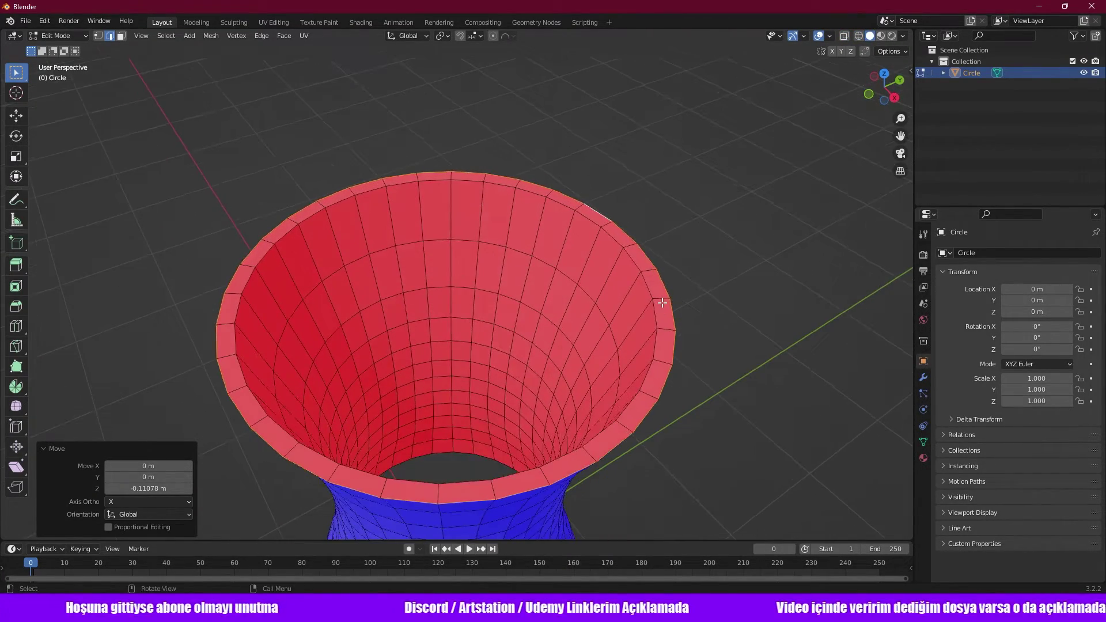
middle_click_drag(663, 303, 691, 272)
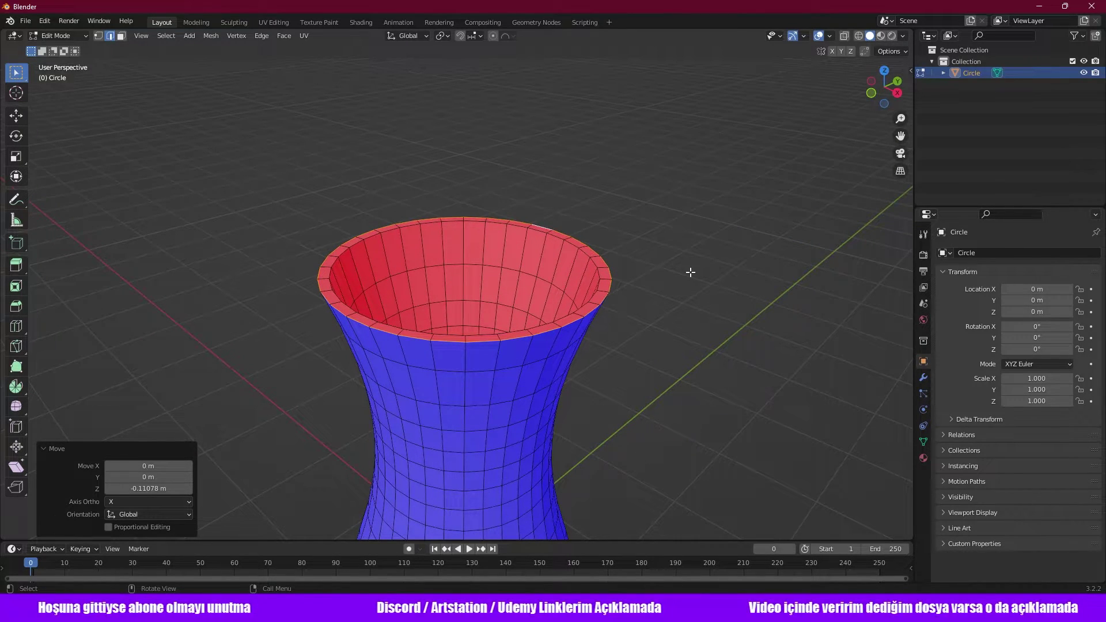
Select the whole mesh and run Recalculate Outside on its normals.
key("a")
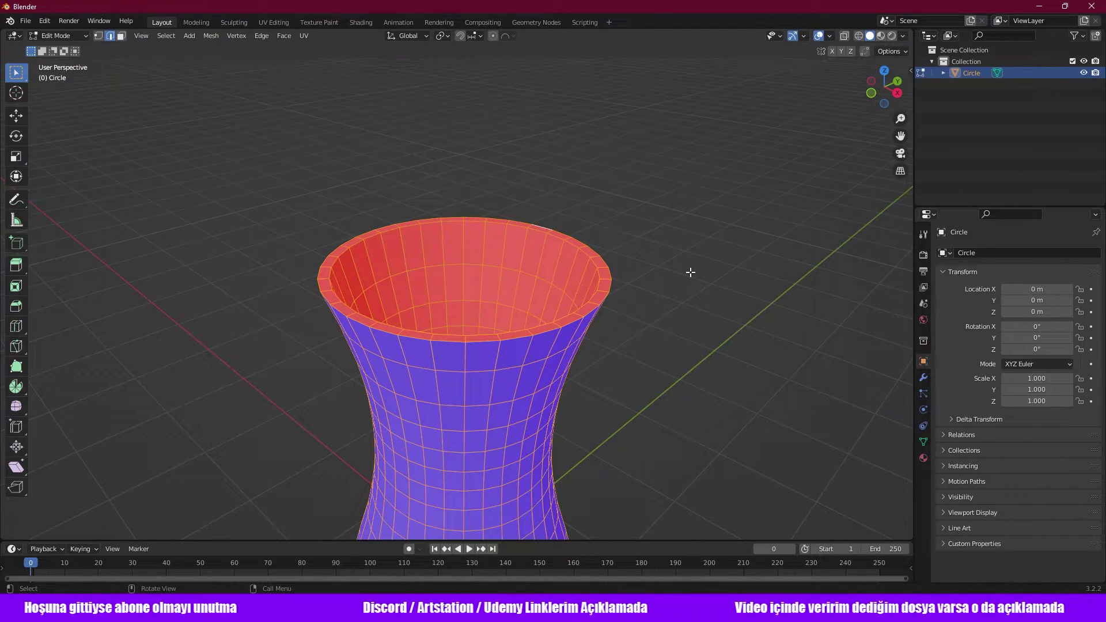
key("F3")
type("rec")
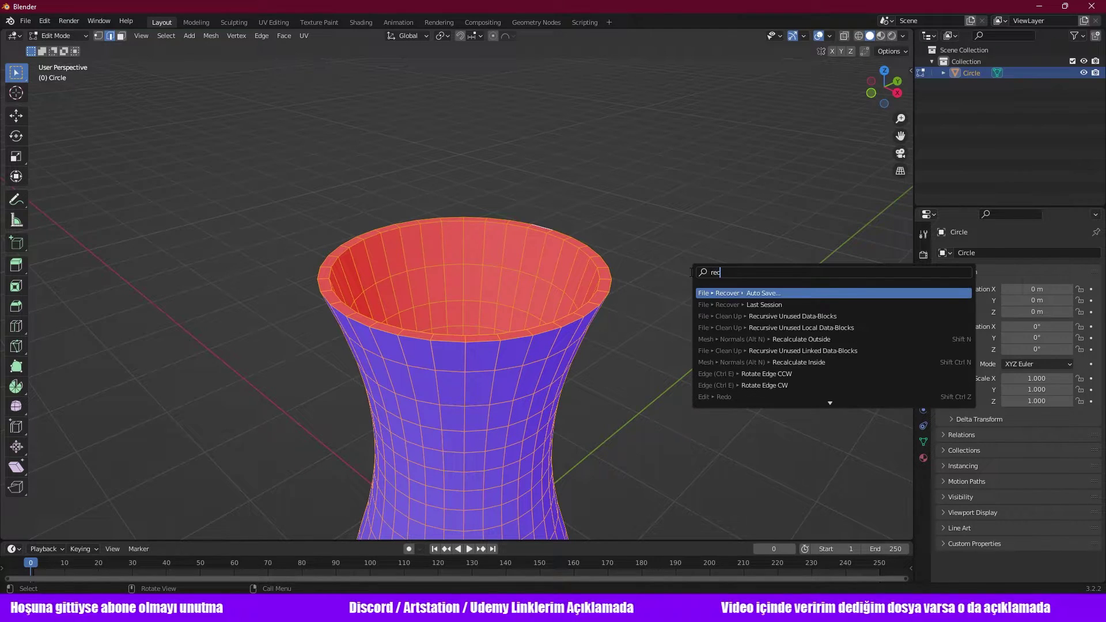
type("a")
key("Return")
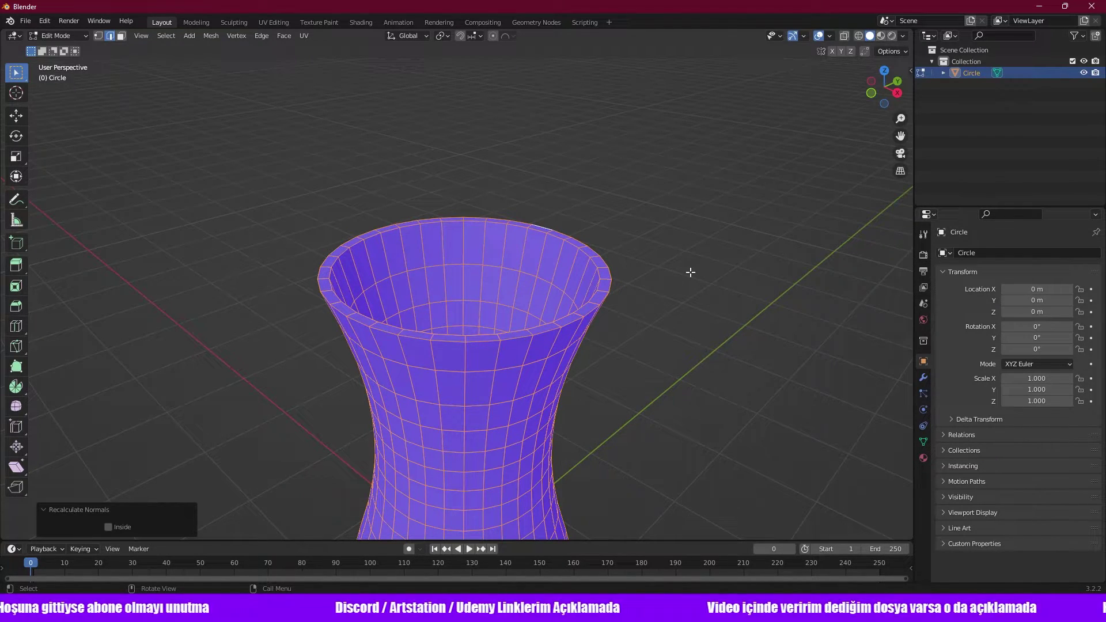
Deselect all and bevel the top rim edge loop with three segments.
key("alt+a")
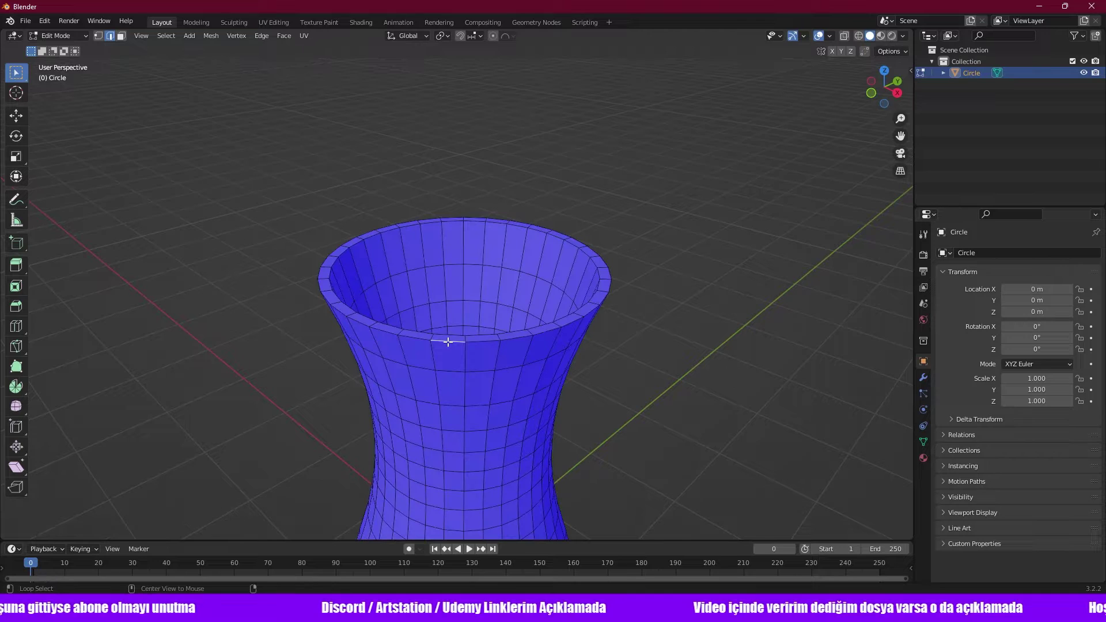
left_click(450, 342, "alt")
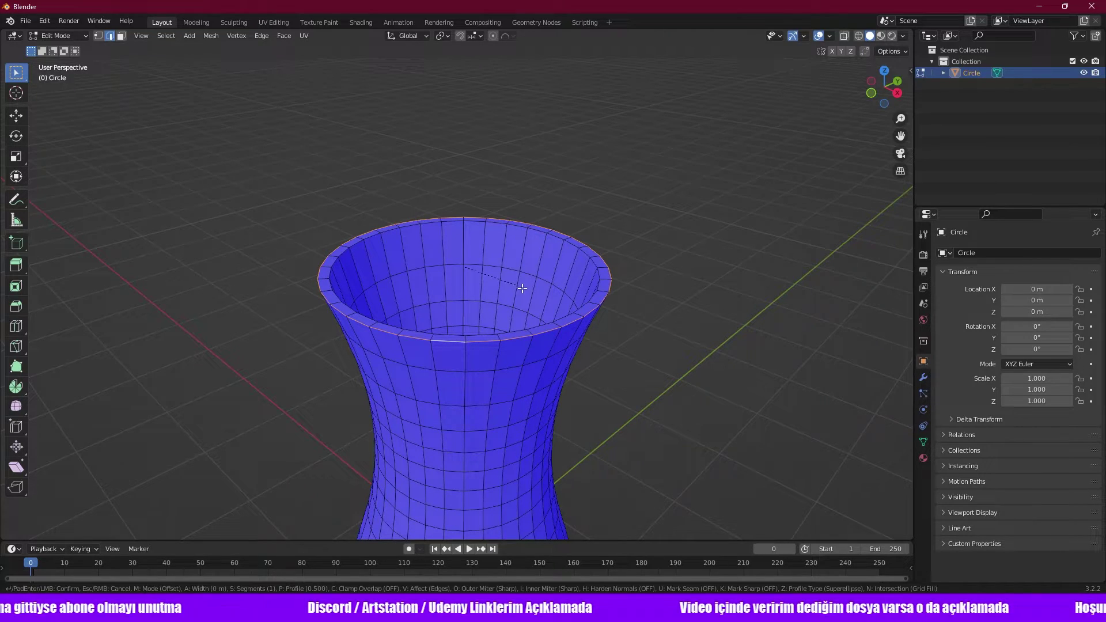
key("ctrl+b")
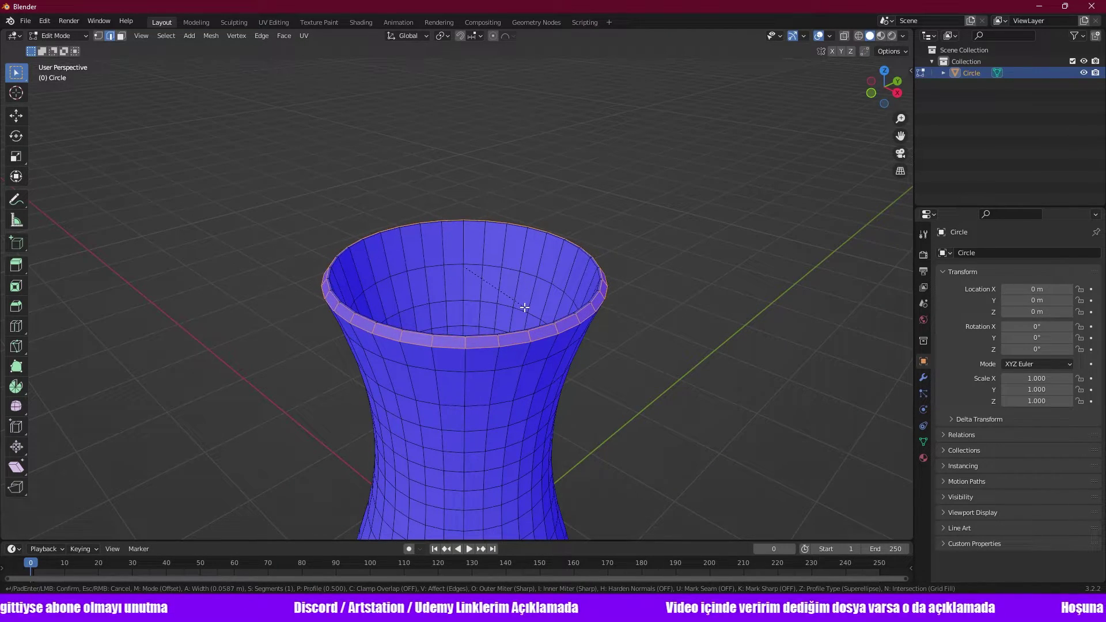
scroll(523, 310, "up", 1)
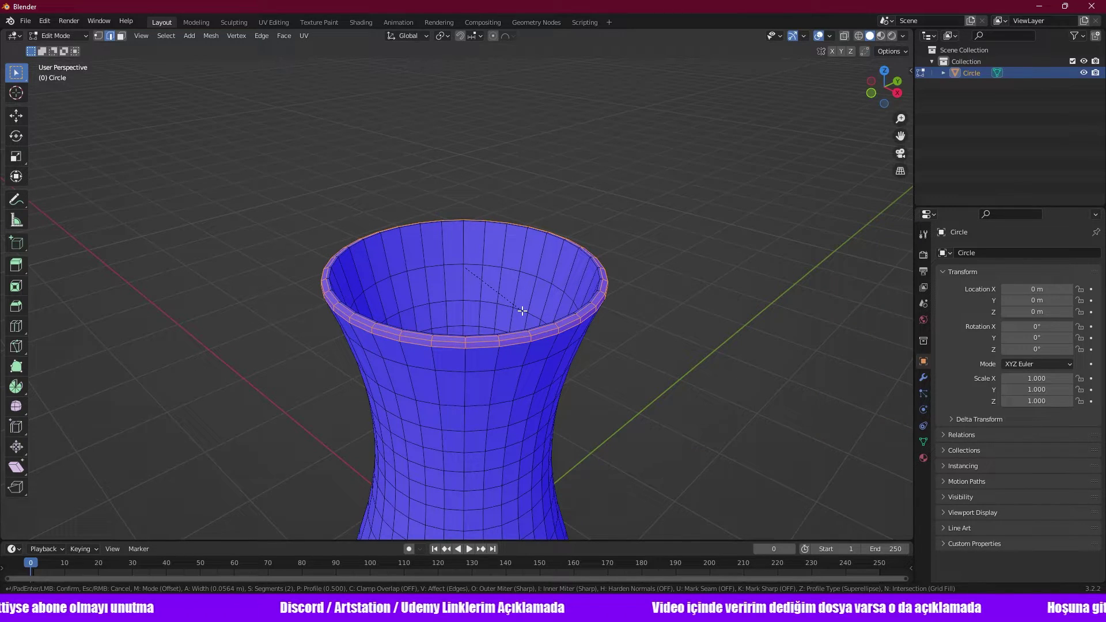
scroll(522, 311, "up", 1)
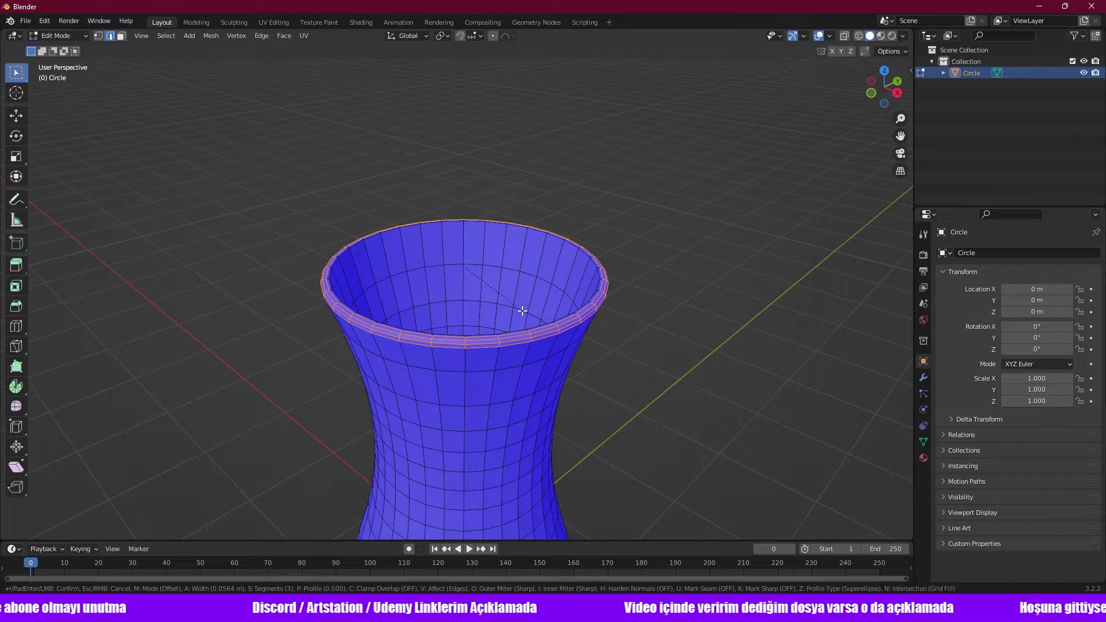
left_click(522, 311)
Bevel another rim edge loop about 0.03 m wide, then inspect and deselect it.
left_click(591, 297, "alt")
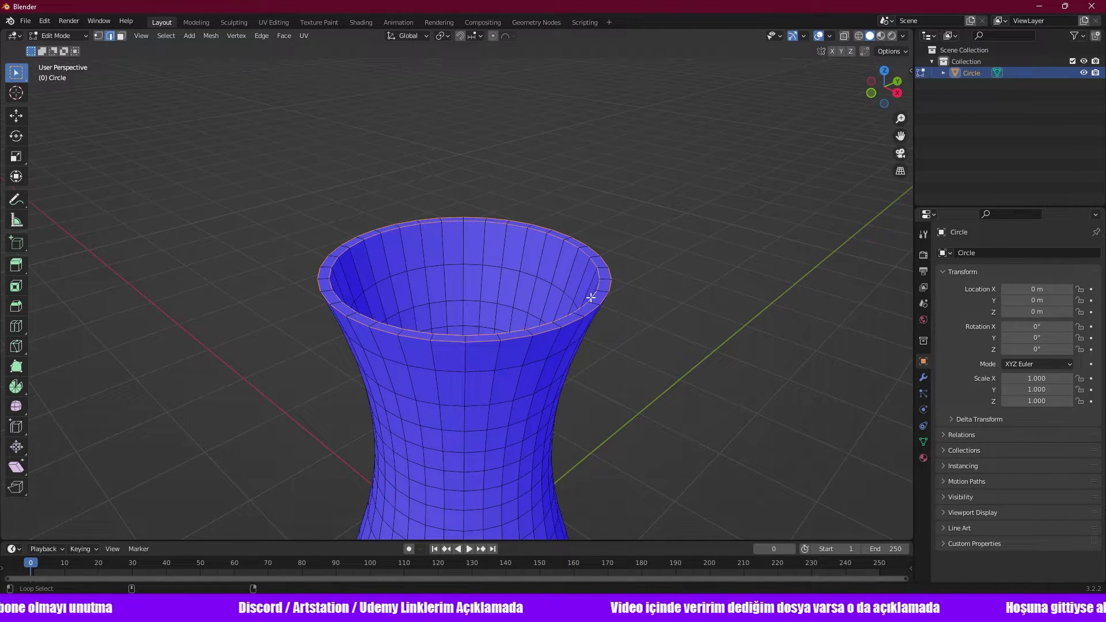
key("ctrl+b")
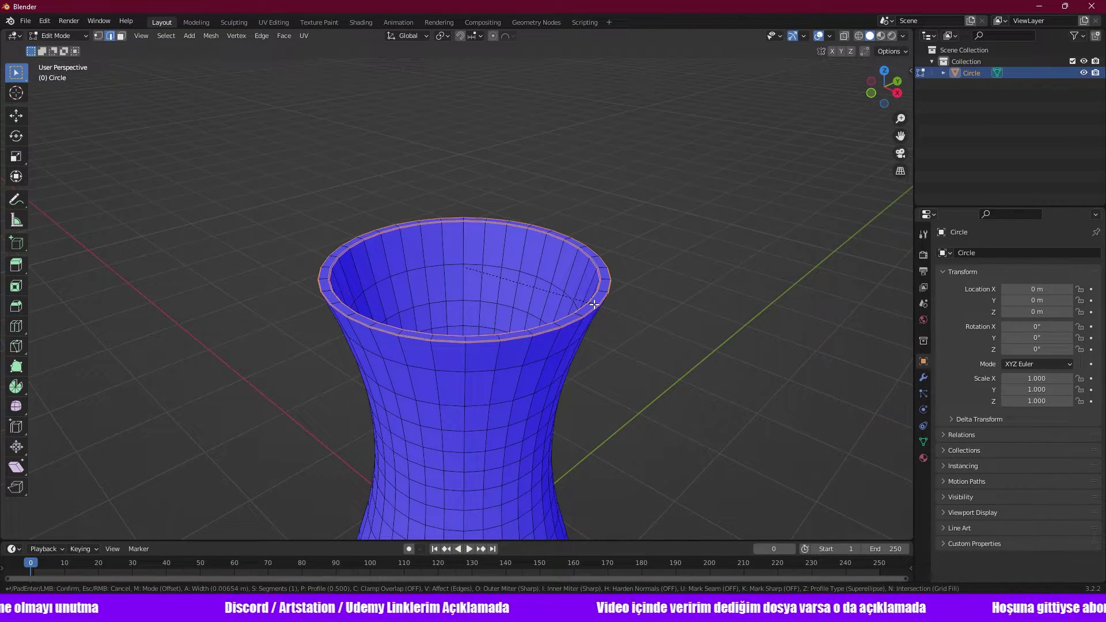
scroll(596, 307, "up", 1)
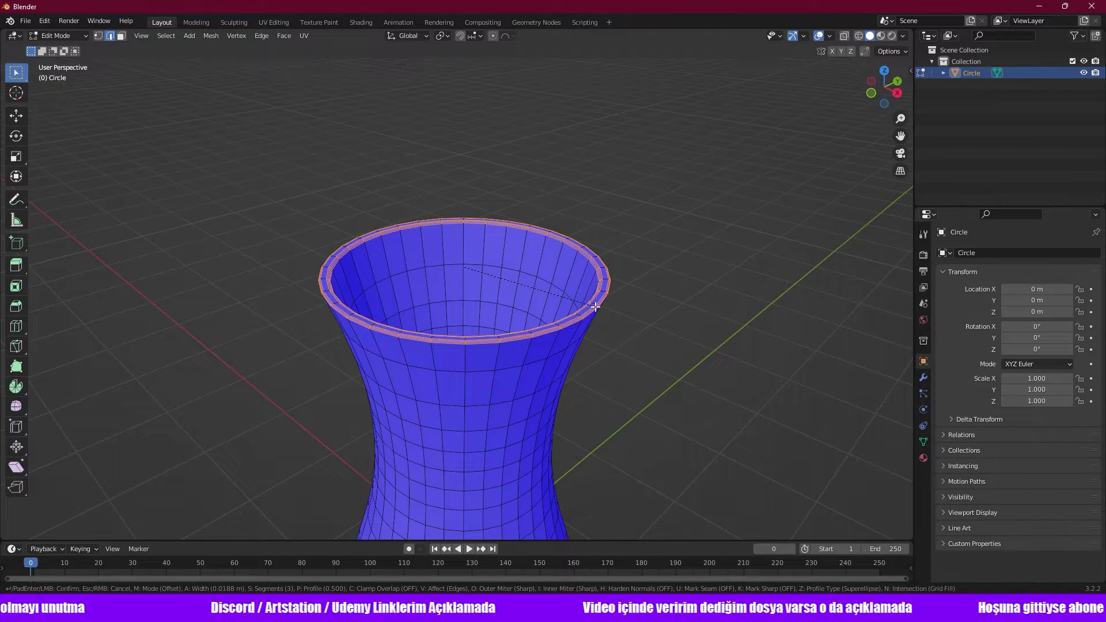
scroll(594, 308, "up", 1)
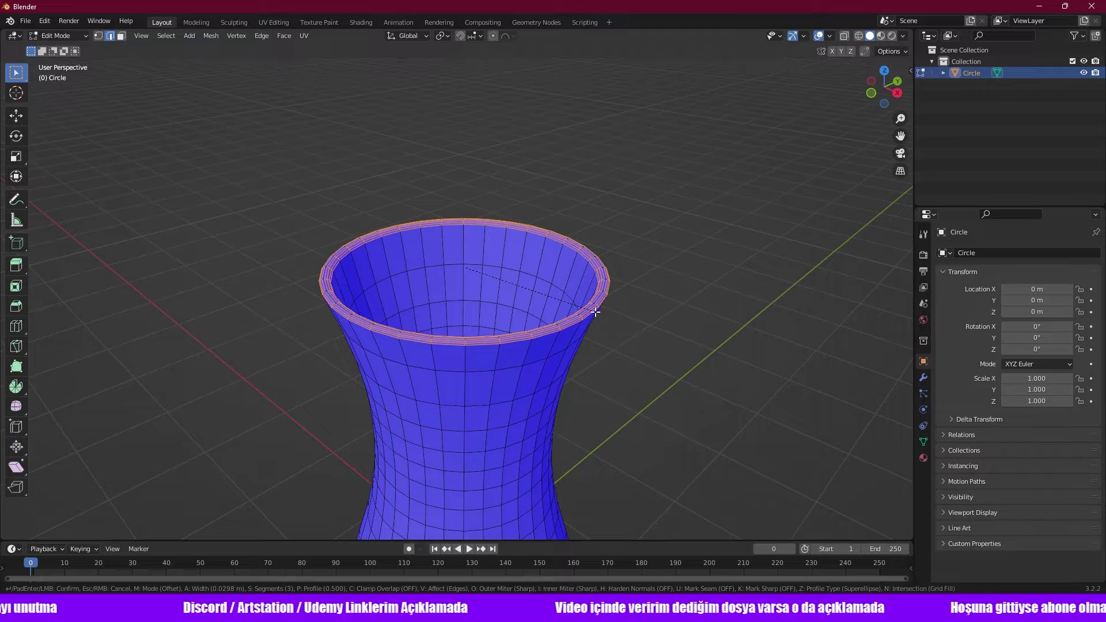
left_click(596, 312)
scroll(582, 309, "up", 3)
scroll(559, 306, "up", 2)
middle_click_drag(548, 307, 525, 292)
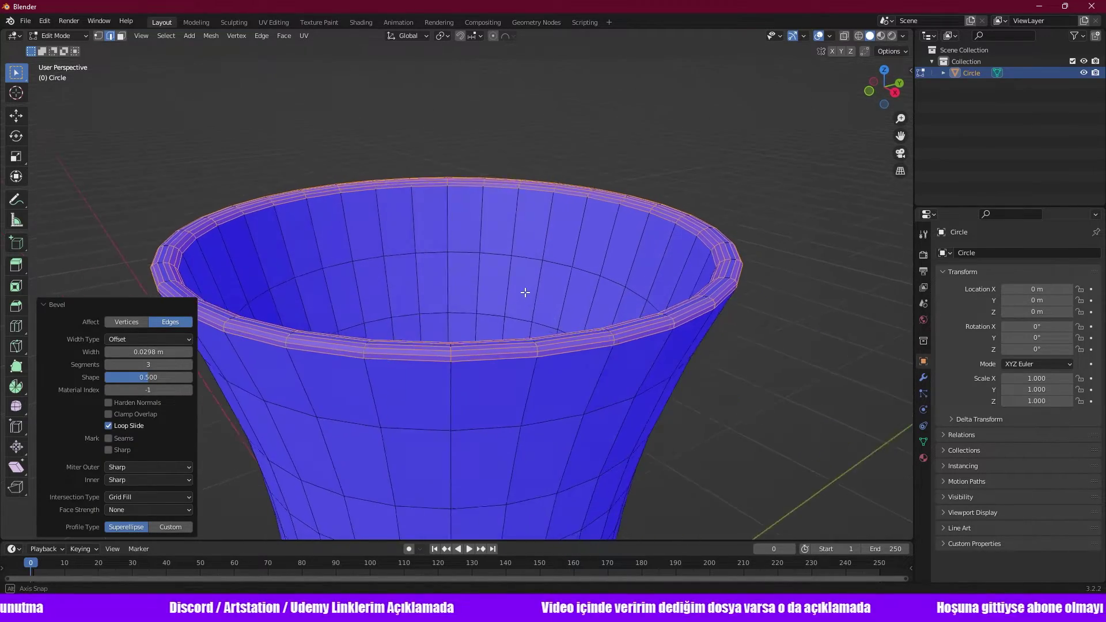
left_click(779, 281)
mouse_move(680, 314)
middle_mouse_down()
mouse_move(634, 306)
mouse_move(632, 289)
mouse_move(540, 227)
middle_mouse_up()
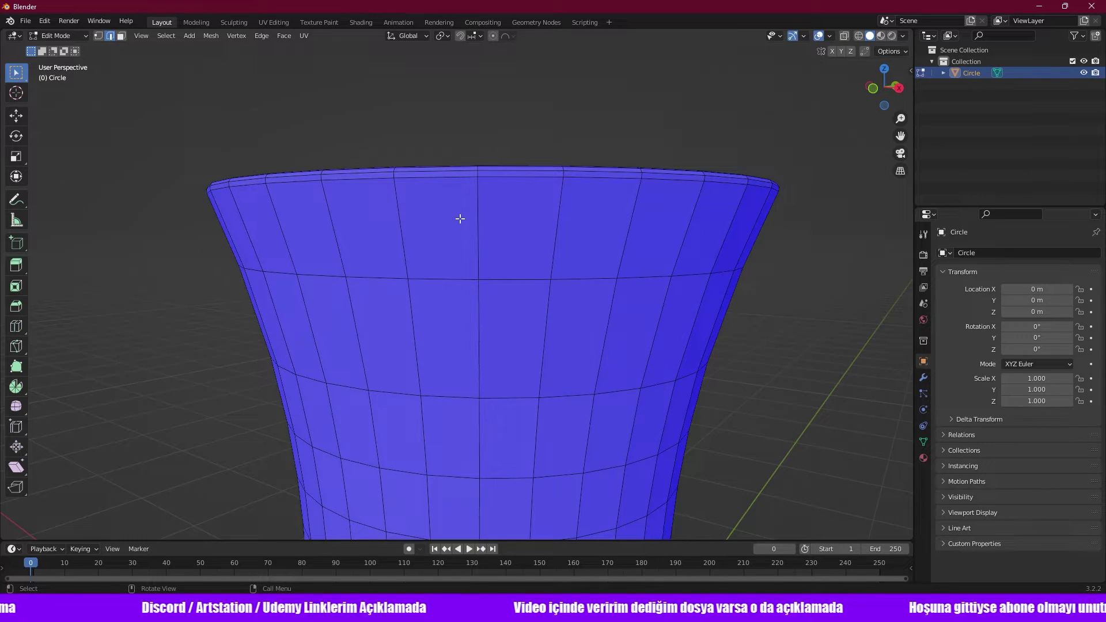
Add a loop cut just below the vase rim.
key("ctrl+r")
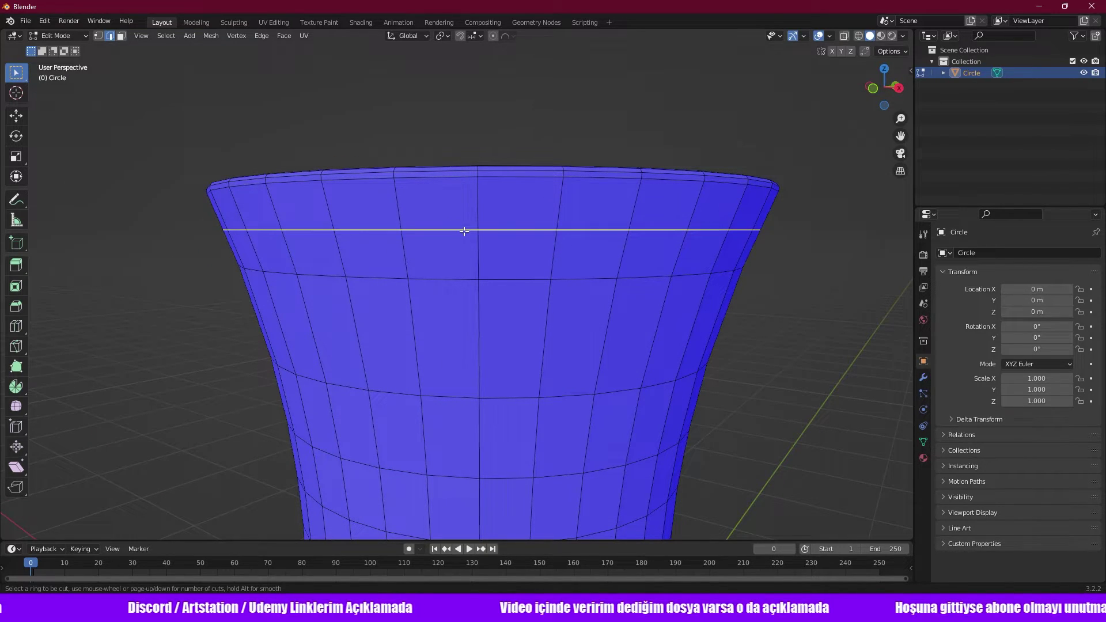
left_click(461, 230)
left_click(477, 191)
Switch to wireframe in front orthographic view and frame the rim.
middle_click_drag(477, 190, 588, 244)
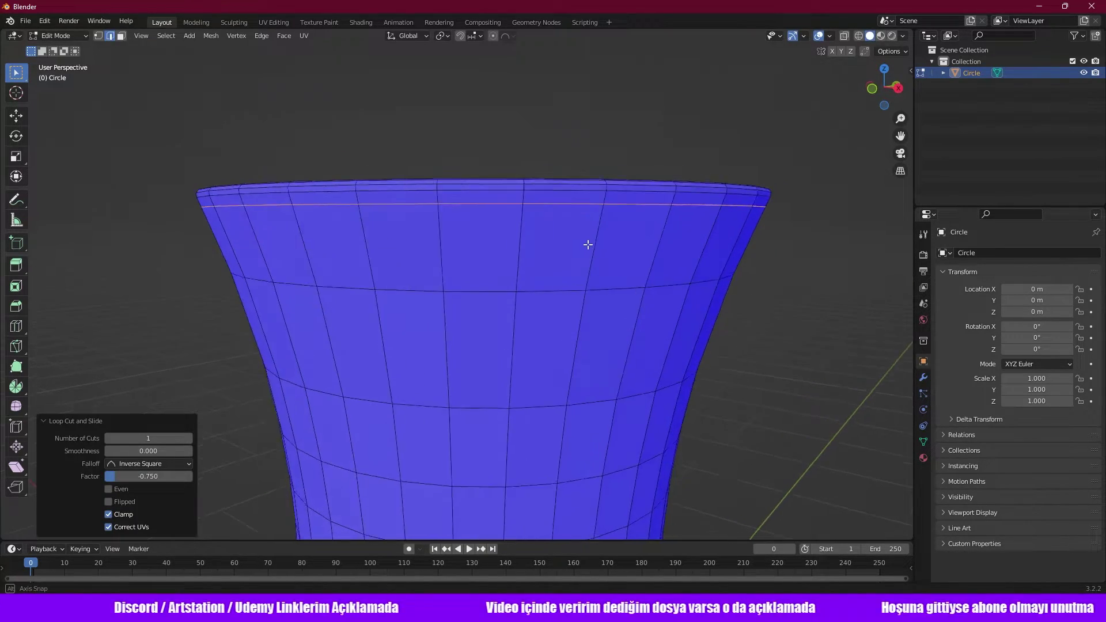
key("z")
left_click(343, 232)
middle_click_drag(514, 263, 558, 257)
scroll(526, 255, "up", 2)
scroll(489, 219, "up", 2)
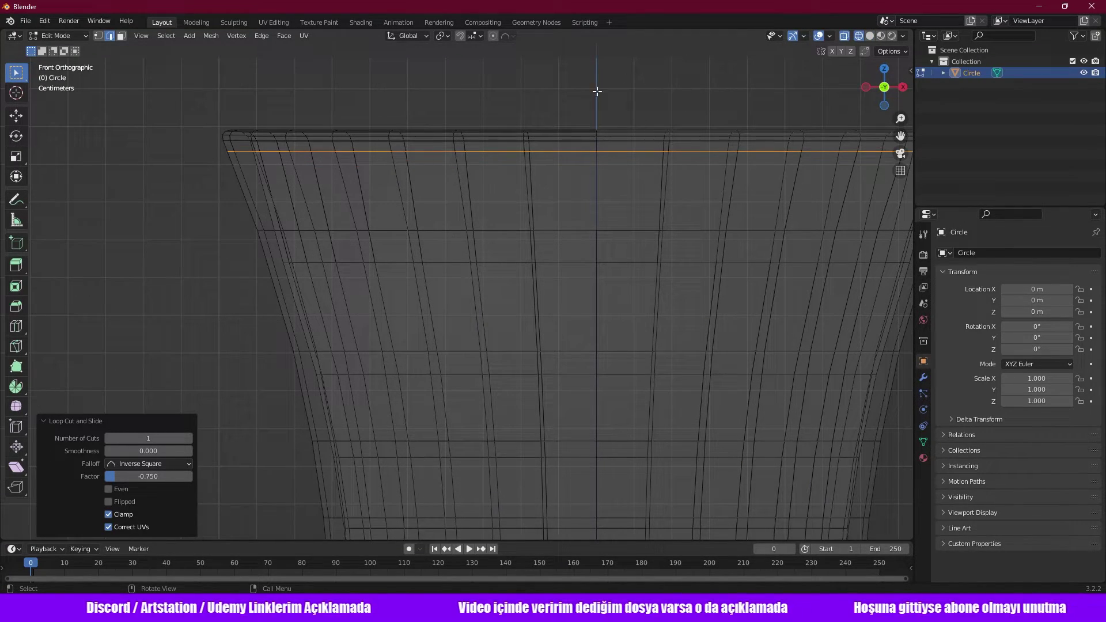
scroll(227, 127, "up", 3)
scroll(204, 129, "down", 2)
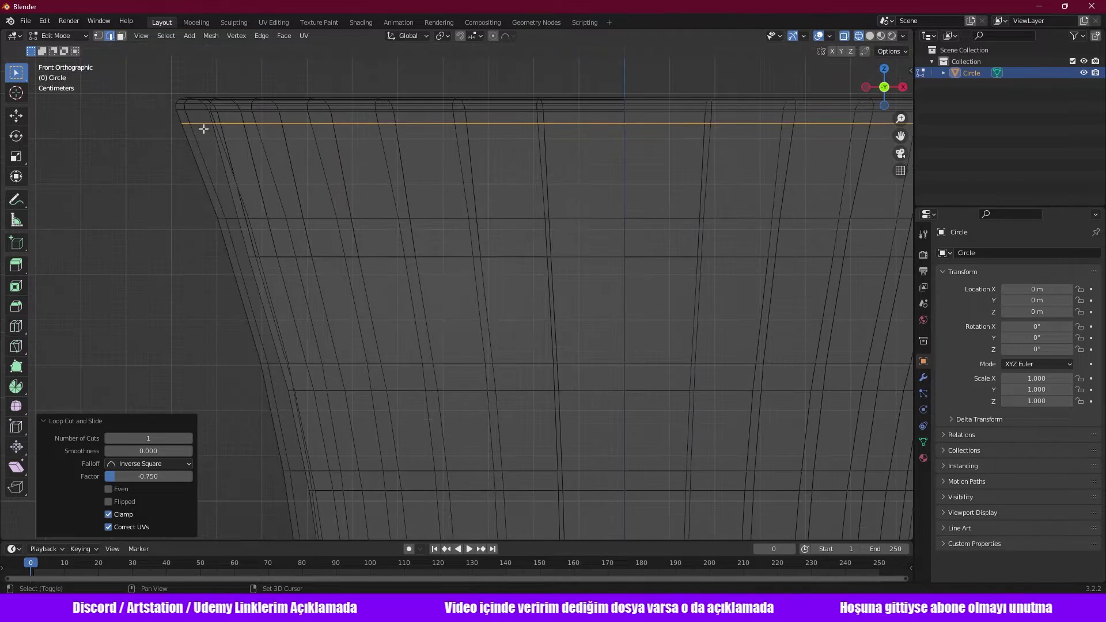
middle_click_drag(204, 129, 284, 197, "shift")
scroll(247, 166, "up", 2)
middle_click_drag(248, 166, 321, 215, "shift")
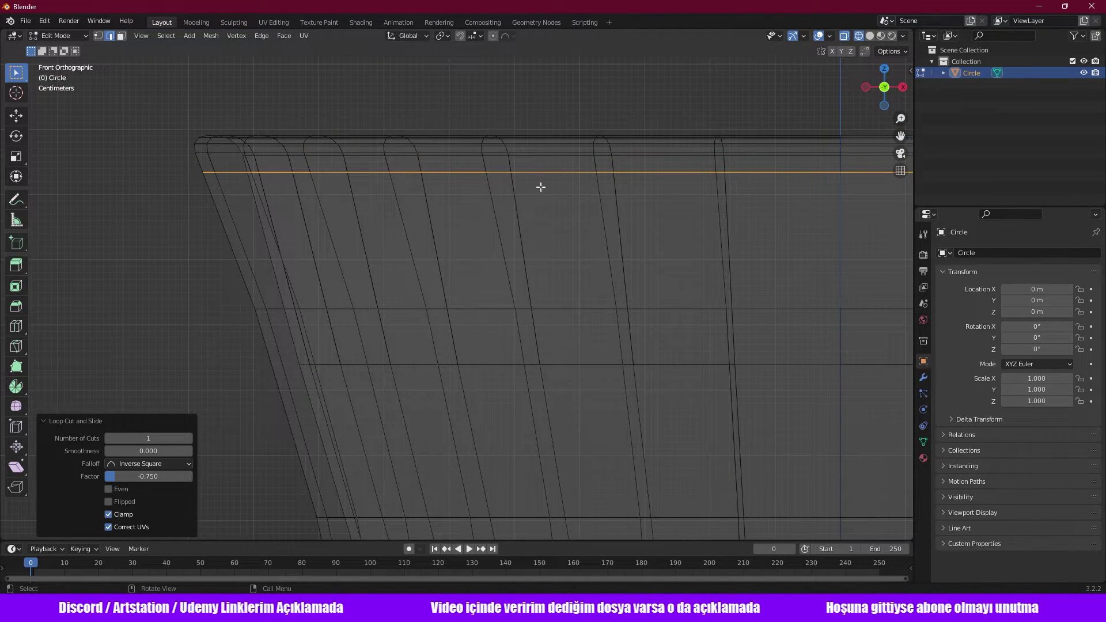
Scale the new loop to 0.968 and slide it along the surface.
key("s")
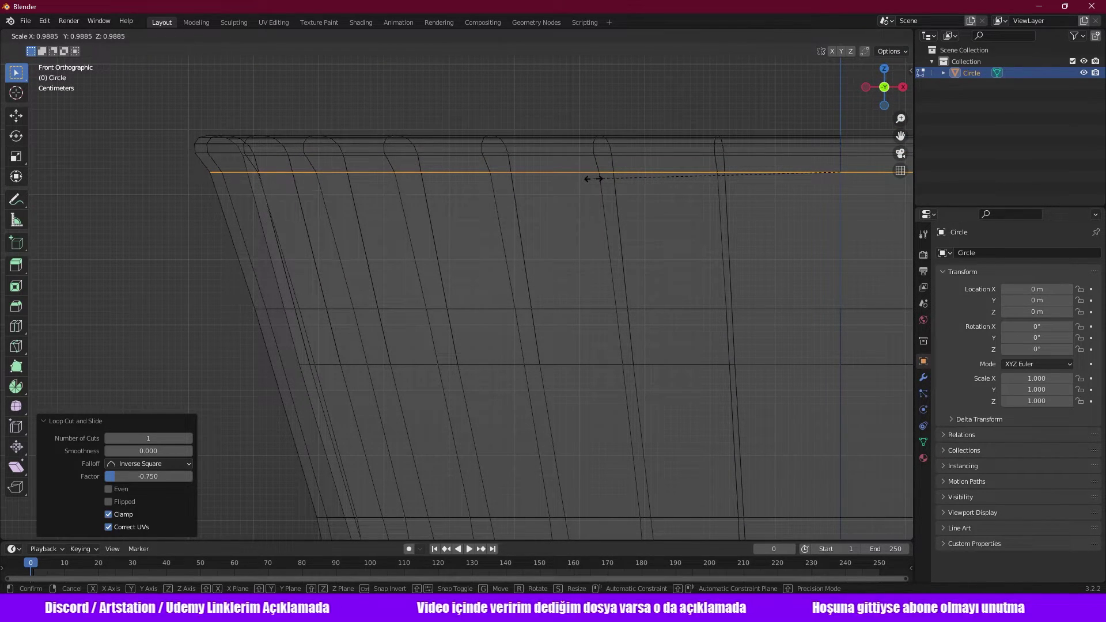
left_click(599, 178)
key("g")
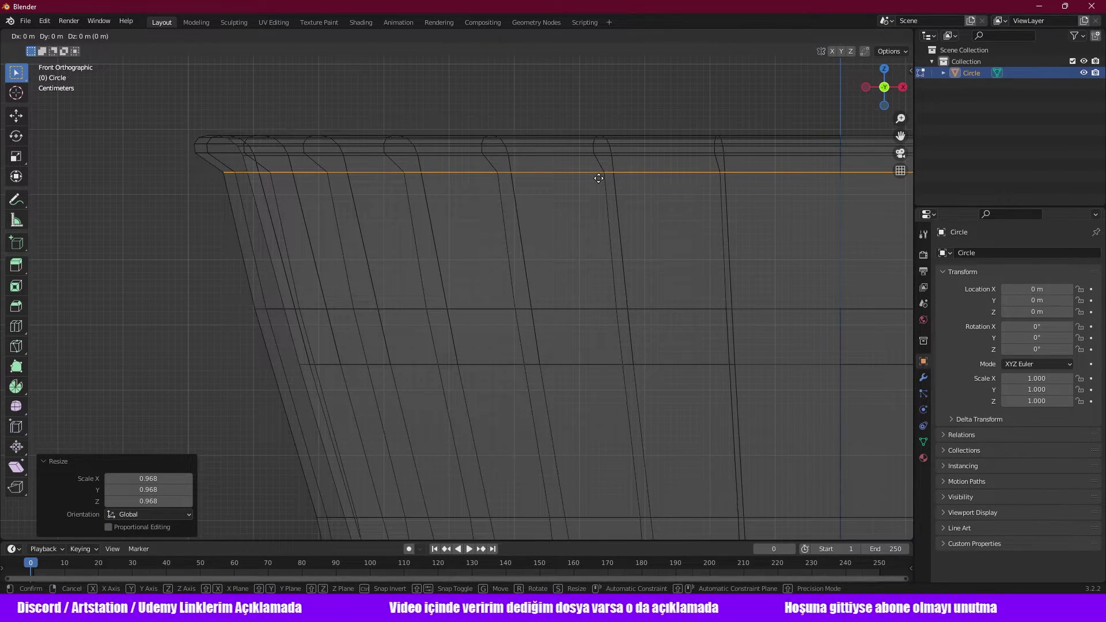
key("g")
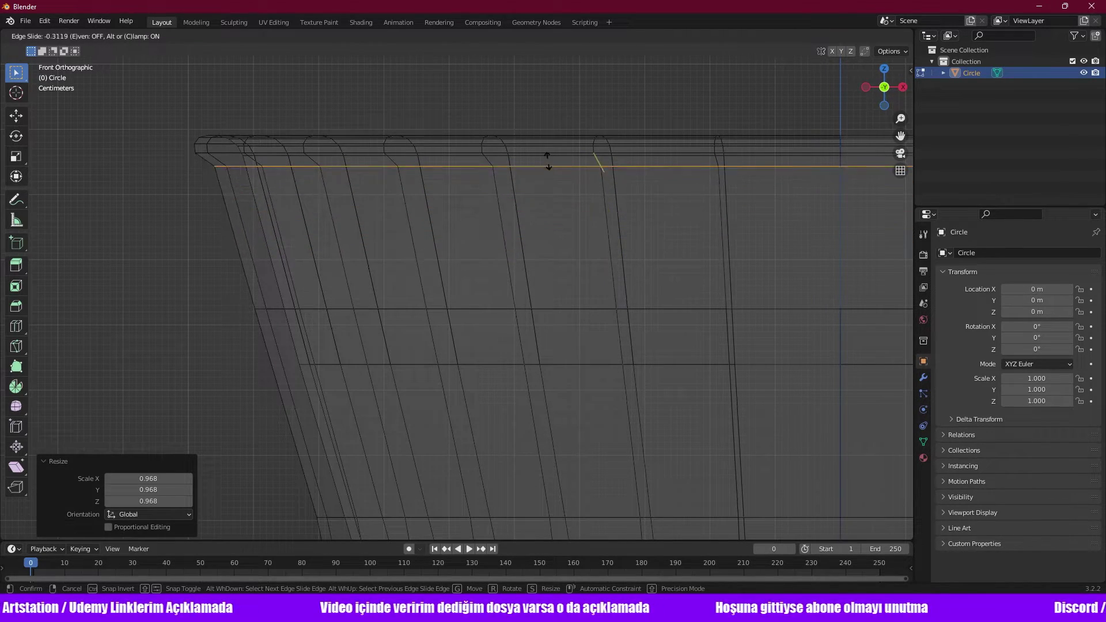
left_click(583, 180)
Raise the loop about 0.02 m along Z.
key("g")
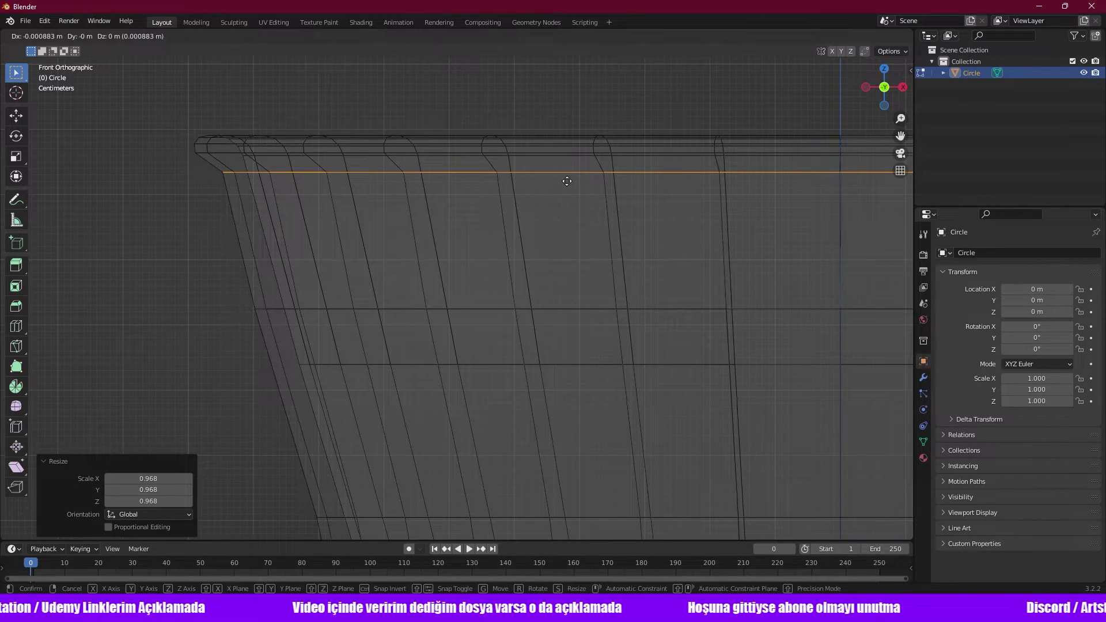
key("z")
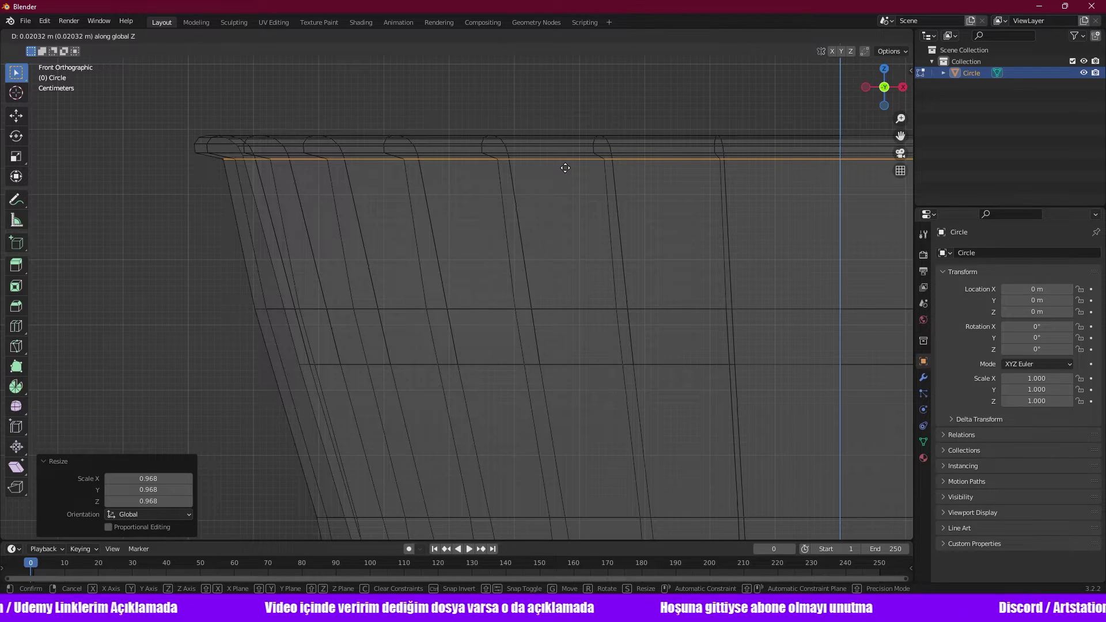
left_click(566, 168)
scroll(565, 190, "down", 2)
middle_click_drag(565, 208, 545, 232)
Return to solid shading and select the whole rim edge loop.
key("shift+z")
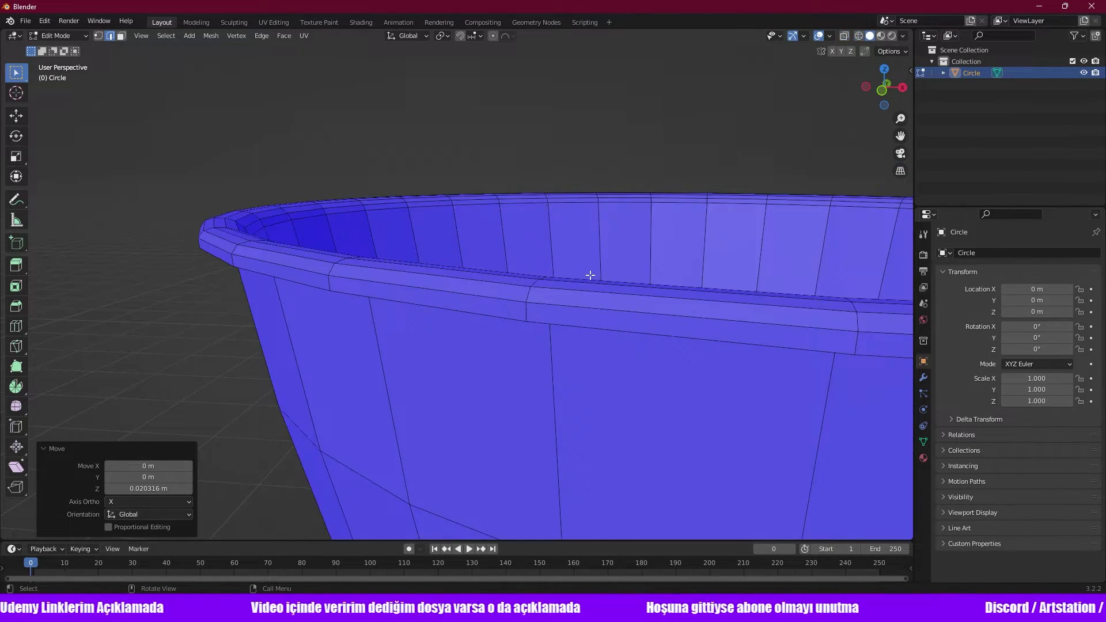
scroll(591, 275, "down", 3)
mouse_move(749, 247)
middle_mouse_down()
mouse_move(741, 309)
mouse_move(725, 282)
middle_mouse_up()
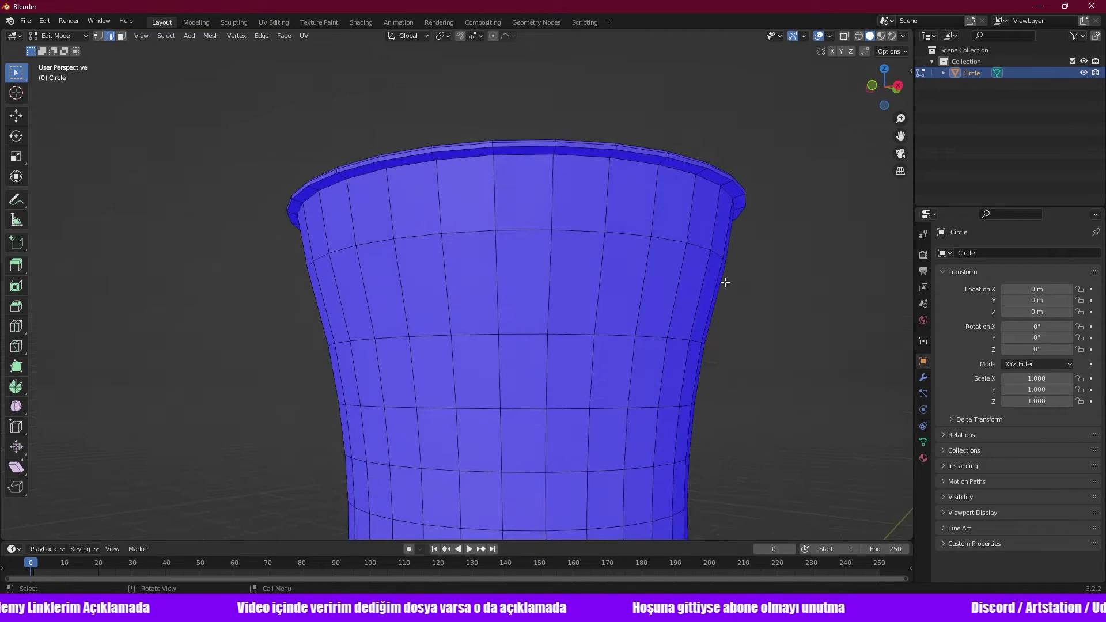
scroll(582, 173, "up", 3)
middle_click_drag(556, 97, 551, 218, "shift")
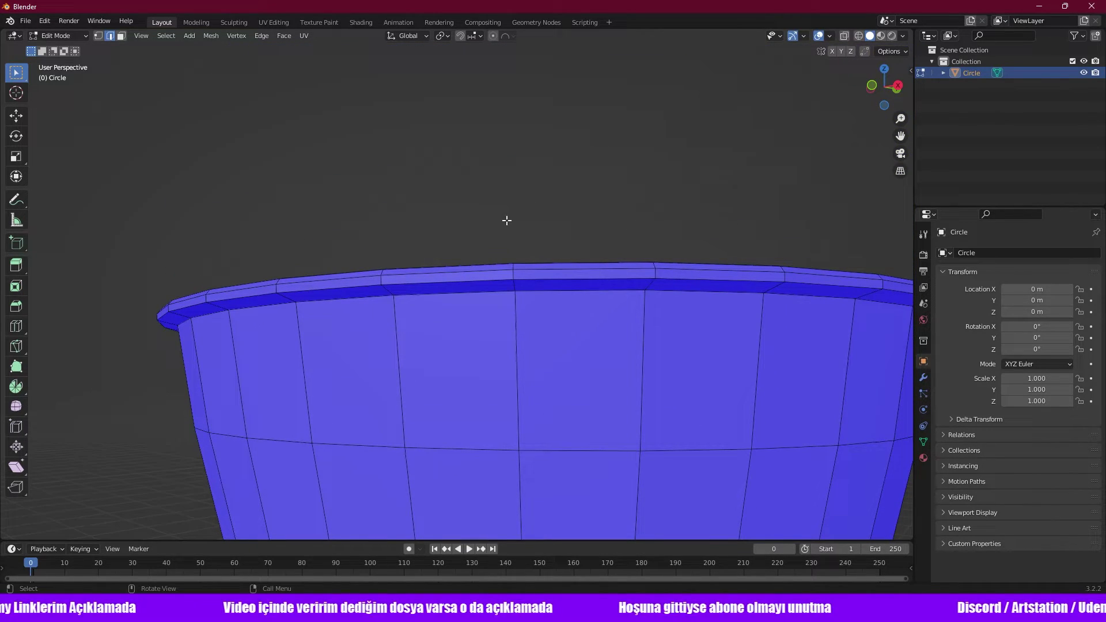
left_click(450, 282)
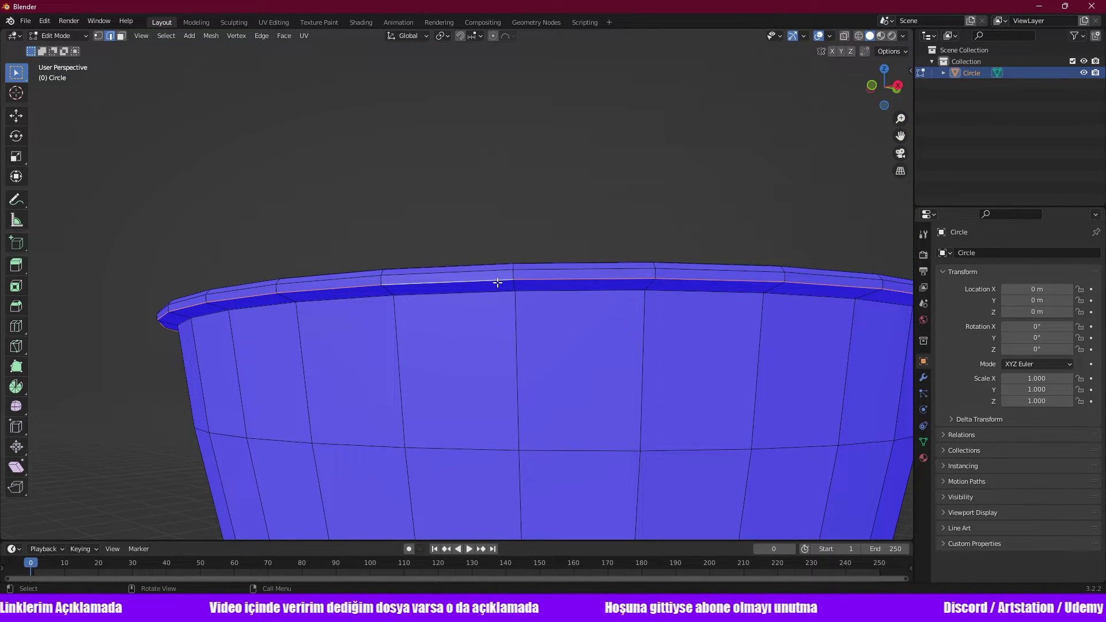
Bevel the rim edge loop with two segments and return to Object Mode.
key("ctrl+b")
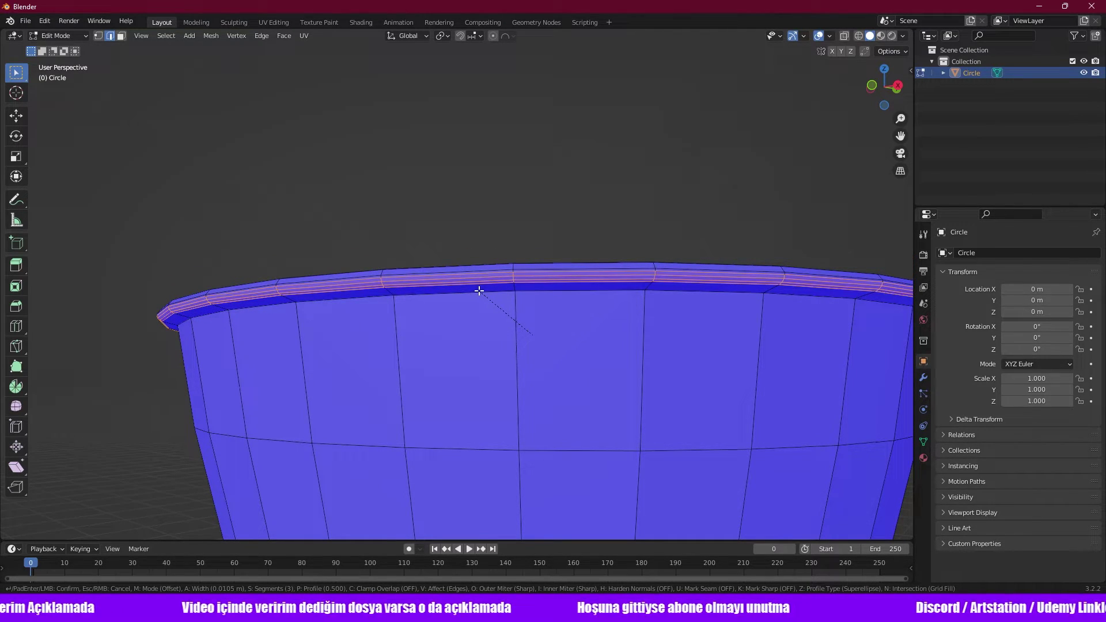
scroll(481, 290, "down", 1)
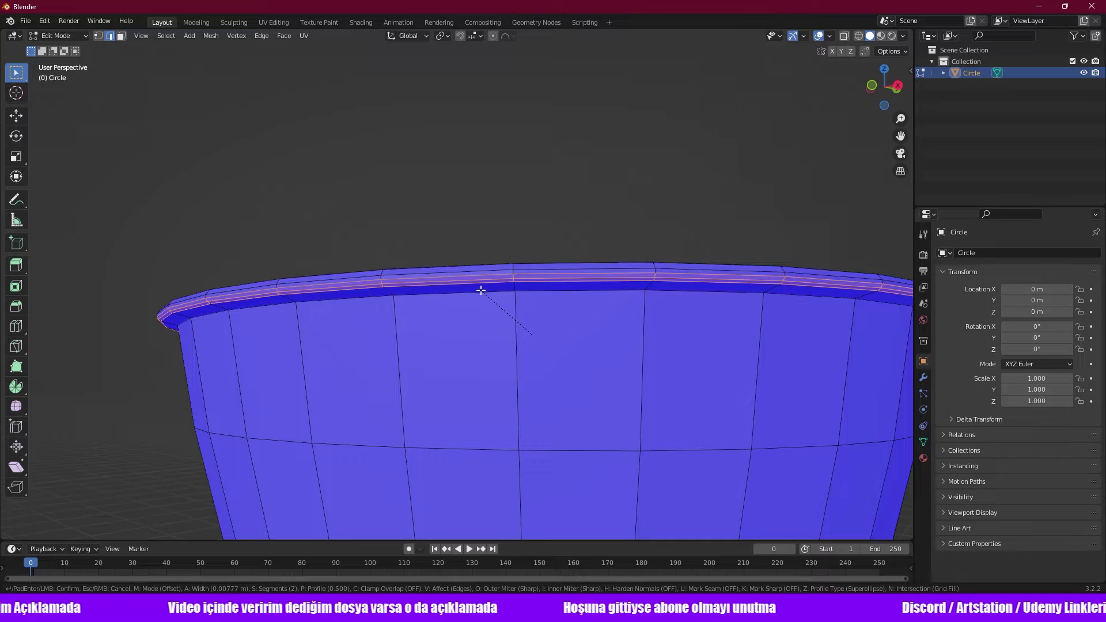
left_click(482, 290)
mouse_move(479, 290)
middle_mouse_down()
mouse_move(609, 364)
mouse_move(592, 275)
mouse_move(630, 352)
mouse_move(575, 308)
mouse_move(524, 306)
mouse_move(493, 238)
middle_mouse_up()
key("Tab")
scroll(574, 346, "down", 2)
scroll(605, 391, "down", 2)
right_click(467, 269)
Apply Shade Smooth to the vase.
left_click(465, 269)
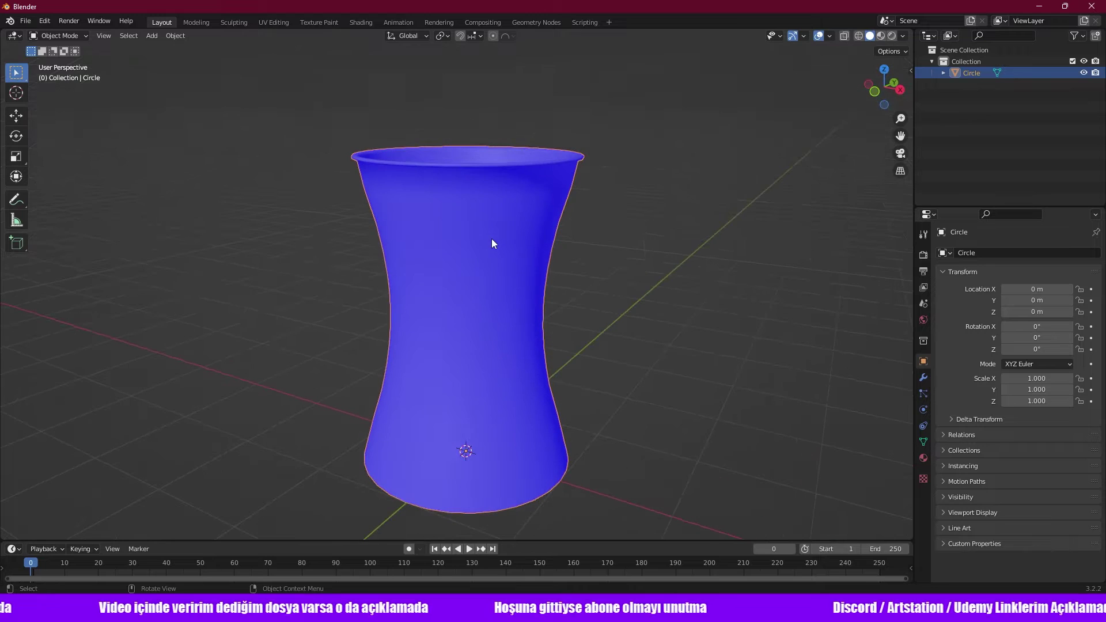
scroll(447, 278, "up", 2)
middle_click_drag(425, 215, 406, 181)
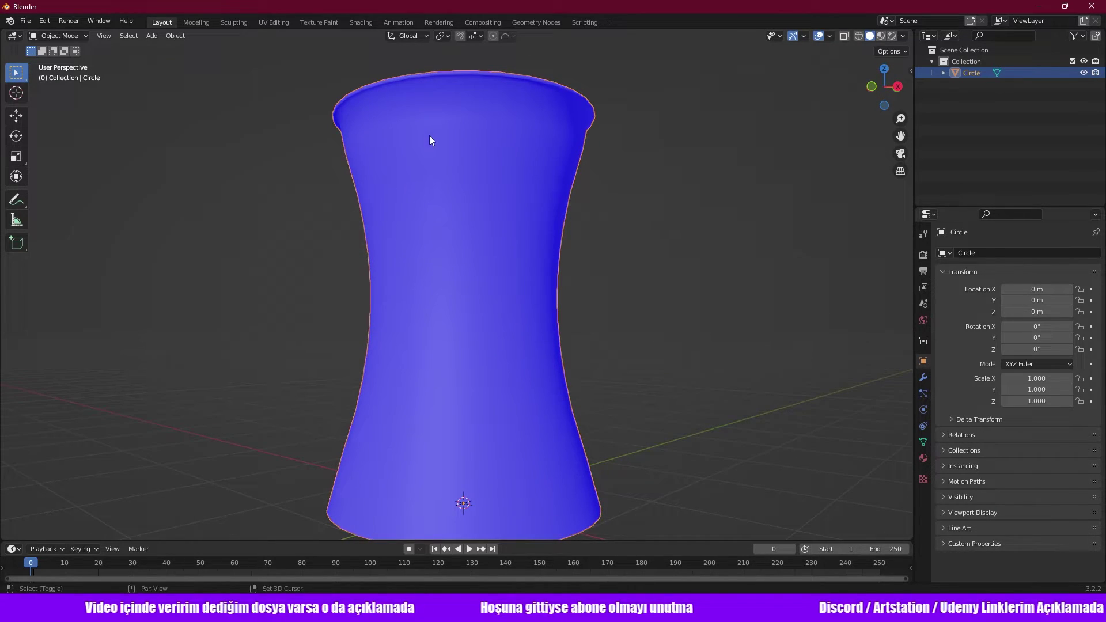
mouse_move(430, 137)
middle_mouse_down("shift")
mouse_move(476, 340)
mouse_move(617, 364)
middle_mouse_up("shift")
scroll(500, 347, "up", 2)
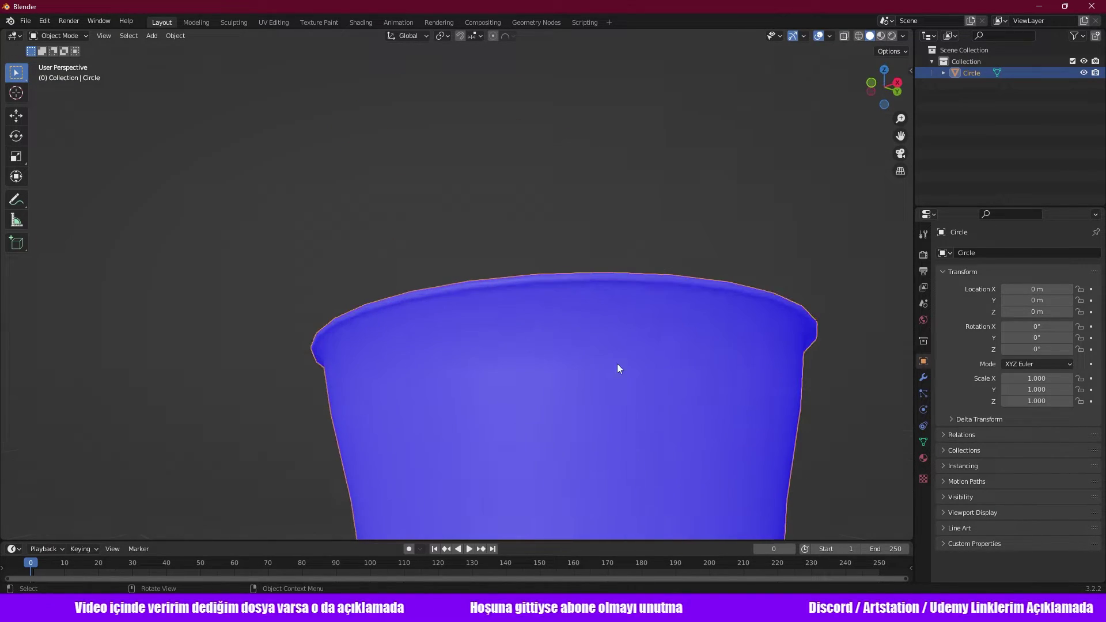
Enable Auto Smooth at 30° under Object Data Properties > Normals.
left_click(922, 442)
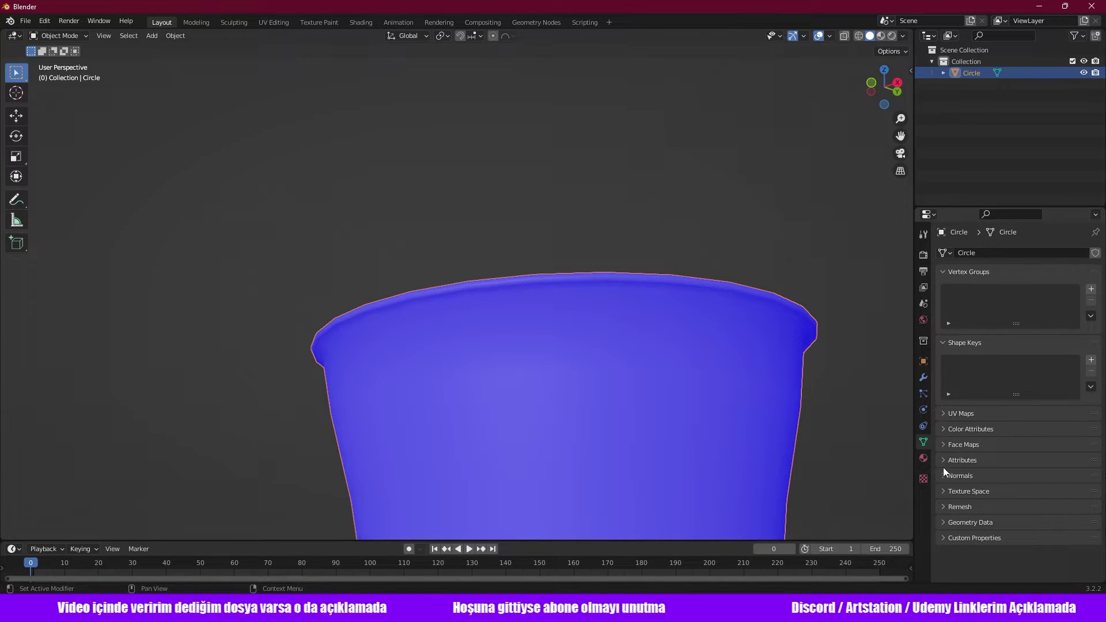
left_click(960, 476)
left_click(1005, 493)
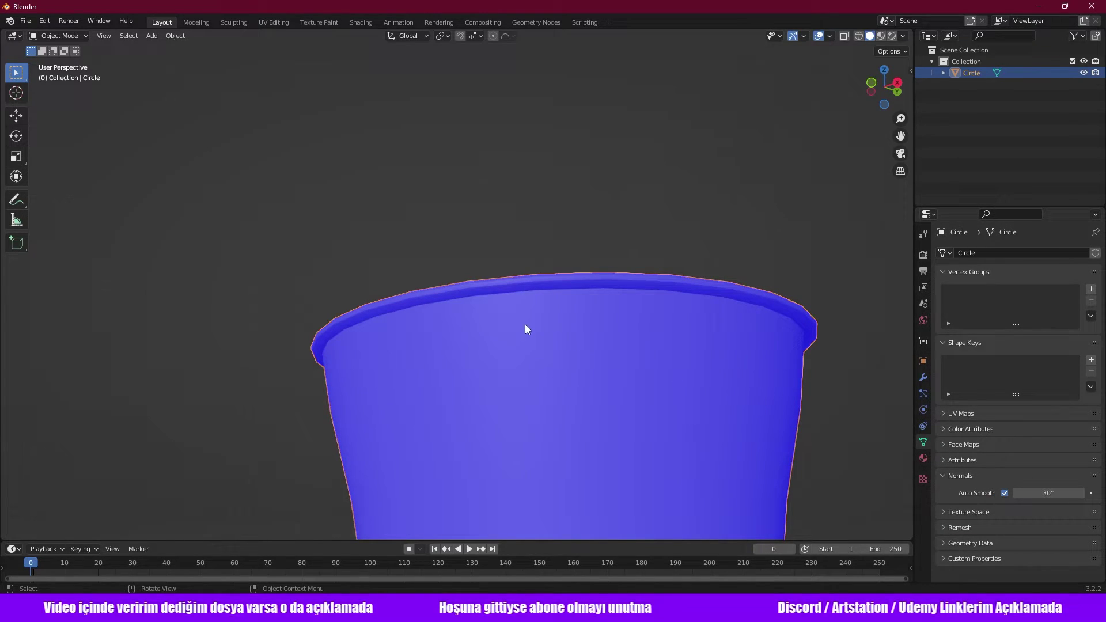
scroll(508, 317, "down", 3)
scroll(489, 310, "down", 2)
scroll(496, 316, "down", 2)
mouse_move(502, 324)
middle_mouse_down()
mouse_move(541, 376)
mouse_move(529, 330)
middle_mouse_up()
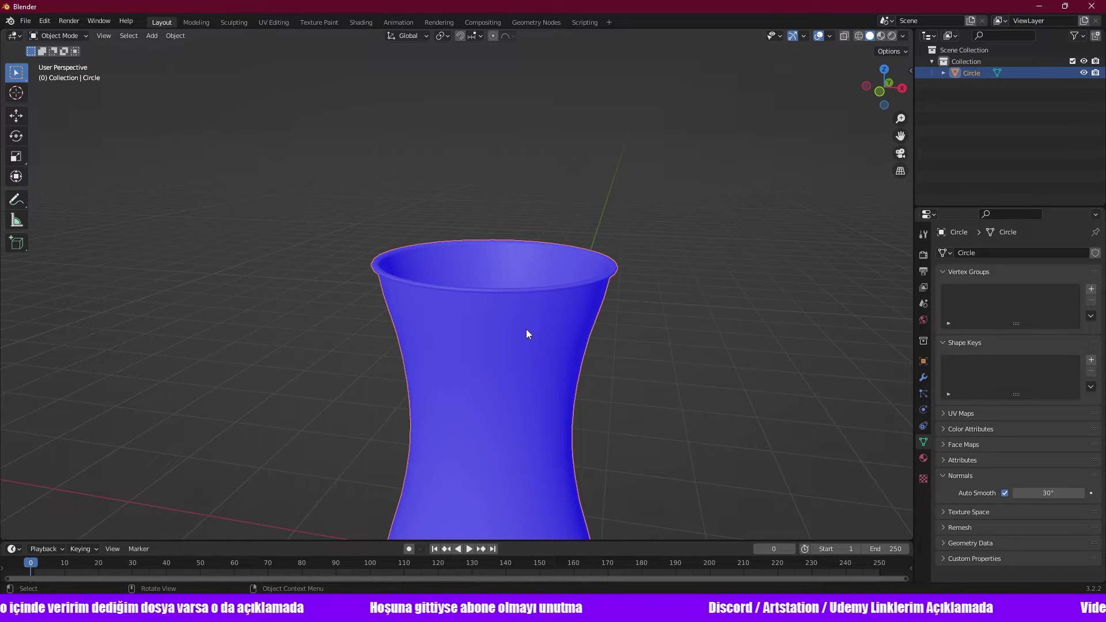
mouse_move(527, 330)
middle_mouse_down()
mouse_move(532, 337)
mouse_move(522, 316)
middle_mouse_up()
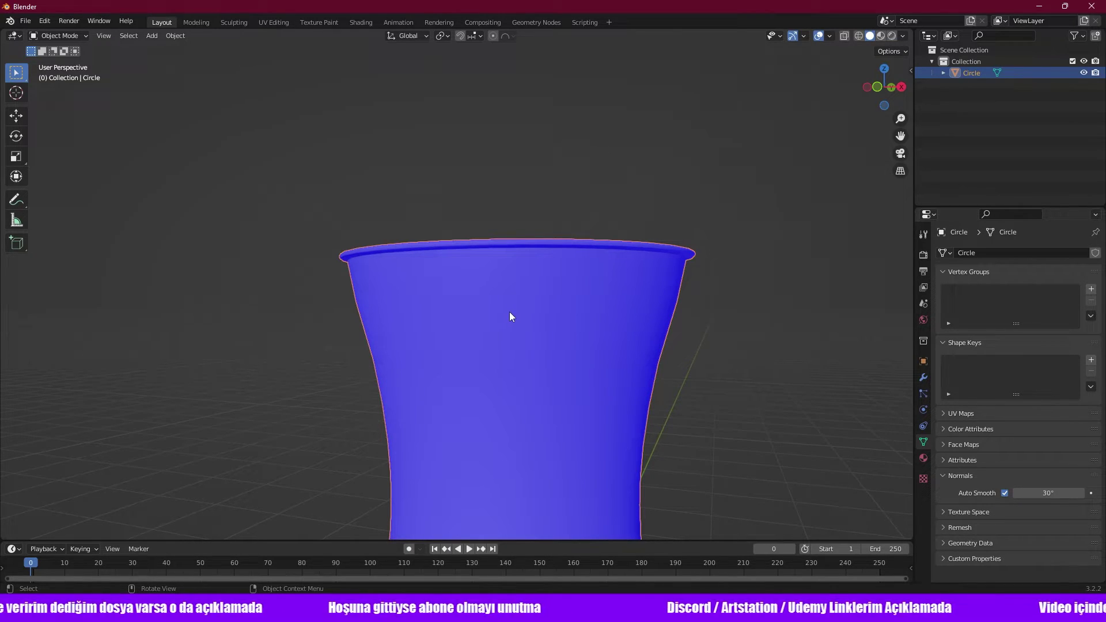
middle_click_drag(509, 302, 504, 288)
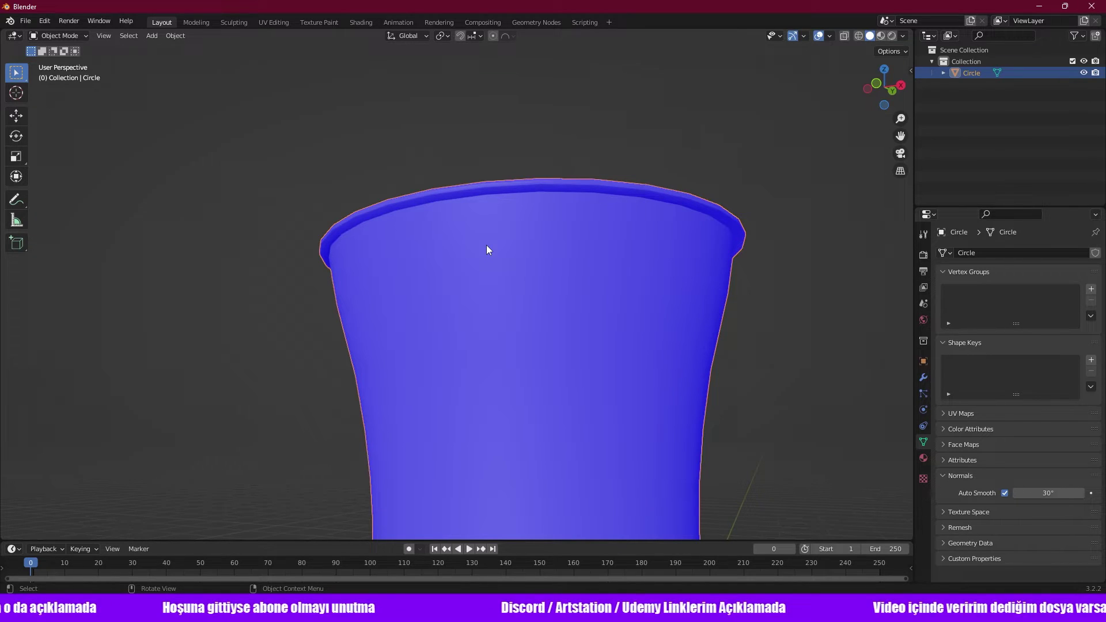
middle_click_drag(487, 244, 513, 287)
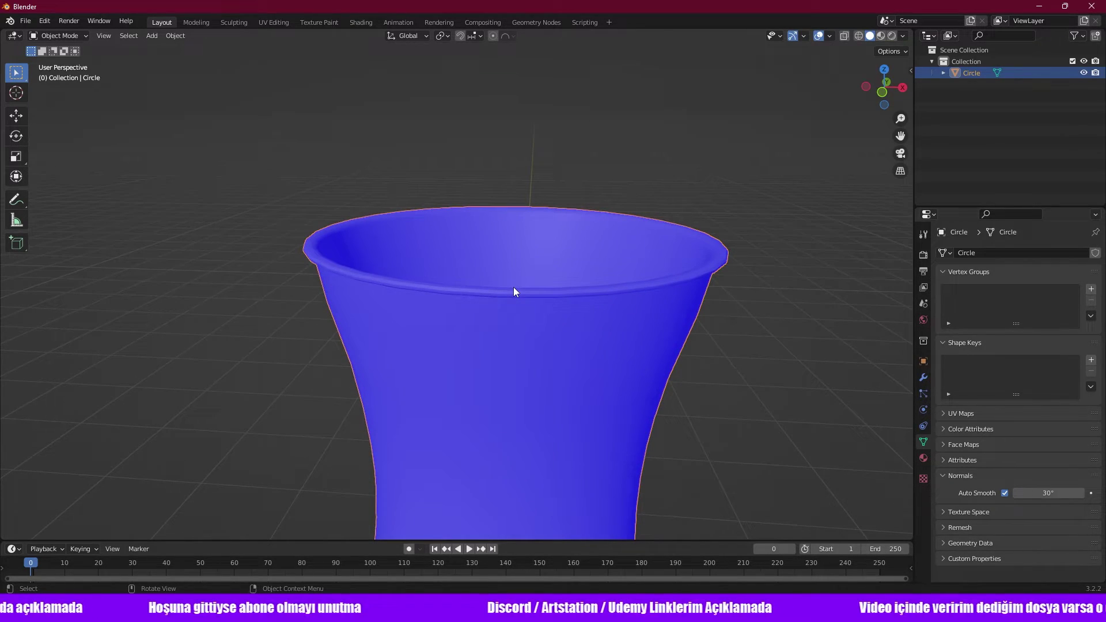
mouse_move(836, 438)
middle_mouse_down()
mouse_move(776, 420)
mouse_move(769, 393)
middle_mouse_up()
scroll(737, 399, "down", 3)
scroll(737, 399, "down", 3)
Switch to wireframe and frame the vase in a straight front view.
middle_click_drag(658, 412, 646, 420)
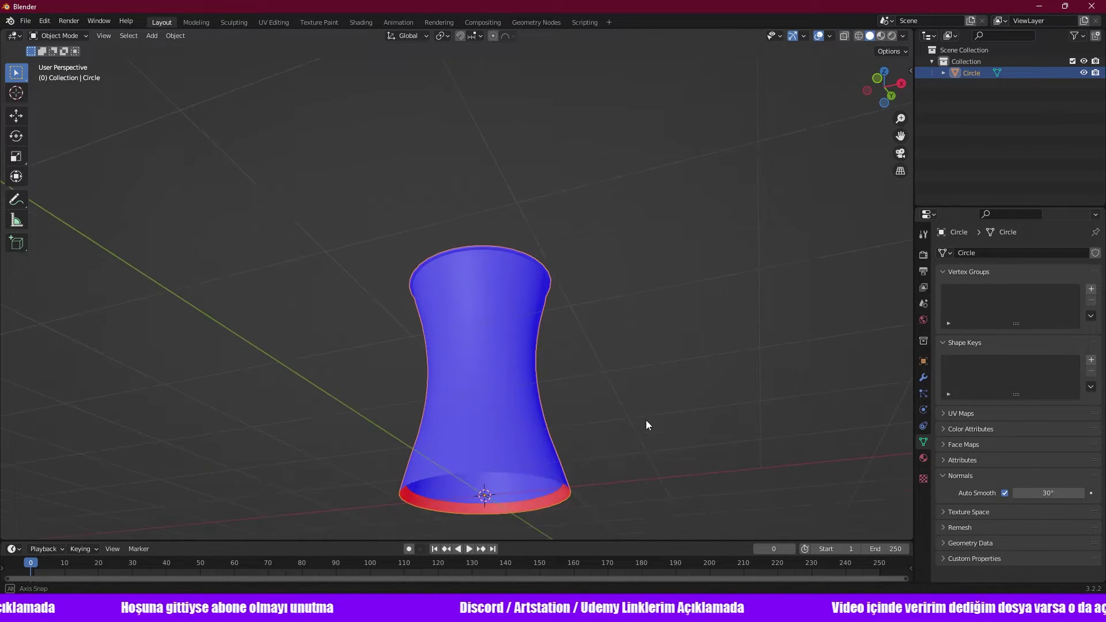
key("z")
left_click(357, 390)
mouse_move(357, 391)
middle_mouse_down()
mouse_move(589, 406)
mouse_move(611, 436)
mouse_move(621, 399)
middle_mouse_up()
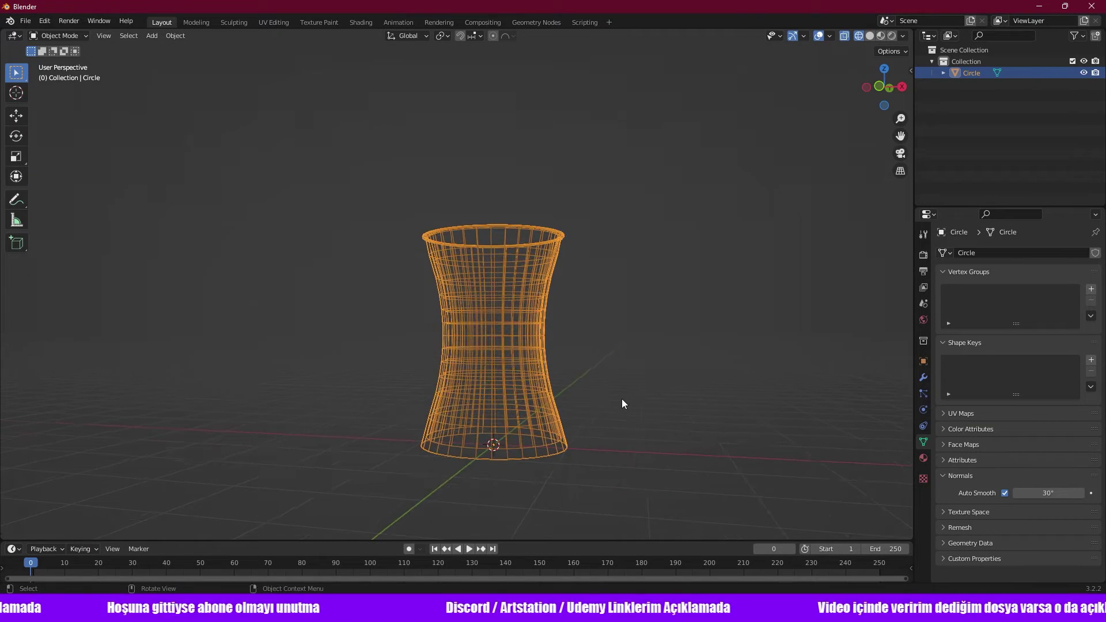
scroll(566, 374, "up", 2)
middle_click_drag(600, 458, 574, 259, "shift")
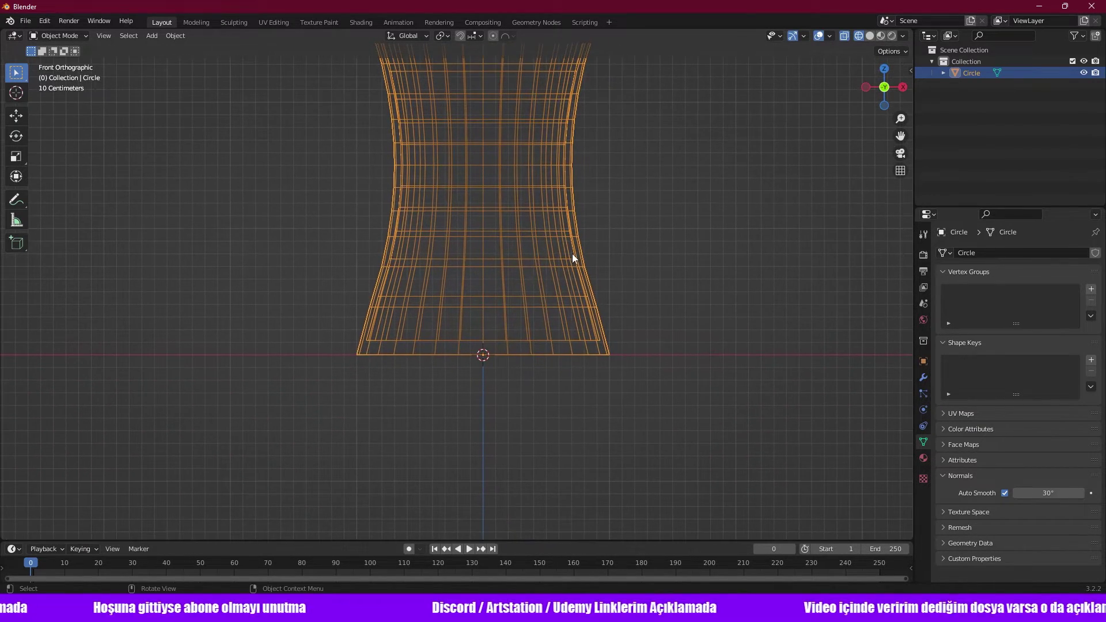
In Edit Mode, extrude the bottom edge loop straight down about 0.18 m.
key("Tab")
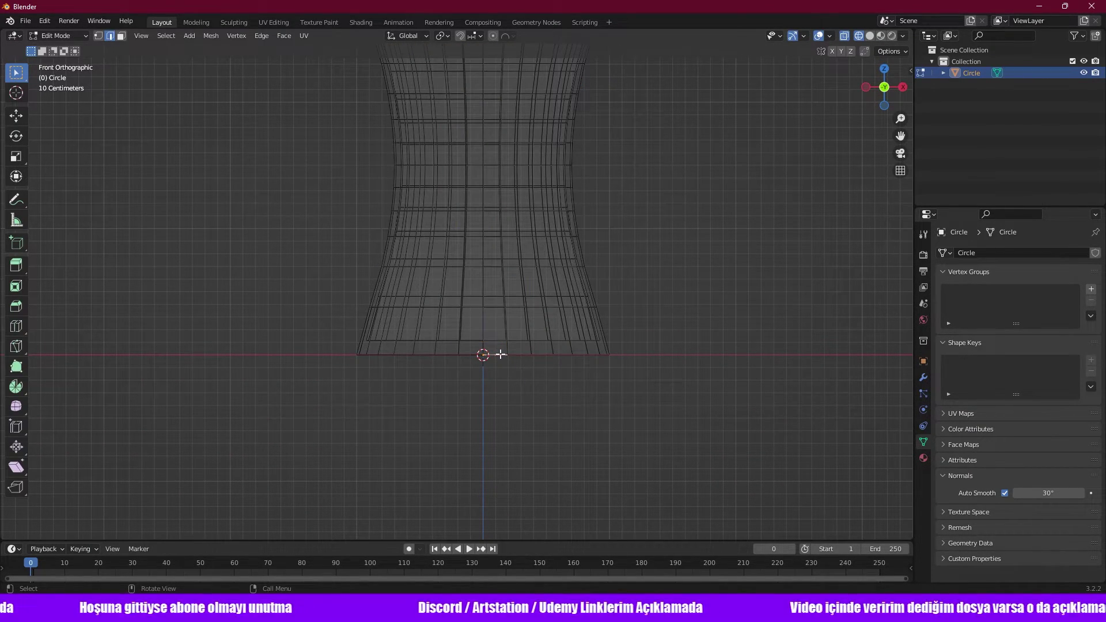
left_click(493, 355, "alt")
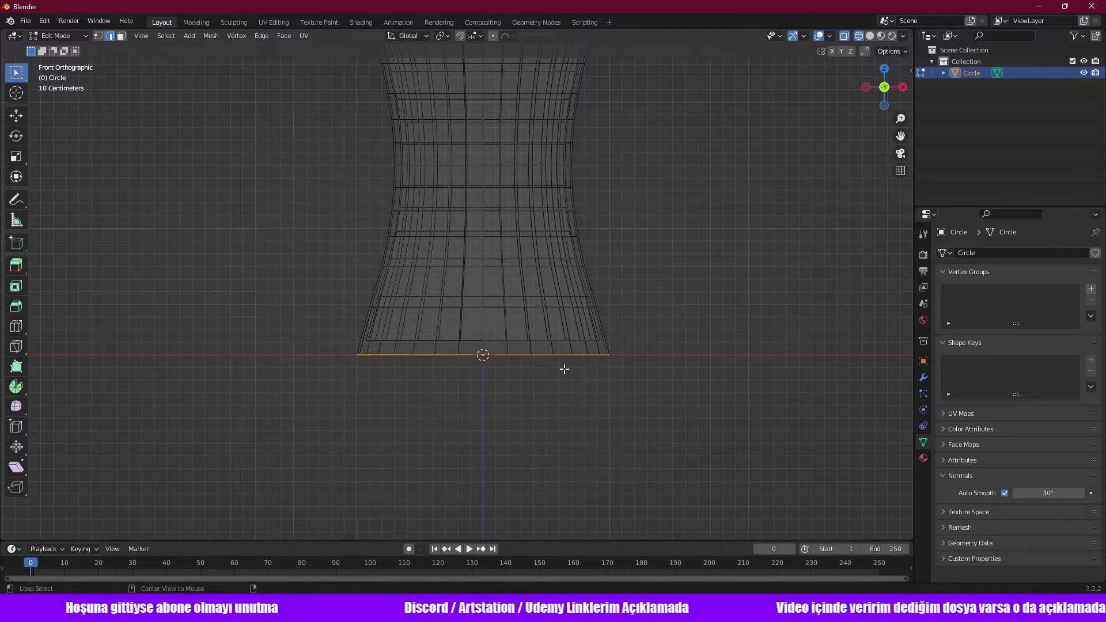
scroll(545, 388, "up", 1)
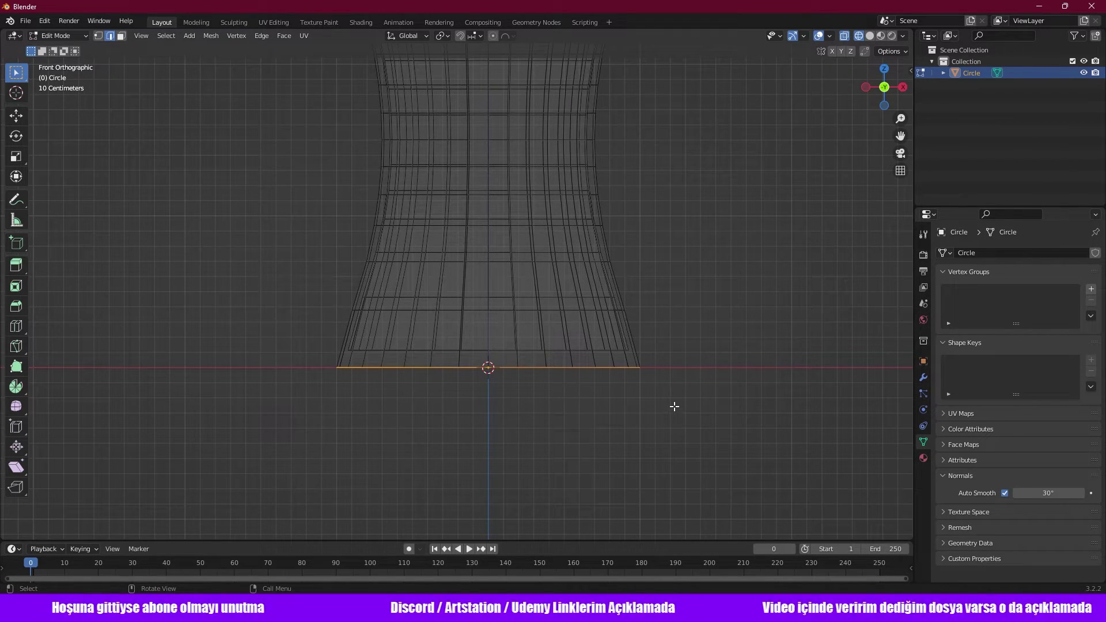
key("g")
key("z")
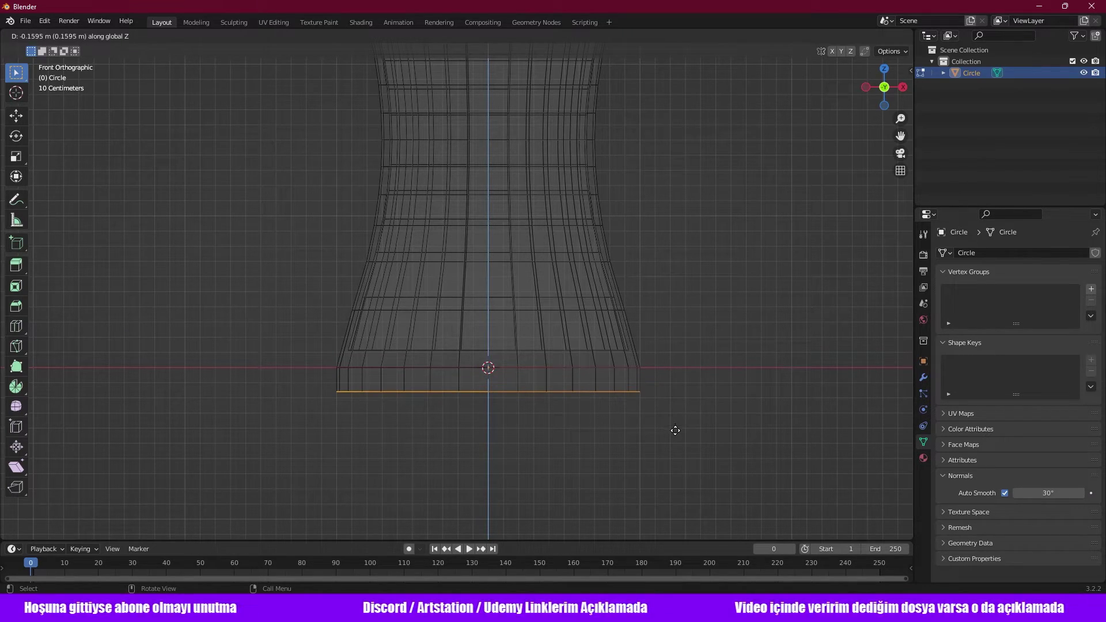
left_click(675, 438)
scroll(646, 443, "up", 2)
mouse_move(620, 444)
middle_mouse_down()
mouse_move(601, 353)
mouse_move(601, 363)
middle_mouse_up()
key("F3")
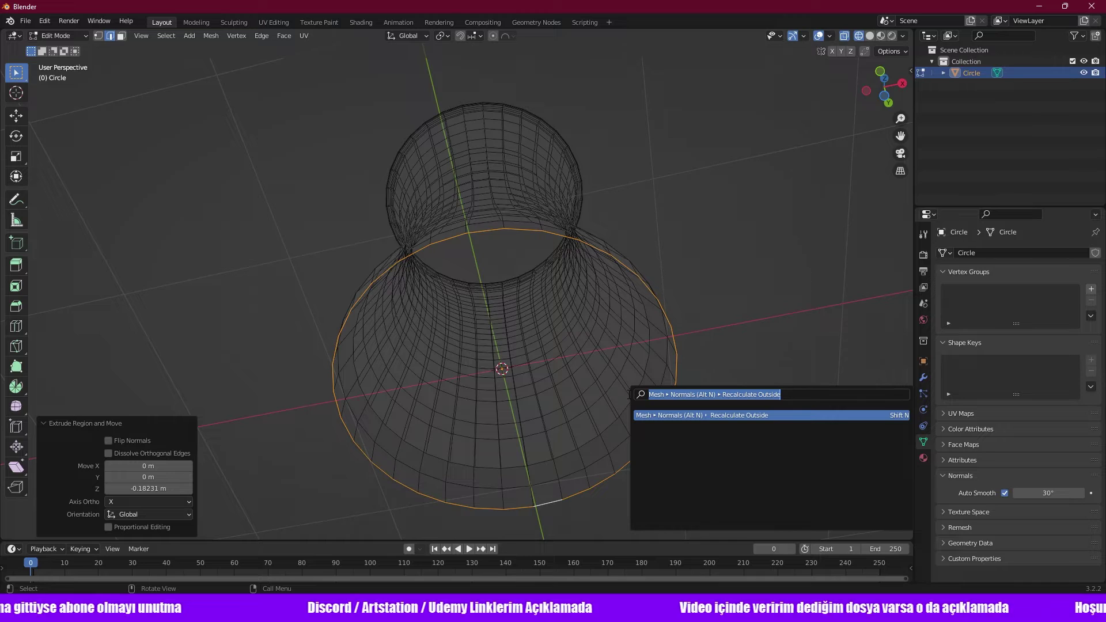
Cap the bottom edge loop with Grid Fill from the operator search.
type("grid")
key("Down")
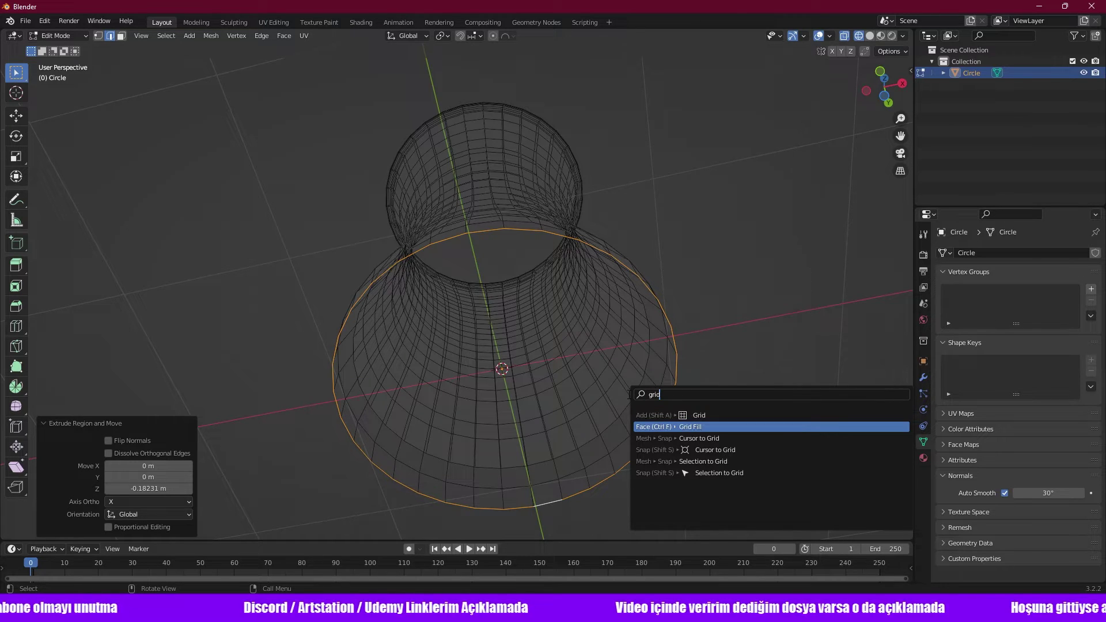
key("Return")
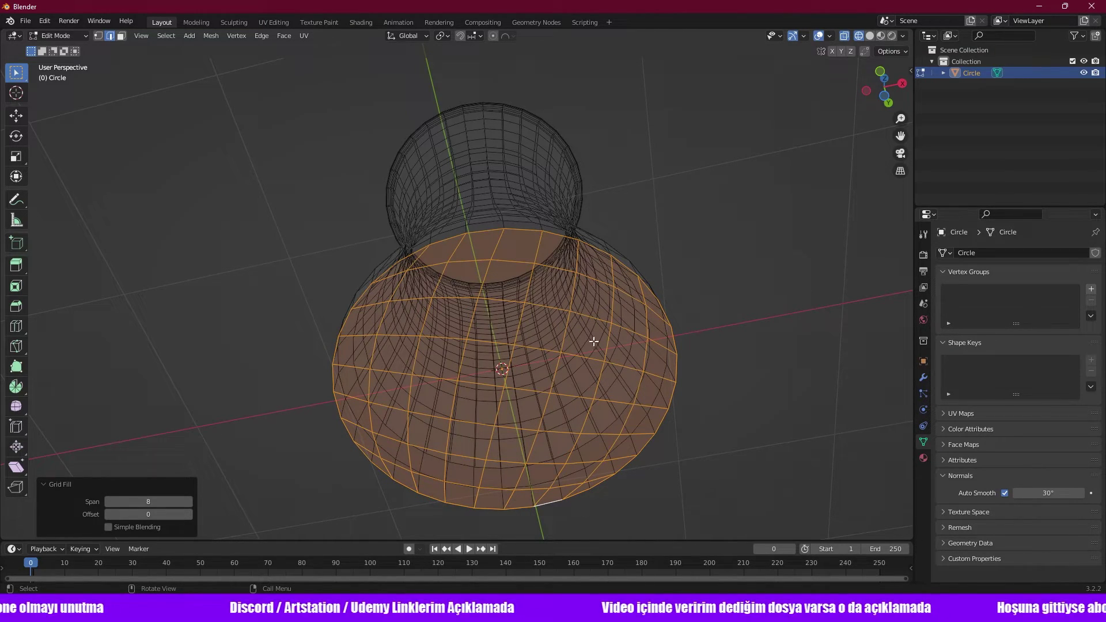
middle_click_drag(538, 303, 539, 356)
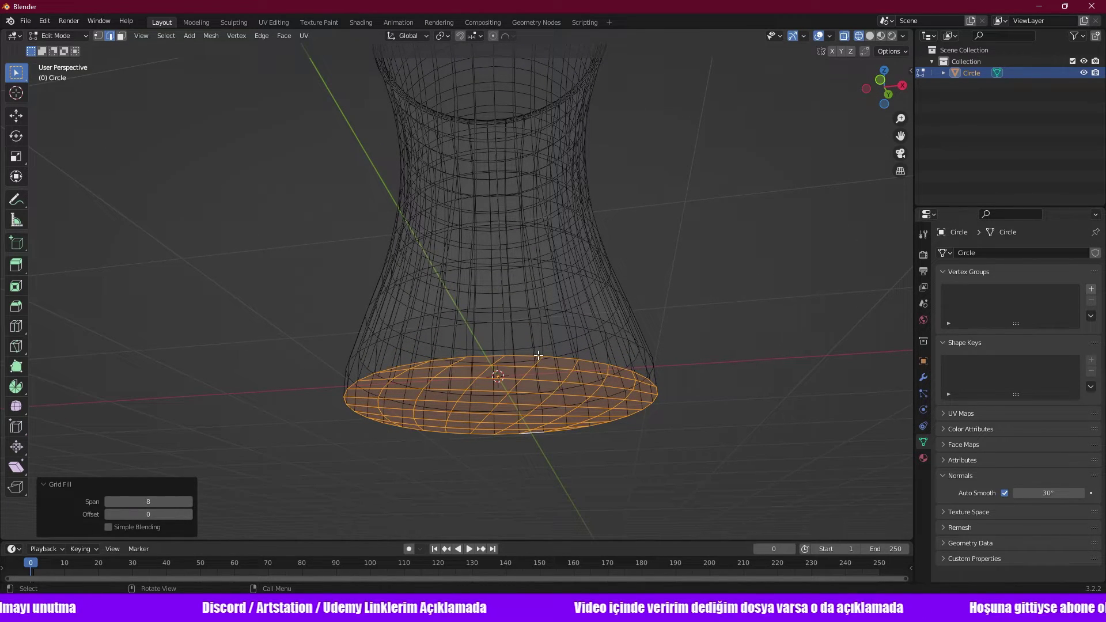
middle_click_drag(538, 356, 537, 383)
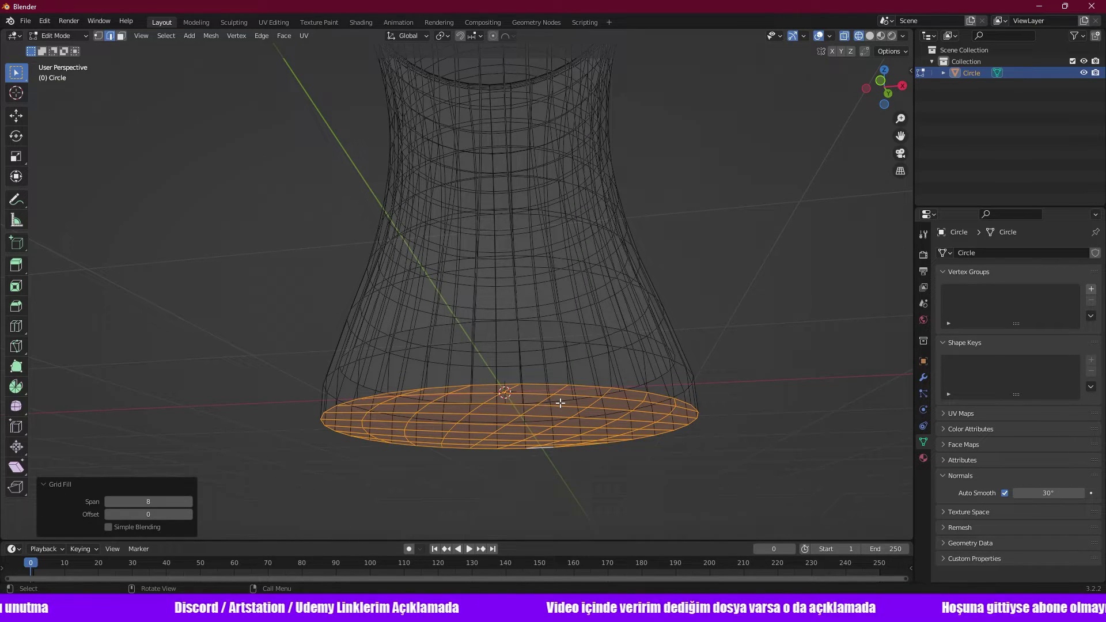
Undo and redo the grid fill, then switch to solid shading to inspect the base.
key("ctrl+z")
key("ctrl+shift+z")
mouse_move(561, 403)
middle_mouse_down()
mouse_move(554, 383)
mouse_move(587, 384)
middle_mouse_up()
key("z")
left_click(602, 395)
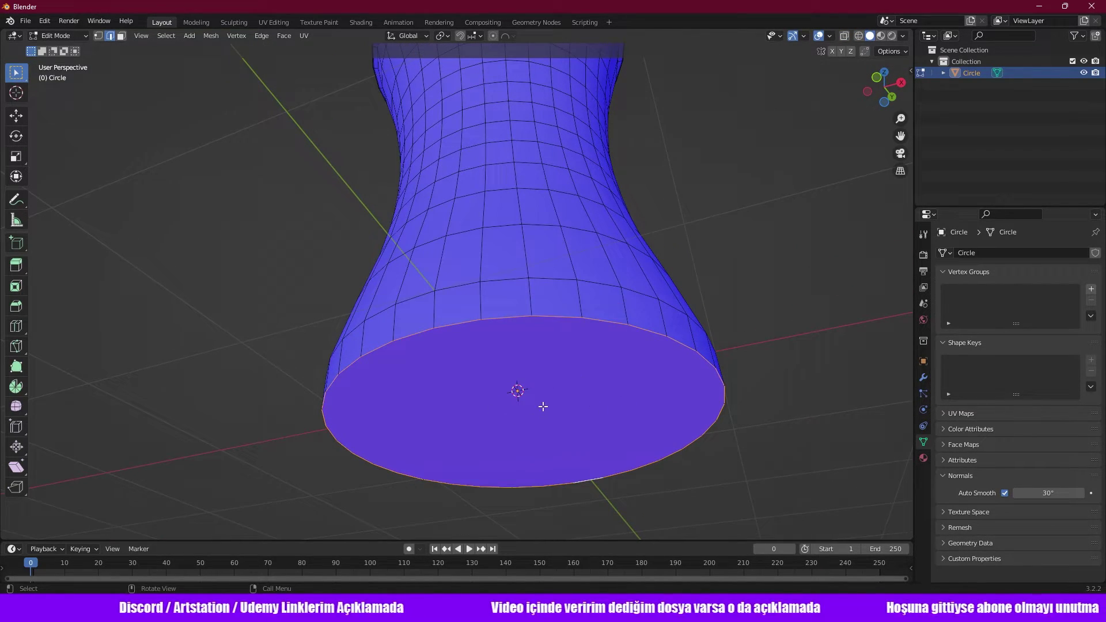
mouse_move(533, 383)
middle_mouse_down()
mouse_move(543, 317)
mouse_move(544, 341)
middle_mouse_up()
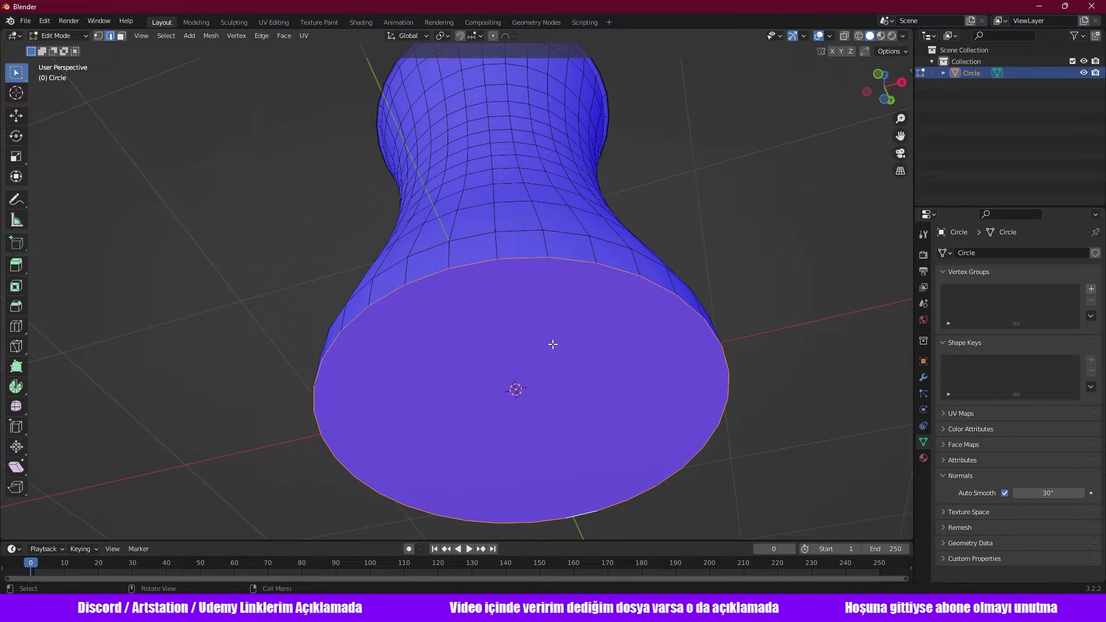
scroll(553, 344, "up", 1)
scroll(551, 345, "up", 1)
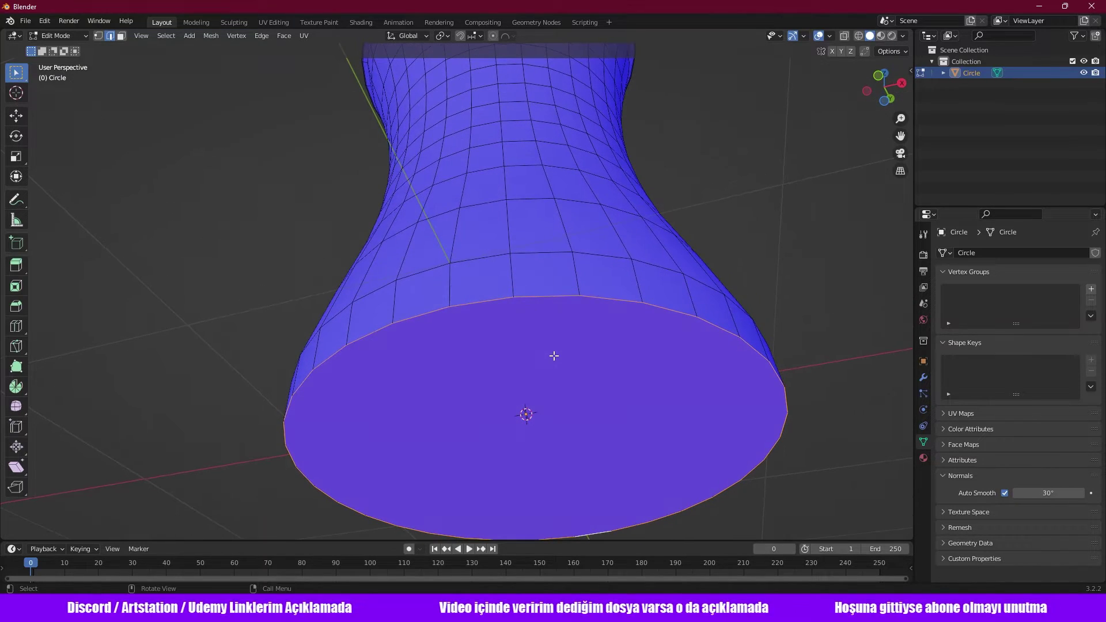
Delete the bottom face and re-cap the hole with an 8-span Grid Fill.
key("x")
left_click(535, 314)
key("F3")
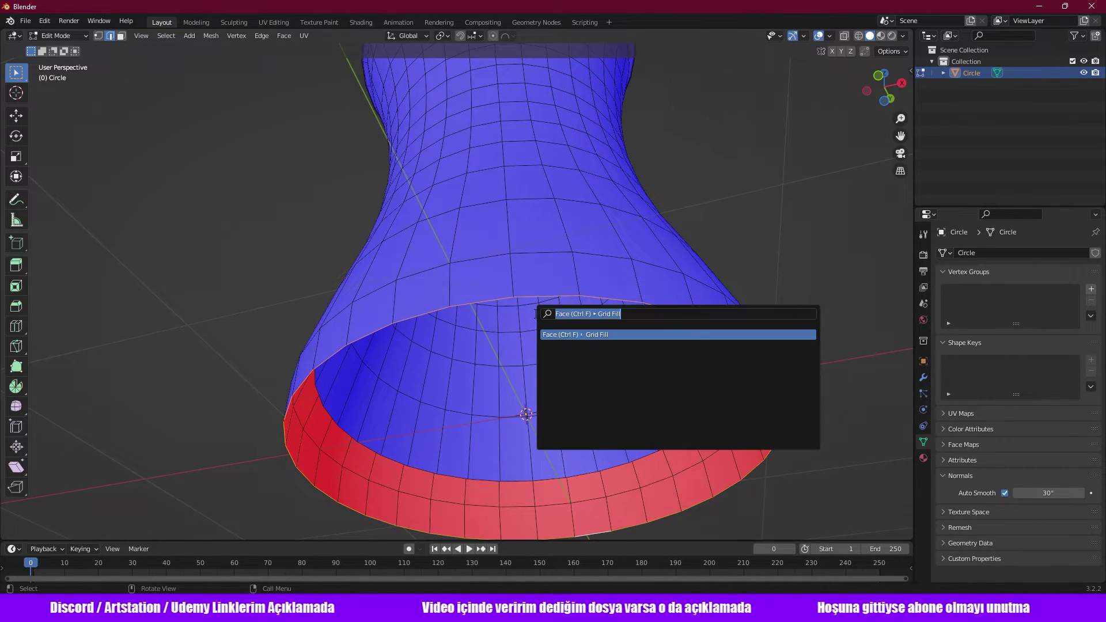
type("gi")
key("BackSpace")
type("ri")
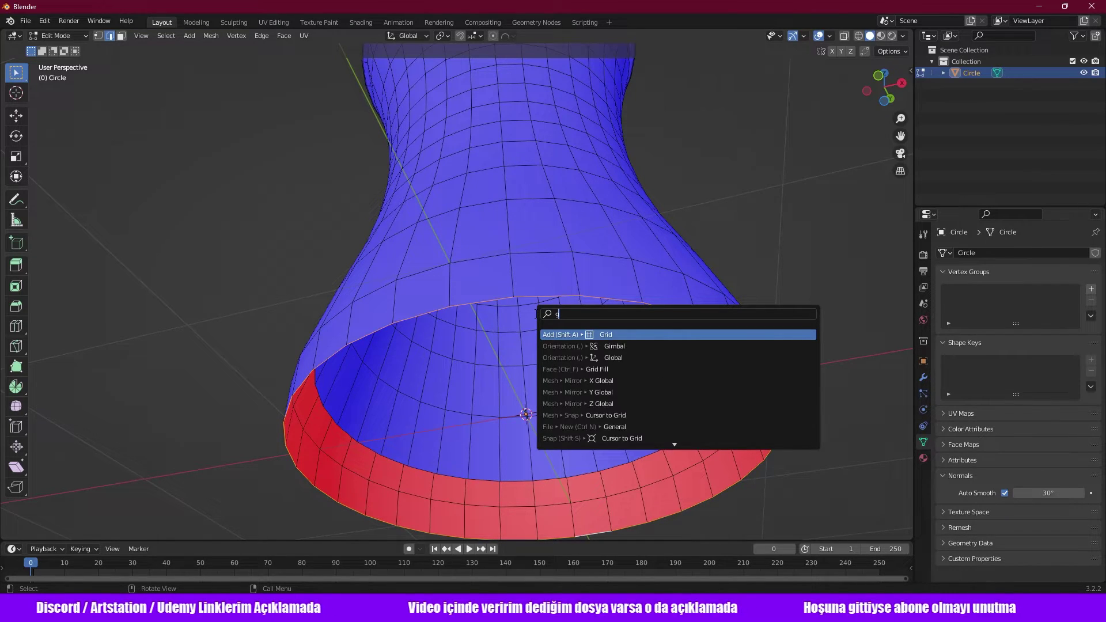
key("Down")
key("Return")
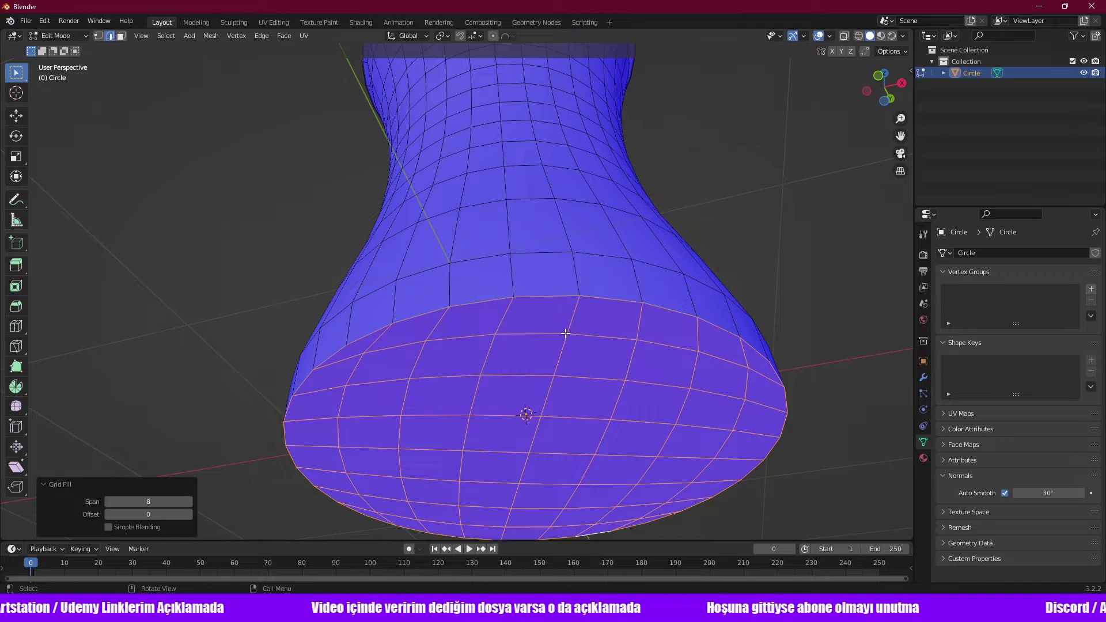
middle_click_drag(566, 333, 535, 325)
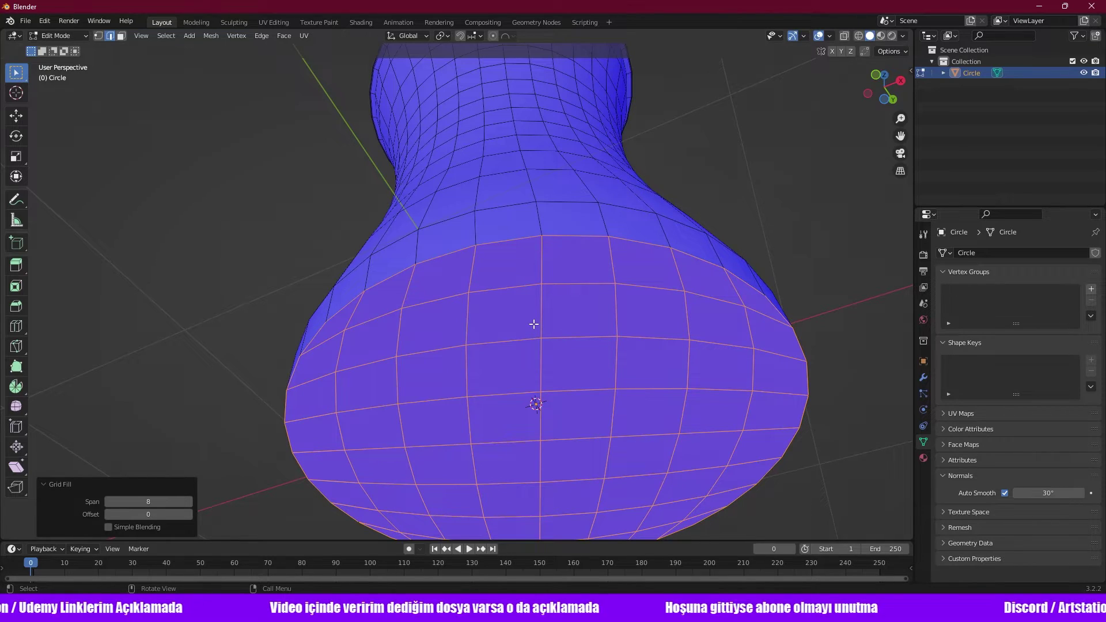
mouse_move(534, 325)
middle_mouse_down()
mouse_move(514, 264)
mouse_move(549, 326)
middle_mouse_up()
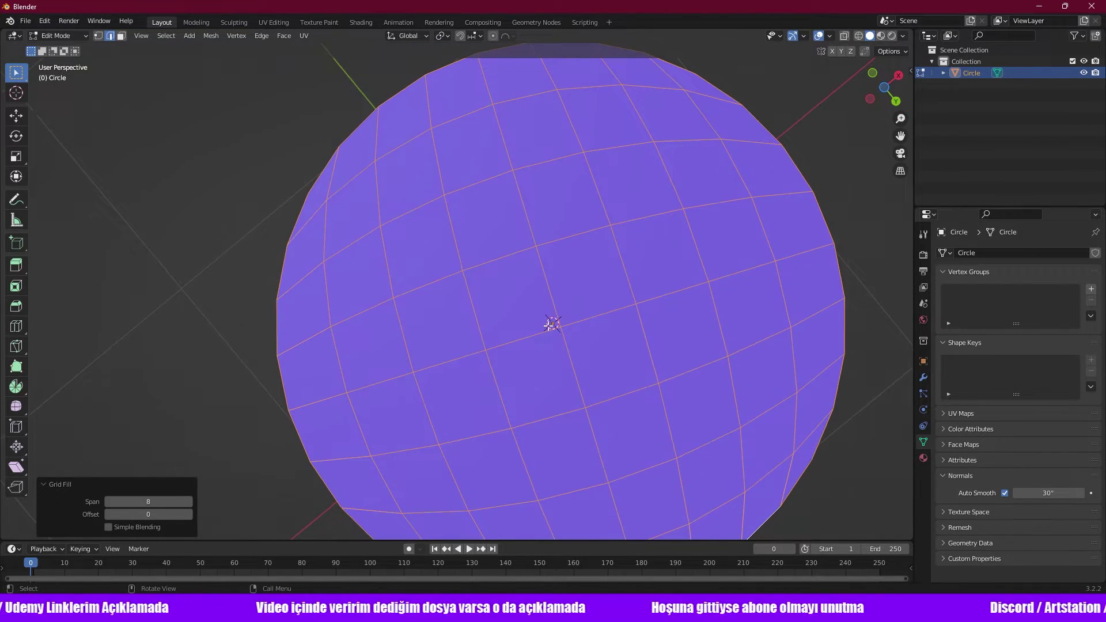
Re-enter Edit Mode in edge select and select the bottom rim loop.
key("Tab")
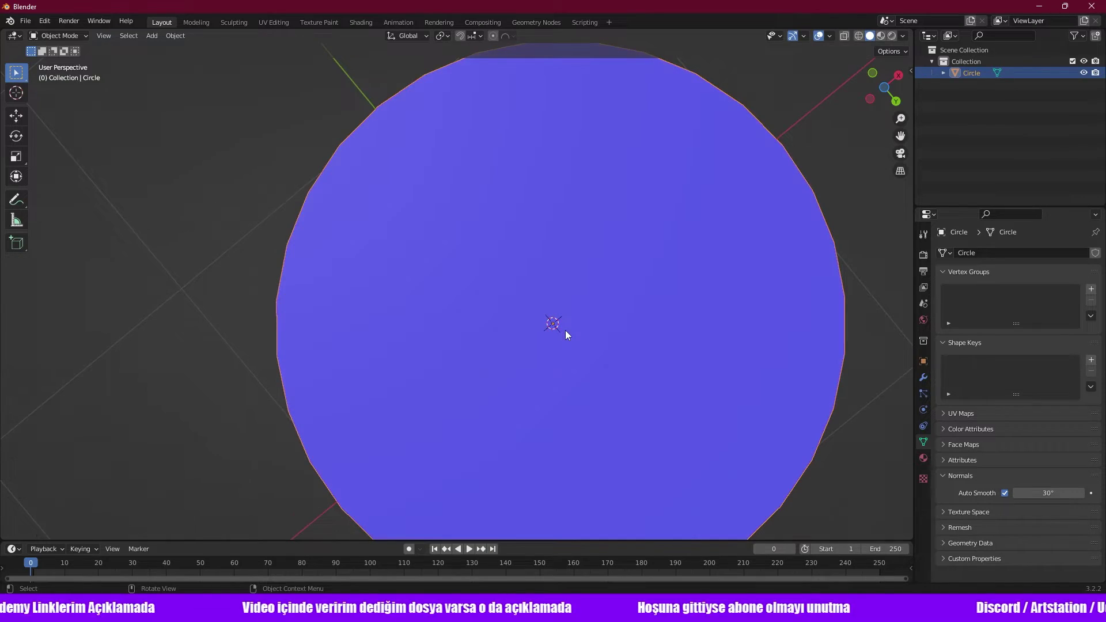
key("Tab")
key("1")
mouse_move(565, 330)
middle_mouse_down()
mouse_move(577, 349)
mouse_move(543, 396)
mouse_move(563, 450)
middle_mouse_up()
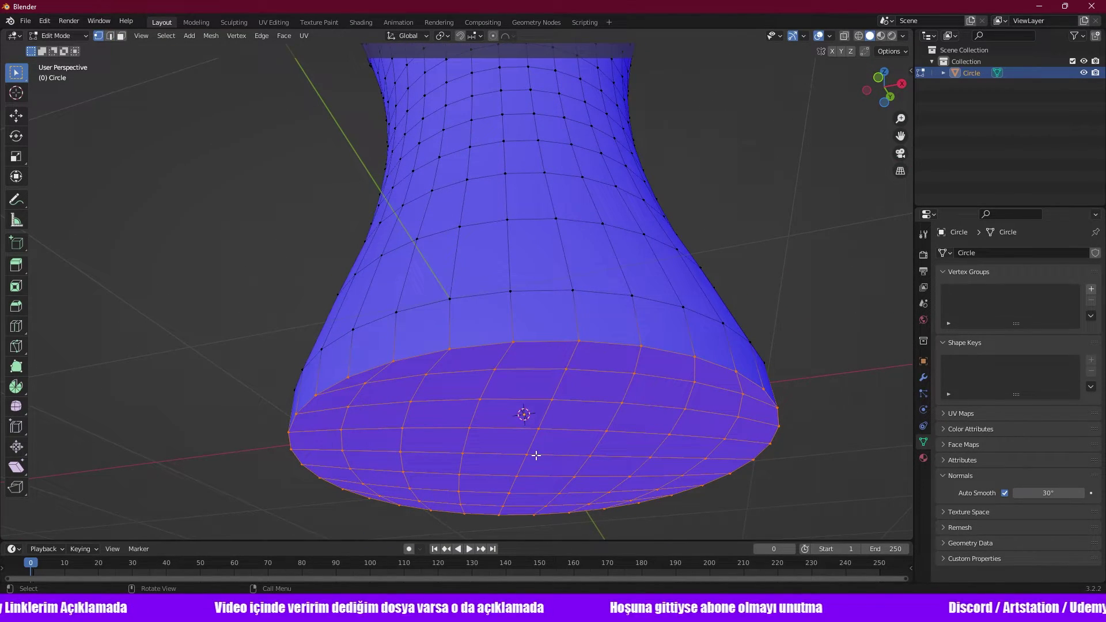
key("2")
left_click(538, 341)
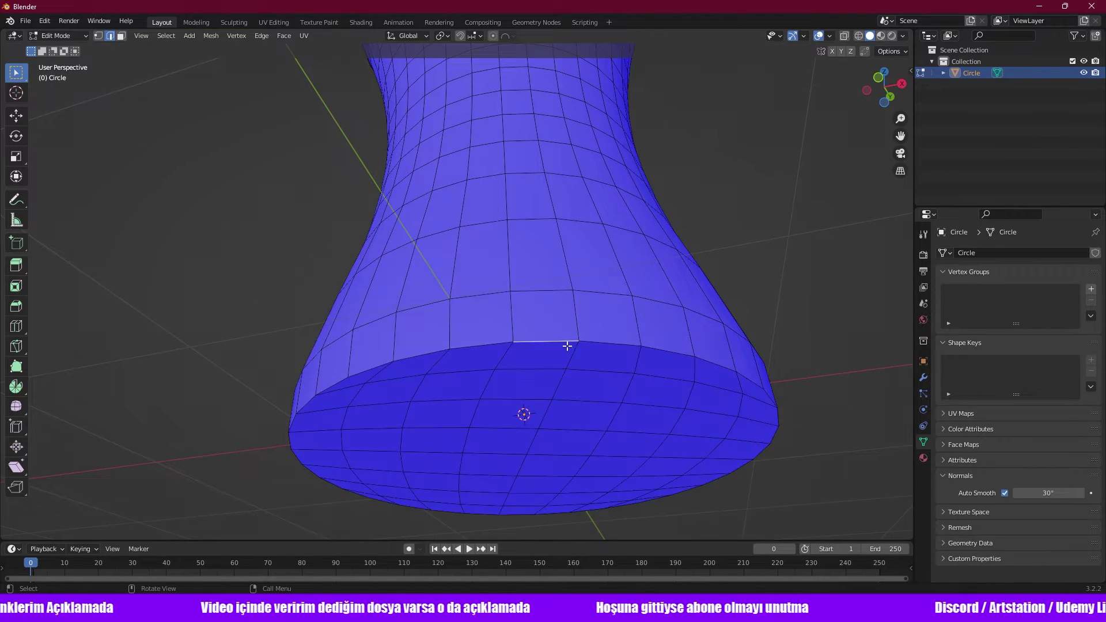
left_click(537, 341, "alt")
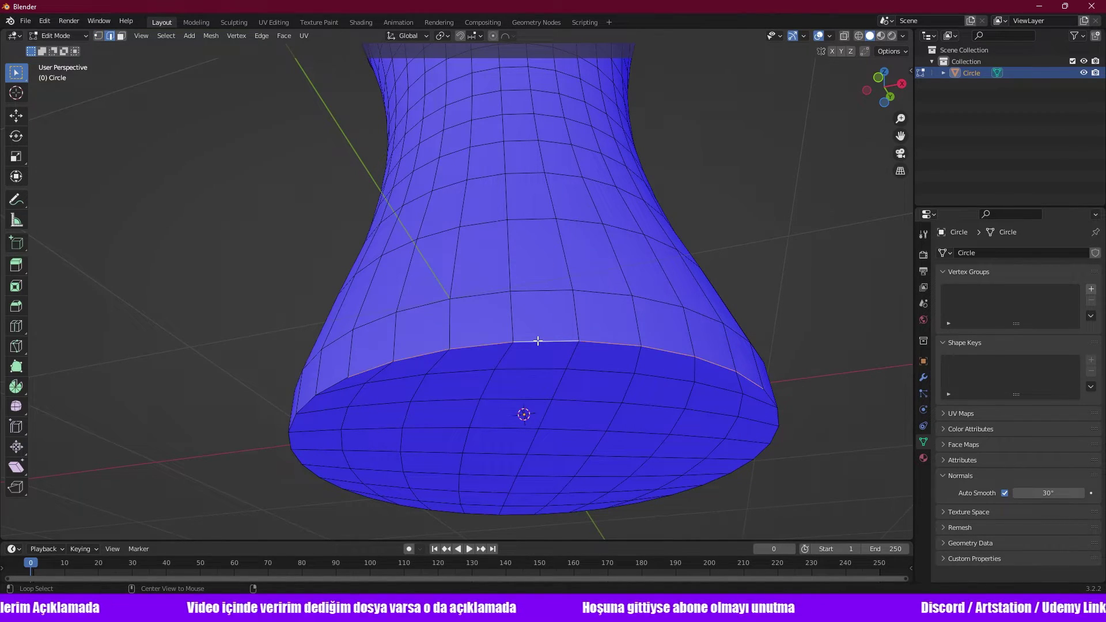
mouse_move(605, 383)
middle_mouse_down()
mouse_move(575, 371)
mouse_move(735, 310)
middle_mouse_up()
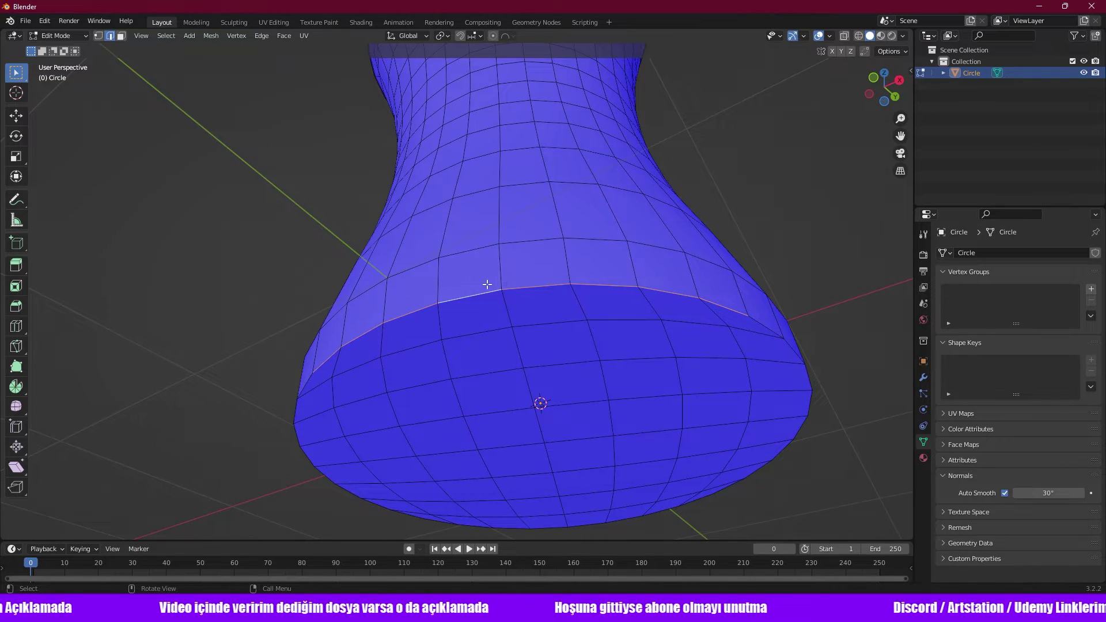
Close the bottom with a single face and bevel its rim in two segments, about 0.13 m.
key("f")
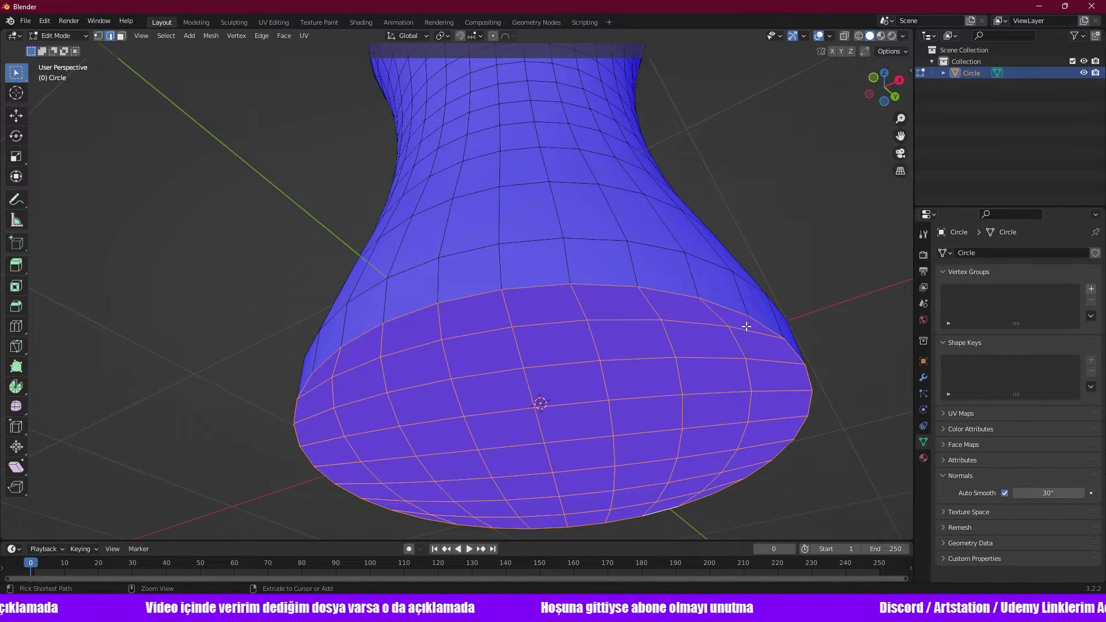
key("Tab")
key("Tab")
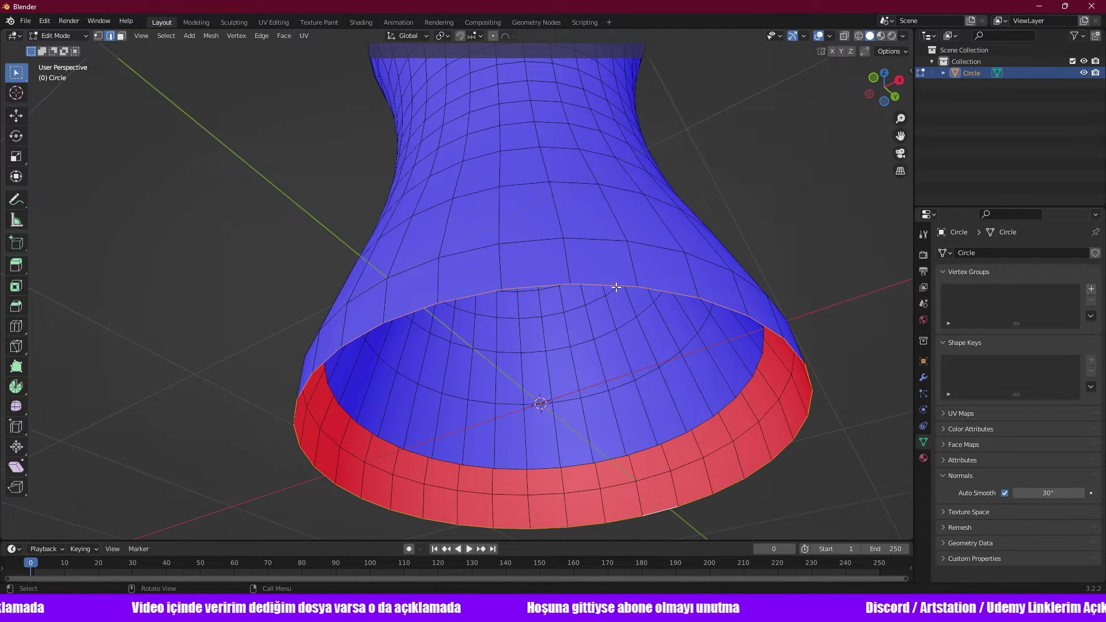
key("ctrl+z")
left_click(537, 287)
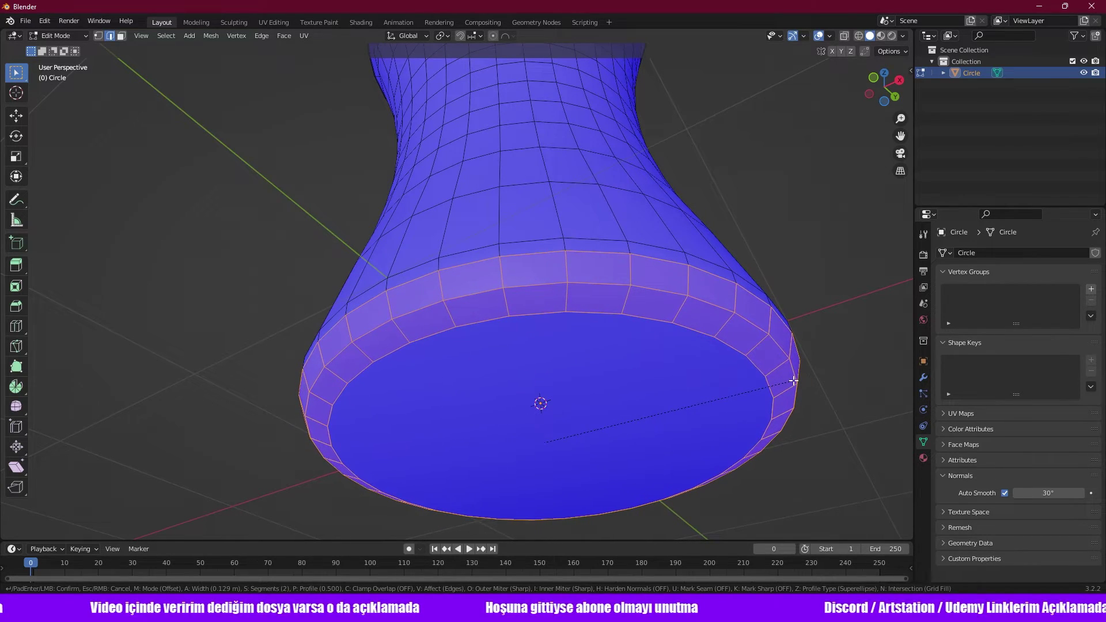
left_click(795, 382)
Switch the viewport to wireframe shading.
middle_click_drag(734, 371, 769, 420)
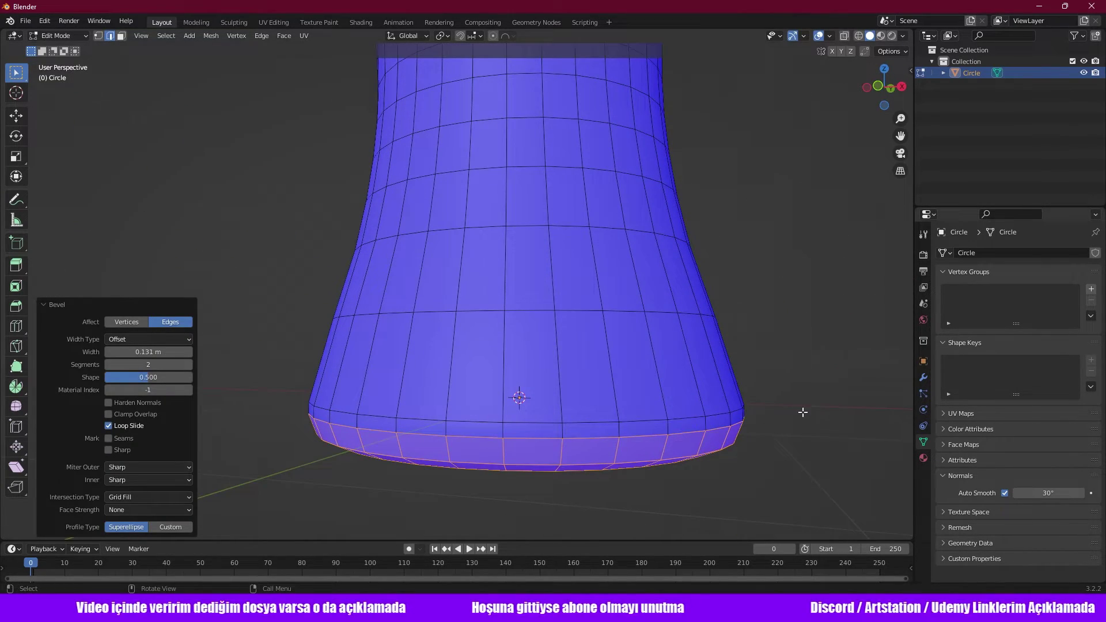
key("z")
left_click(663, 403)
mouse_move(638, 403)
middle_mouse_down()
mouse_move(688, 391)
mouse_move(516, 348)
middle_mouse_up()
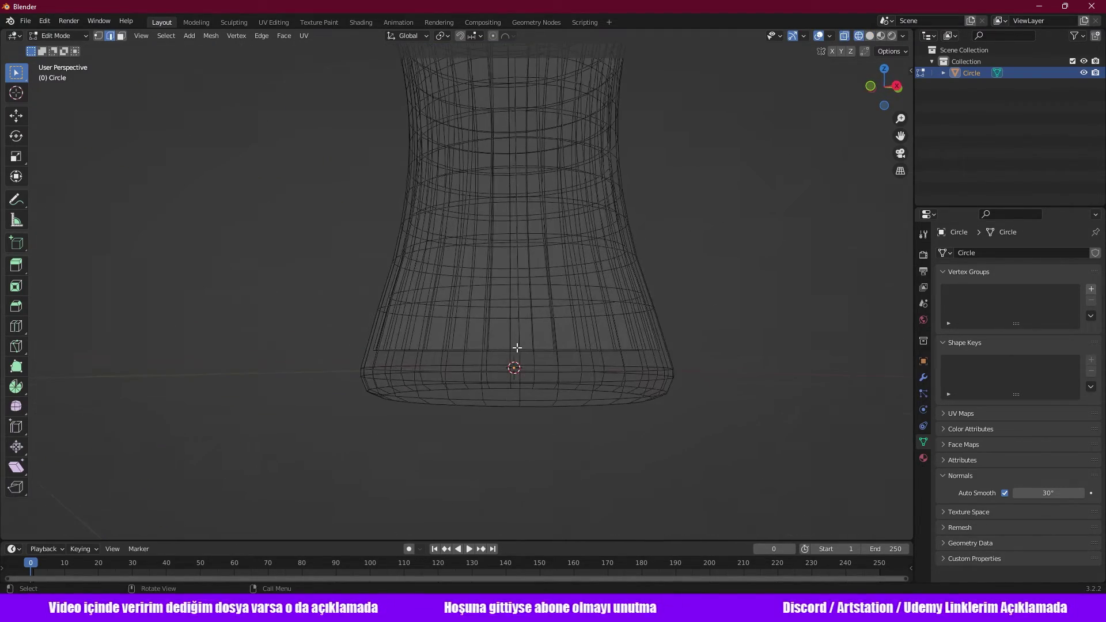
Select an edge loop near the base and bevel it with two segments, 0.0589 m wide.
key("a")
scroll(586, 366, "up", 3)
key("alt+a")
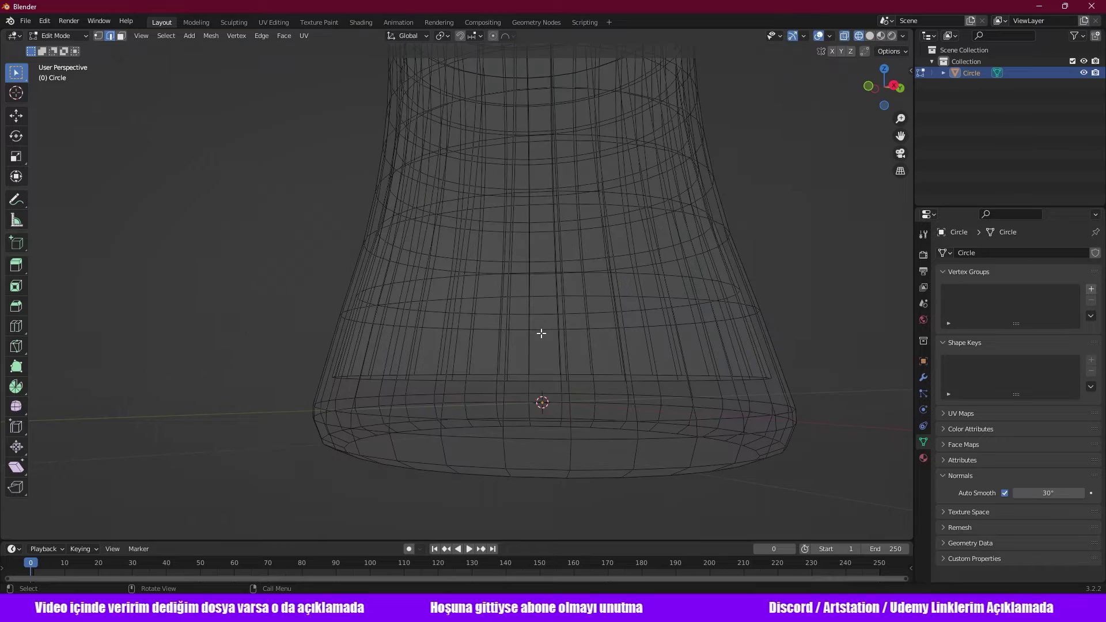
scroll(533, 336, "up", 2)
scroll(503, 392, "up", 2)
scroll(426, 405, "up", 2)
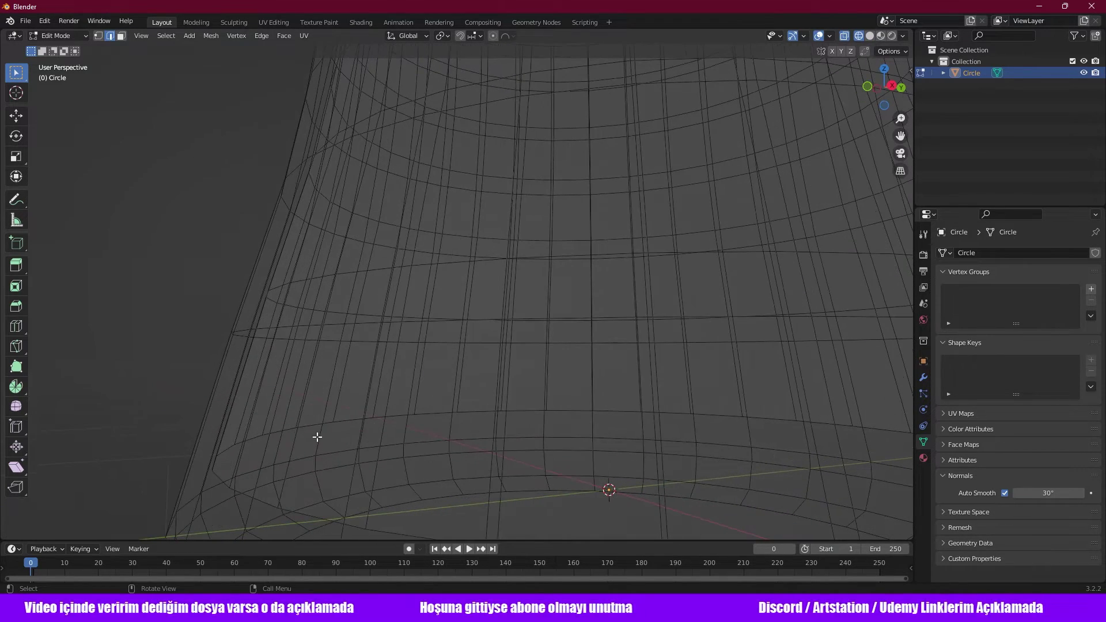
left_click(218, 478, "alt")
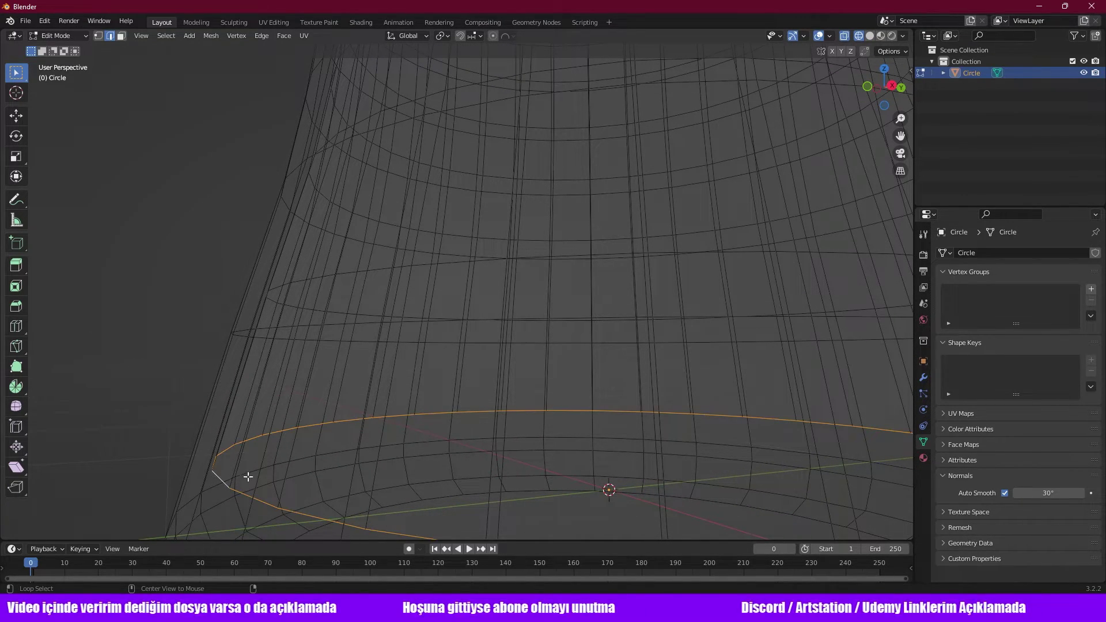
scroll(248, 478, "down", 5)
middle_click_drag(430, 444, 535, 433)
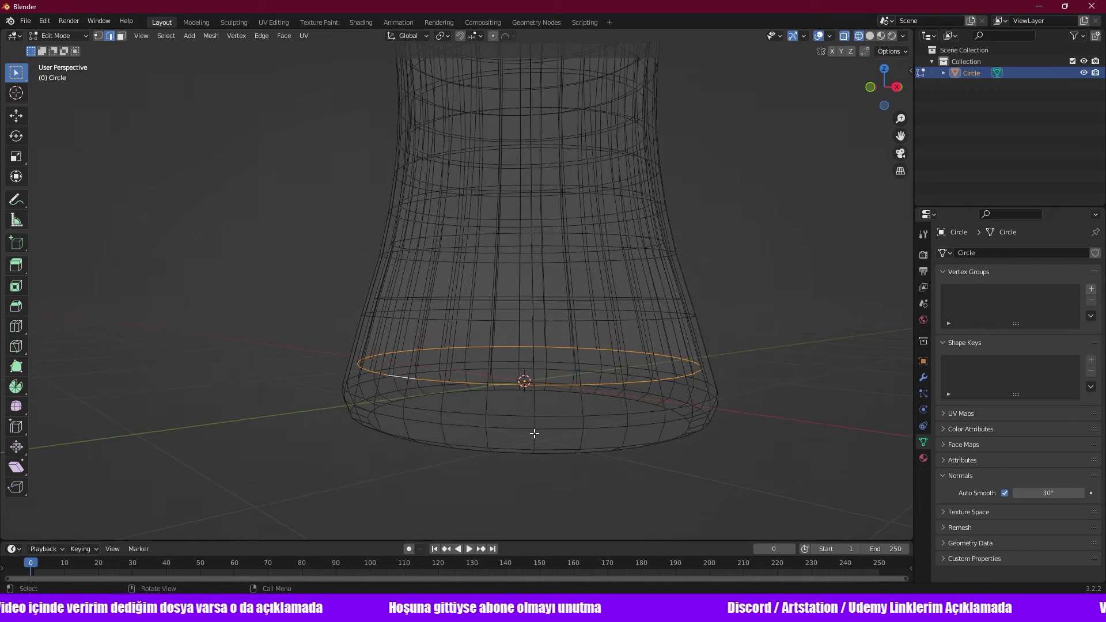
key("f")
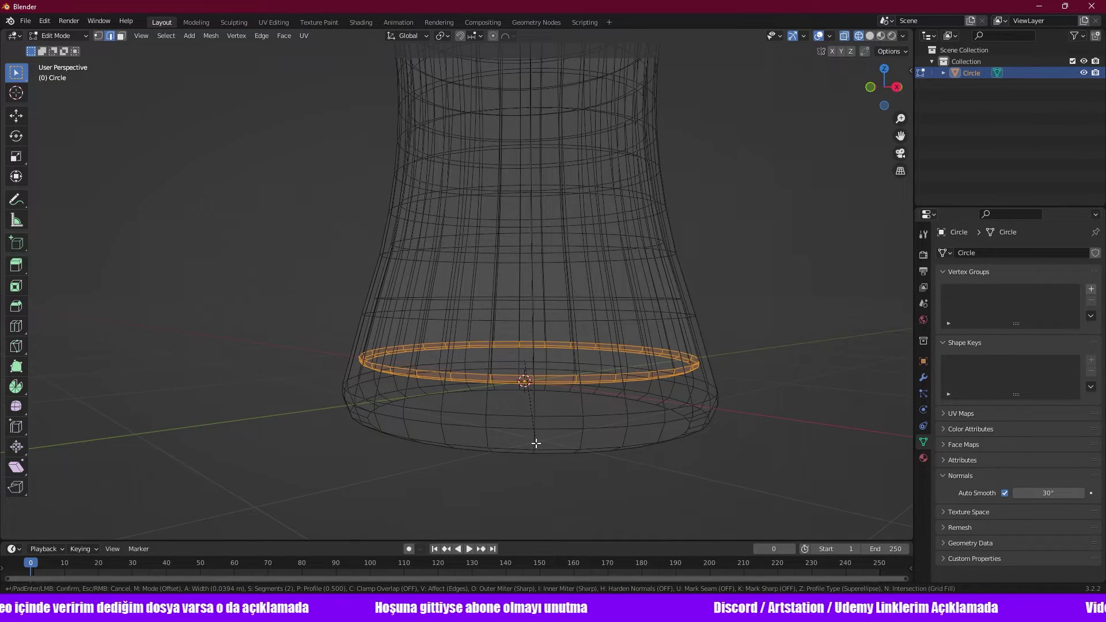
left_click(536, 447)
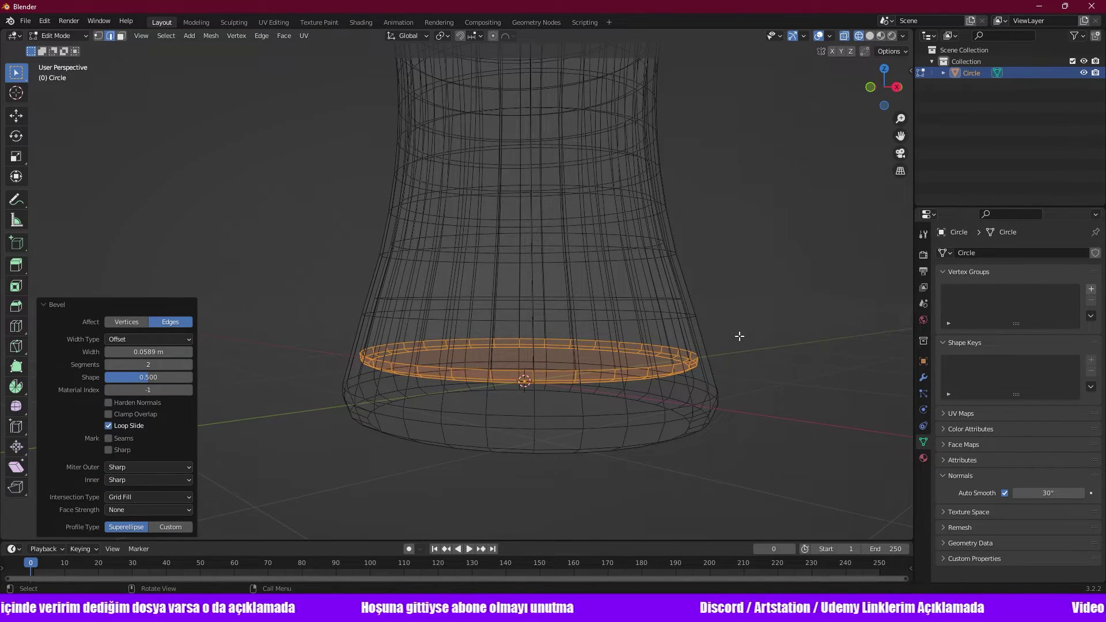
Deselect, return to Object Mode and switch back to solid shading.
key("alt+a")
key("Tab")
key("z")
left_click(662, 354)
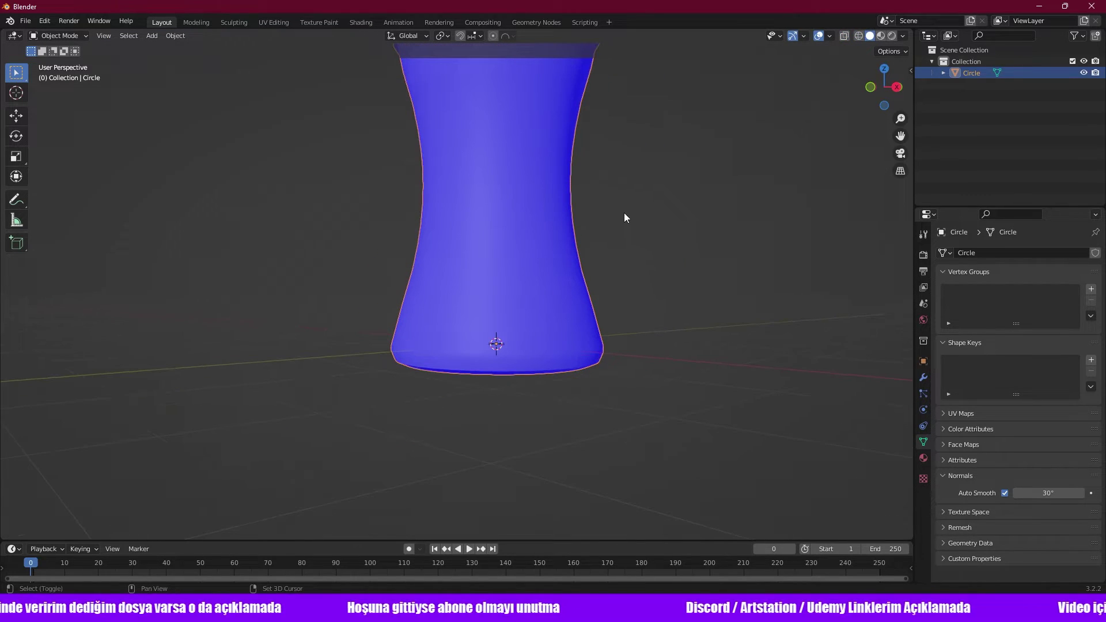
Orbit the vase, snap to front orthographic view with Numpad 1, and enter Edit Mode.
mouse_move(624, 217)
middle_mouse_down()
mouse_move(600, 361)
mouse_move(531, 406)
mouse_move(508, 448)
middle_mouse_up()
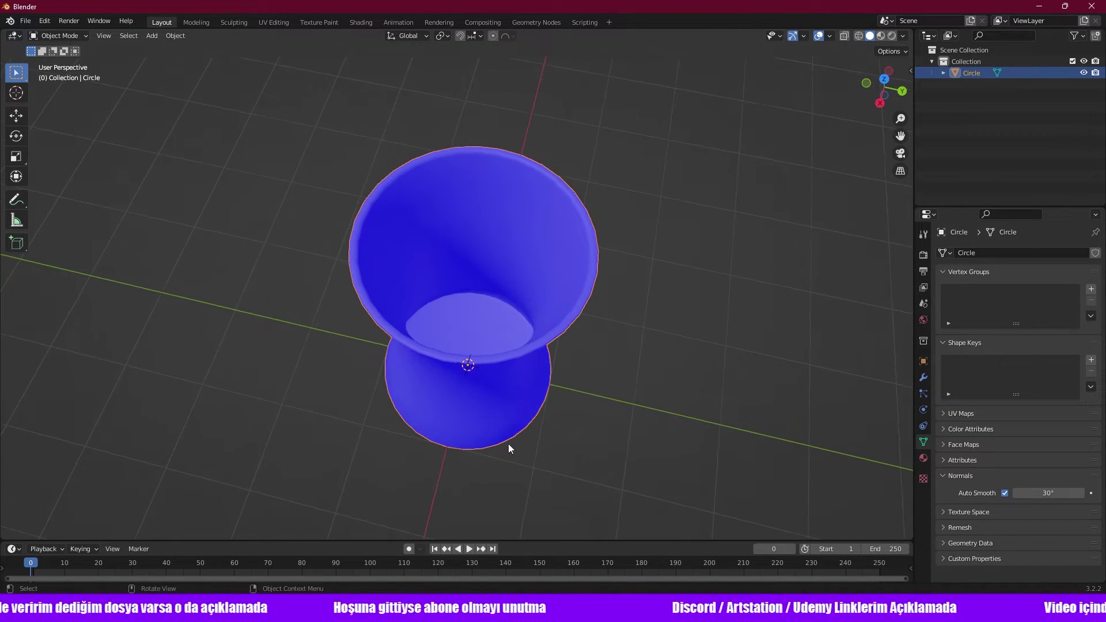
key("KP_1")
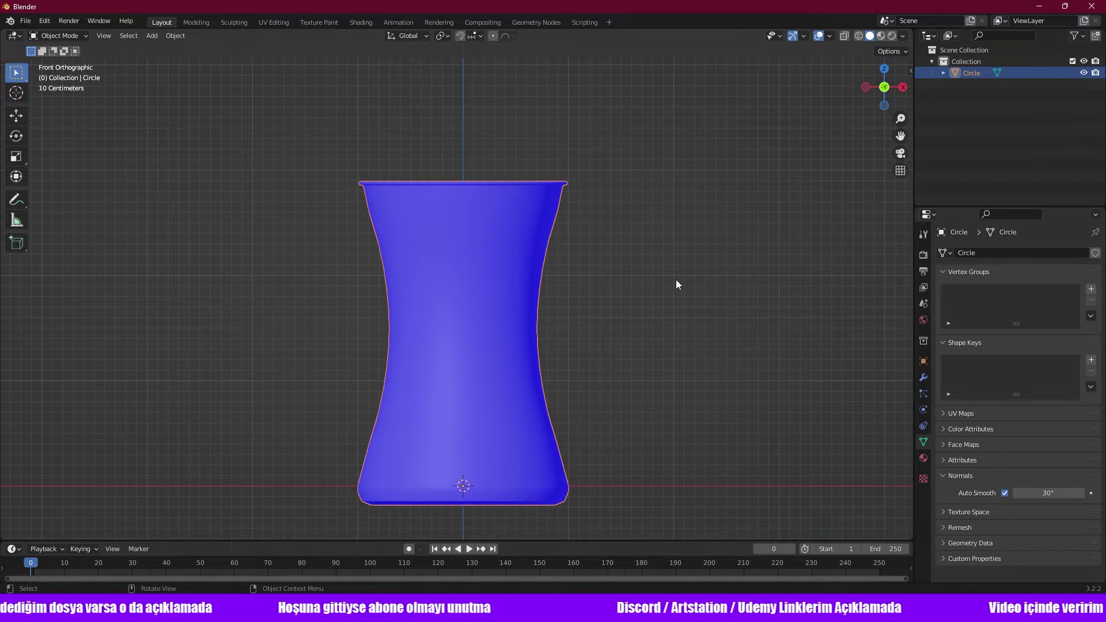
key("Tab")
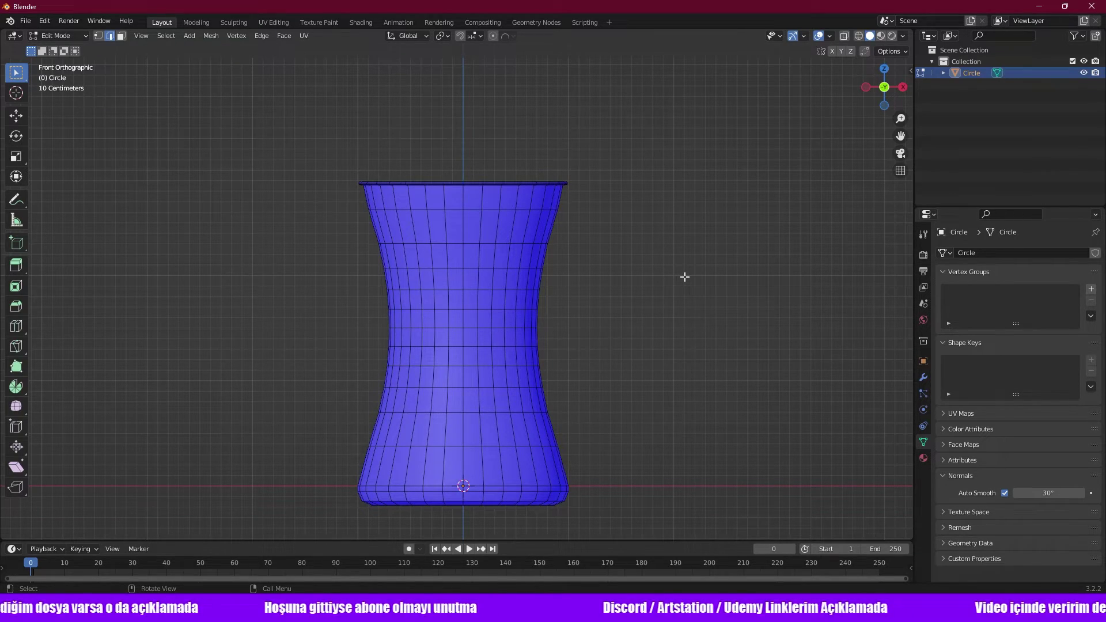
In front wireframe view, box-select only the vase's top rim vertex loop in vertex mode.
key("z")
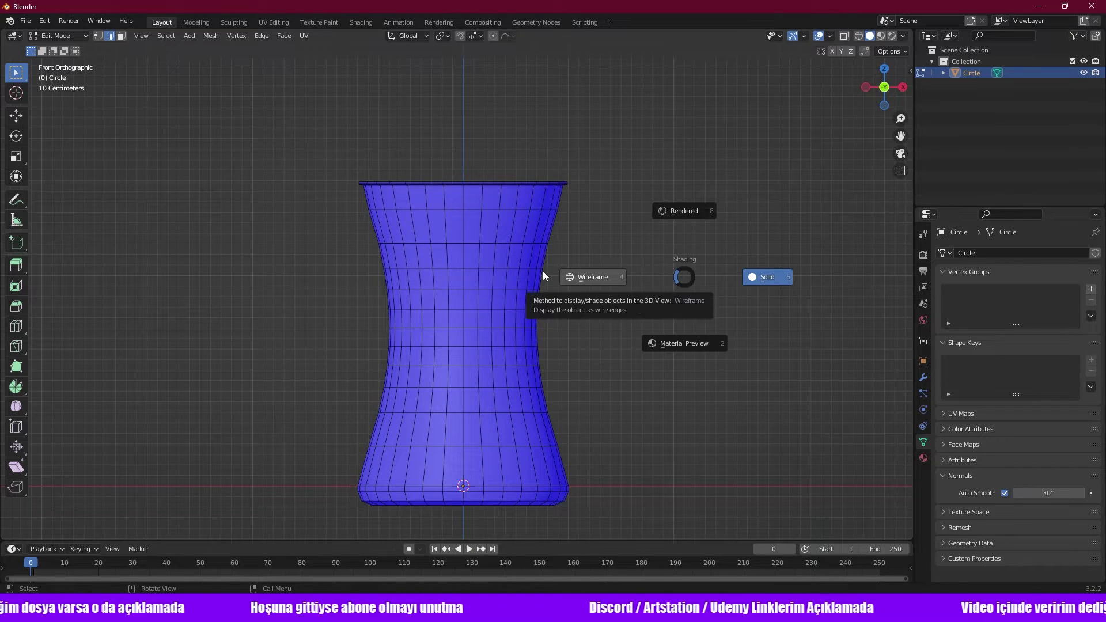
left_click(543, 271)
left_click_drag(282, 108, 623, 227)
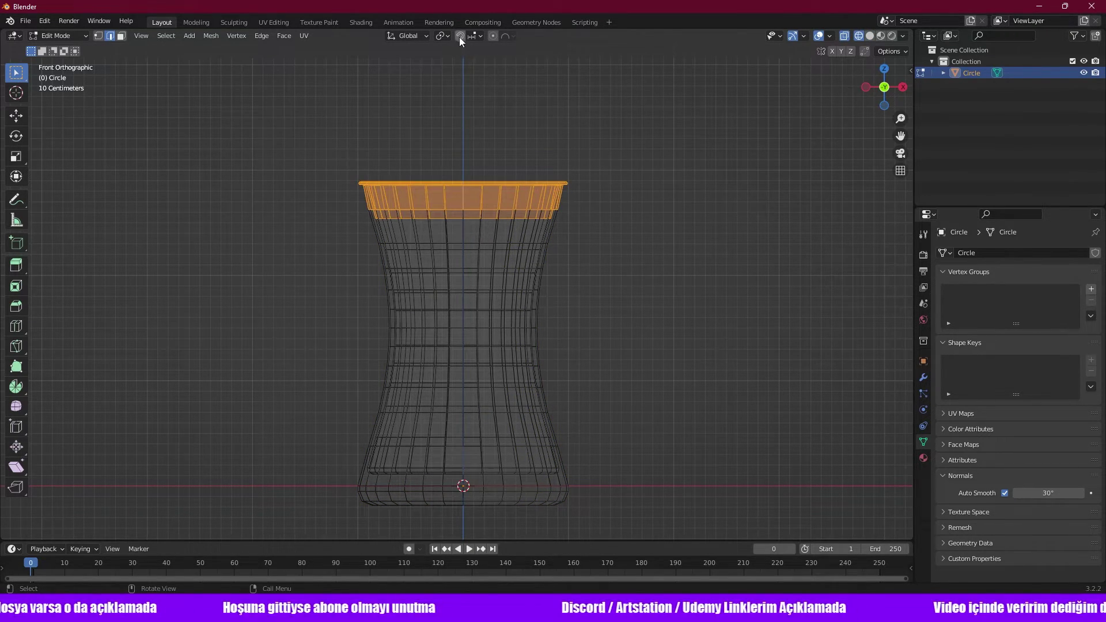
left_click_drag(323, 156, 595, 200)
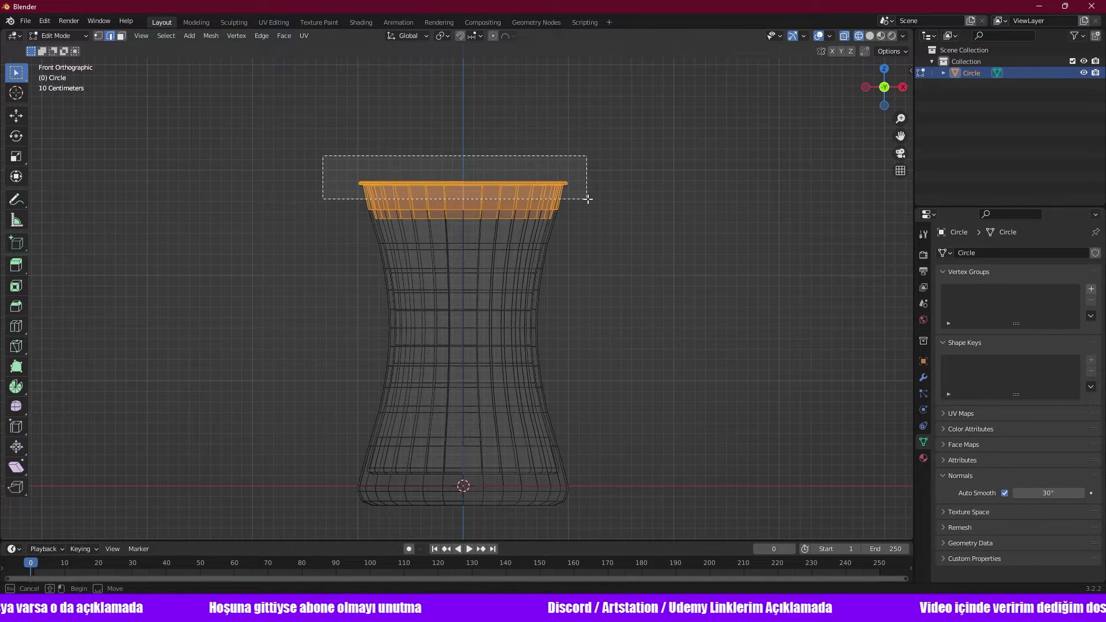
key("1")
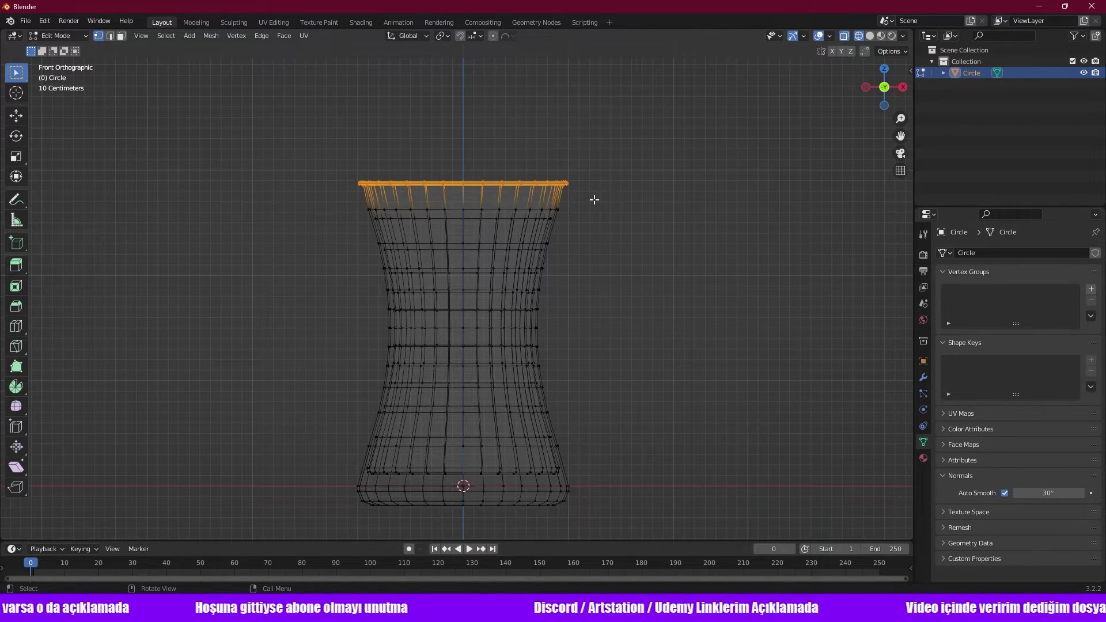
left_click_drag(329, 142, 605, 205)
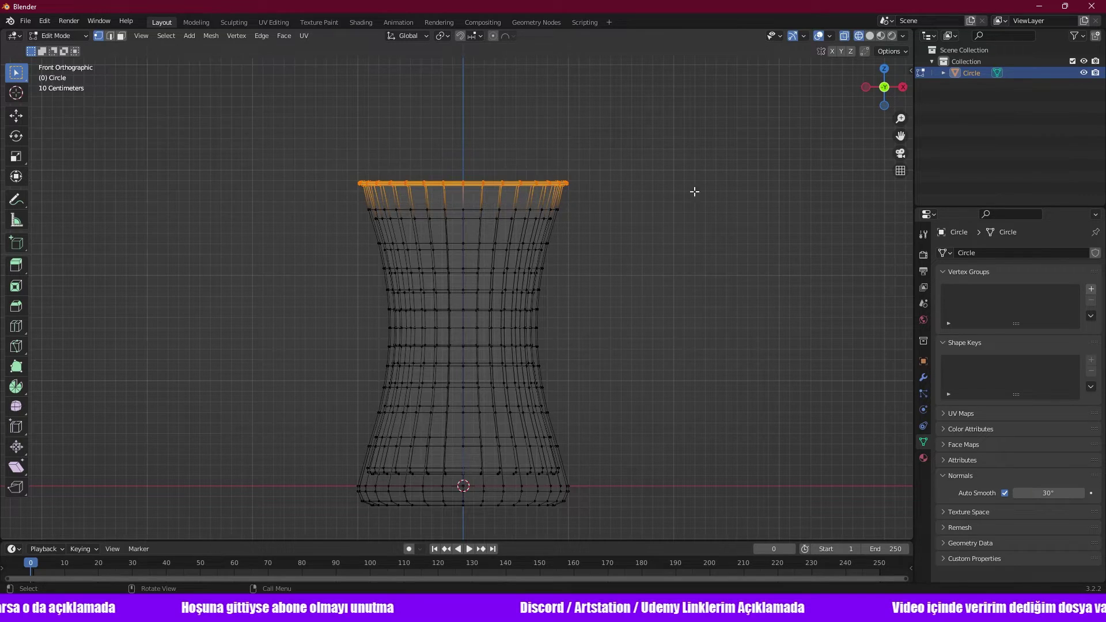
Turn on Proportional Editing with Inverse Square falloff and connected-only left off.
left_click(493, 36)
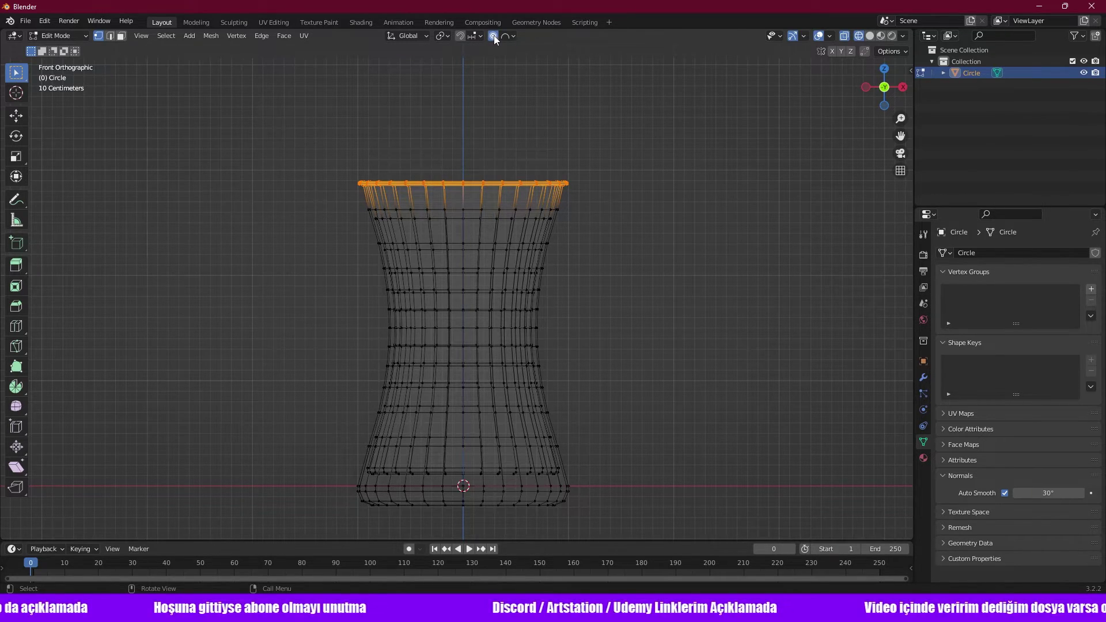
left_click(512, 37)
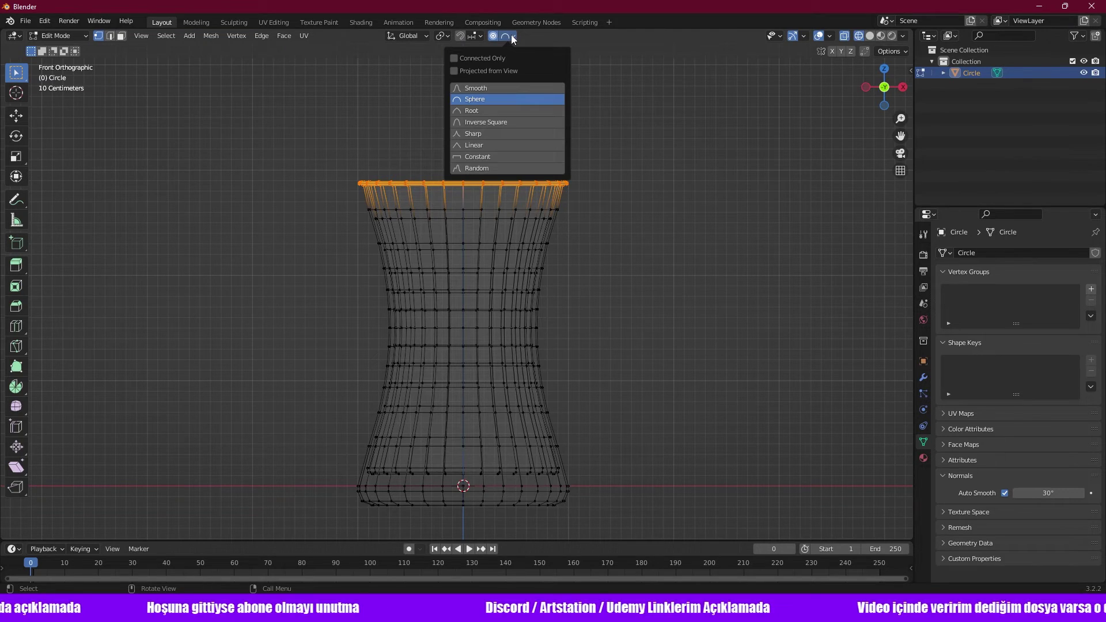
left_click(476, 155)
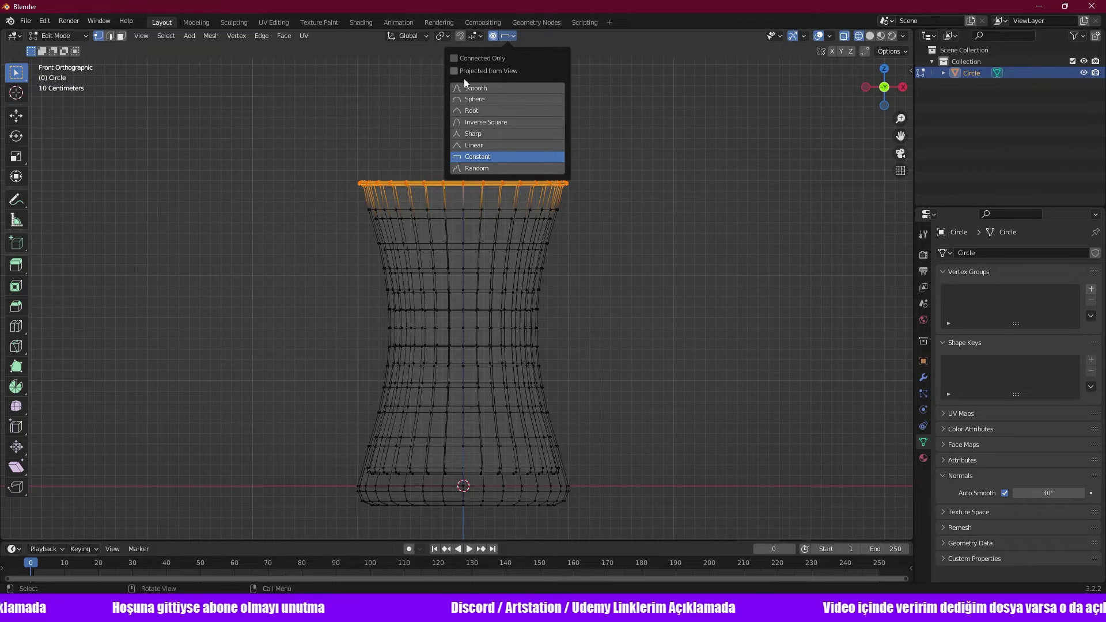
left_click(476, 96)
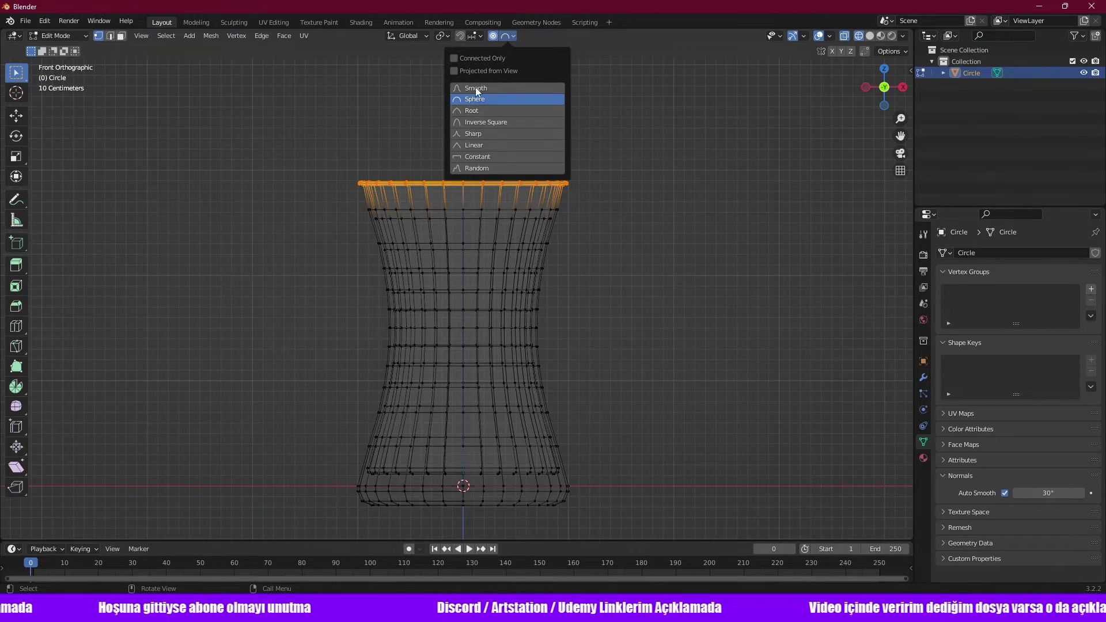
left_click(454, 58)
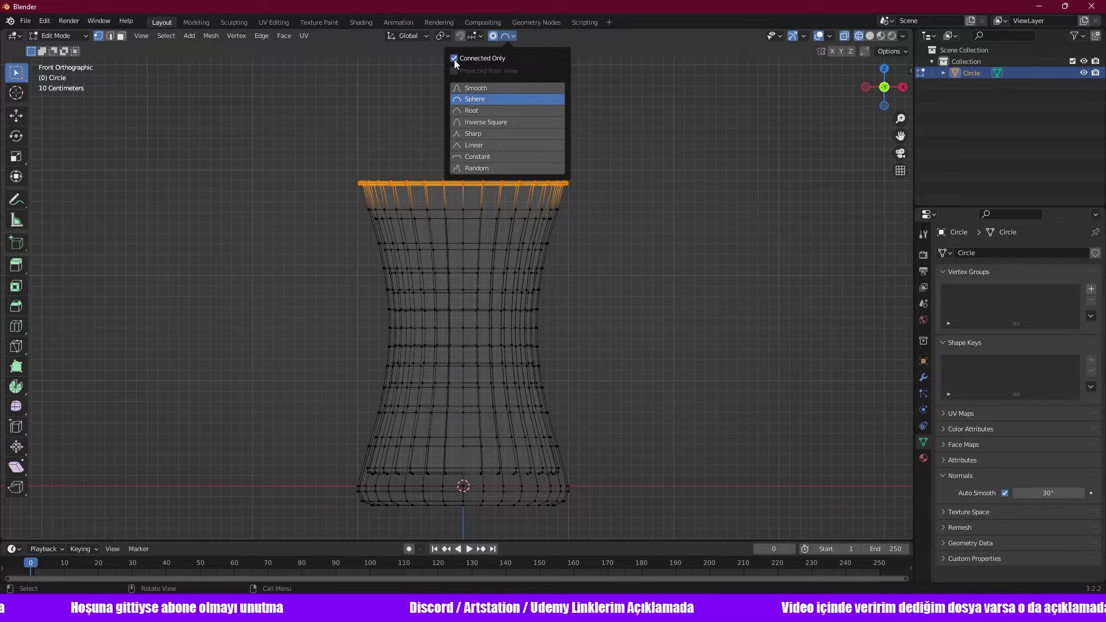
left_click(454, 59)
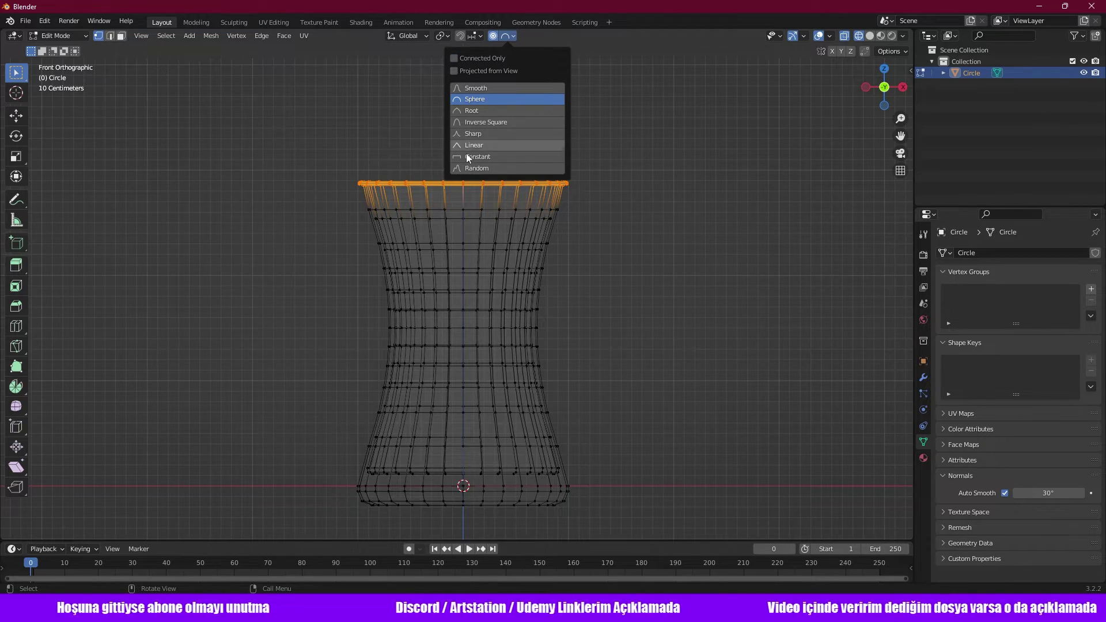
left_click(482, 124)
Reselect the top ring and scale it inward to about 0.84 with enlarged influence, returning to Object Mode.
left_click(748, 197)
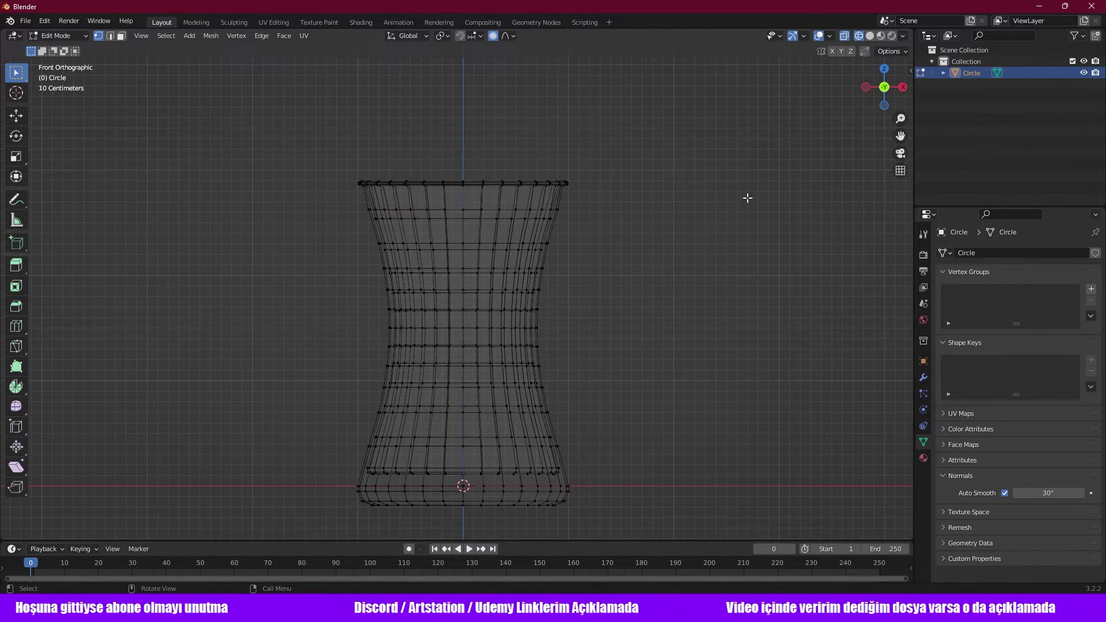
left_click_drag(263, 129, 409, 169)
left_click(423, 159, "alt")
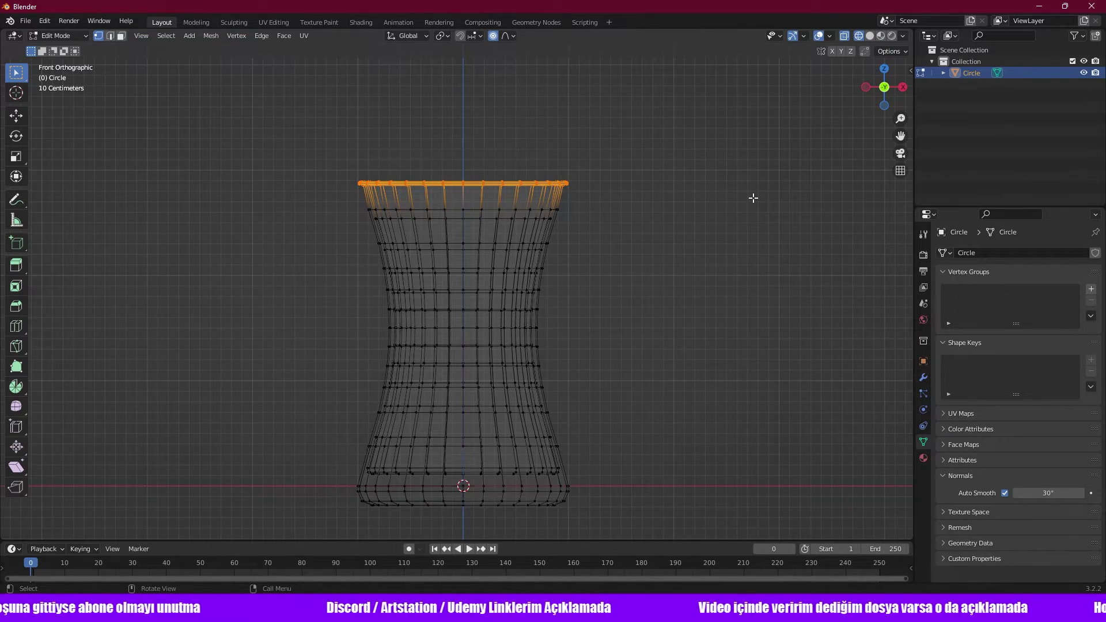
key("s")
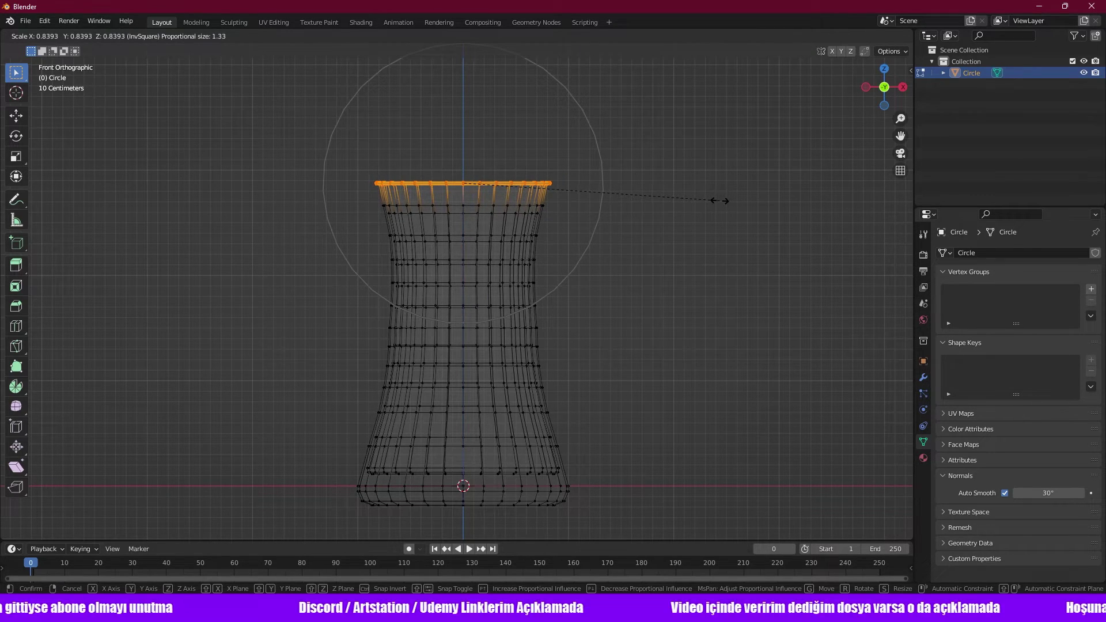
scroll(734, 203, "down", 4)
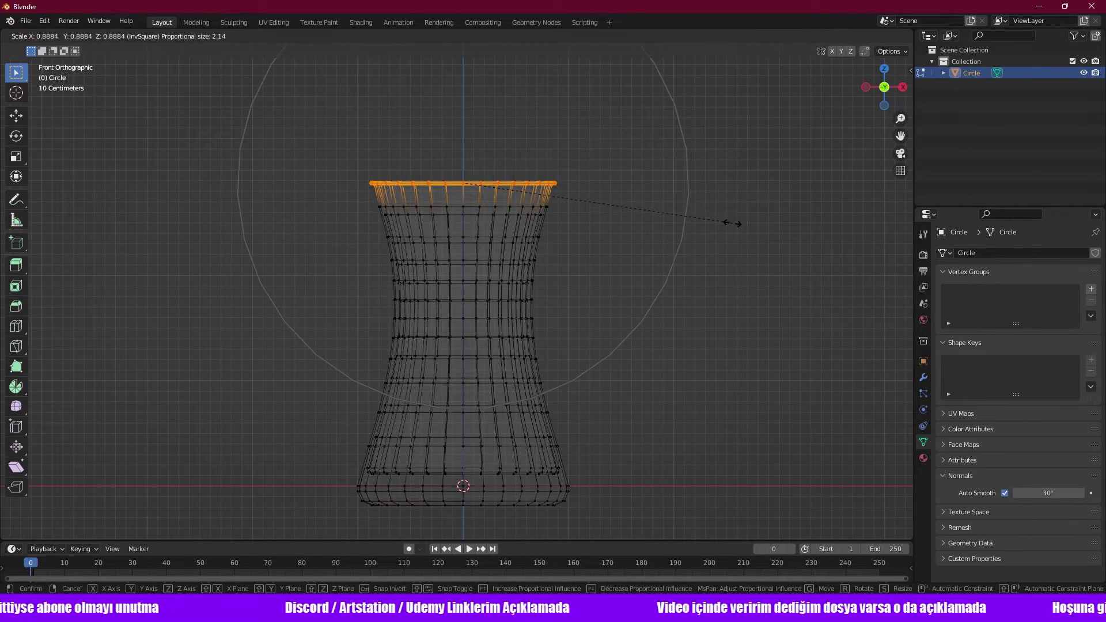
scroll(731, 223, "down", 3)
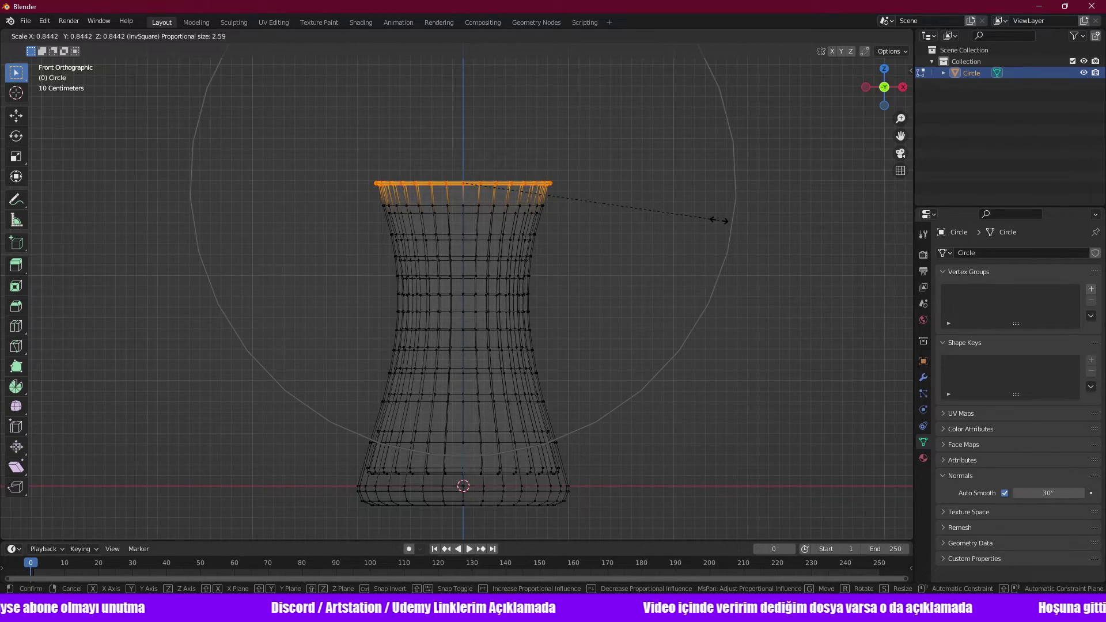
left_click(720, 220)
key("z")
mouse_move(838, 250)
middle_mouse_down()
mouse_move(657, 319)
mouse_move(544, 308)
mouse_move(455, 381)
mouse_move(674, 271)
mouse_move(691, 282)
middle_mouse_up()
key("Tab")
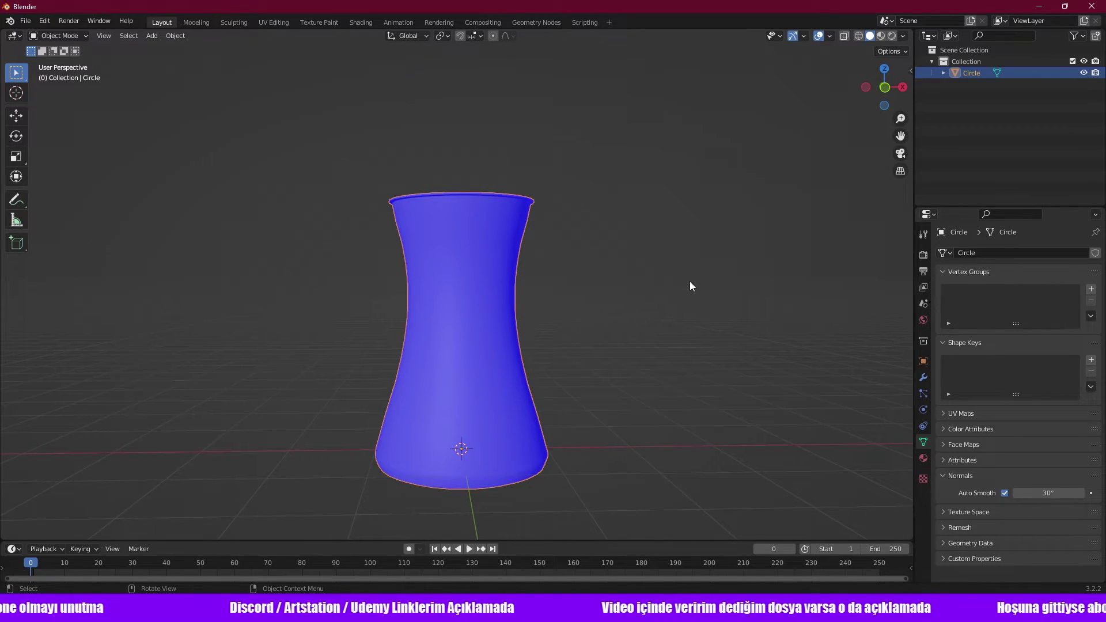
Toggle the Face Orientation overlay off and back on while orbiting to inspect the vase's inside.
key("KP_1")
left_click(831, 36)
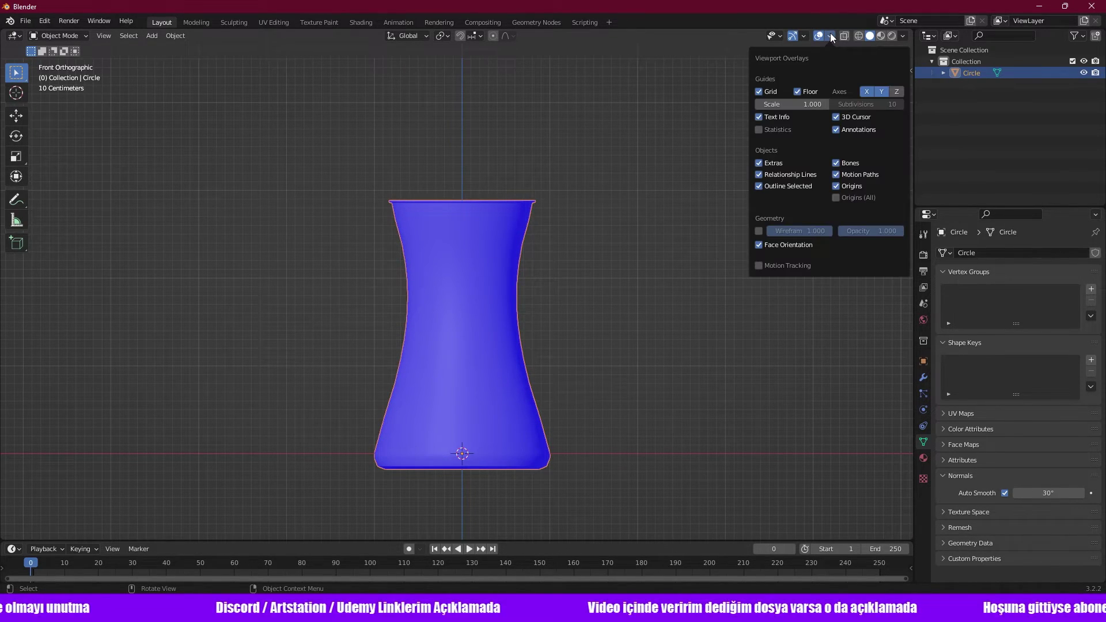
left_click(760, 245)
mouse_move(599, 265)
middle_mouse_down()
mouse_move(552, 292)
mouse_move(506, 378)
mouse_move(436, 319)
mouse_move(354, 365)
mouse_move(299, 365)
mouse_move(393, 330)
middle_mouse_up()
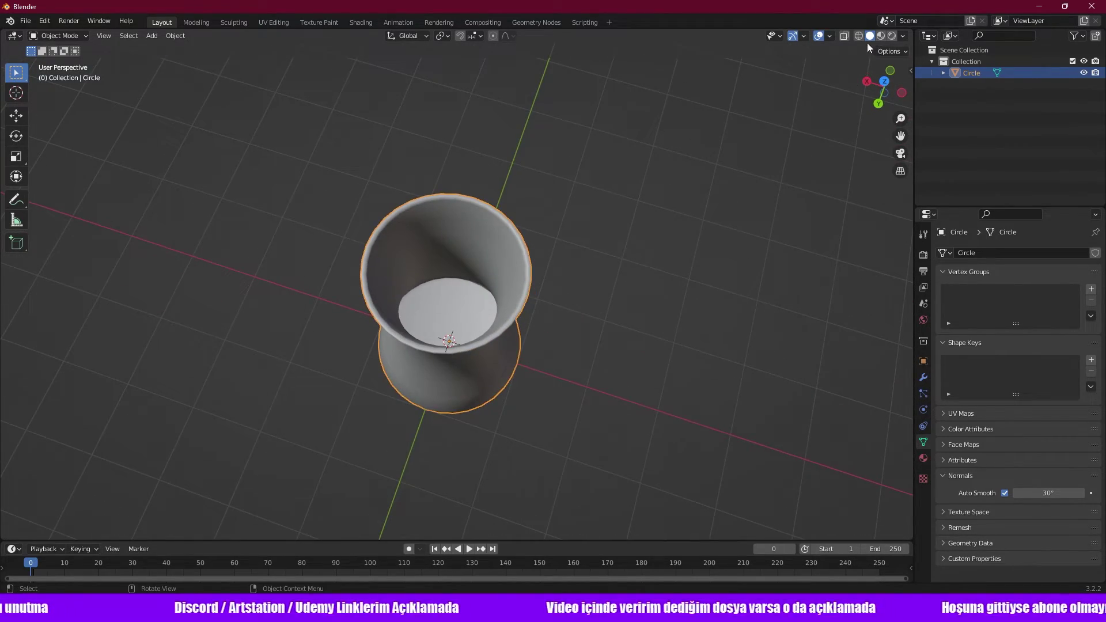
left_click(829, 35)
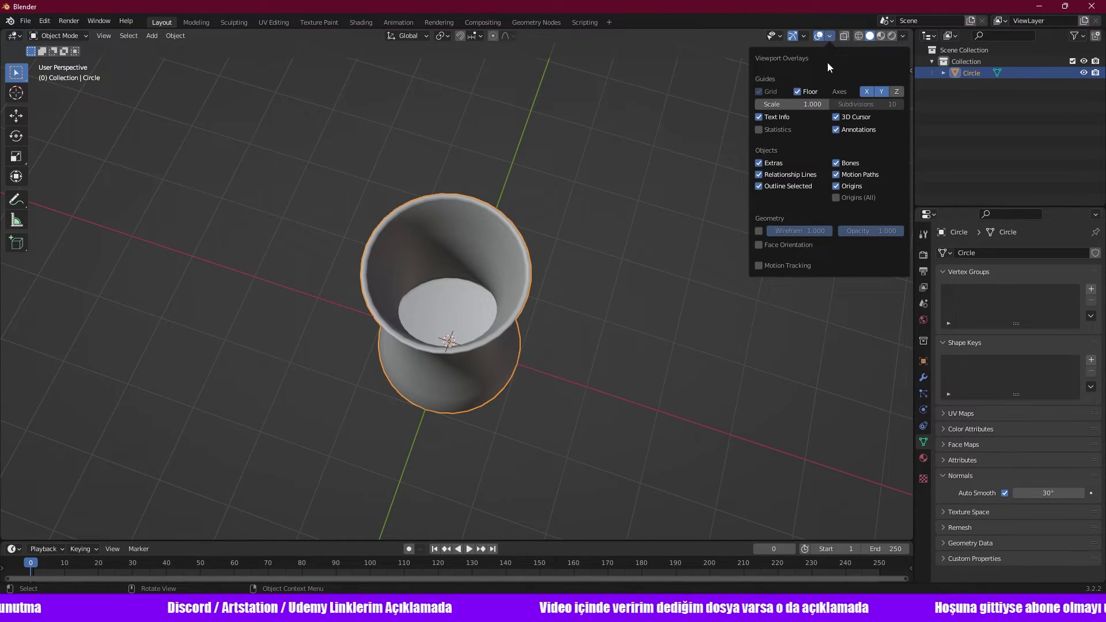
left_click(758, 245)
mouse_move(605, 235)
middle_mouse_down()
mouse_move(588, 312)
mouse_move(689, 130)
mouse_move(781, 508)
mouse_move(732, 129)
mouse_move(667, 71)
middle_mouse_up()
Bevel the vase's base edge loop with two segments about 0.057 m wide, then return to Object Mode.
key("Tab")
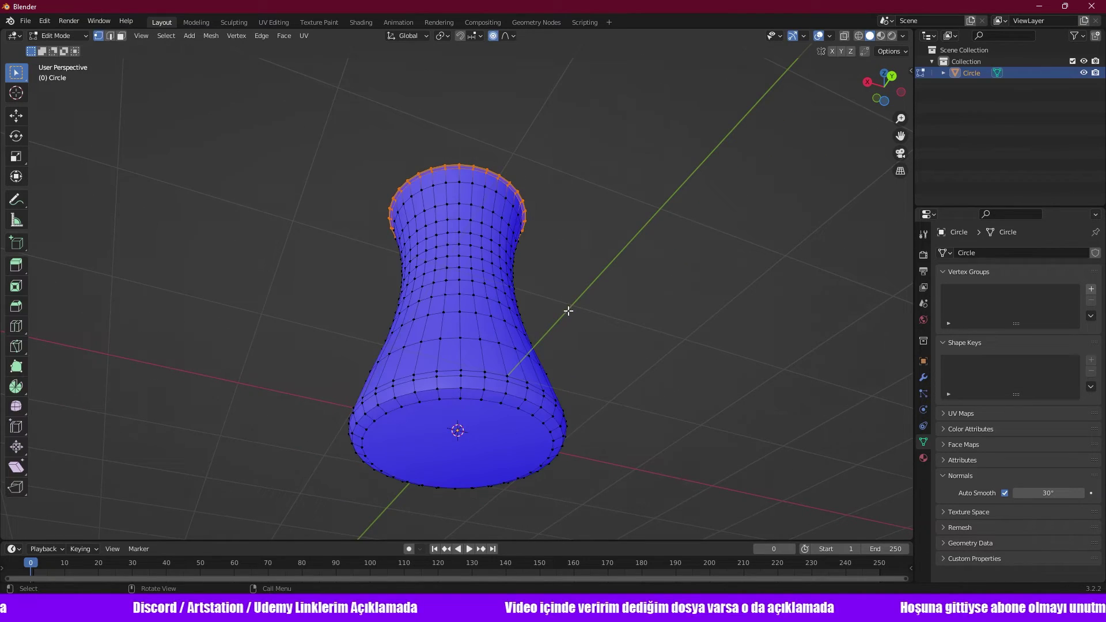
middle_click_drag(569, 311, 553, 294)
scroll(494, 309, "up", 2)
key("2")
left_click(410, 288)
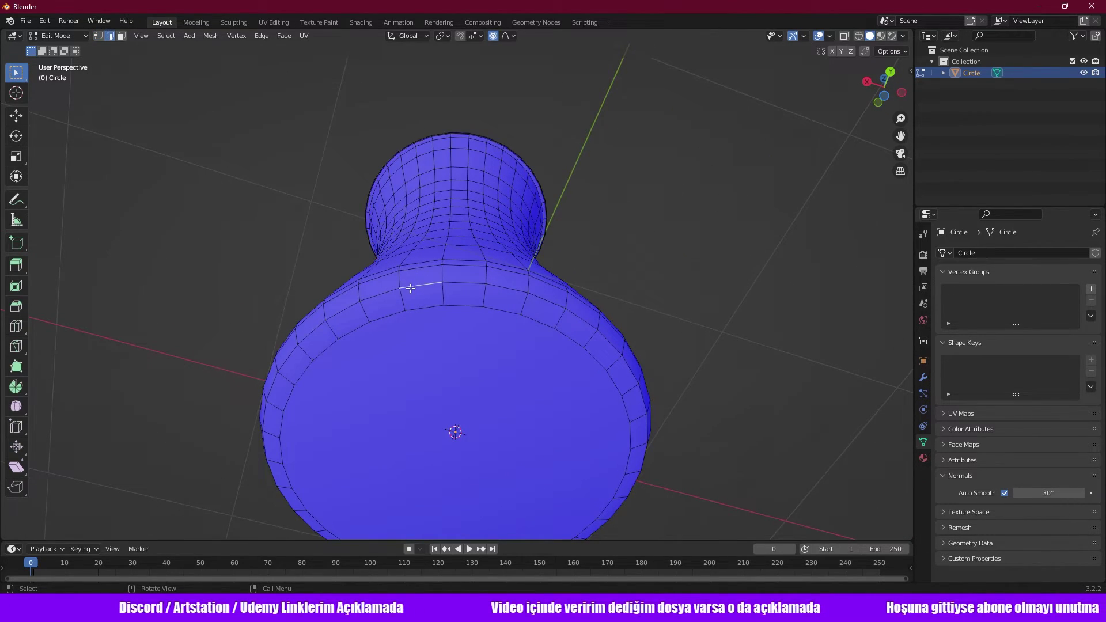
key("ctrl+b")
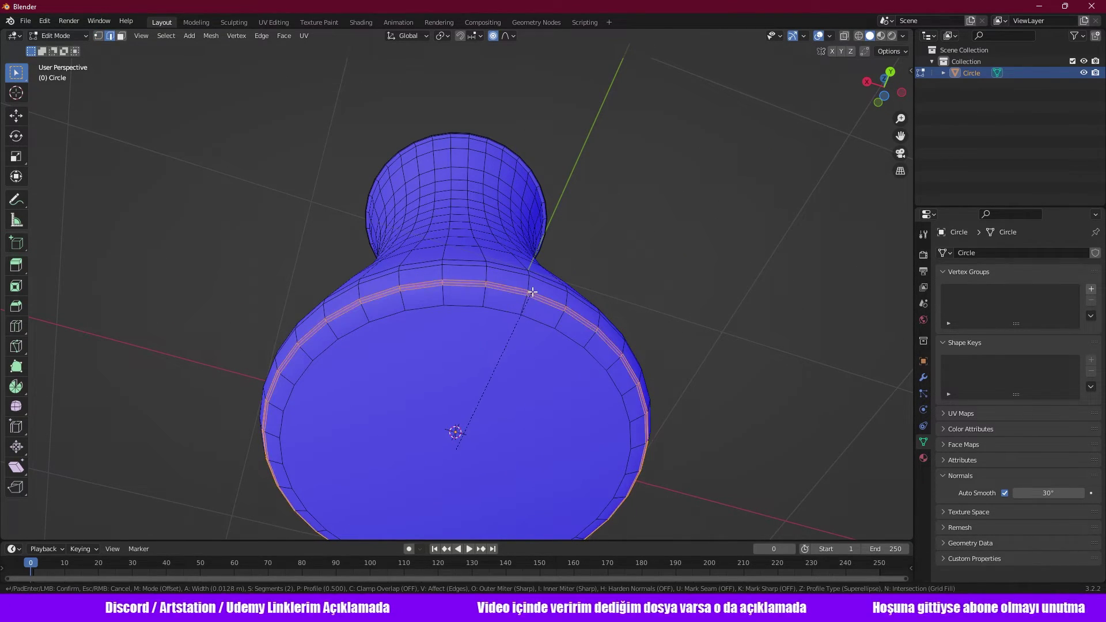
left_click(529, 288)
mouse_move(652, 242)
middle_mouse_down()
mouse_move(649, 337)
mouse_move(686, 366)
middle_mouse_up()
key("Tab")
Select the whole vase mesh in X-ray wireframe and enable the Statistics overlay (1,344 vertices, 1,314 faces).
scroll(601, 314, "down", 3)
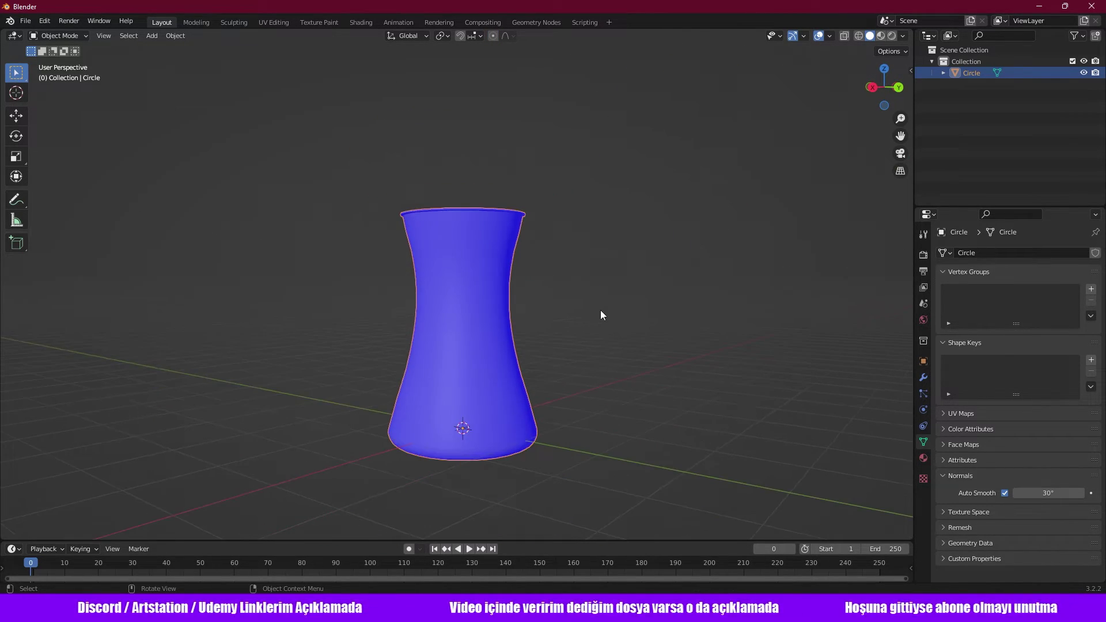
key("Tab")
middle_click_drag(311, 138, 733, 528)
key("a")
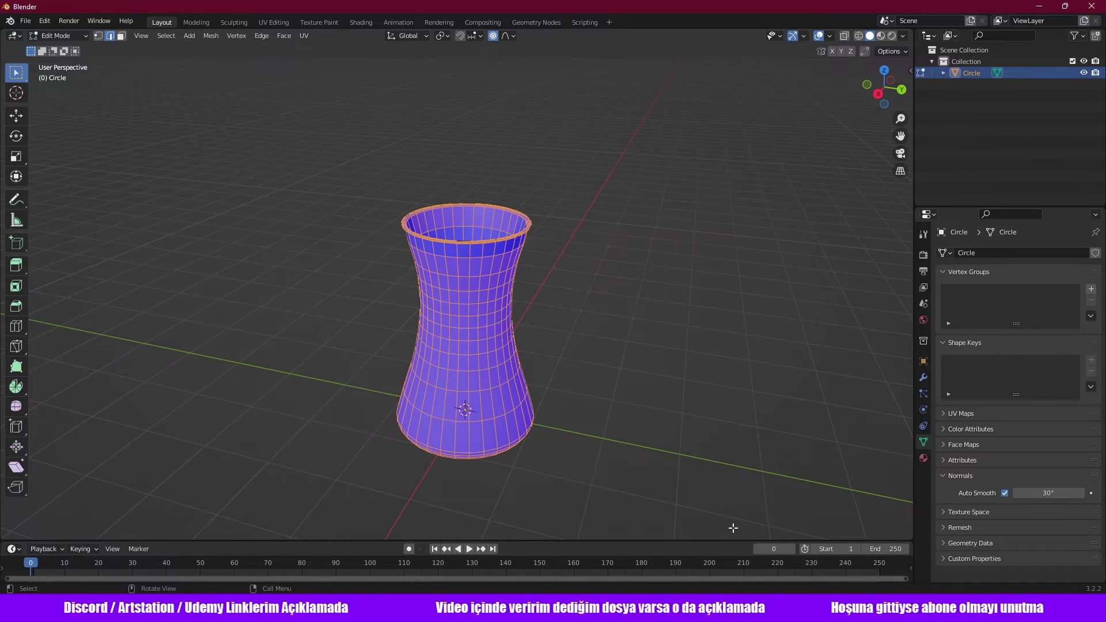
key("shift+z")
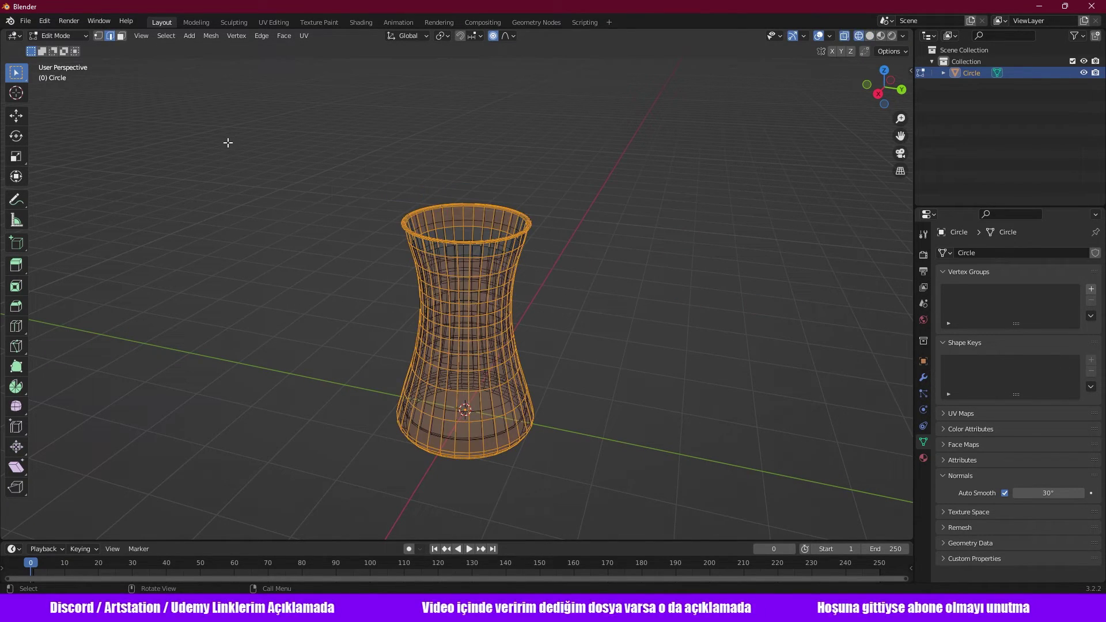
left_click_drag(228, 143, 640, 517)
left_click(833, 36)
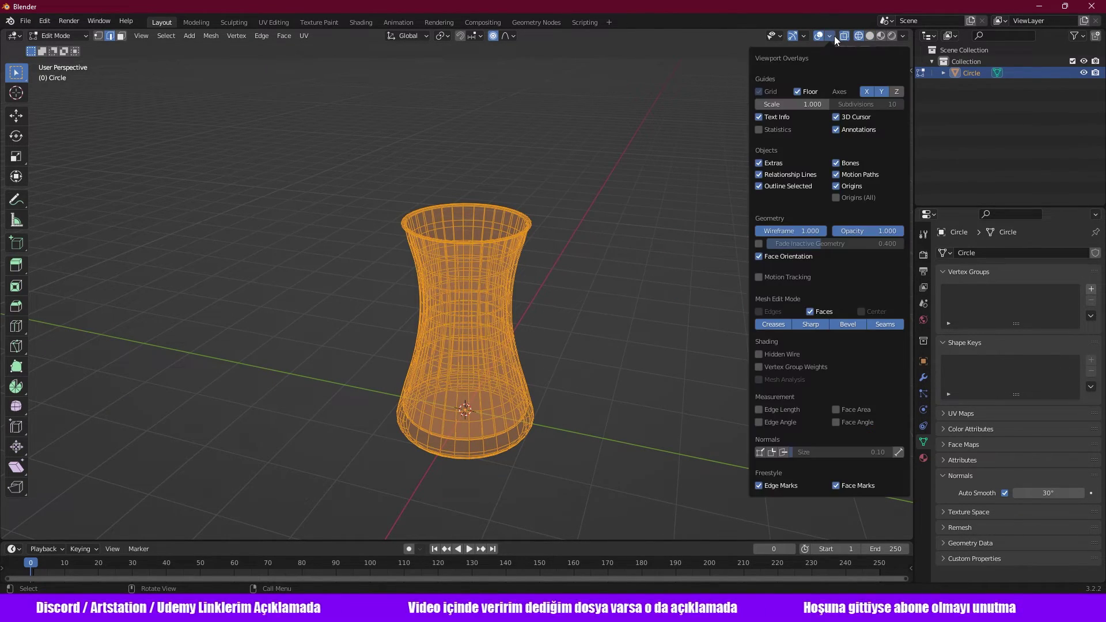
left_click(755, 131)
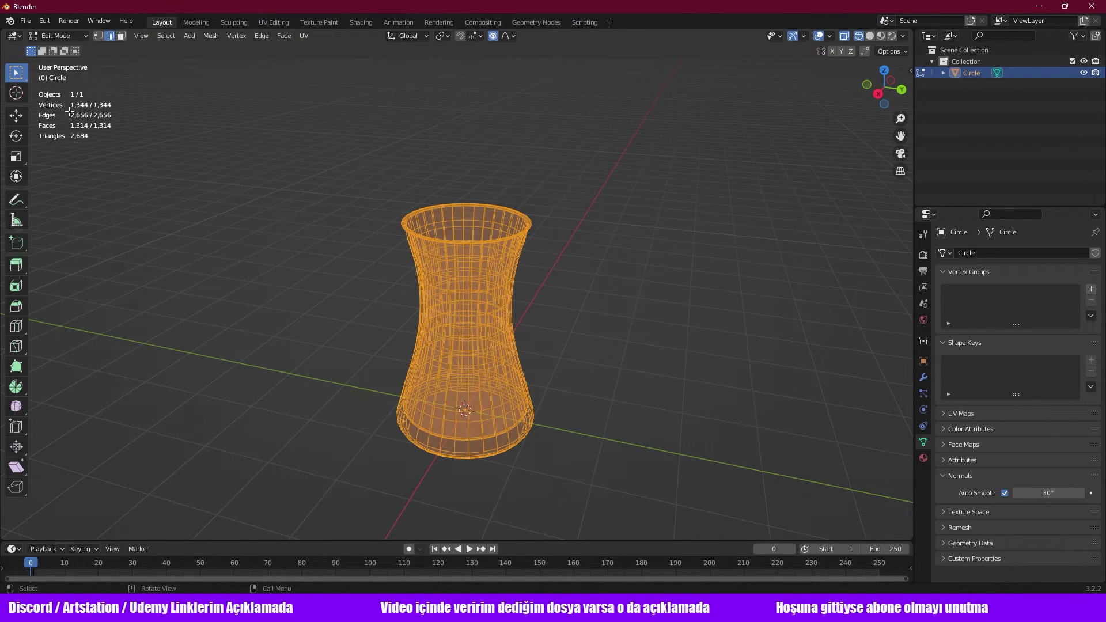
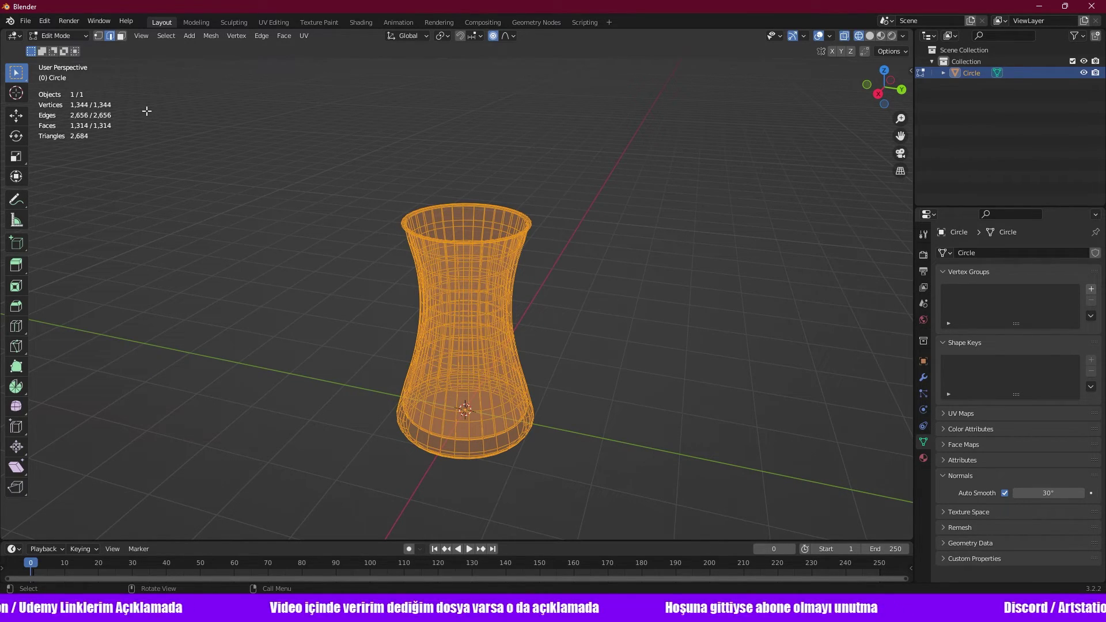
Orbit around the wireframe hourglass vase and switch it back to Object Mode.
mouse_move(173, 116)
middle_mouse_down()
mouse_move(350, 177)
mouse_move(366, 194)
mouse_move(395, 193)
middle_mouse_up()
key("Tab")
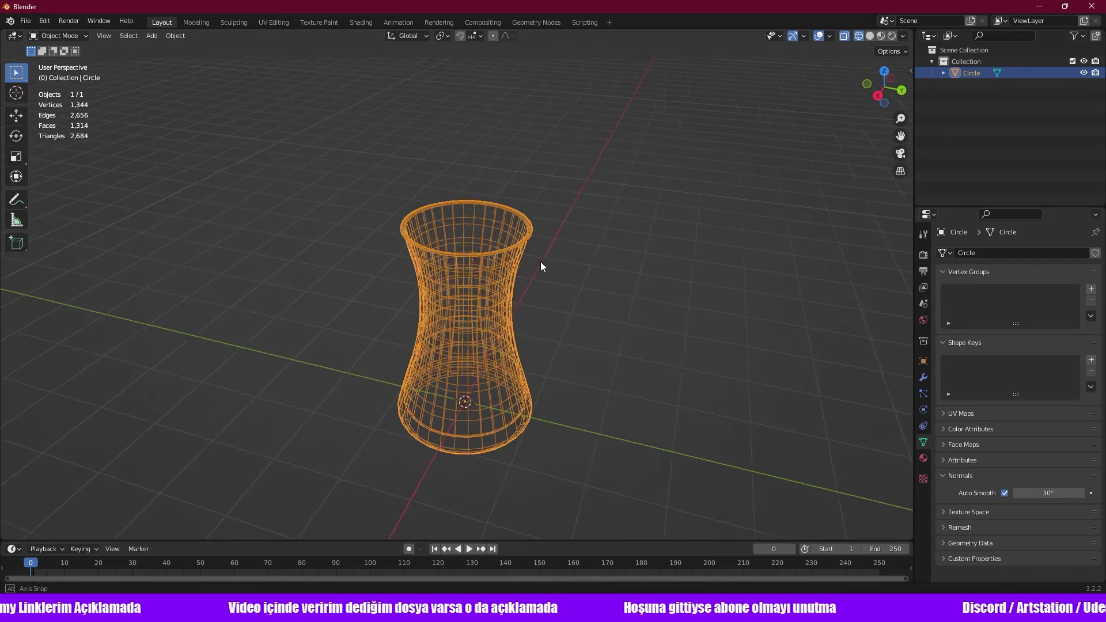
middle_click_drag(542, 266, 652, 281)
Switch the viewport to Solid shading, deselect the vase, and look down into its hollow interior.
key("z")
left_click(734, 280)
left_click(624, 321)
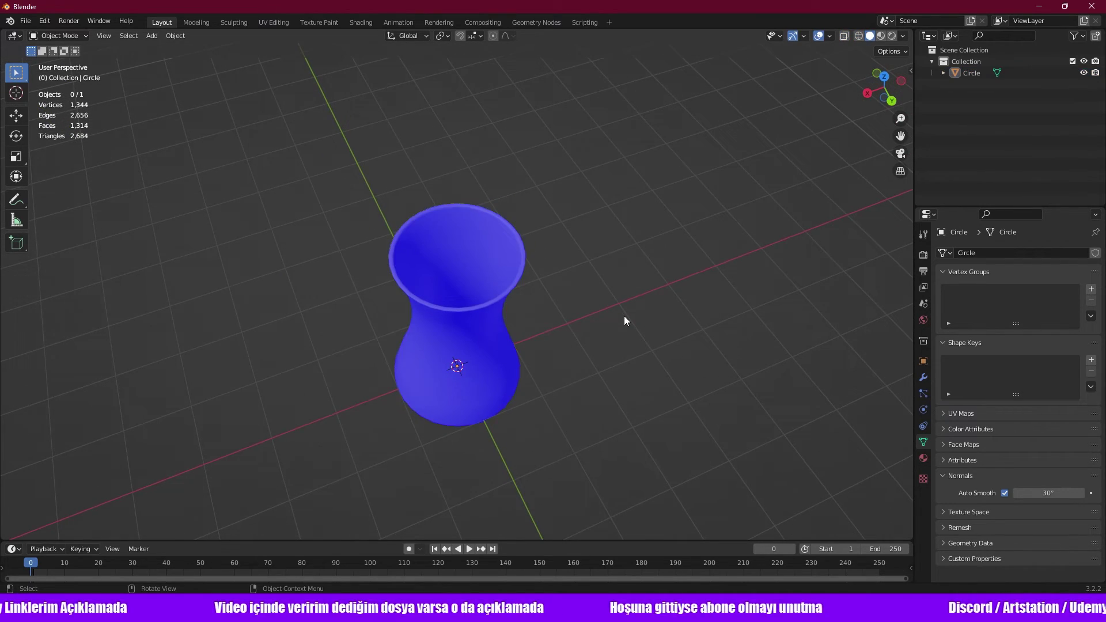
middle_click_drag(624, 321, 647, 351)
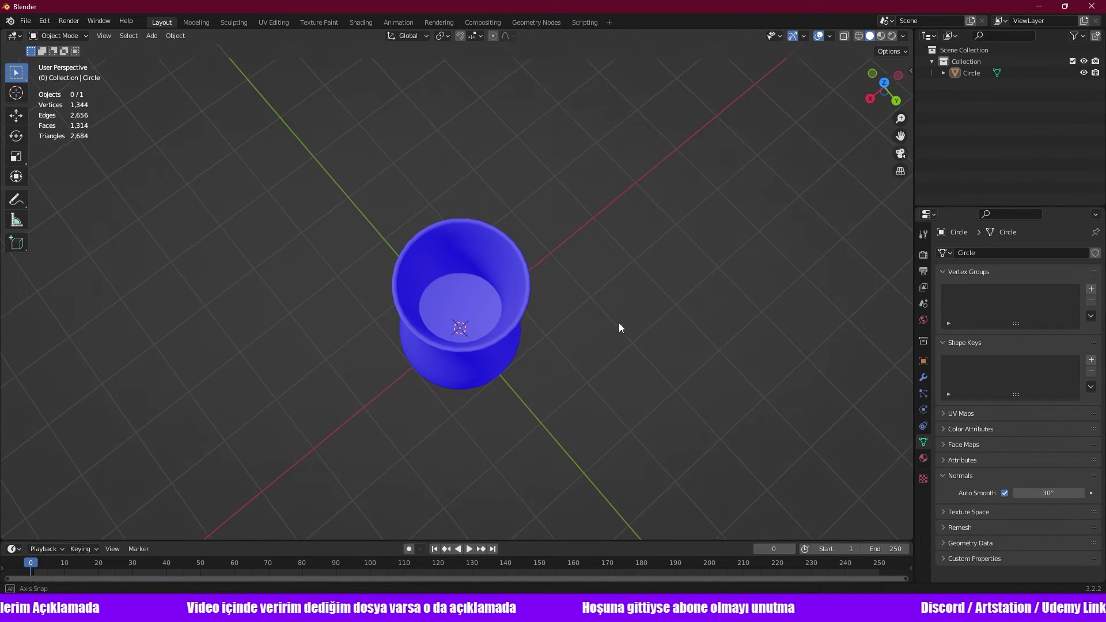
middle_click_drag(690, 335, 642, 268)
Zoom and orbit to inspect the blue vase from lower, side-on angles.
scroll(642, 268, "up", 2)
middle_click_drag(564, 250, 644, 237)
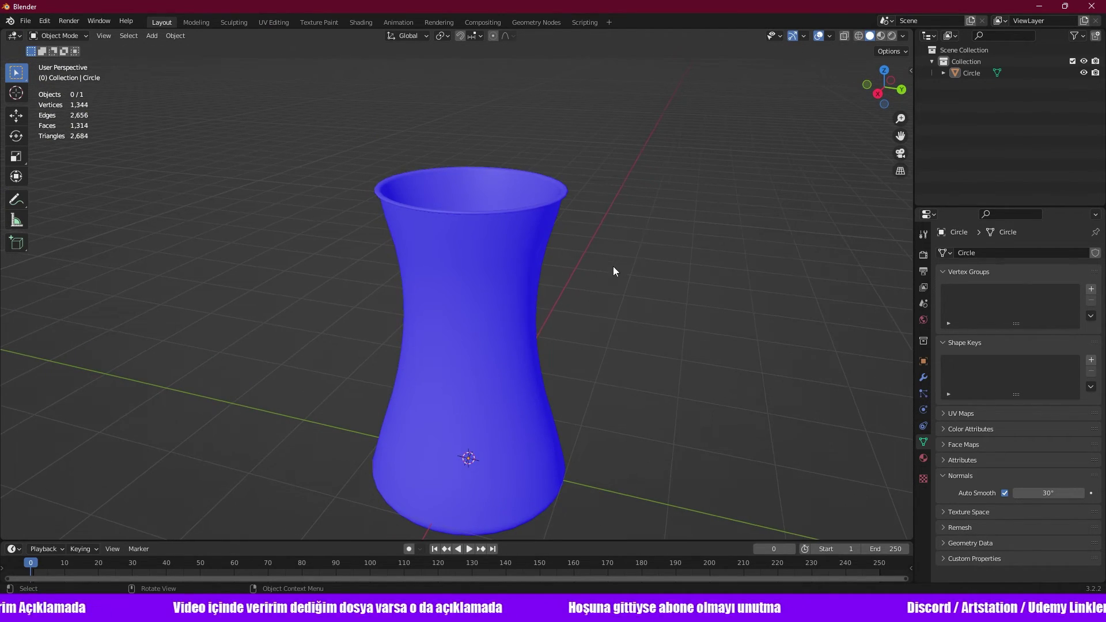
scroll(615, 271, "down", 2)
middle_click_drag(615, 276, 582, 267)
scroll(562, 289, "up", 2)
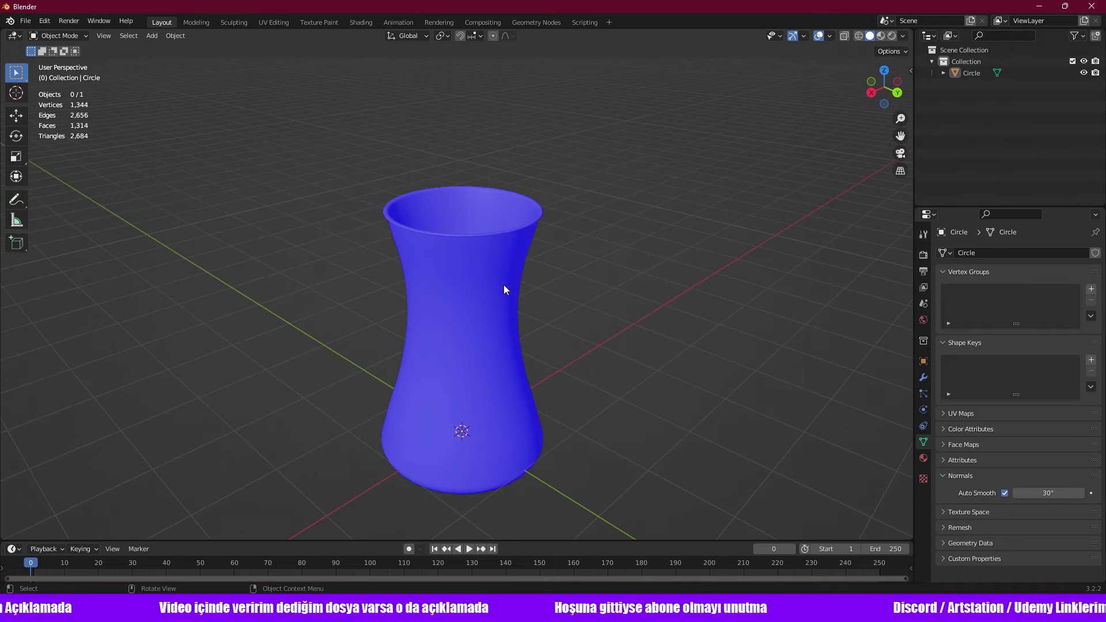
scroll(504, 285, "up", 3)
Orbit to look down into the vase again, then re-enter Edit Mode on its mesh.
mouse_move(451, 211)
middle_mouse_down()
mouse_move(413, 143)
mouse_move(385, 136)
mouse_move(408, 111)
middle_mouse_up()
scroll(464, 257, "down", 2)
scroll(509, 323, "down", 1)
middle_click_drag(509, 323, 613, 385)
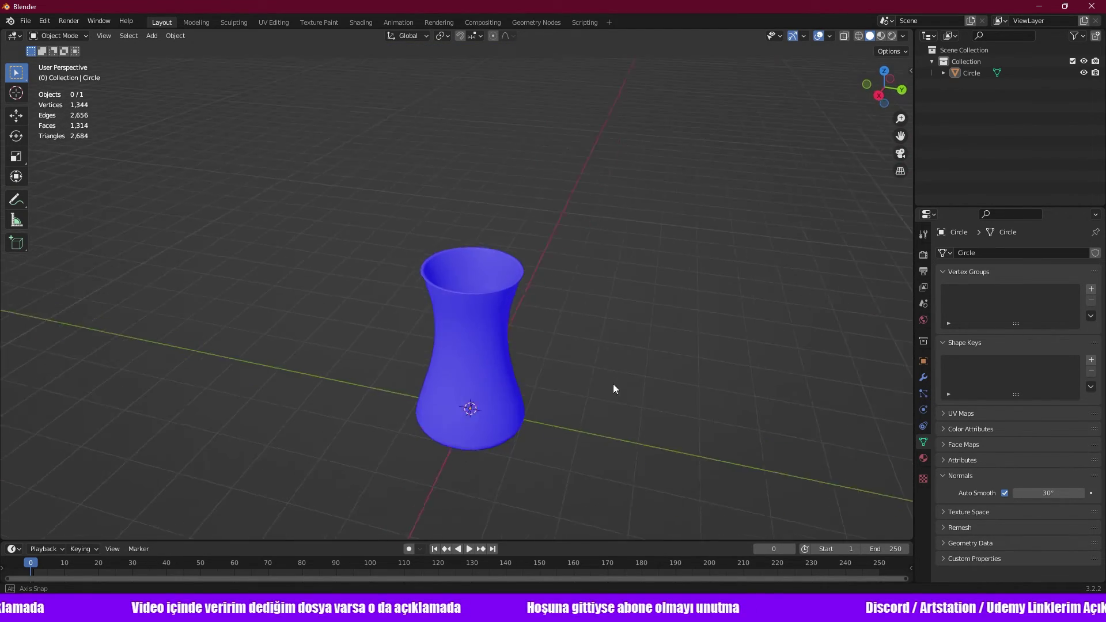
key("Tab")
key("alt+a")
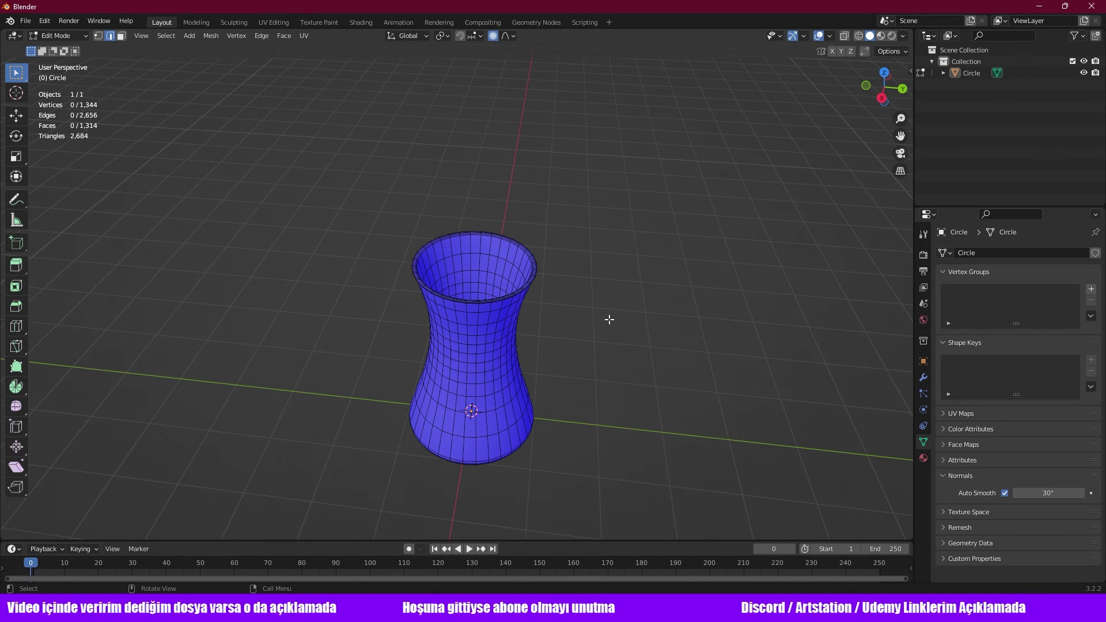
key("Tab")
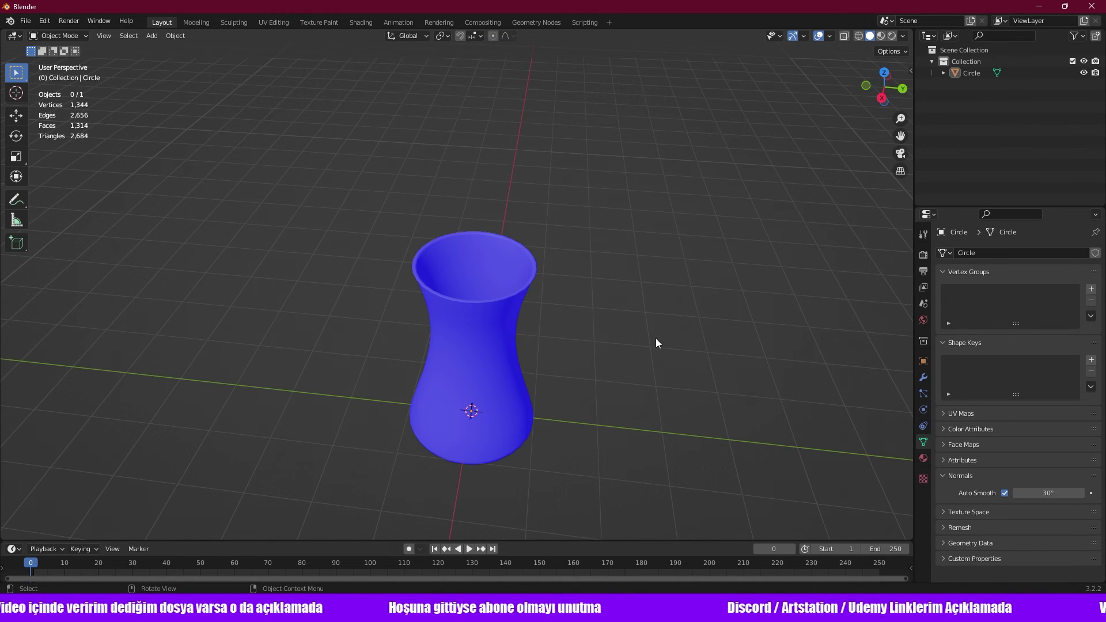